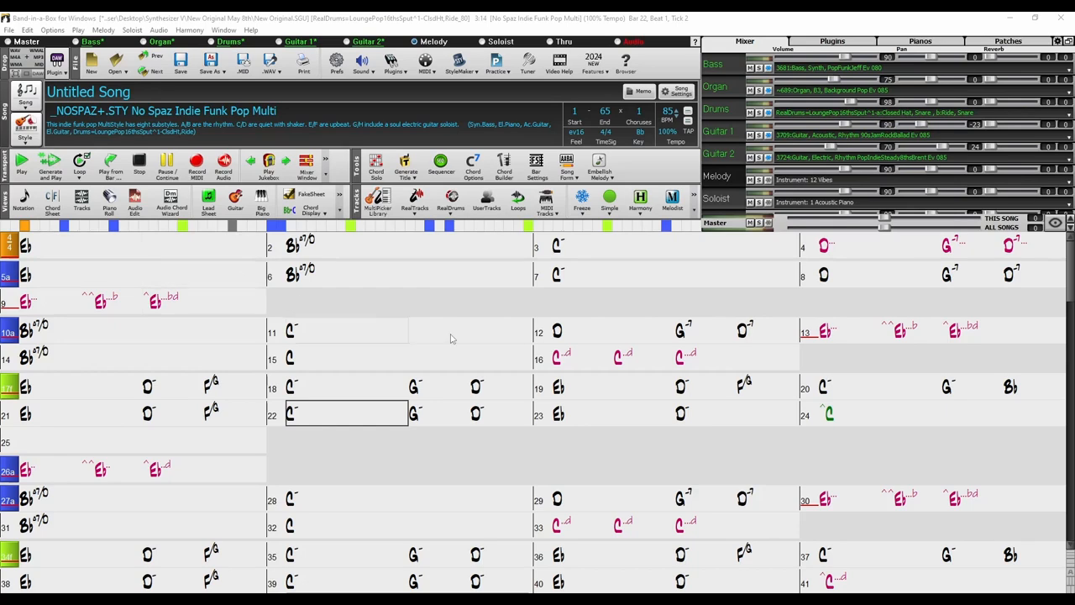
# Play the song from bar 1, stop it, and bring up the Record MIDI options
pyautogui.click(118, 252)
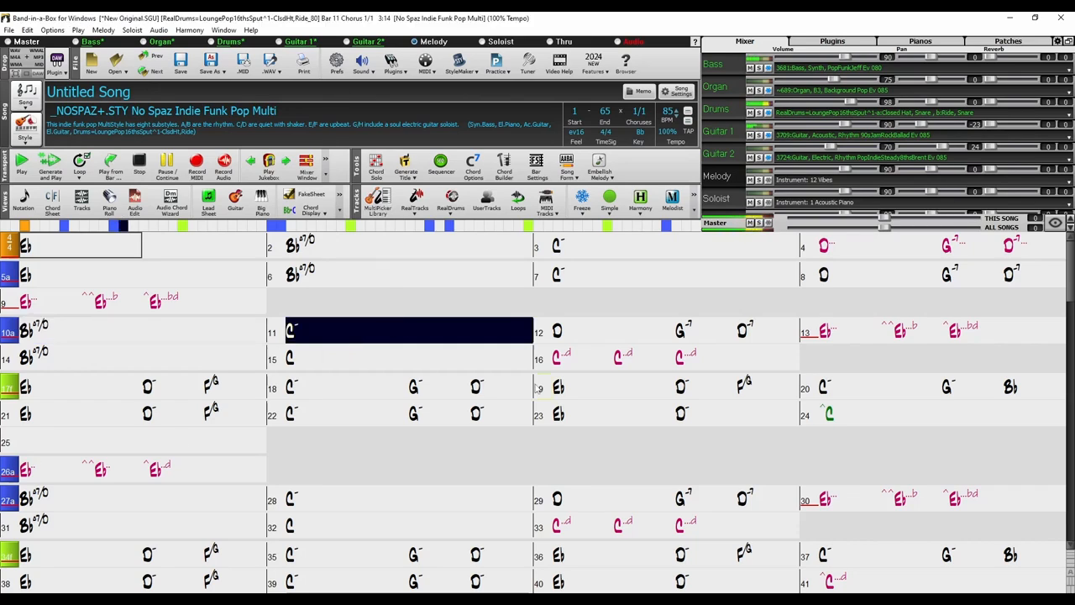
pyautogui.press('Escape')
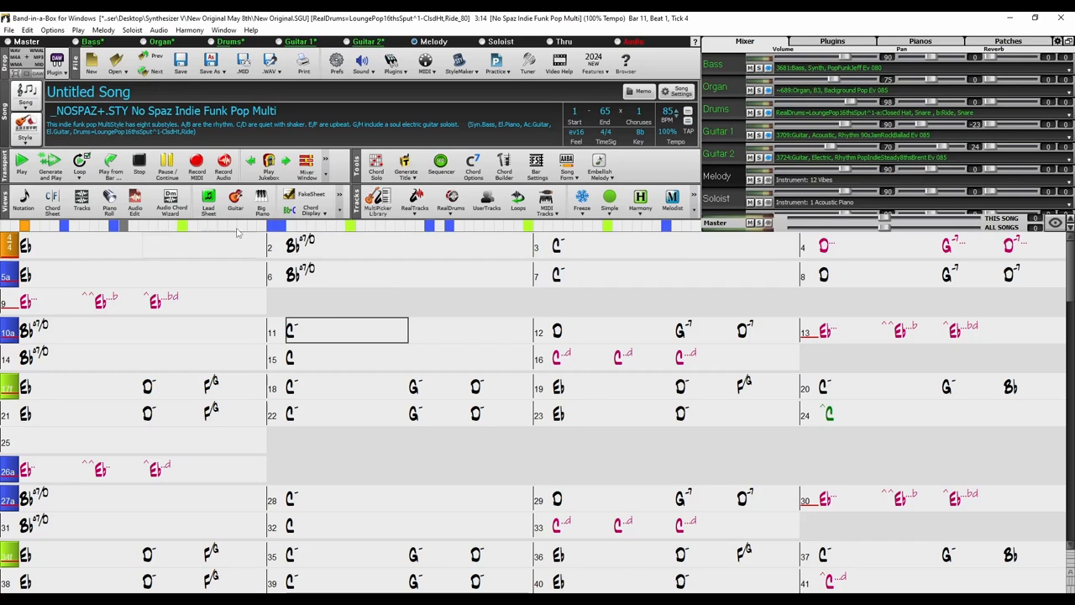
pyautogui.click(197, 168)
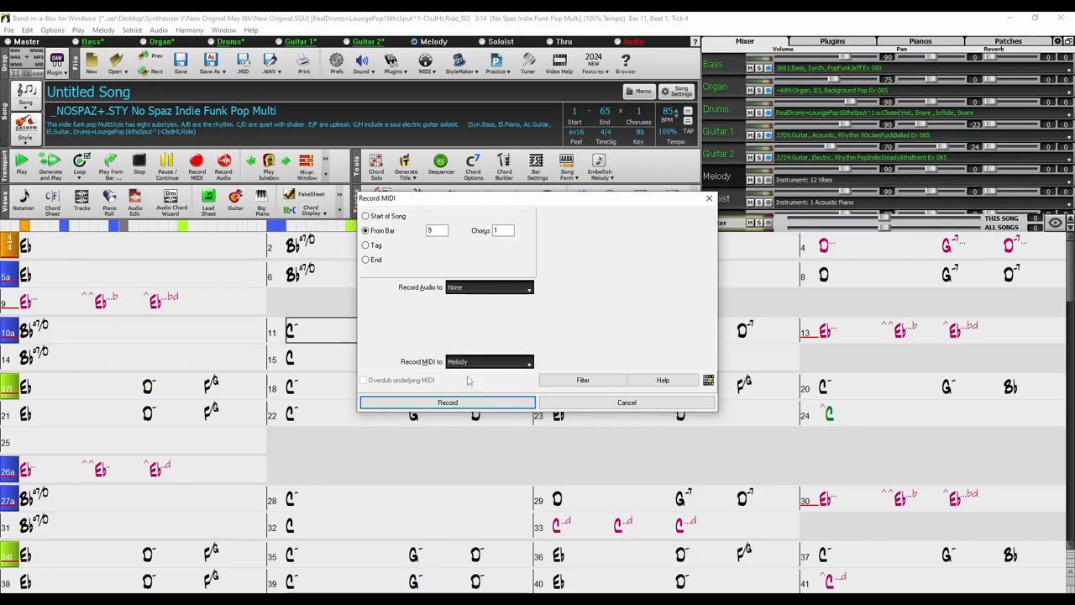
# Record the MIDI melody line, filling bars 10–15 of the notation
pyautogui.click(505, 402)
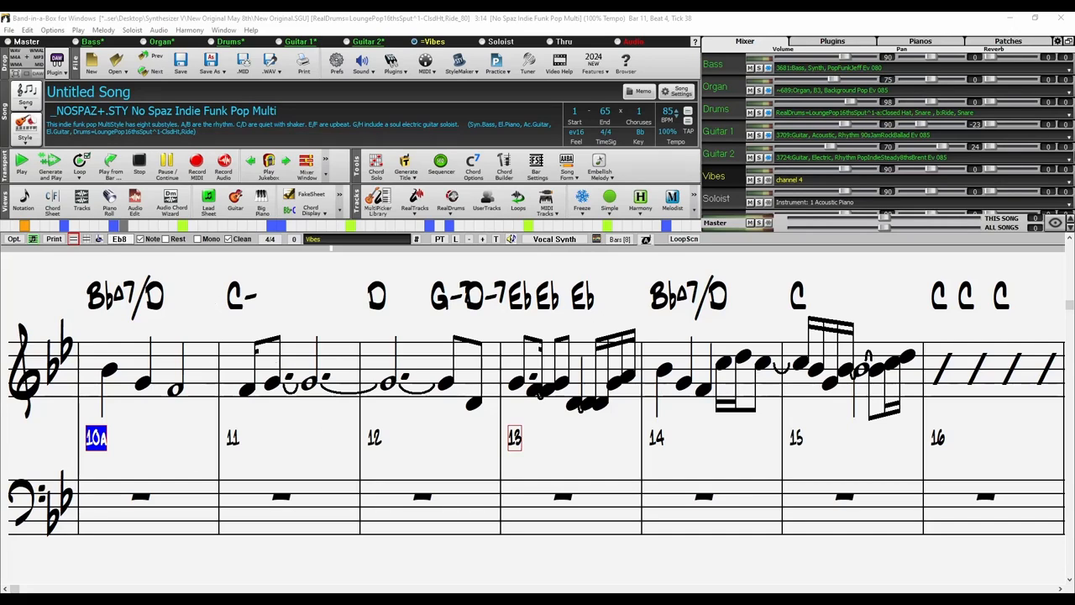
pyautogui.doubleClick(725, 177)
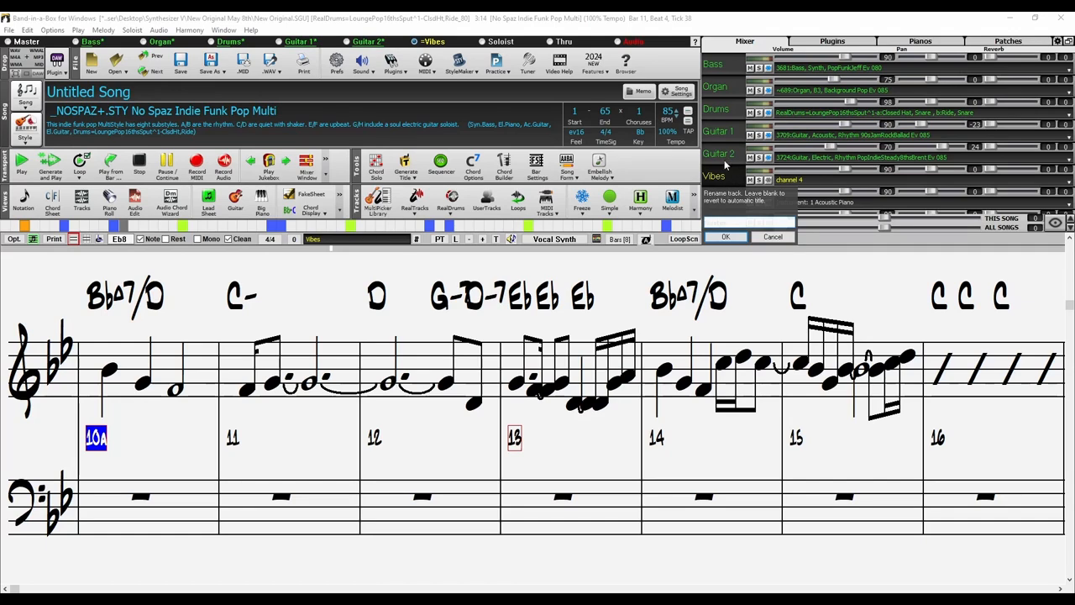
pyautogui.click(763, 237)
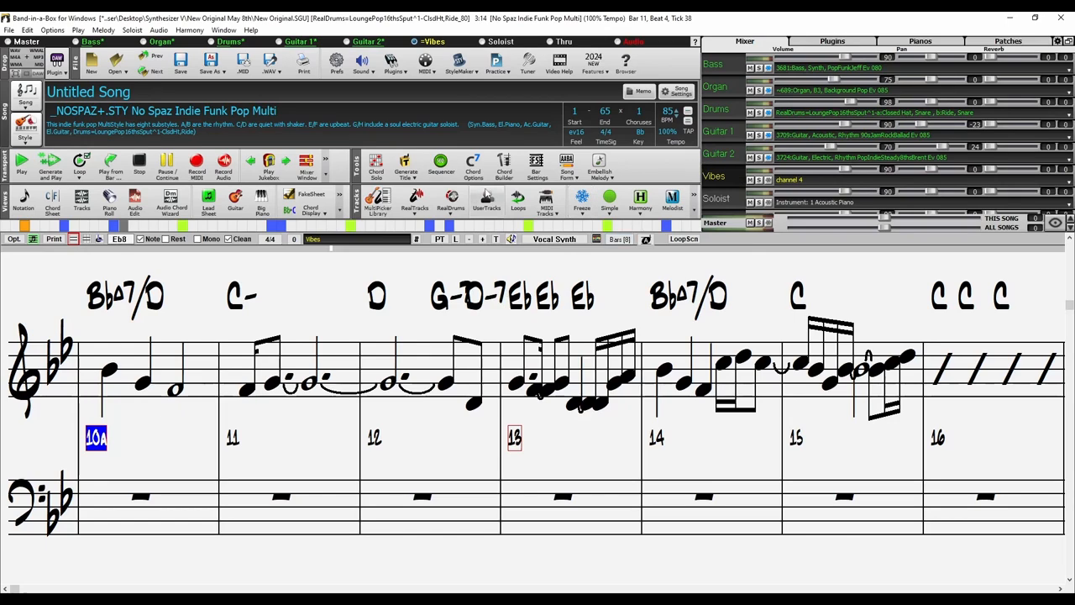
pyautogui.click(243, 65)
# Save the melody as 'Lead Vocal MIDI.mid' and close the folder window showing it
pyautogui.click(482, 343)
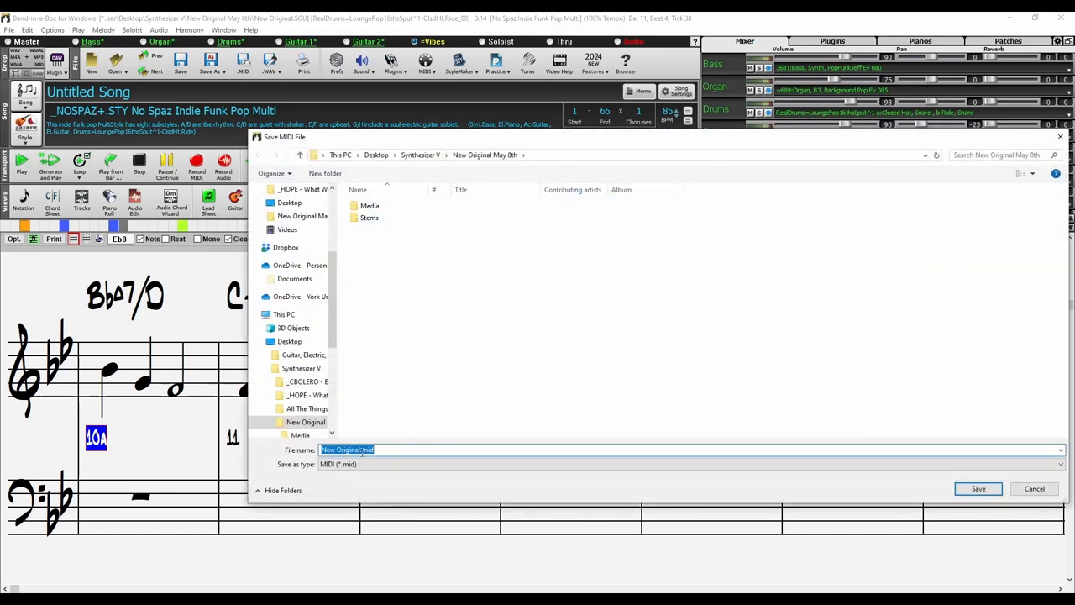
pyautogui.write('Lead Vocal MIDI')
pyautogui.press('Return')
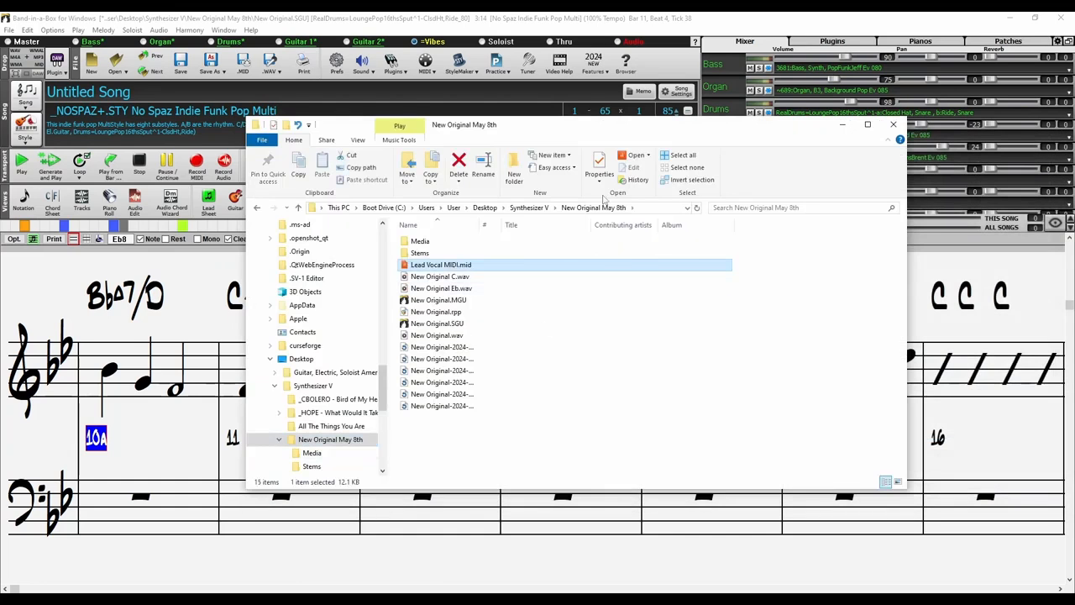
pyautogui.click(893, 124)
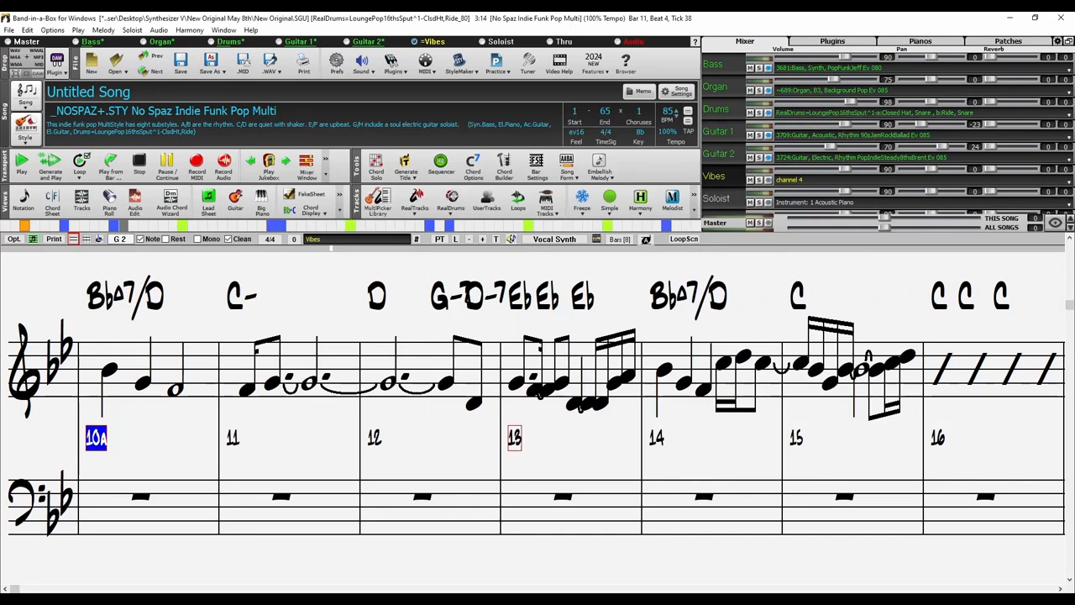
# Render the song to WAV as New Original_Render with 'One file per track' kept on
pyautogui.click(731, 109)
pyautogui.click(714, 66)
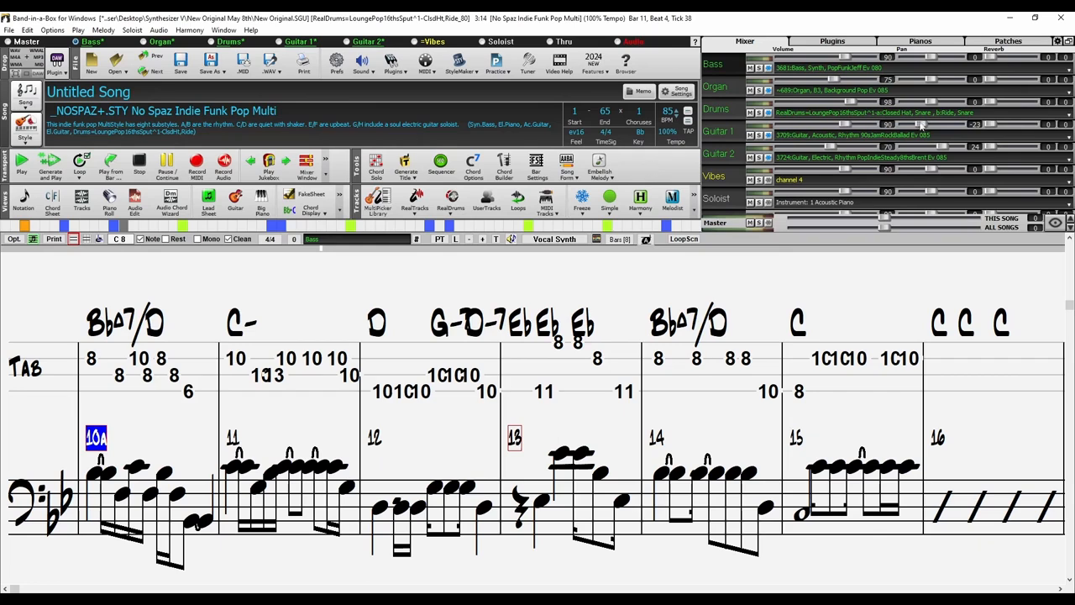
pyautogui.click(270, 67)
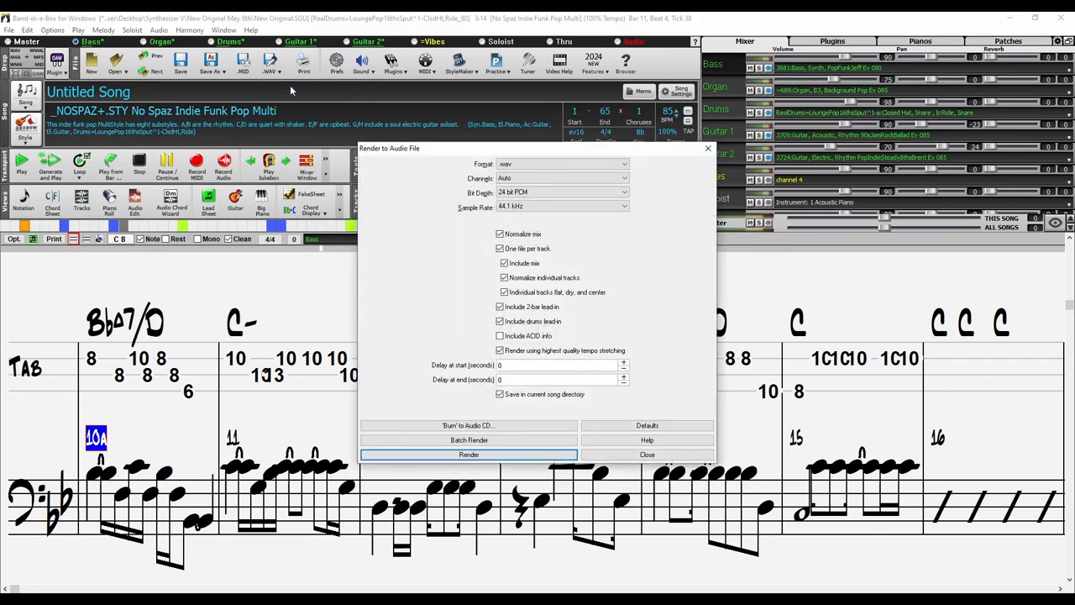
pyautogui.click(513, 251)
pyautogui.click(502, 249)
pyautogui.click(488, 456)
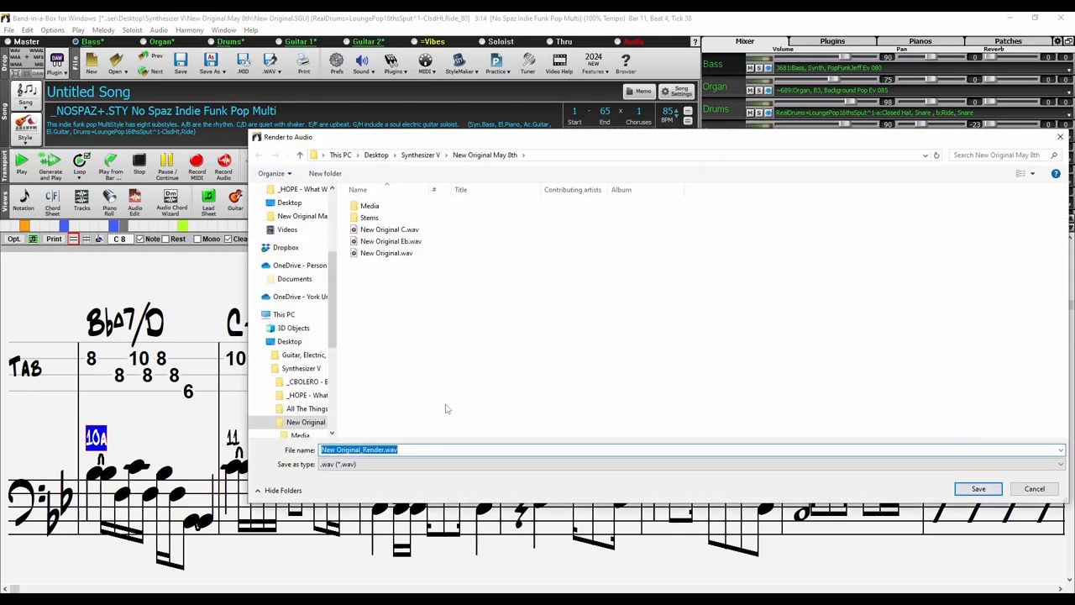
pyautogui.click(383, 449)
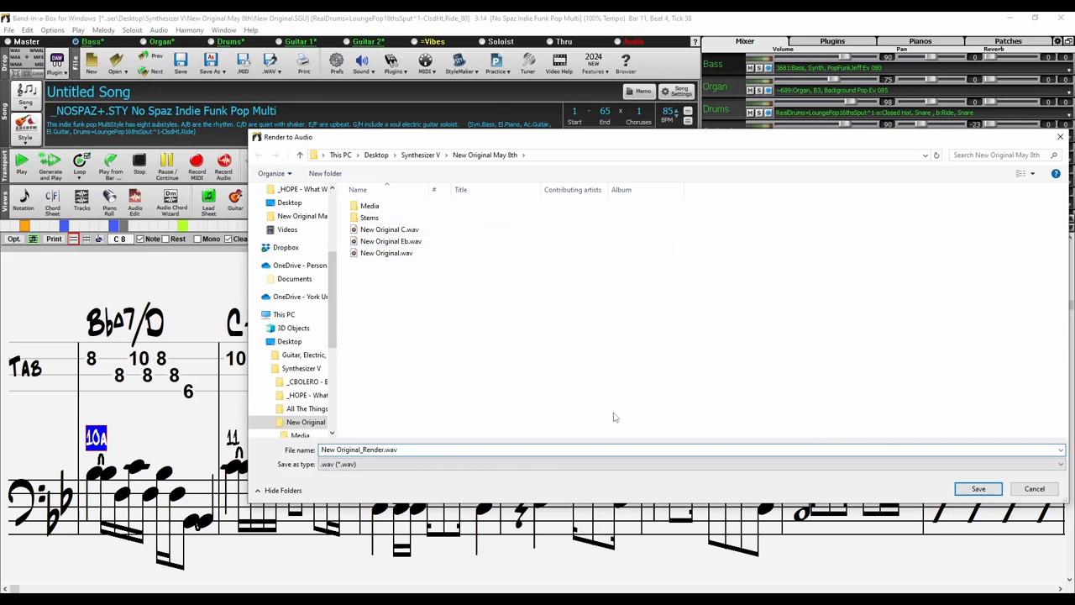
pyautogui.click(978, 489)
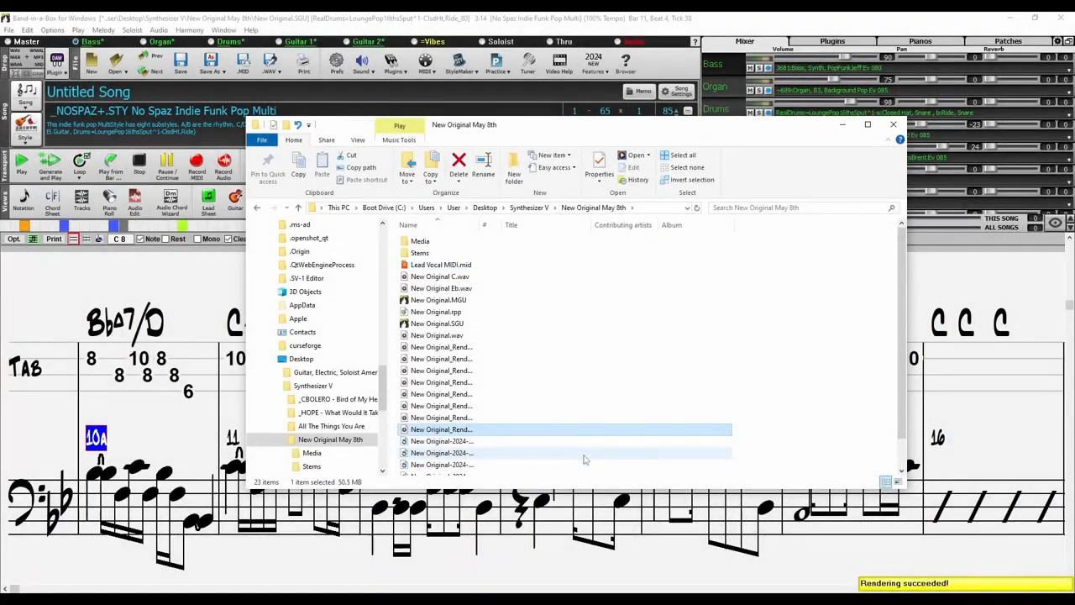
# Open the Stems folder holding the rendered per-track WAV files
pyautogui.scroll(-1, 476, 346)
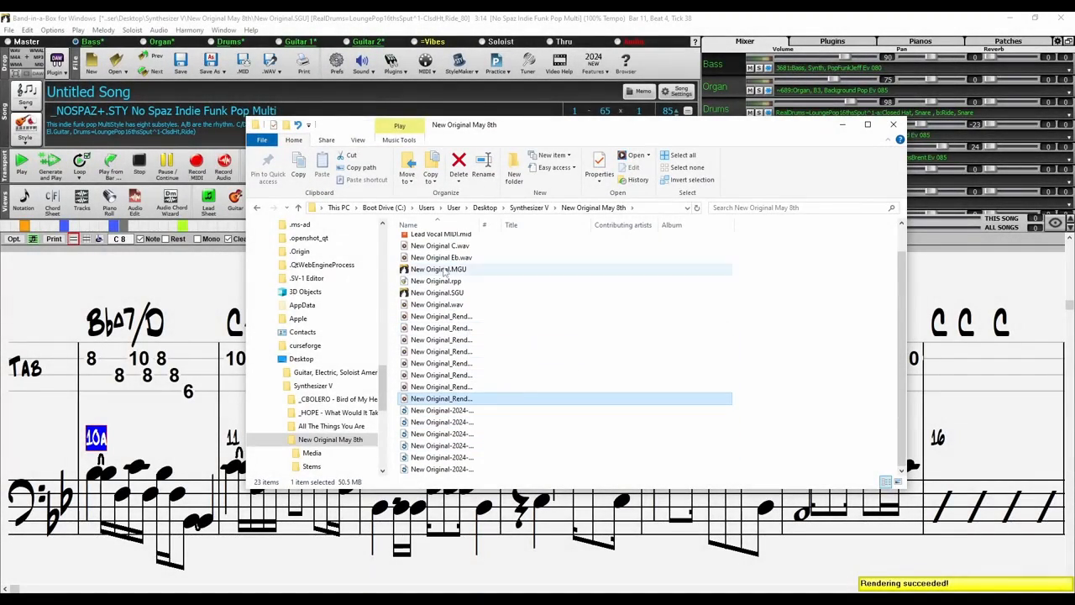
pyautogui.scroll(1, 444, 317)
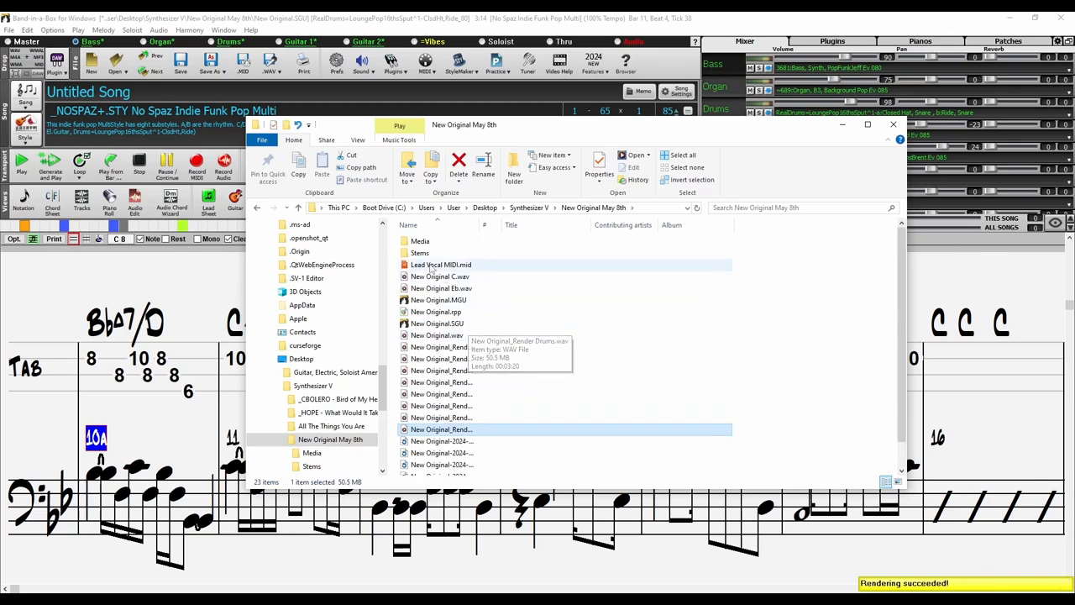
pyautogui.doubleClick(420, 253)
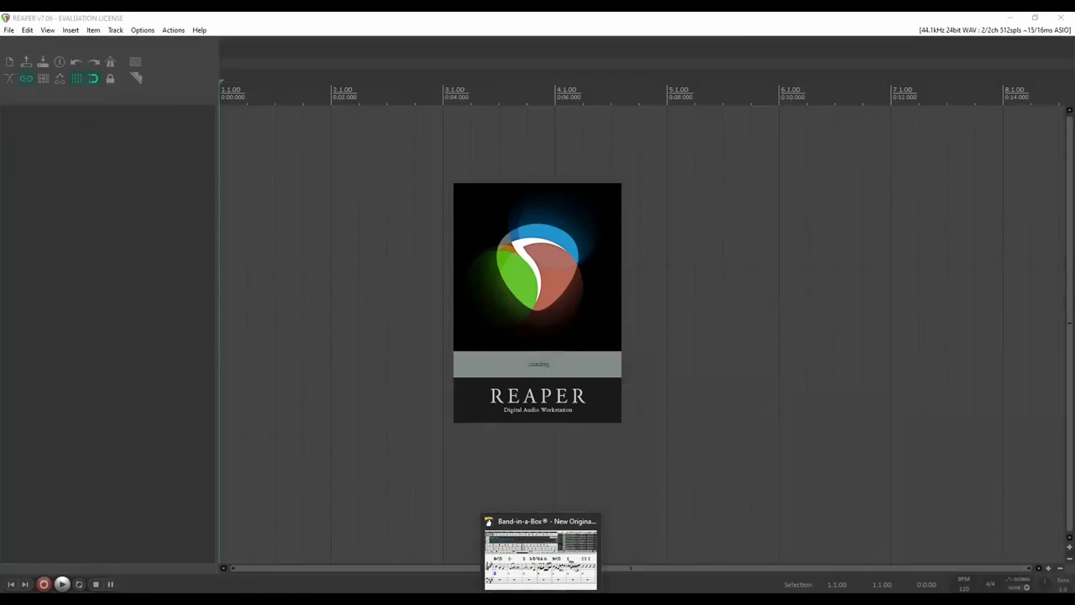
# Close Band-in-a-Box and set the REAPER project tempo to 85 BPM
pyautogui.rightClick(542, 591)
pyautogui.click(541, 582)
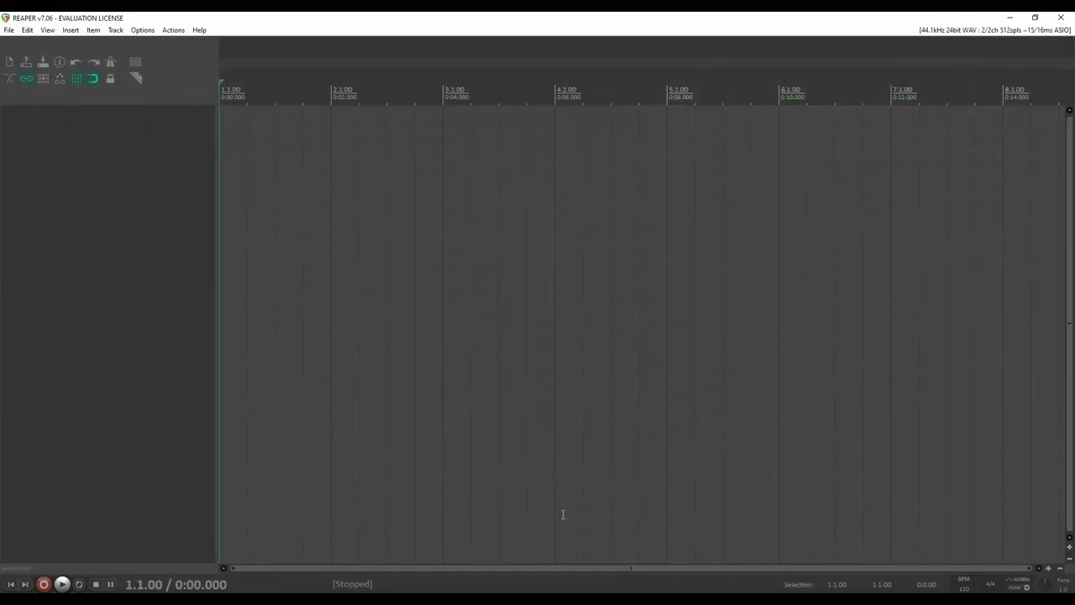
pyautogui.click(445, 268)
pyautogui.click(251, 596)
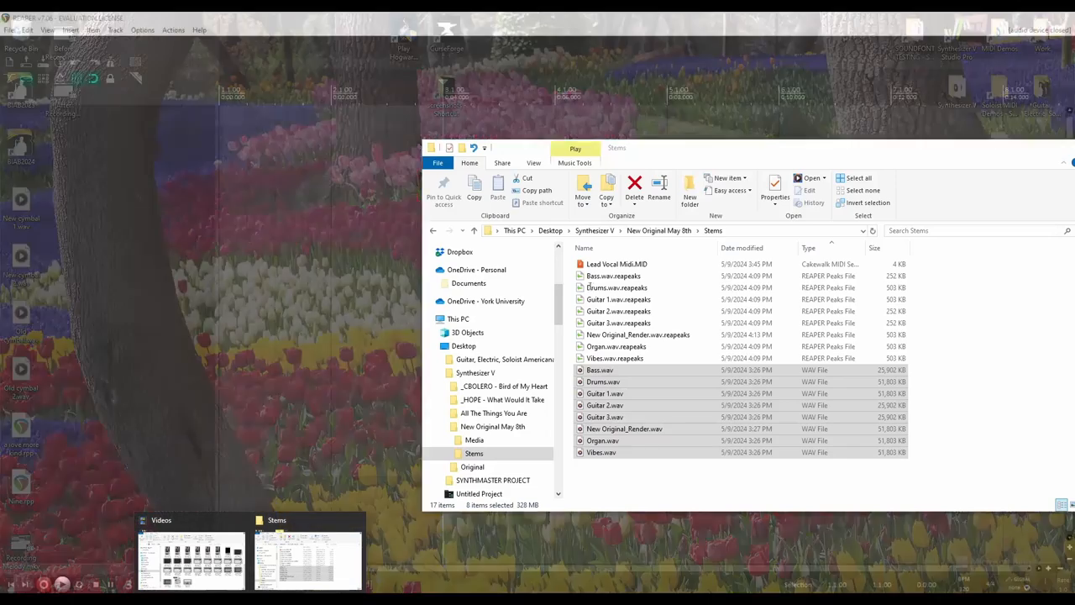
pyautogui.click(838, 538)
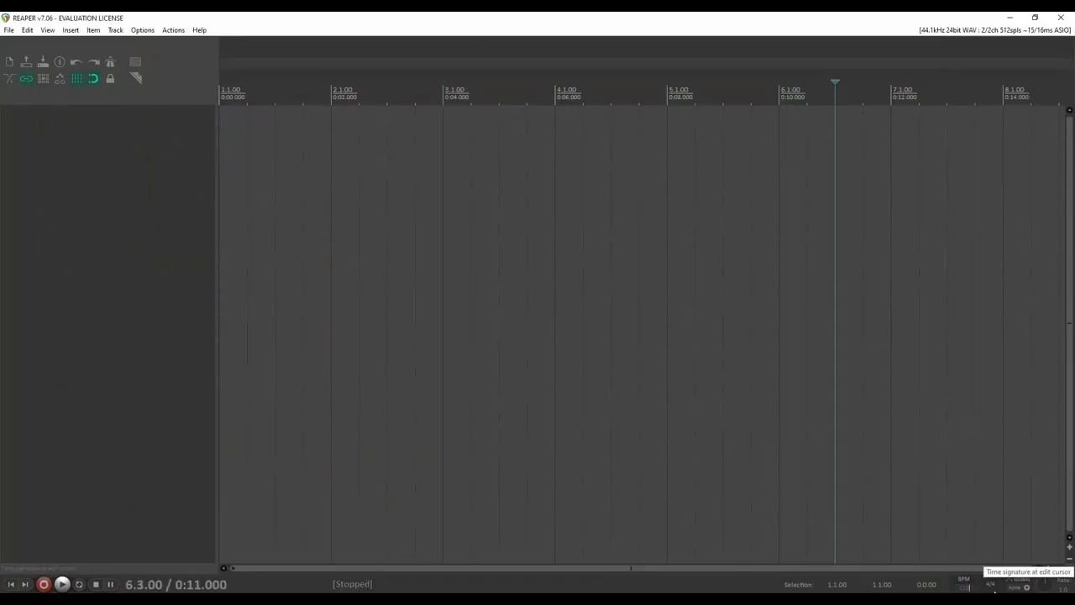
pyautogui.press('Return')
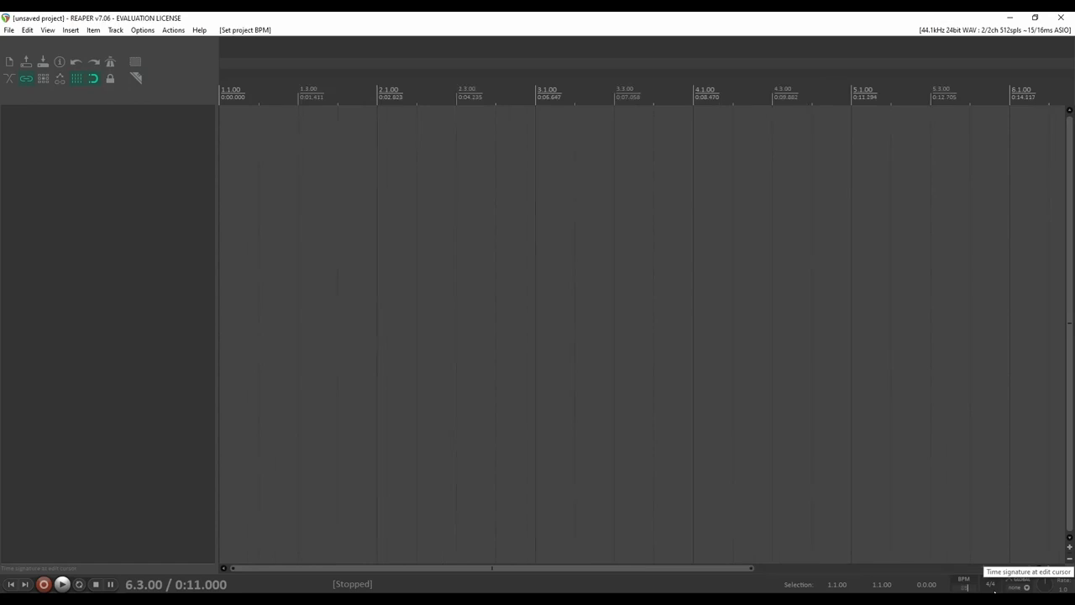
# Drag the selected stem WAV files from the Stems folder into REAPER
pyautogui.click(249, 596)
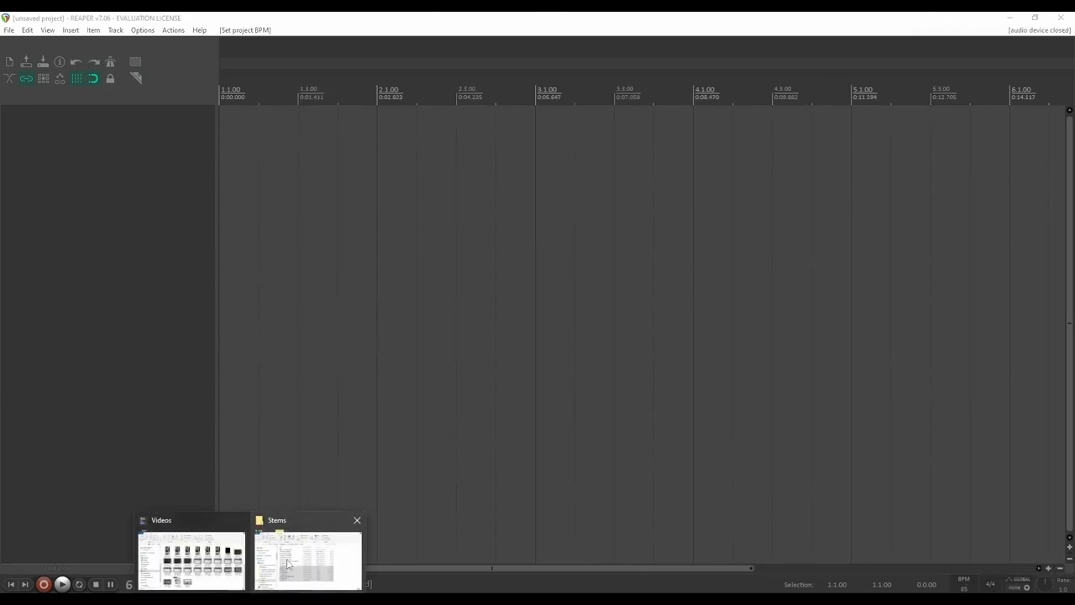
pyautogui.click(287, 565)
pyautogui.moveTo(605, 428); pyautogui.dragTo(264, 156)
# Insert the stems as separate tracks and delete the New_Original_Render track
pyautogui.click(578, 346)
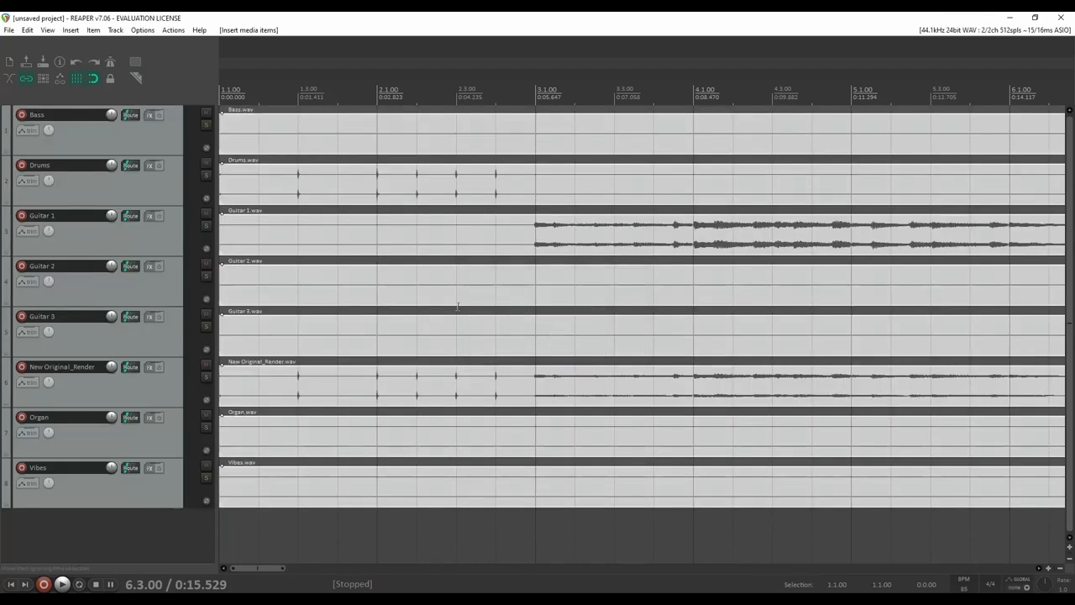
pyautogui.click(478, 246)
pyautogui.click(154, 392)
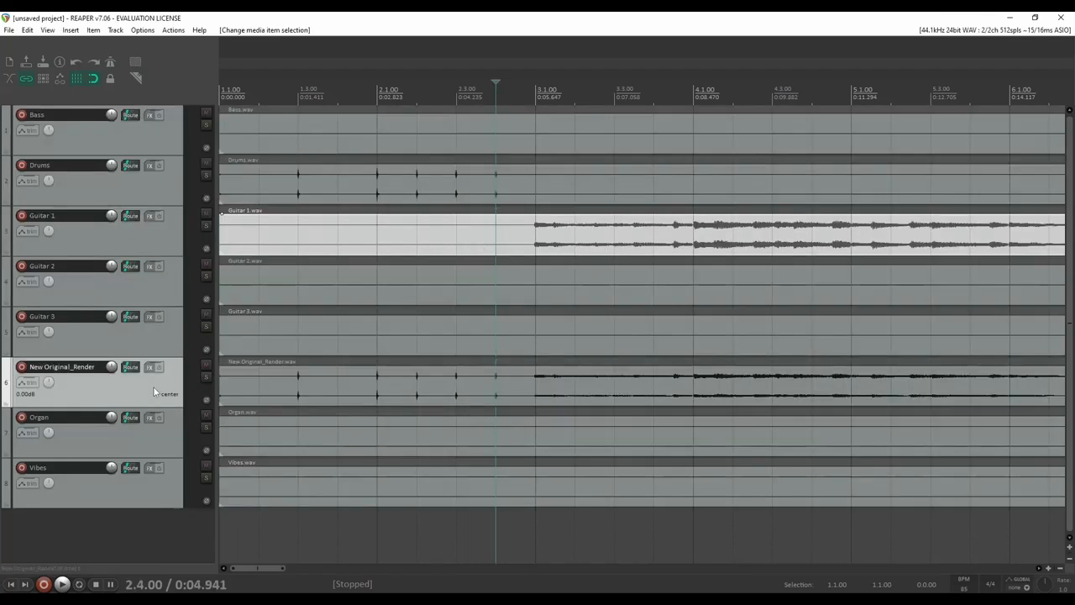
pyautogui.press('Delete')
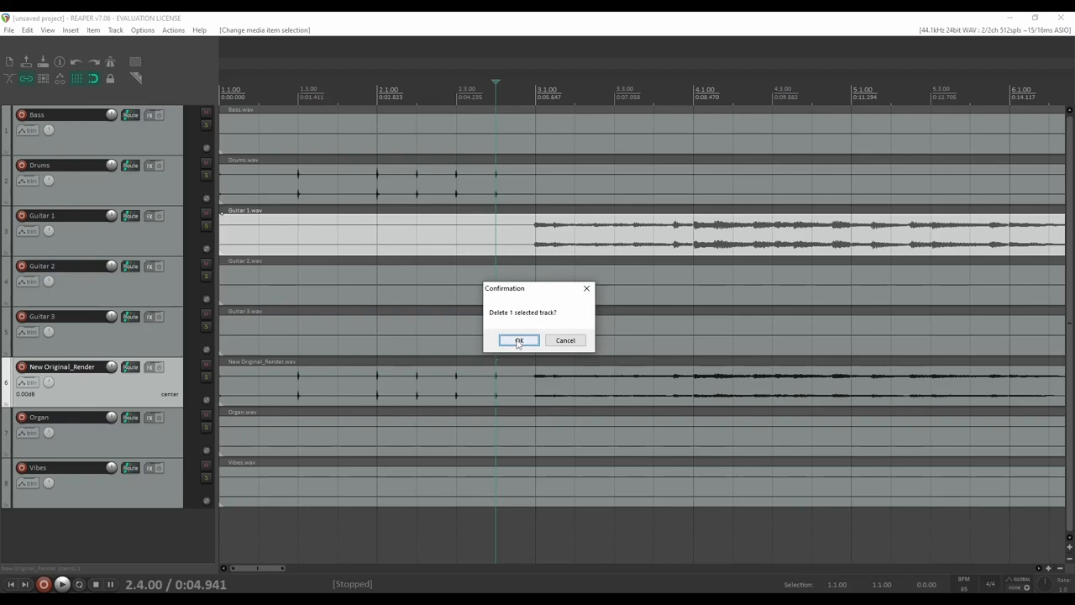
pyautogui.click(518, 340)
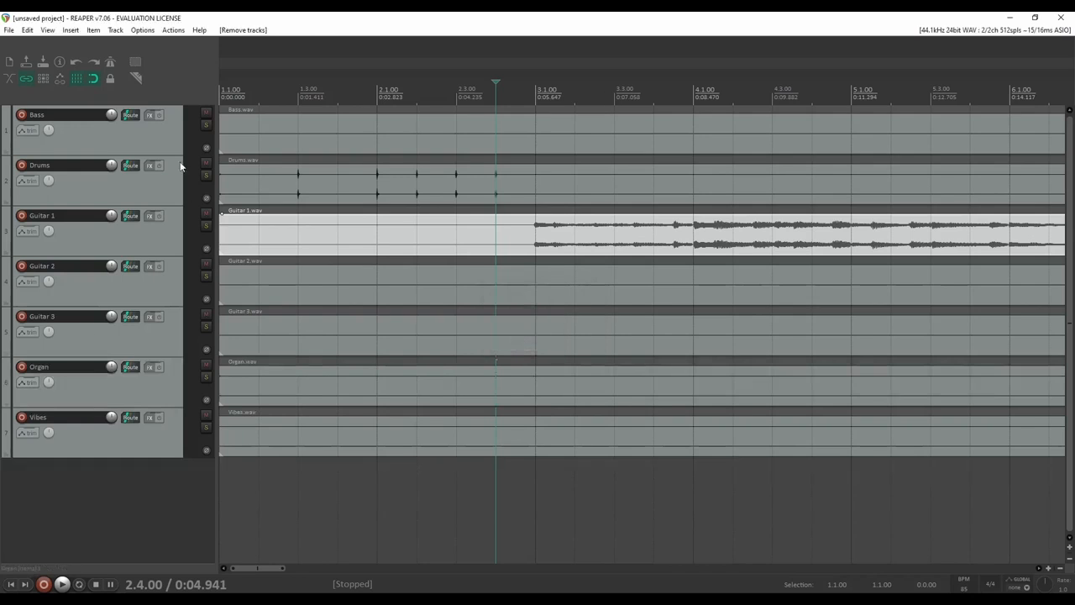
# Show the master track and lower all seven stem tracks together to -11.53 dB
pyautogui.rightClick(150, 505)
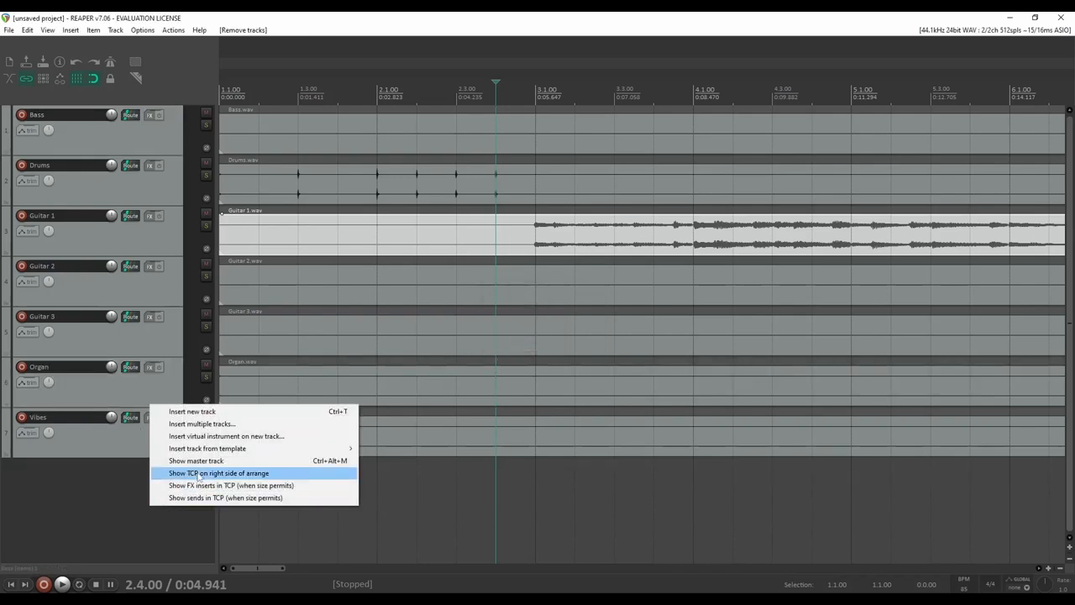
pyautogui.click(195, 460)
pyautogui.click(459, 103)
pyautogui.press('space')
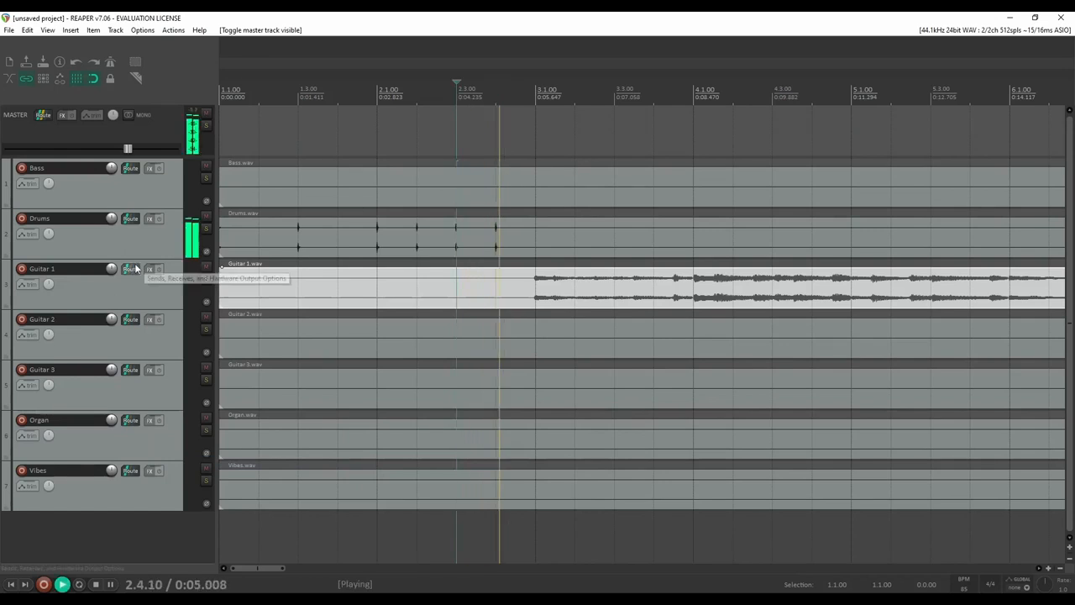
pyautogui.click(174, 197)
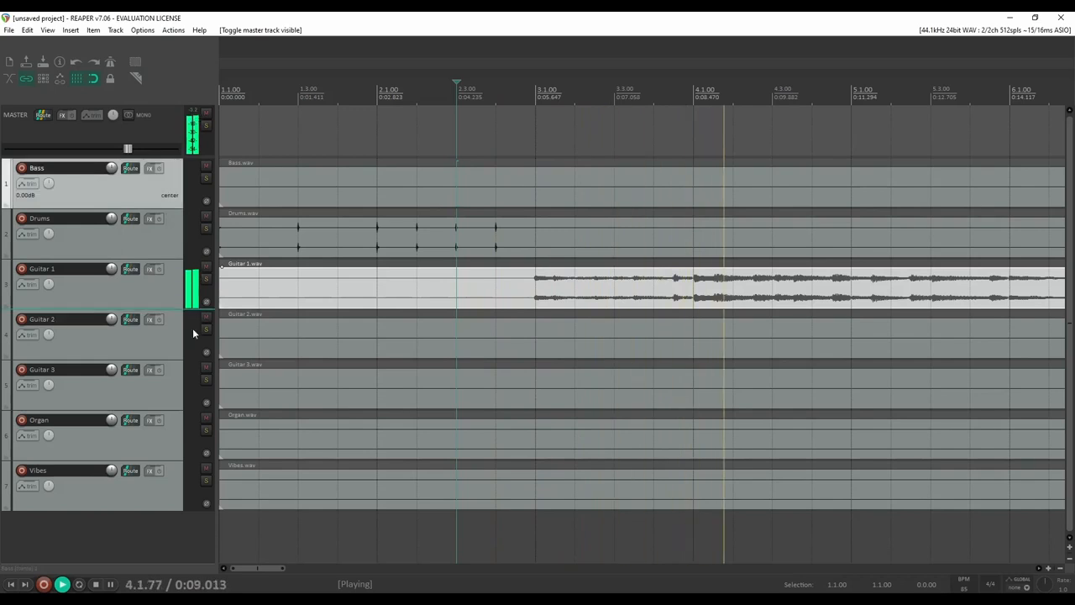
pyautogui.keyDown('shift'); pyautogui.click(166, 497); pyautogui.keyUp('shift')
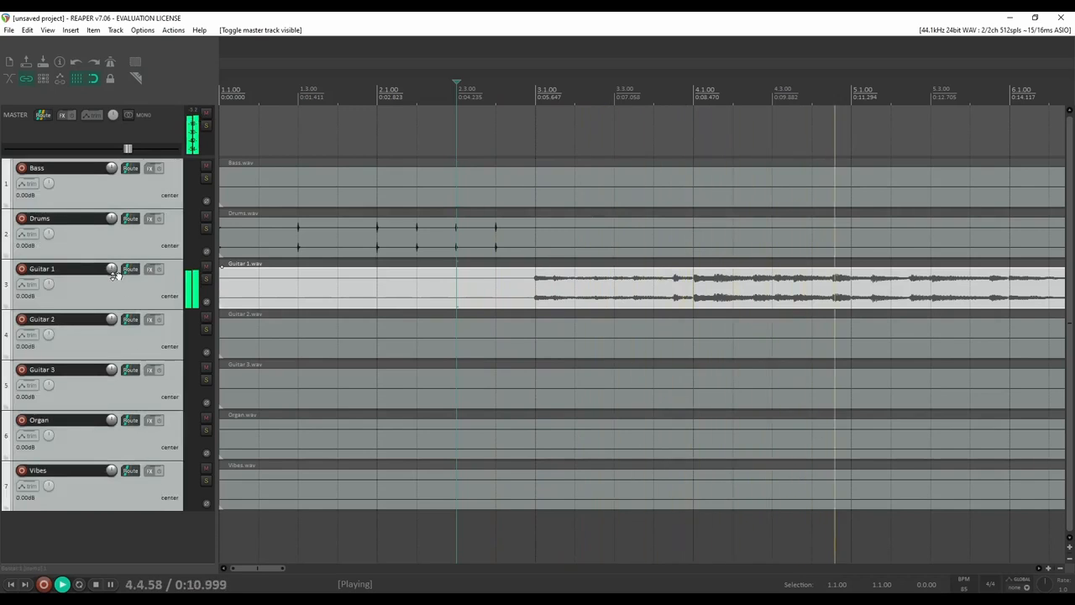
pyautogui.moveTo(113, 270); pyautogui.dragTo(112, 329)
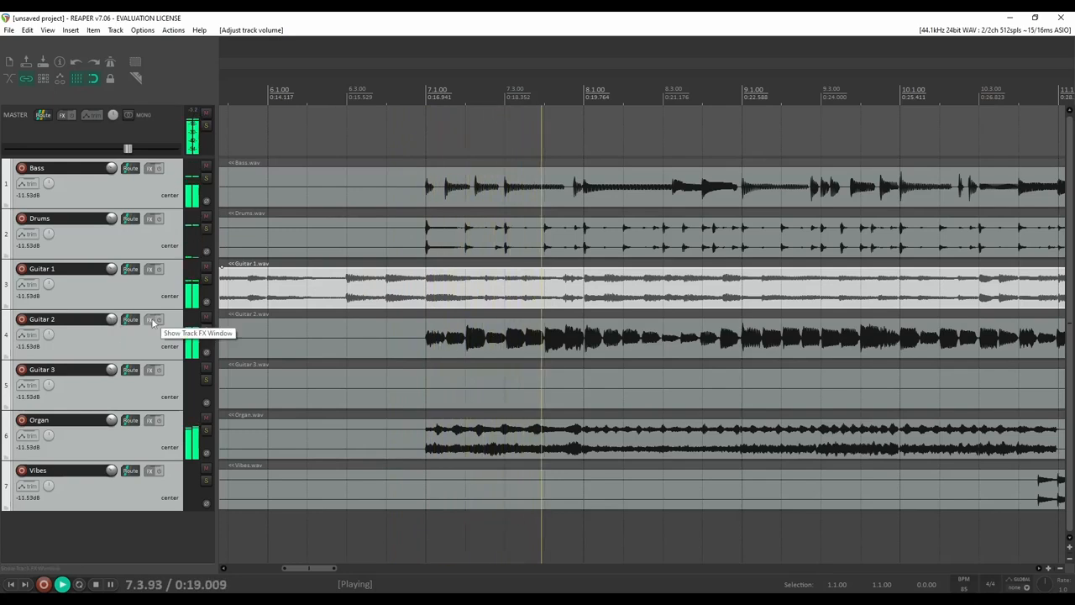
pyautogui.press('space')
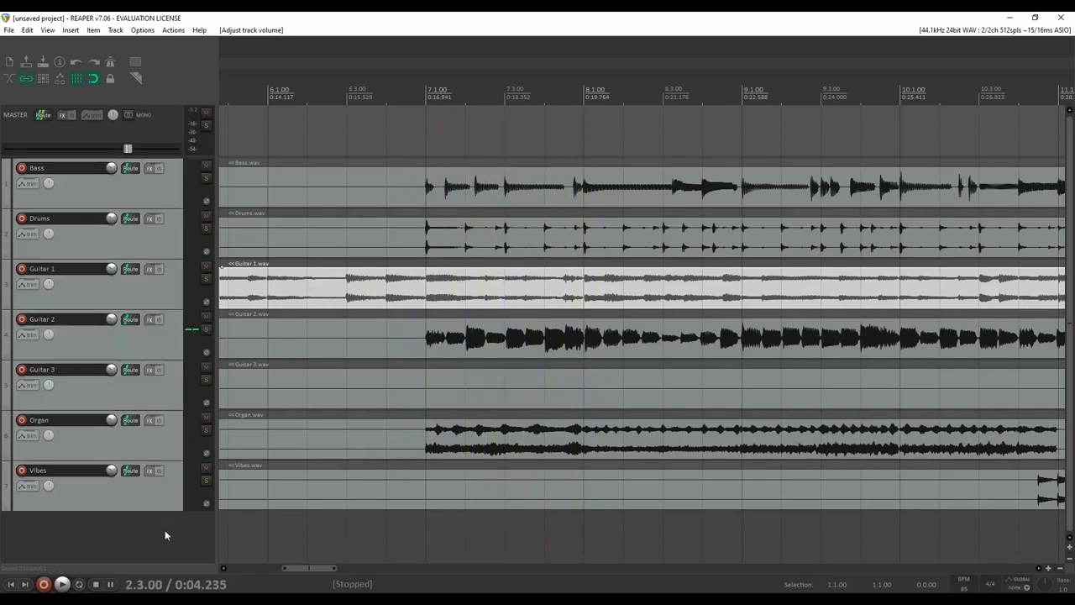
# Insert a new track at the top of the list named 'Lead Vocal'
pyautogui.rightClick(164, 530)
pyautogui.click(207, 436)
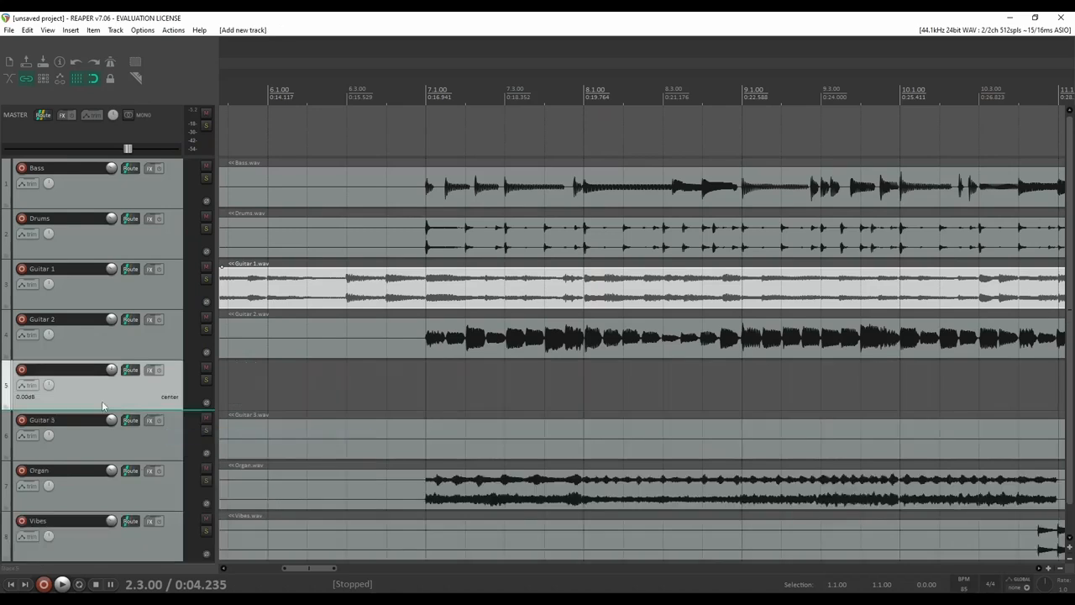
pyautogui.moveTo(130, 400); pyautogui.dragTo(81, 165)
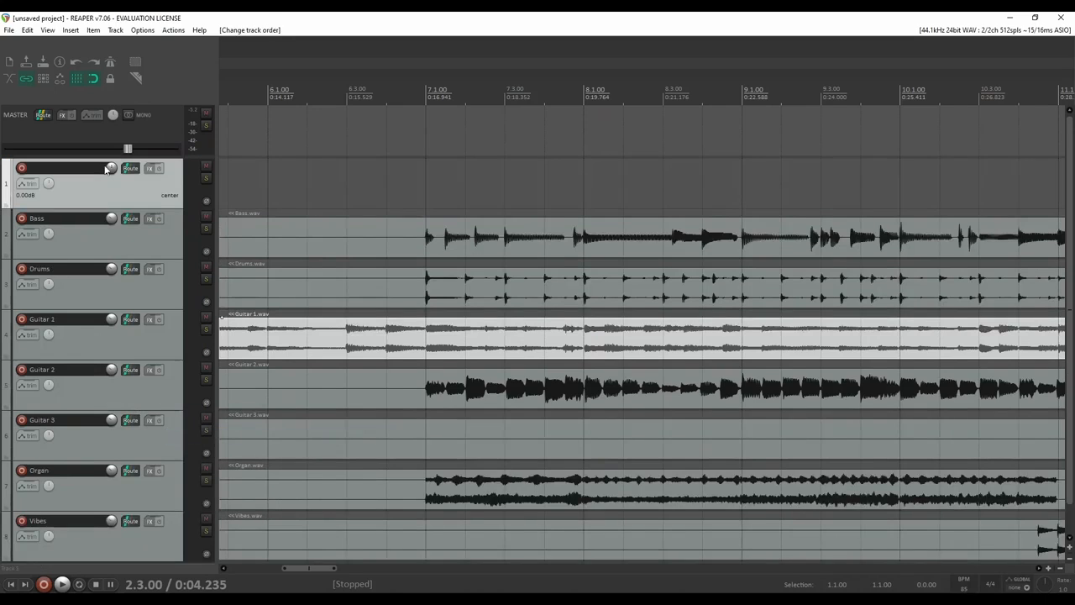
pyautogui.doubleClick(80, 169)
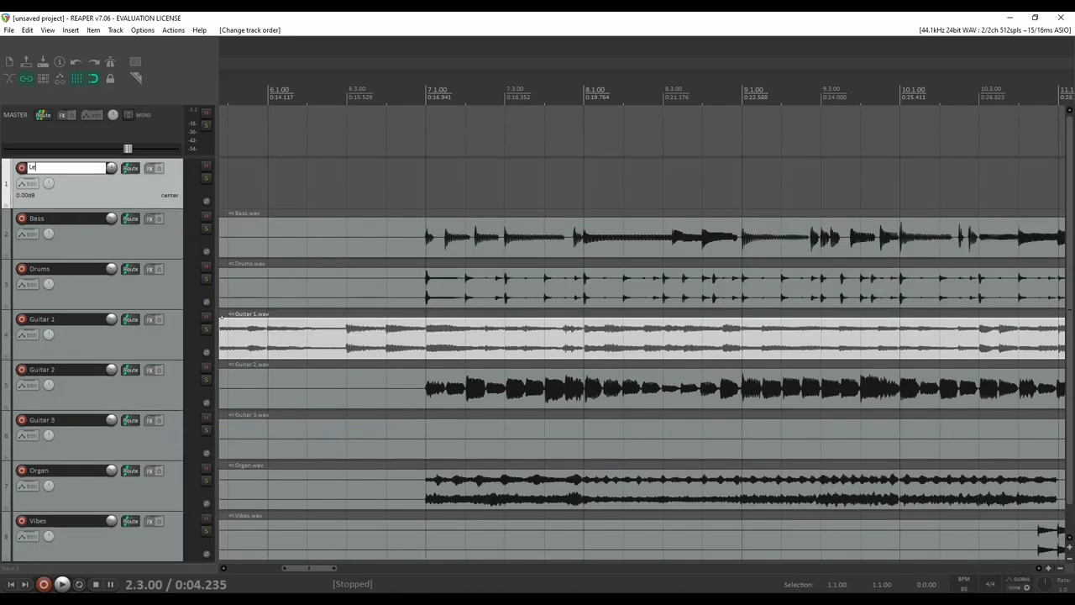
pyautogui.write('Lead Vocal')
pyautogui.press('Return')
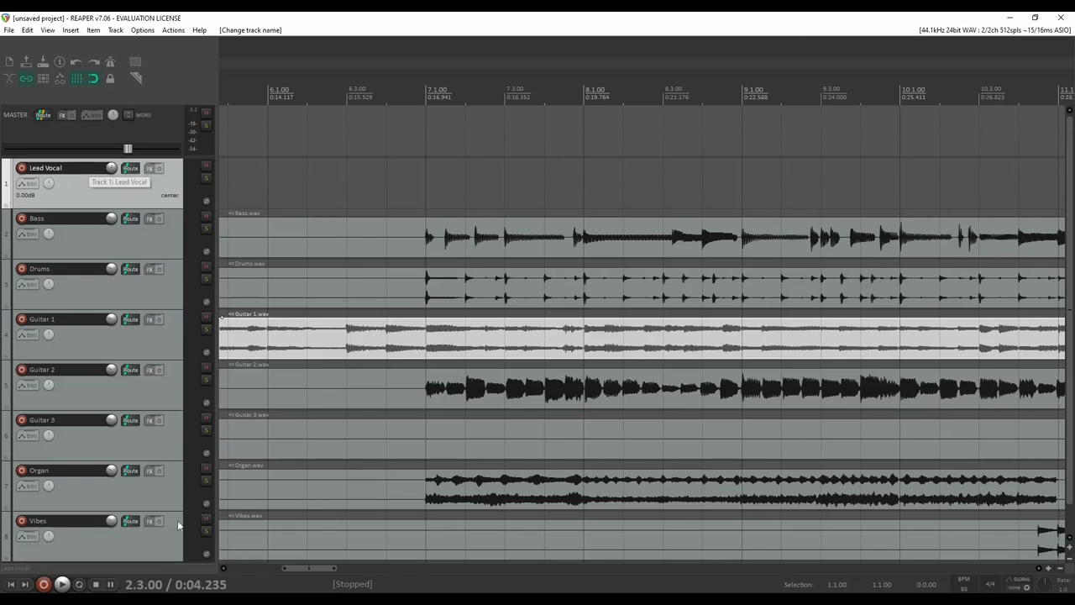
# Delete the Vibes track and reselect the Lead Vocal track
pyautogui.scroll(-1, 97, 413)
pyautogui.click(105, 521)
pyautogui.press('Delete')
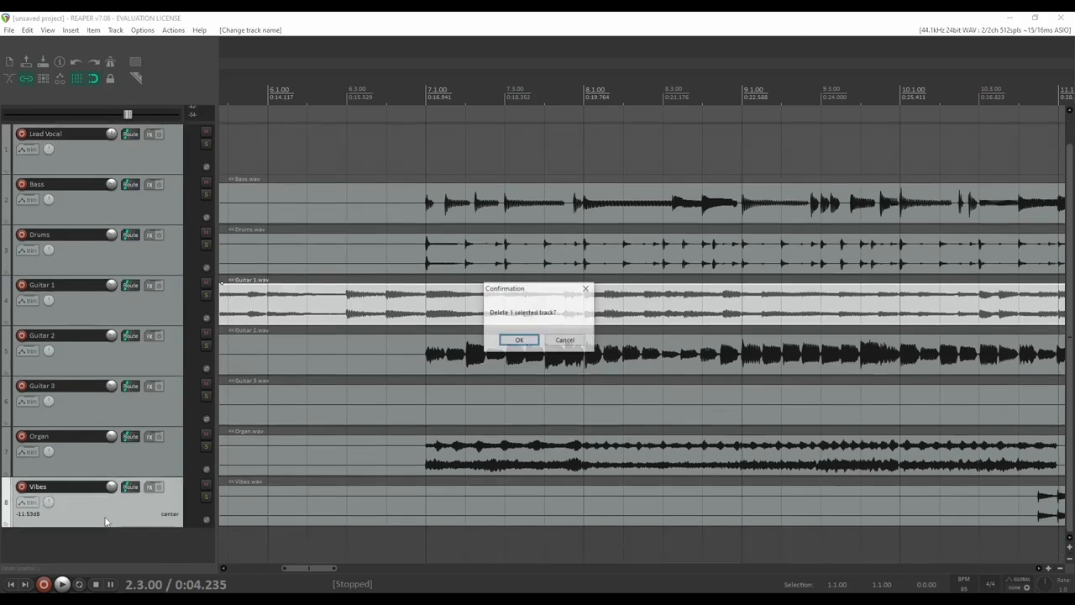
pyautogui.click(517, 346)
pyautogui.click(114, 183)
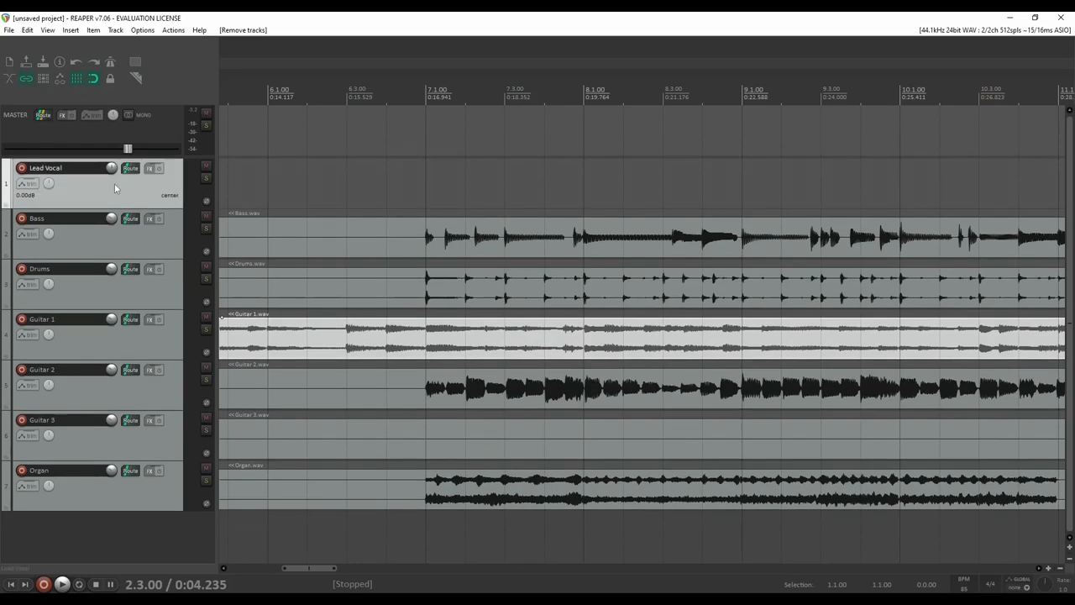
# Import Lead Vocal Midi.MID from the Stems folder onto the Lead Vocal track
pyautogui.click(305, 557)
pyautogui.click(636, 266)
pyautogui.moveTo(636, 265); pyautogui.dragTo(245, 193)
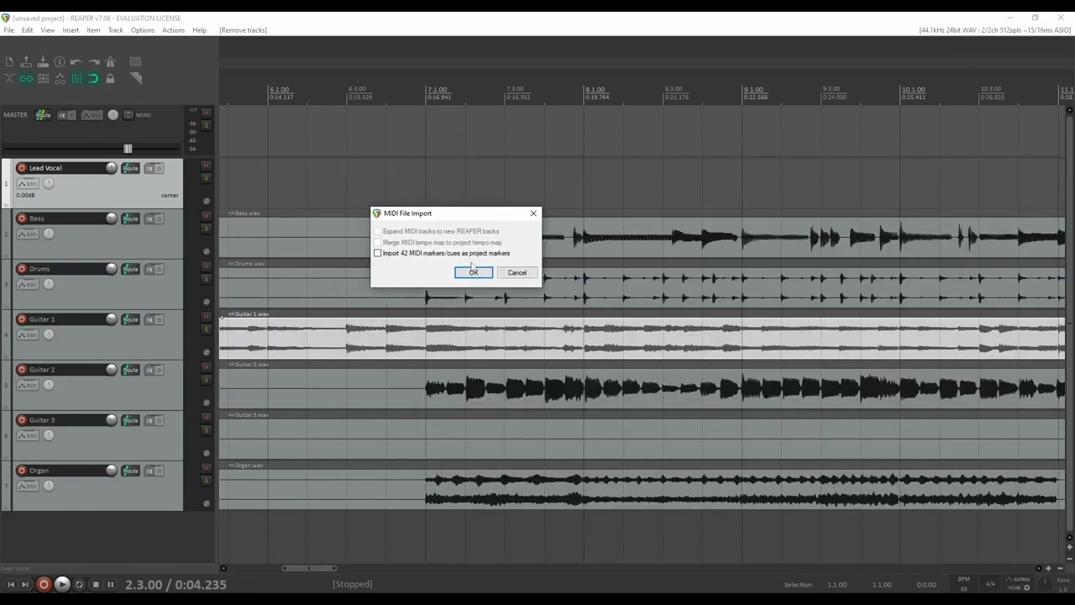
pyautogui.click(473, 273)
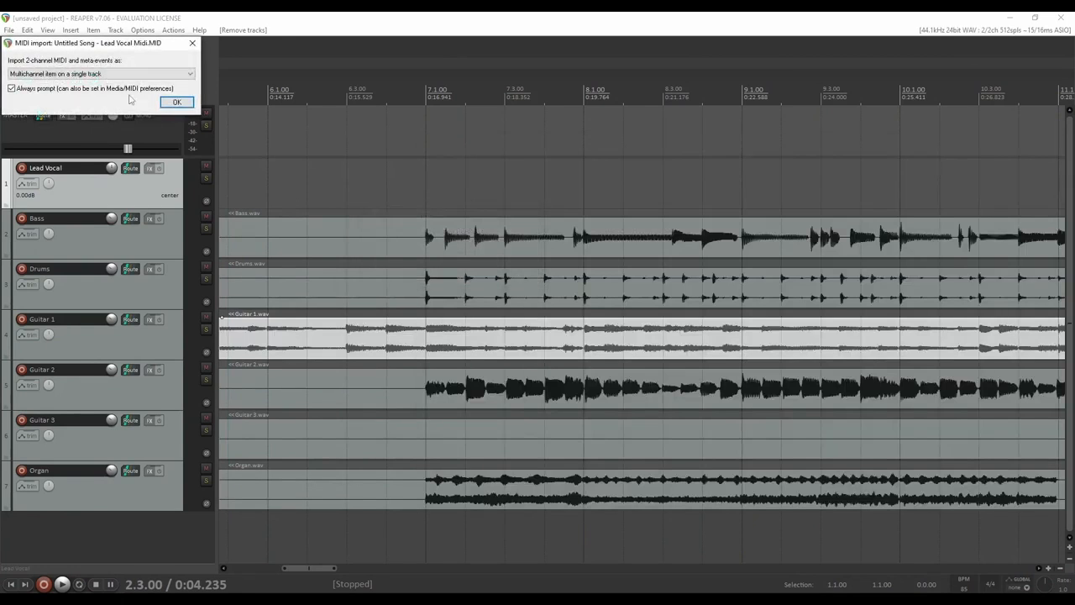
pyautogui.click(177, 103)
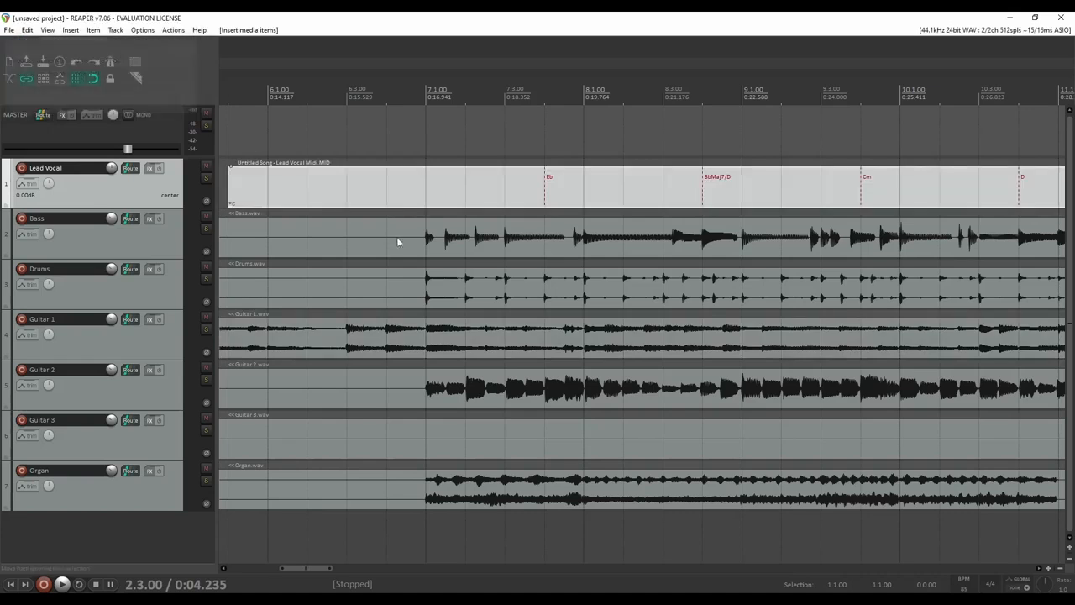
# Move the MIDI item to 1.1.00 and open the Lead Vocal track's FX list
pyautogui.scroll(-4, 542, 188)
pyautogui.scroll(-3, 542, 188)
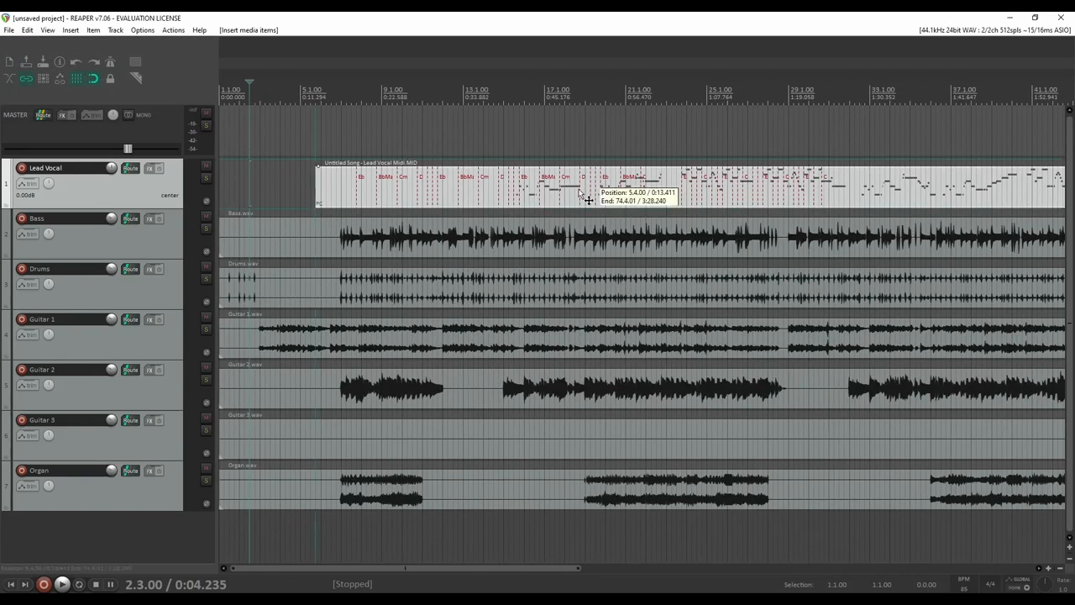
pyautogui.moveTo(542, 188); pyautogui.dragTo(475, 188)
pyautogui.click(406, 95)
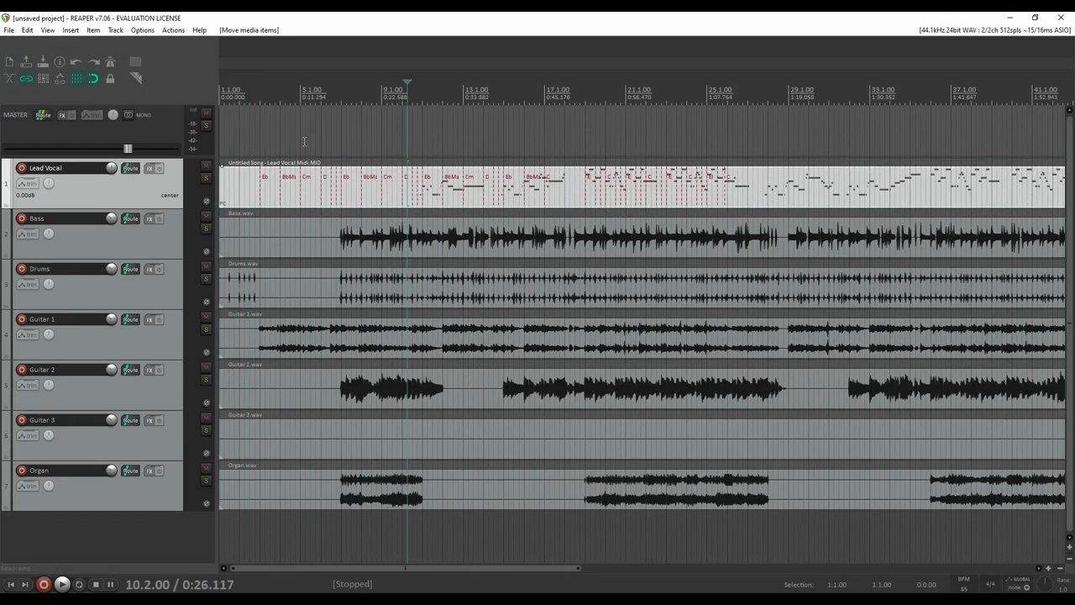
pyautogui.click(151, 168)
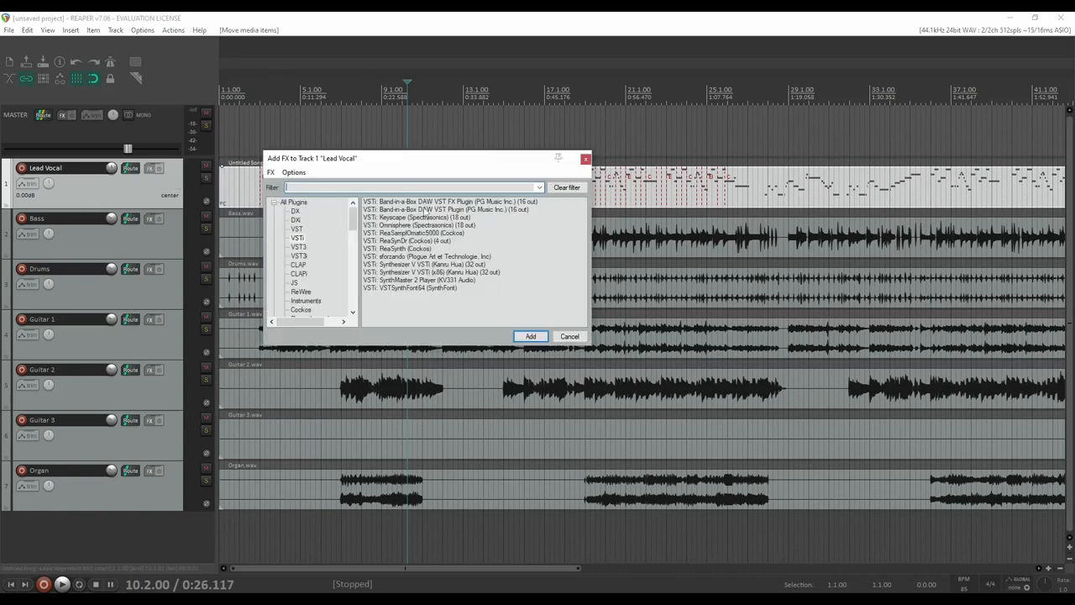
# Add the Synthesizer V VSTi (x86) instrument to Lead Vocal, then close its plugin windows
pyautogui.click(410, 266)
pyautogui.click(424, 273)
pyautogui.click(530, 336)
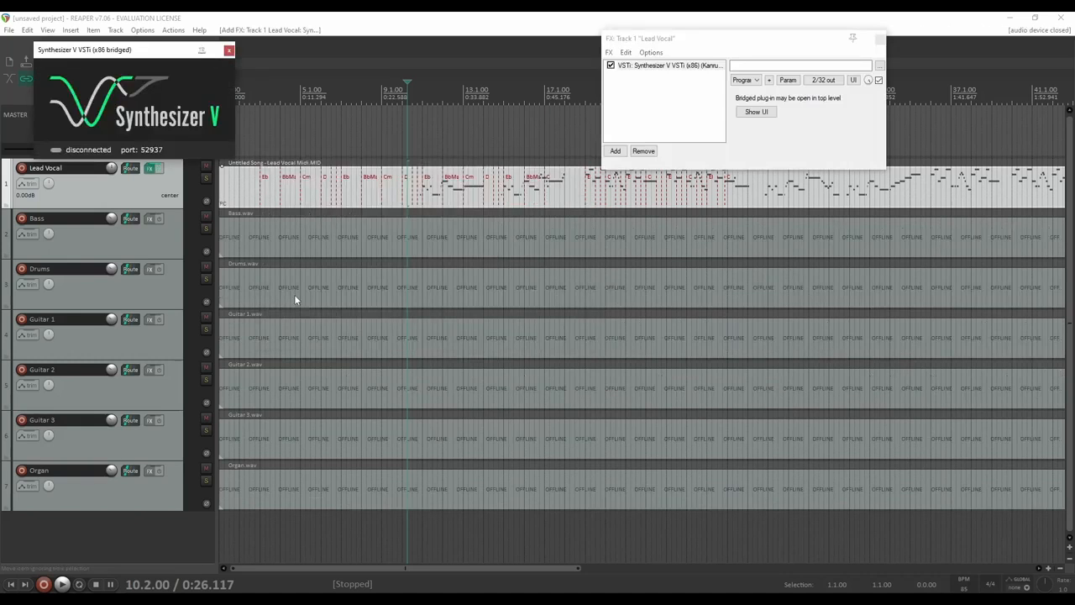
pyautogui.click(228, 51)
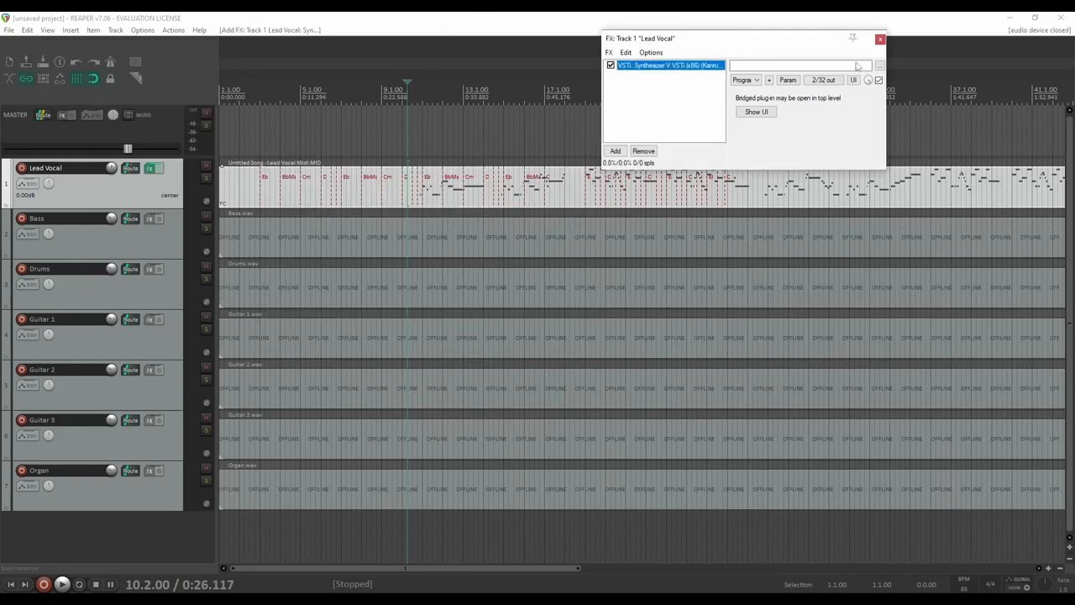
pyautogui.click(880, 39)
# Replace the Lead Vocal track's Synthesizer V VSTi with the VST3 Synthesizer V Studio ARA Plugin
pyautogui.click(149, 169)
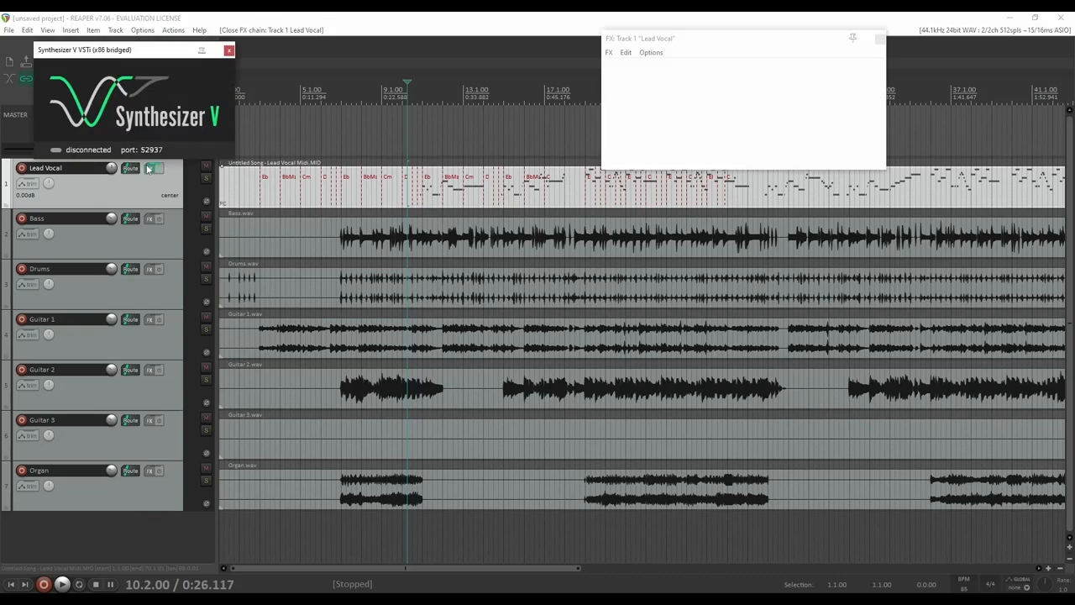
pyautogui.click(610, 67)
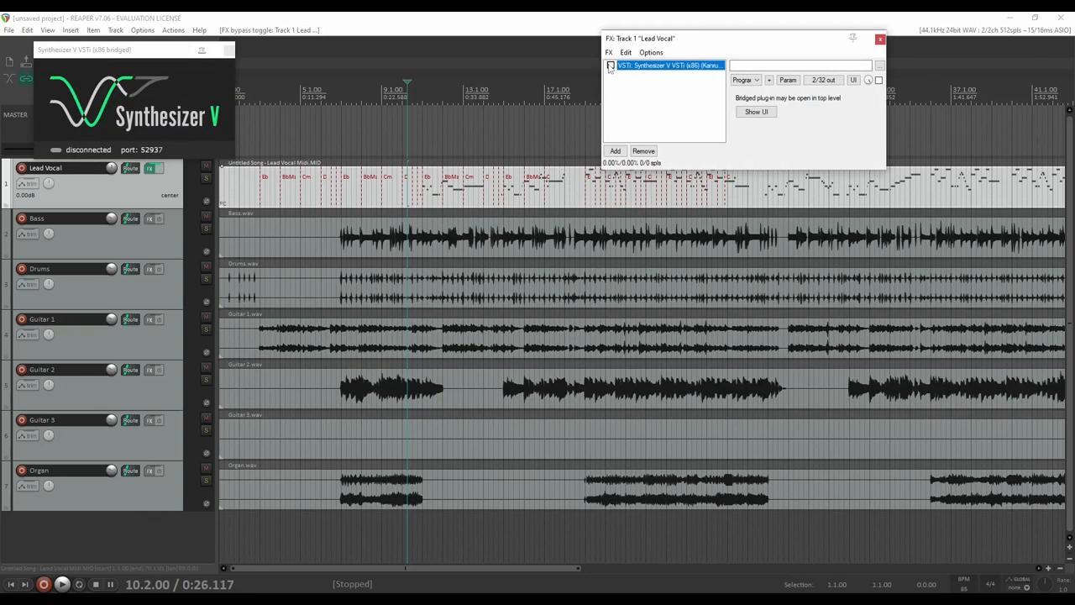
pyautogui.click(643, 151)
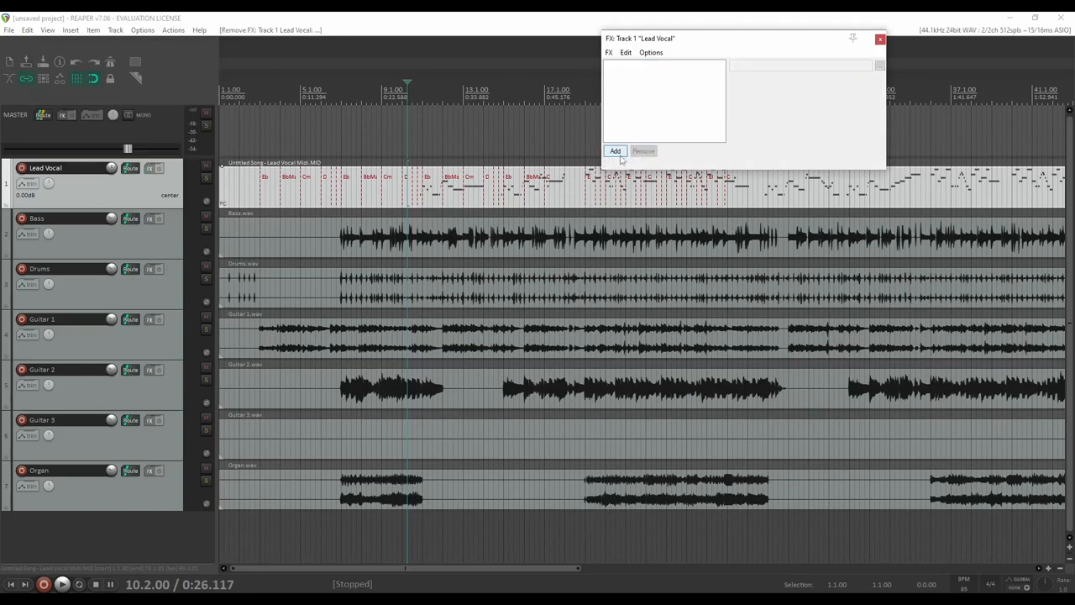
pyautogui.click(615, 151)
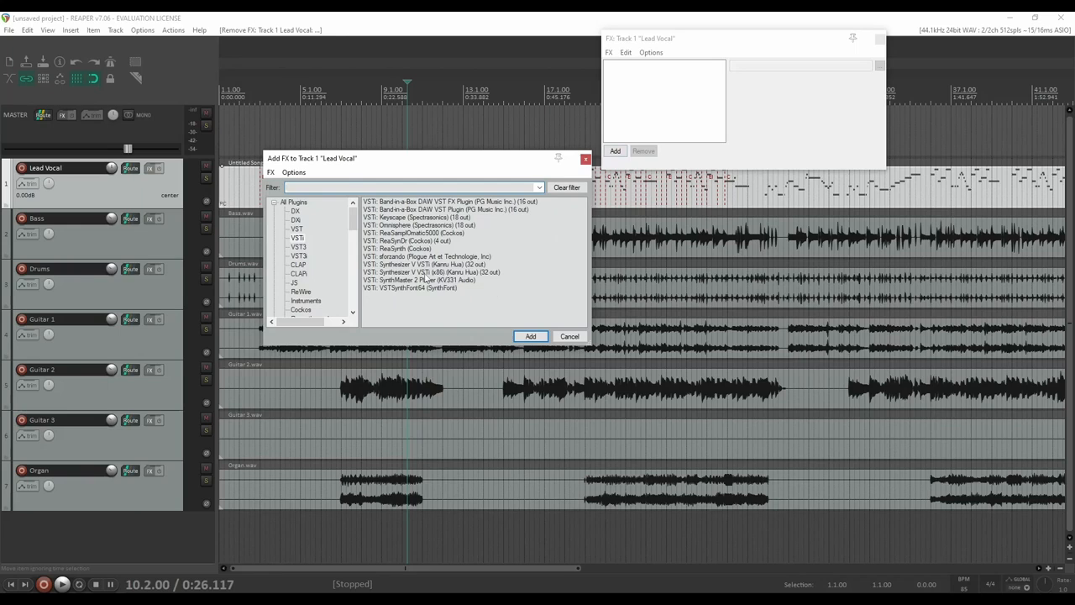
pyautogui.click(299, 247)
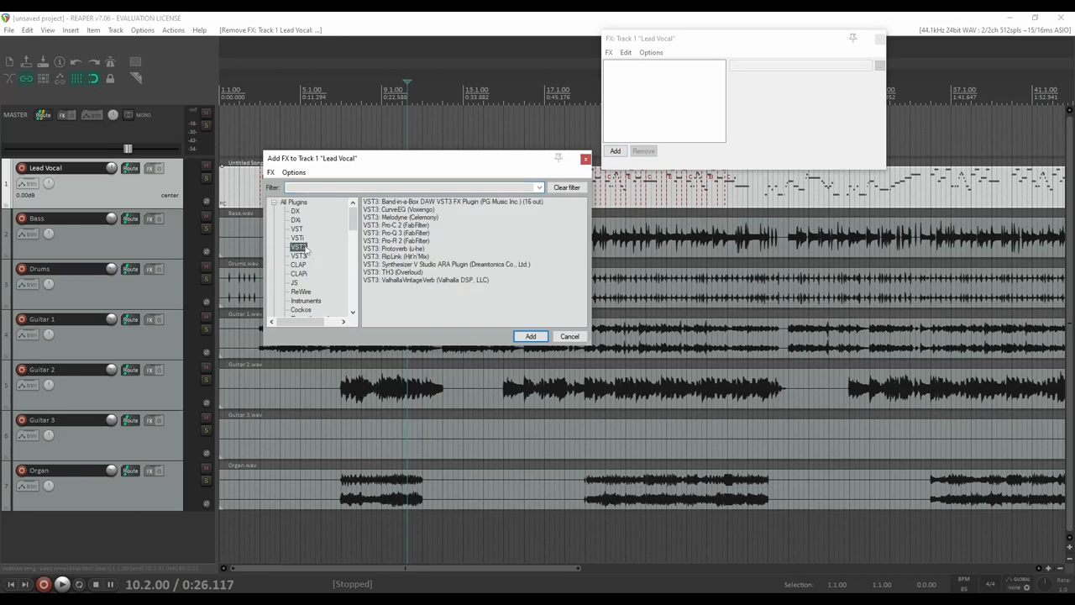
pyautogui.click(442, 265)
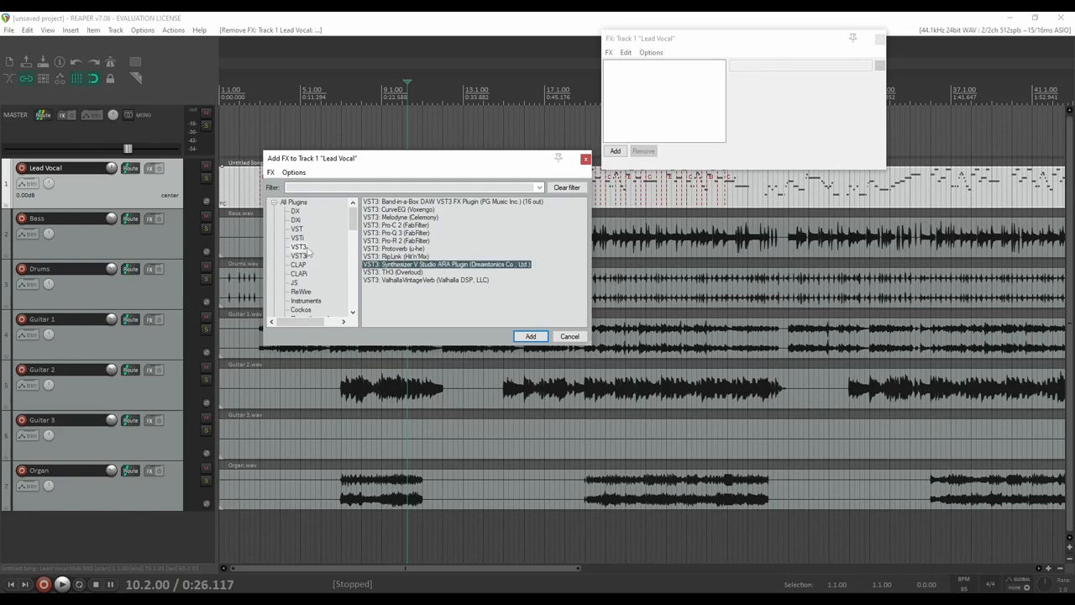
pyautogui.click(532, 339)
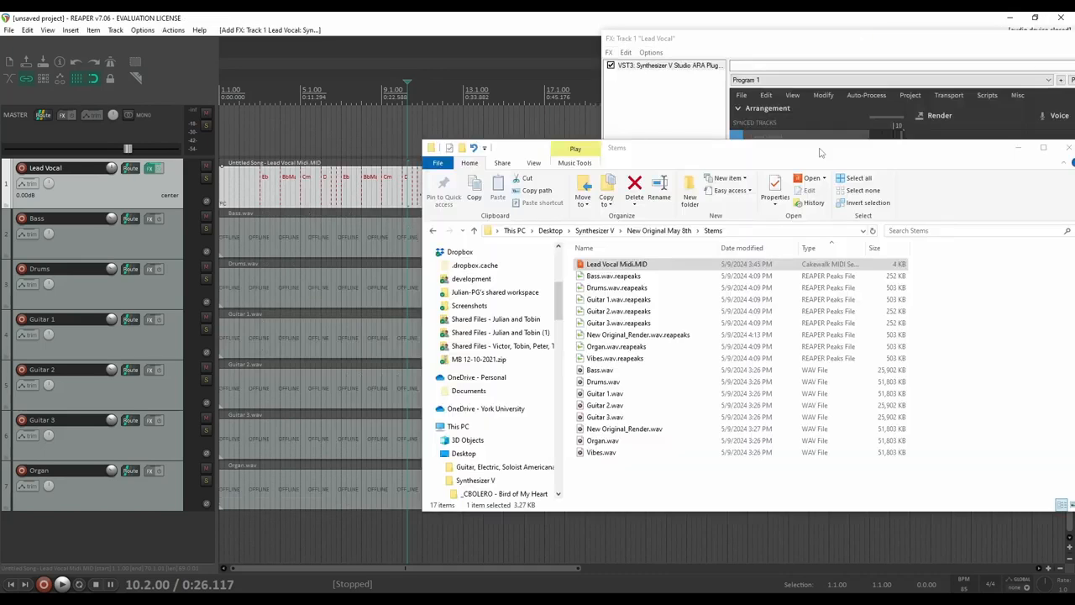
# Minimize the Stems folder window and enlarge the Lead Vocal plugin window over the tracks
pyautogui.moveTo(815, 152); pyautogui.dragTo(493, 274)
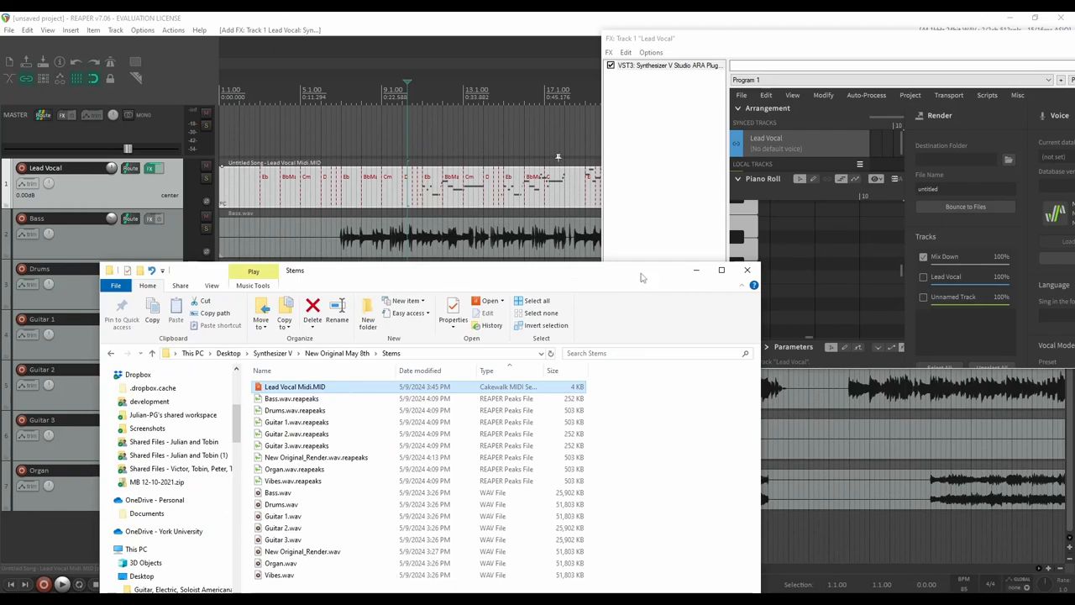
pyautogui.click(694, 269)
pyautogui.moveTo(826, 43); pyautogui.dragTo(446, 109)
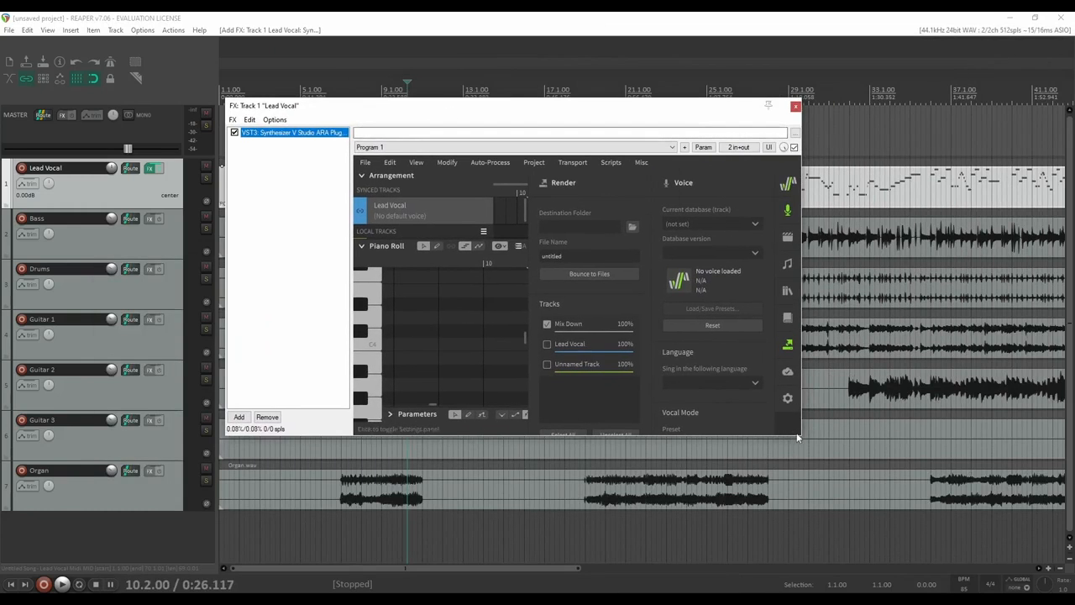
pyautogui.moveTo(799, 436); pyautogui.dragTo(1000, 593)
pyautogui.moveTo(617, 105); pyautogui.dragTo(446, 23)
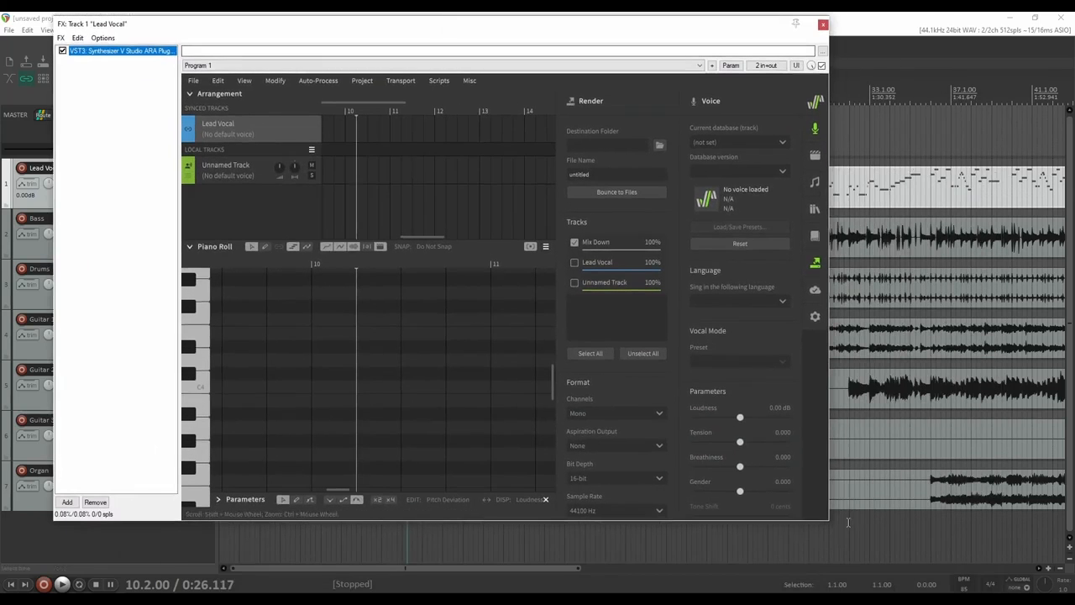
pyautogui.moveTo(825, 522); pyautogui.dragTo(966, 588)
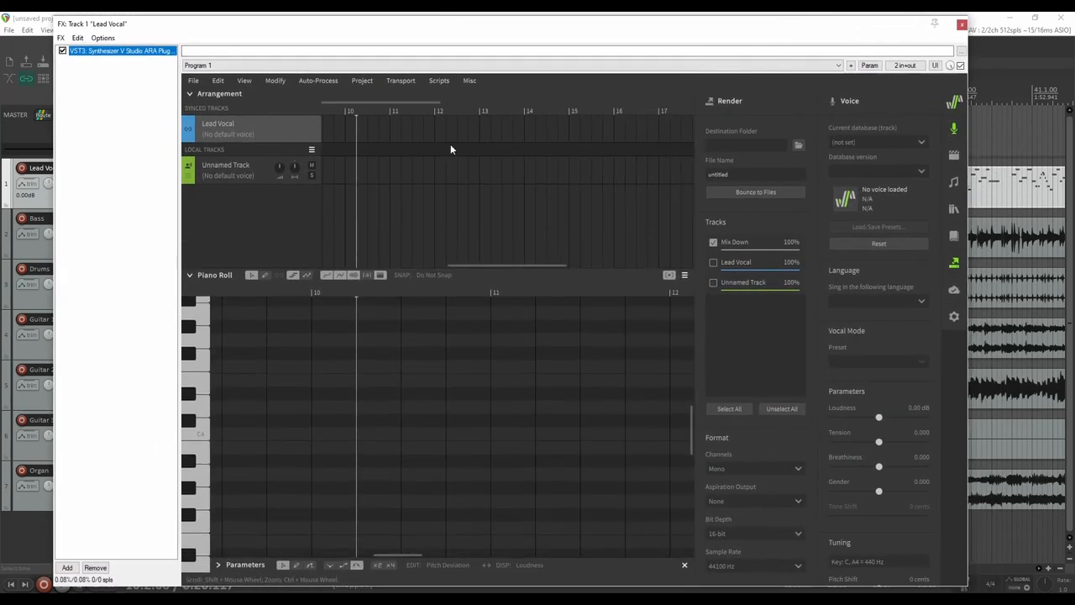
pyautogui.moveTo(375, 25); pyautogui.dragTo(619, 92)
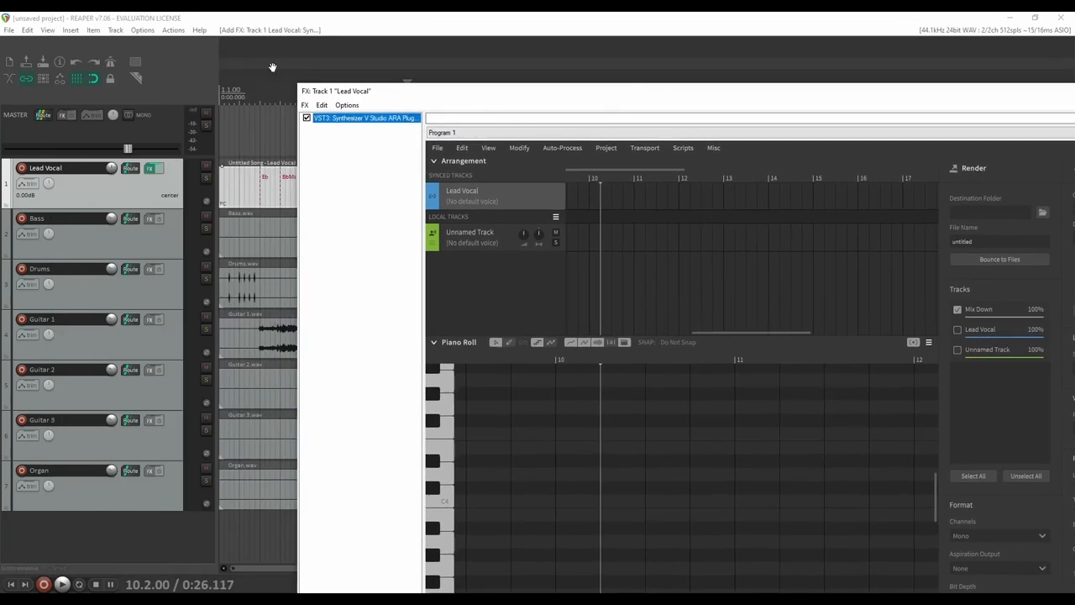
# Play the project from near the song start with the plugin window moved aside
pyautogui.click(238, 88)
pyautogui.press('space')
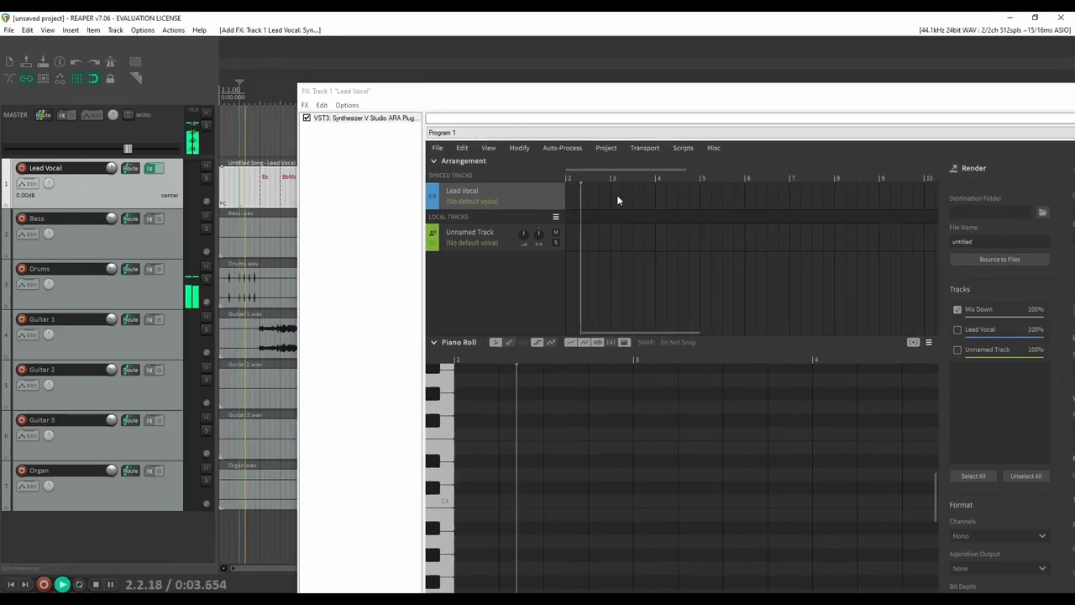
pyautogui.moveTo(444, 92); pyautogui.dragTo(382, 217)
# Solo the Lead Vocal track and listen from around 0:26, then stop
pyautogui.click(406, 88)
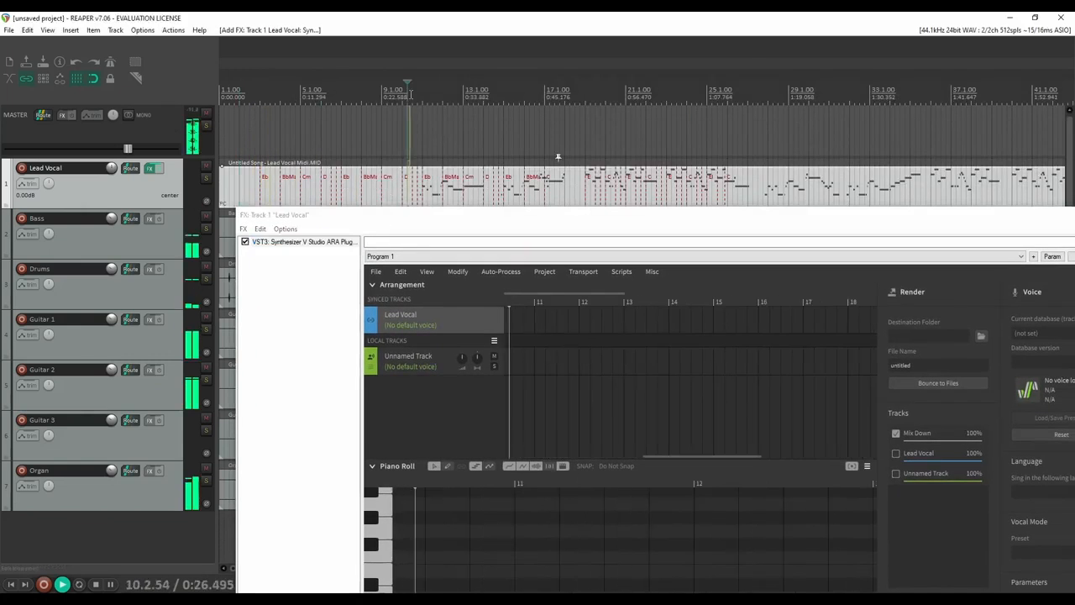
pyautogui.click(206, 178)
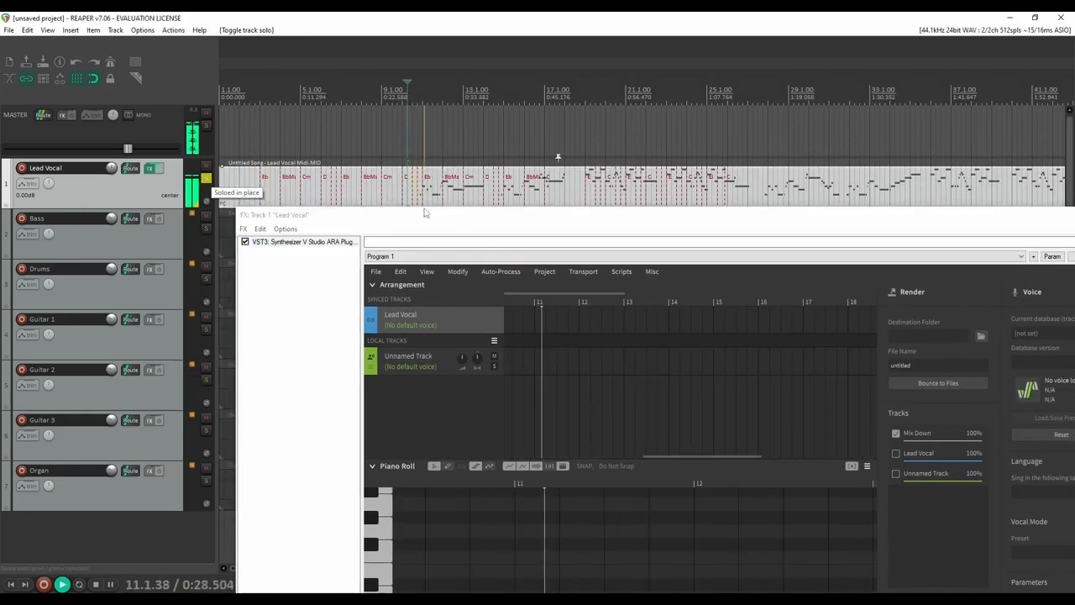
pyautogui.click(537, 234)
pyautogui.press('space')
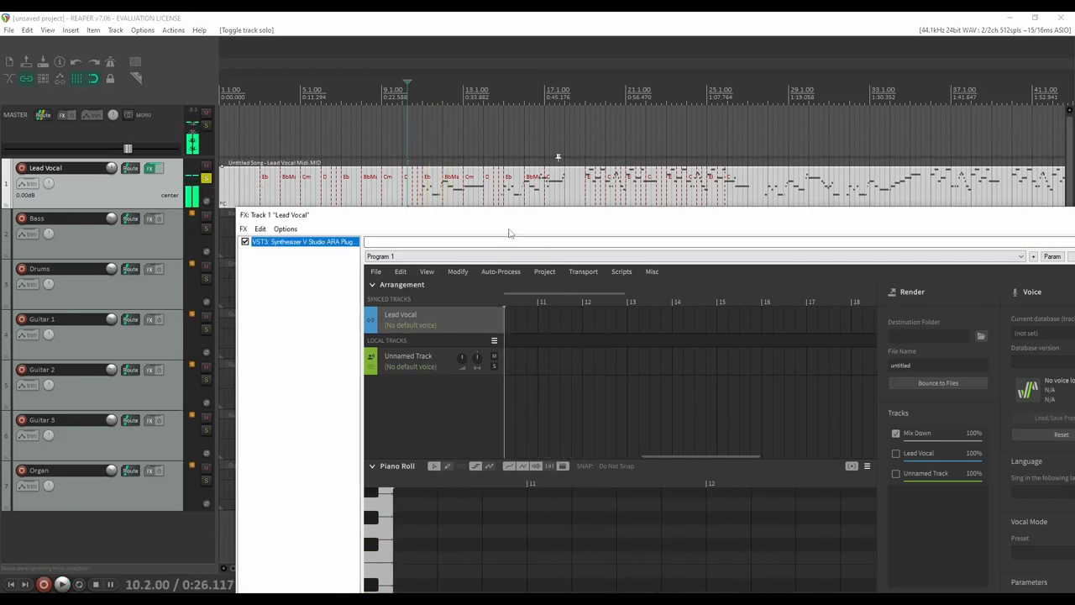
# Delete the imported MIDI item from the Lead Vocal track
pyautogui.moveTo(428, 223); pyautogui.dragTo(300, 229)
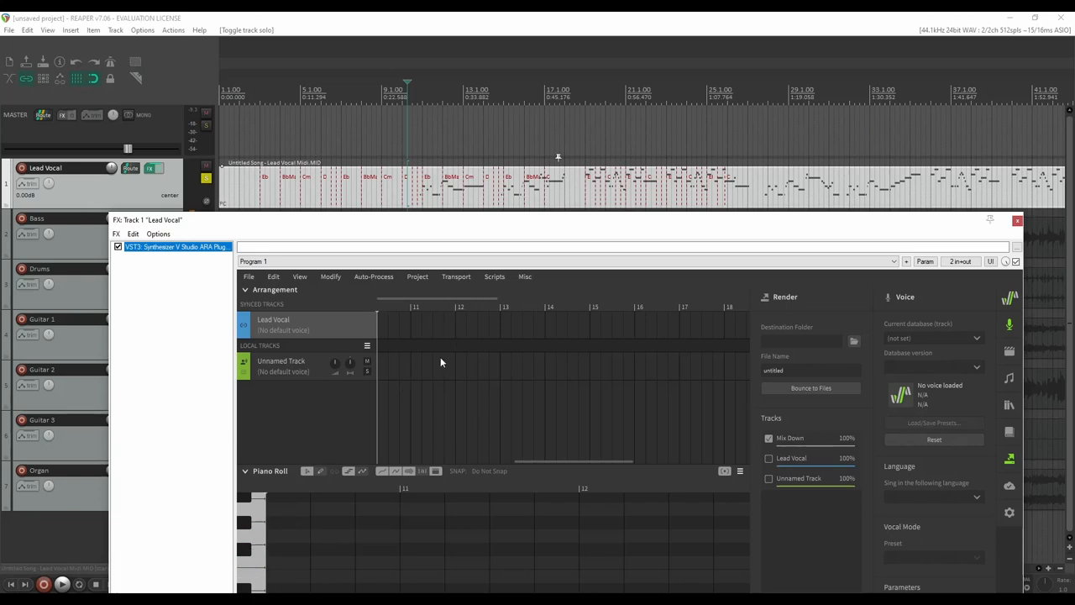
pyautogui.moveTo(509, 222); pyautogui.dragTo(425, 50)
pyautogui.moveTo(505, 291); pyautogui.dragTo(473, 267)
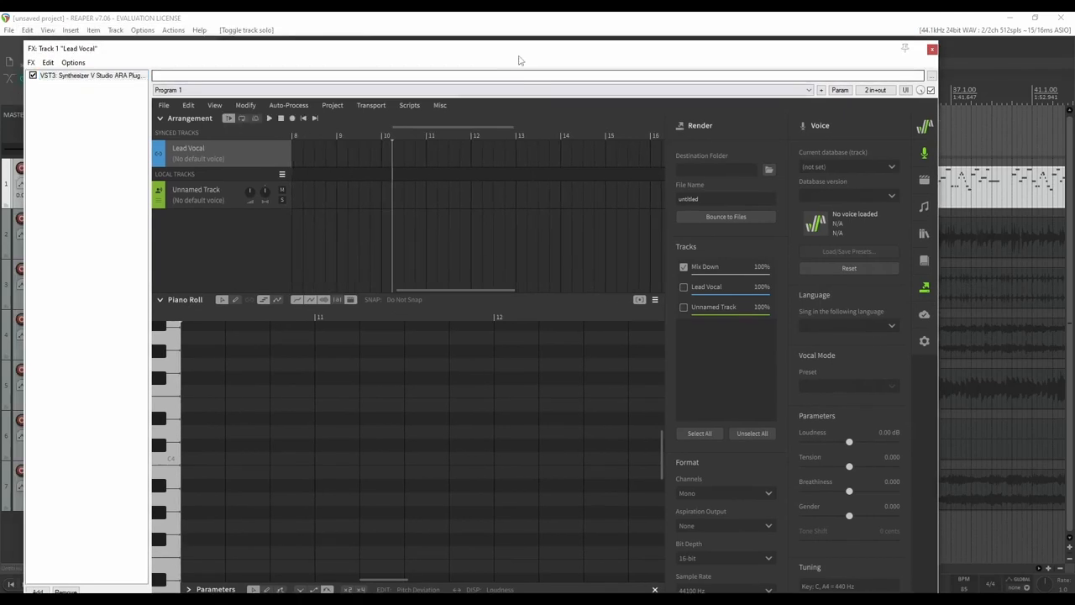
pyautogui.moveTo(520, 60); pyautogui.dragTo(573, 347)
pyautogui.press('Delete')
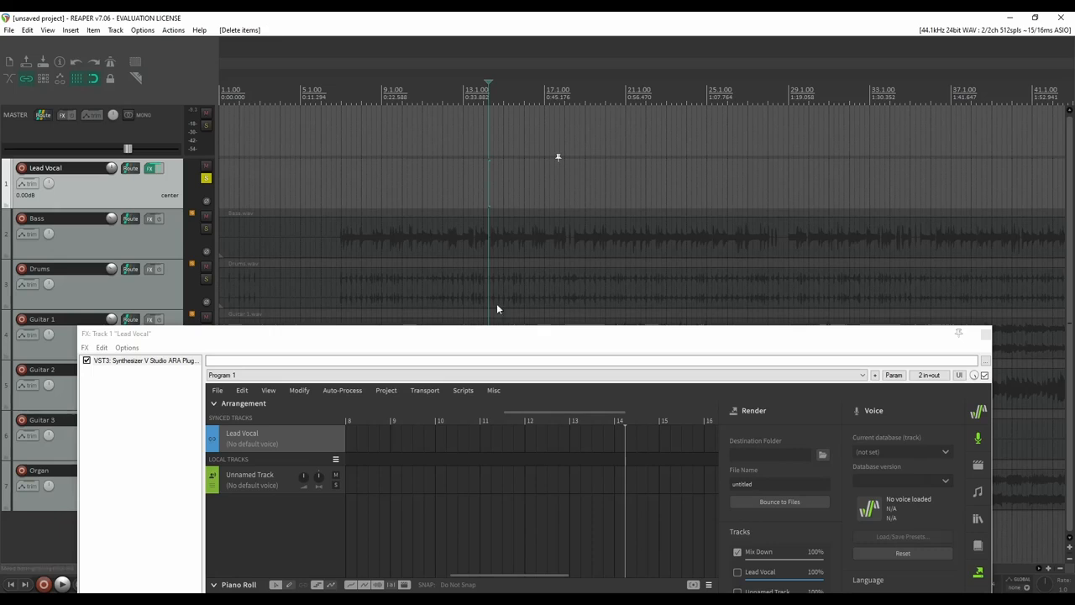
# Import Track 2 and Track 3 from Lead Vocal MIDI.mid as new tracks
pyautogui.moveTo(507, 333); pyautogui.dragTo(495, 82)
pyautogui.click(213, 140)
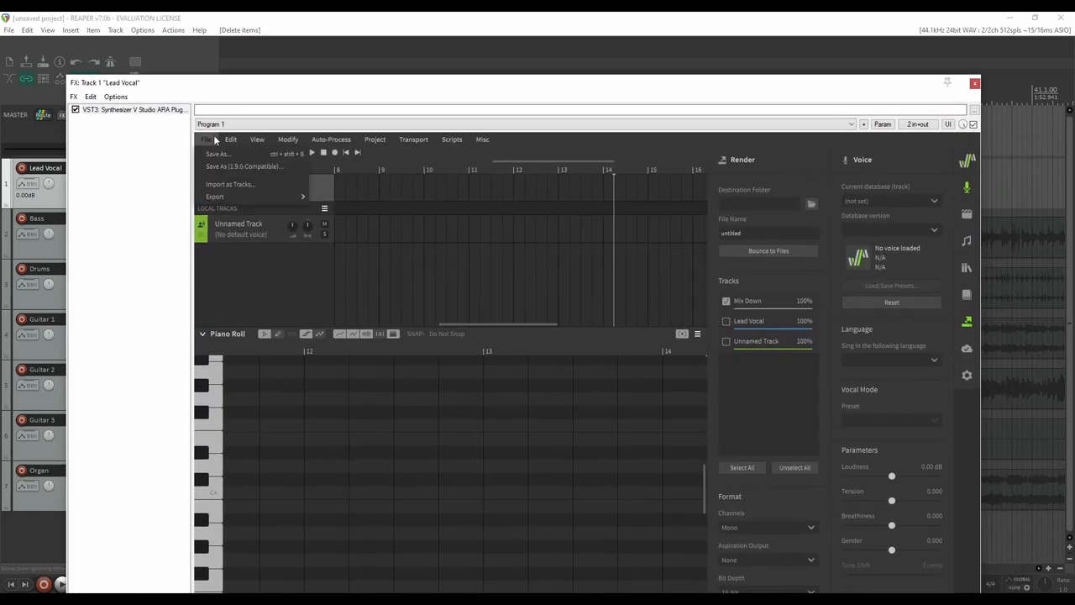
pyautogui.click(228, 140)
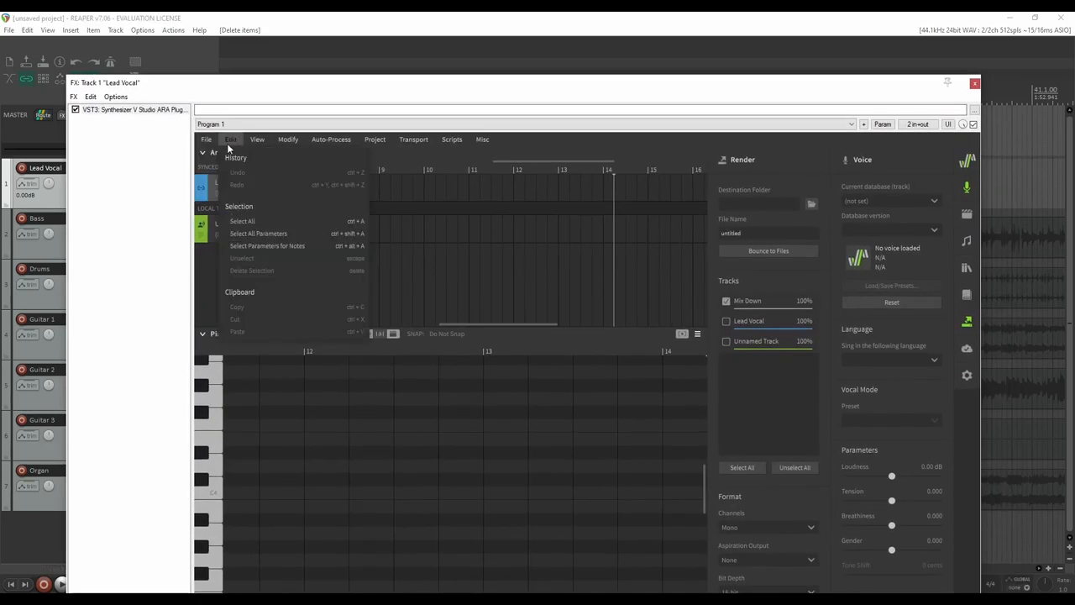
pyautogui.moveTo(212, 143)
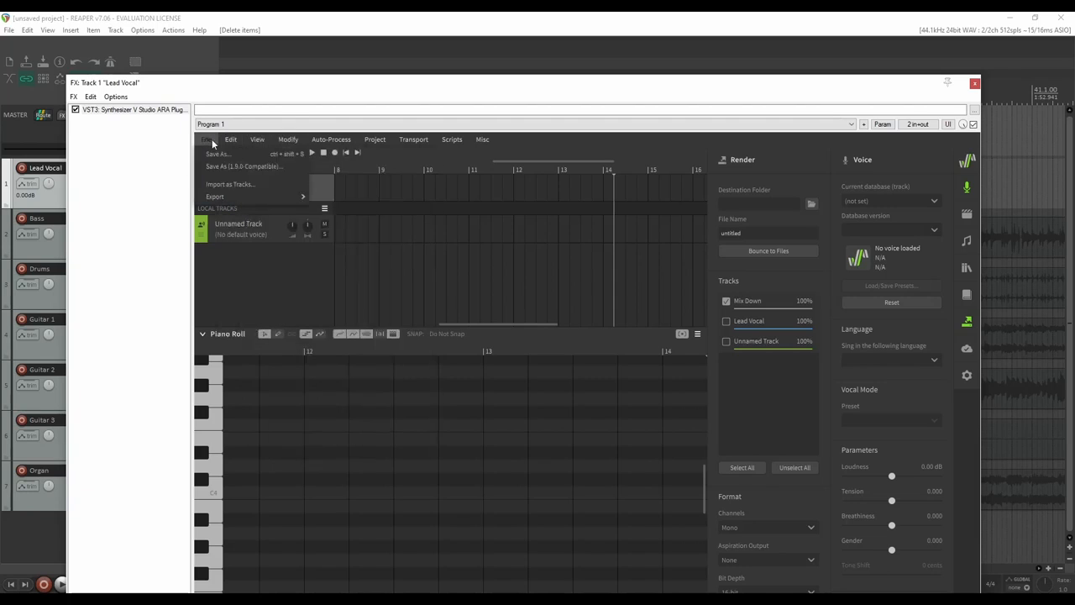
pyautogui.click(226, 186)
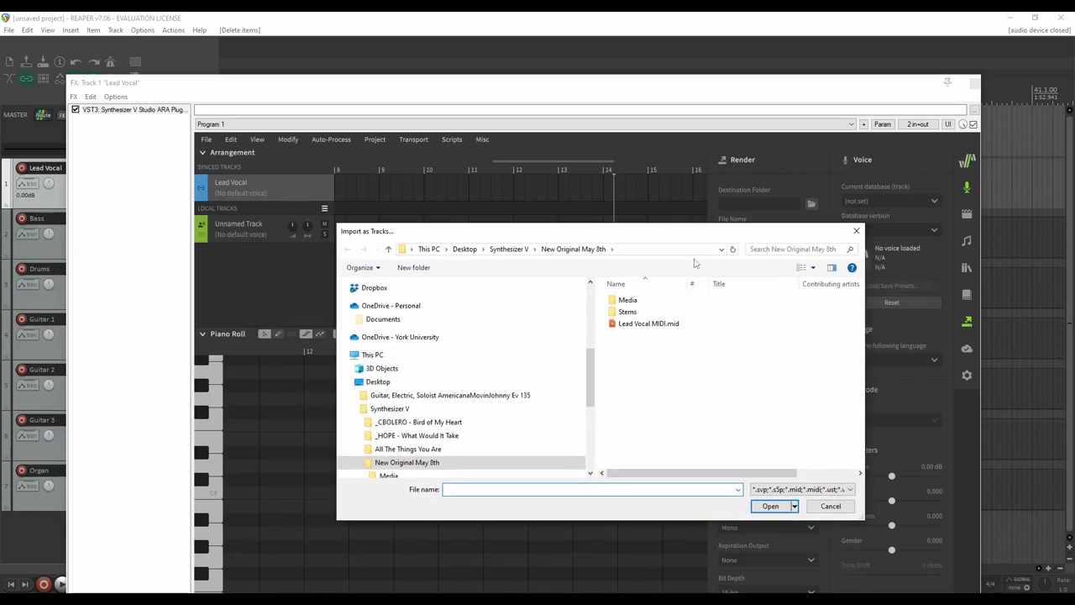
pyautogui.click(640, 324)
pyautogui.click(771, 507)
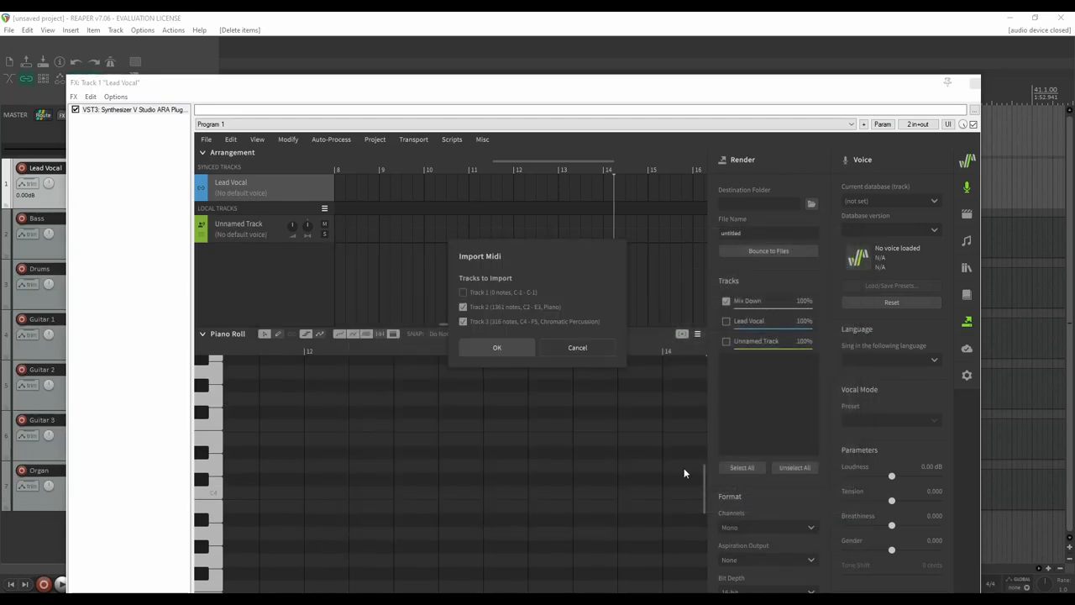
pyautogui.click(475, 348)
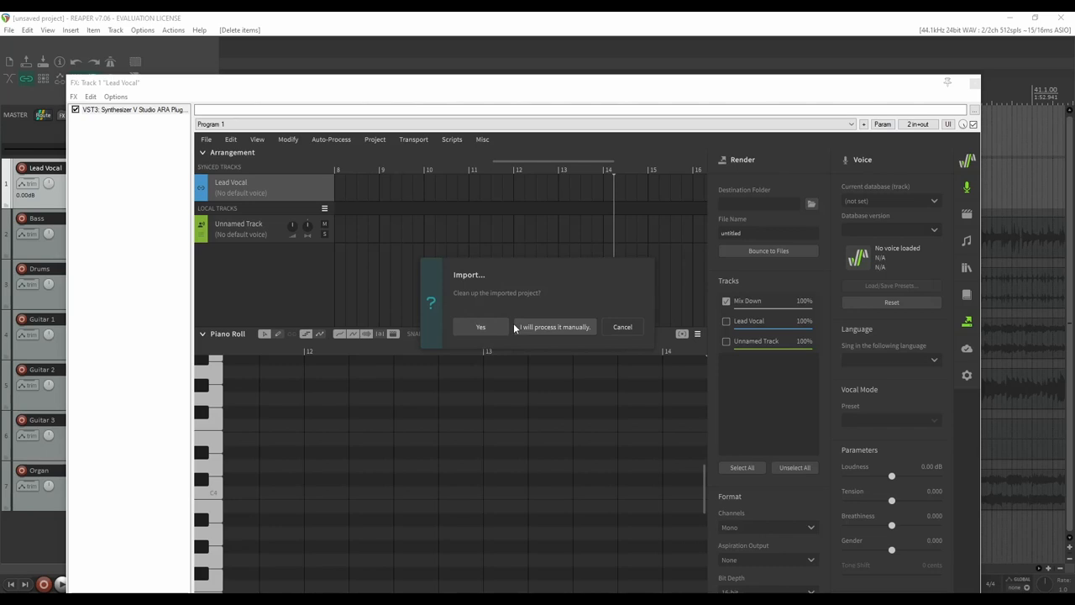
# Import the MIDI notes without automatic cleanup ('I will process it manually.')
pyautogui.click(556, 329)
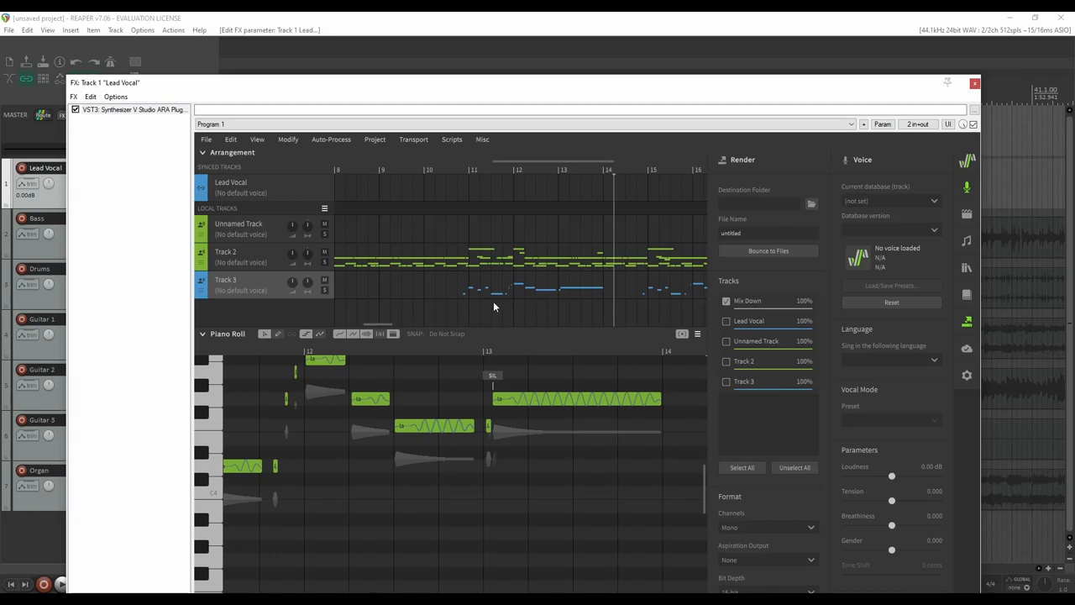
pyautogui.scroll(-8, 432, 299)
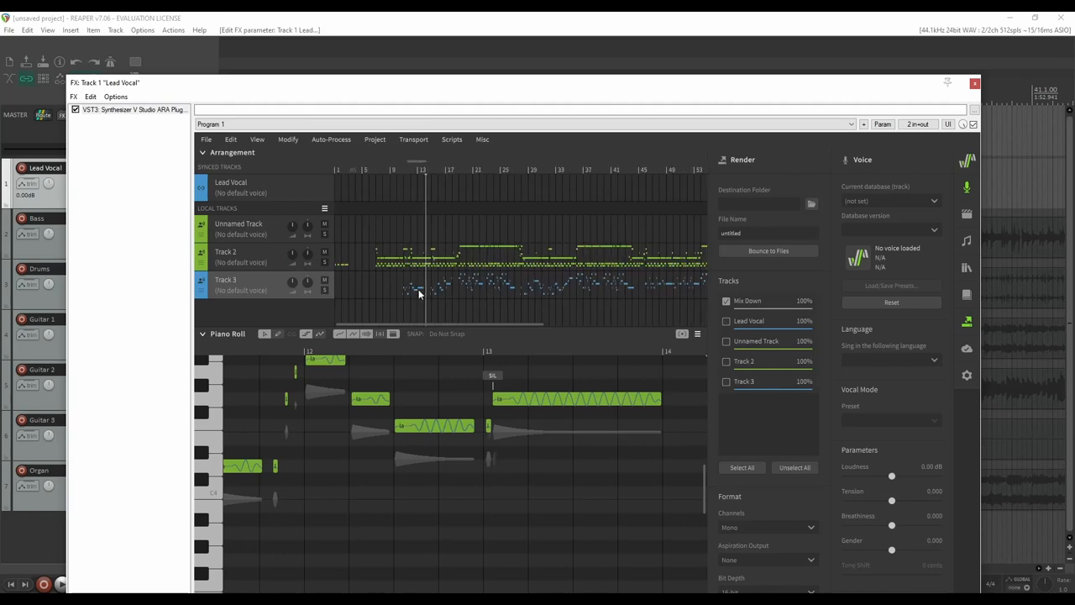
pyautogui.moveTo(440, 324); pyautogui.dragTo(395, 308)
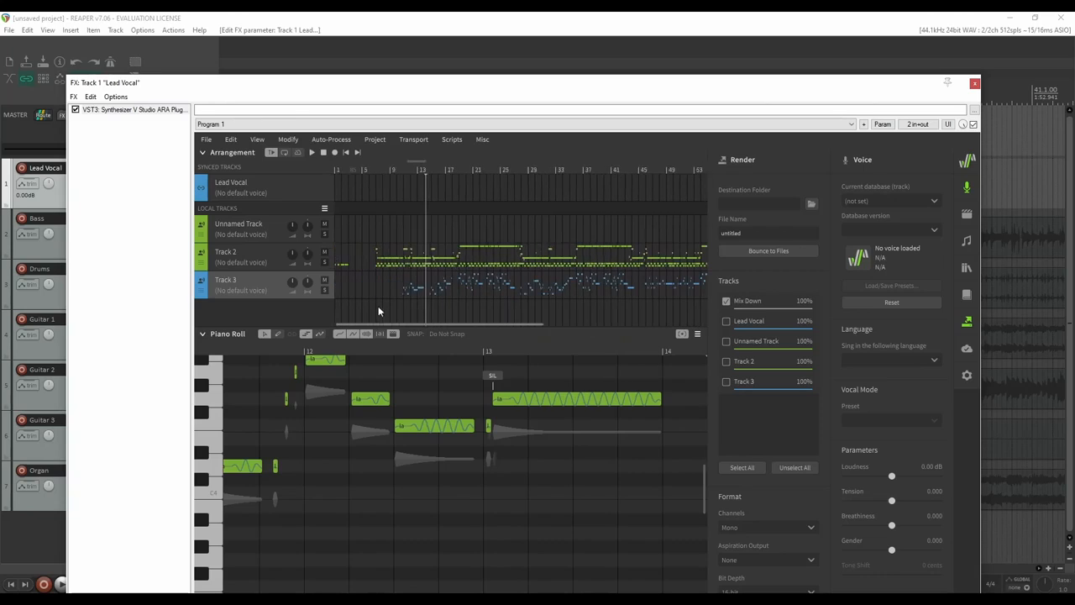
# Delete Track 2 and the Unnamed Track, keeping Track 3, and play the melody
pyautogui.click(267, 249)
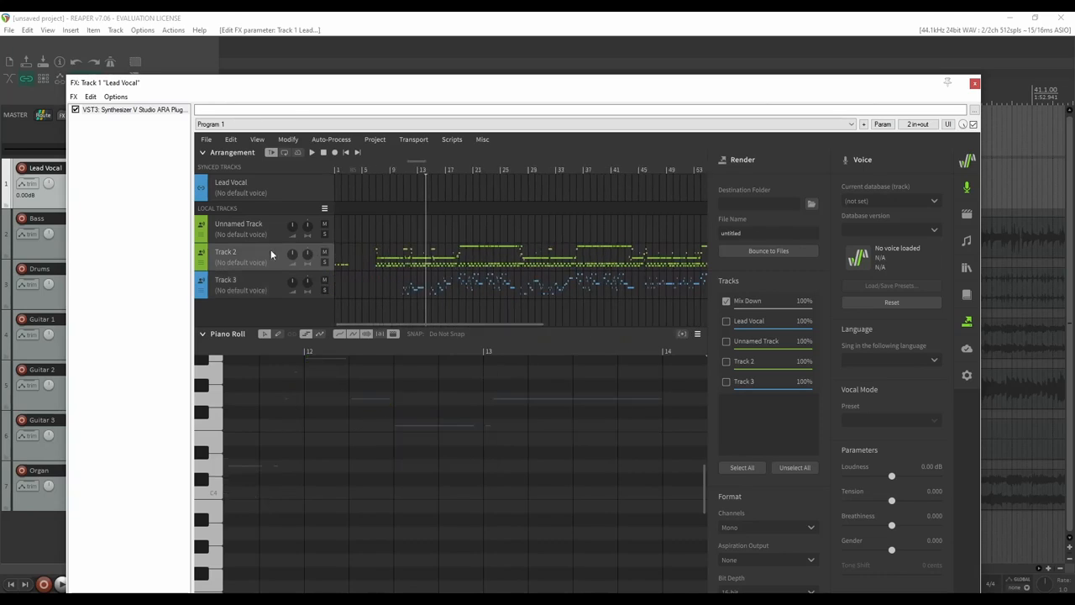
pyautogui.rightClick(276, 252)
pyautogui.click(251, 251)
pyautogui.rightClick(267, 251)
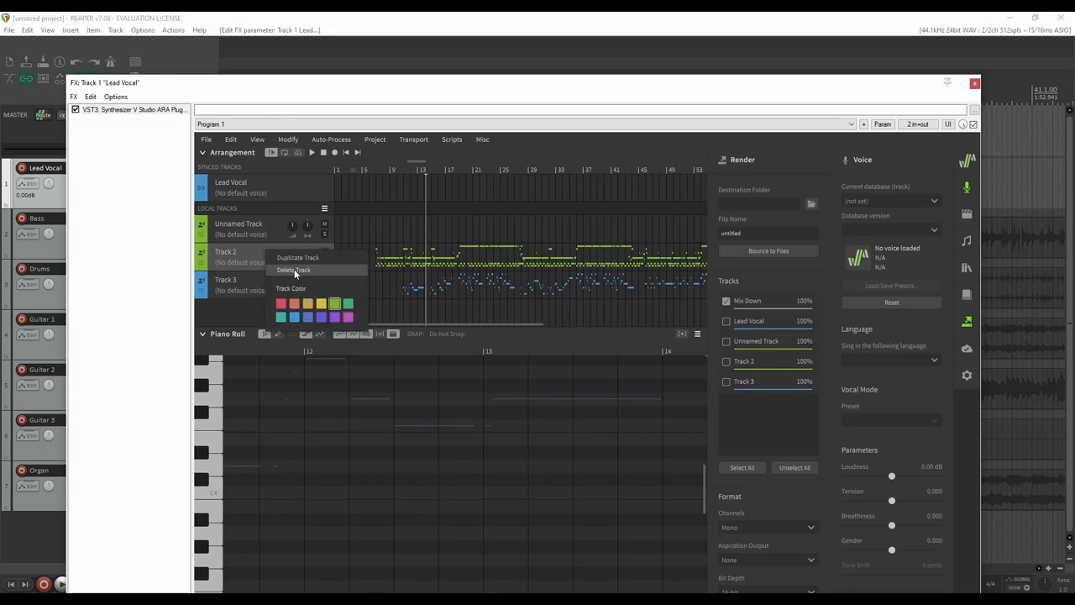
pyautogui.click(294, 269)
pyautogui.click(232, 256)
pyautogui.click(253, 227)
pyautogui.rightClick(257, 225)
pyautogui.click(290, 246)
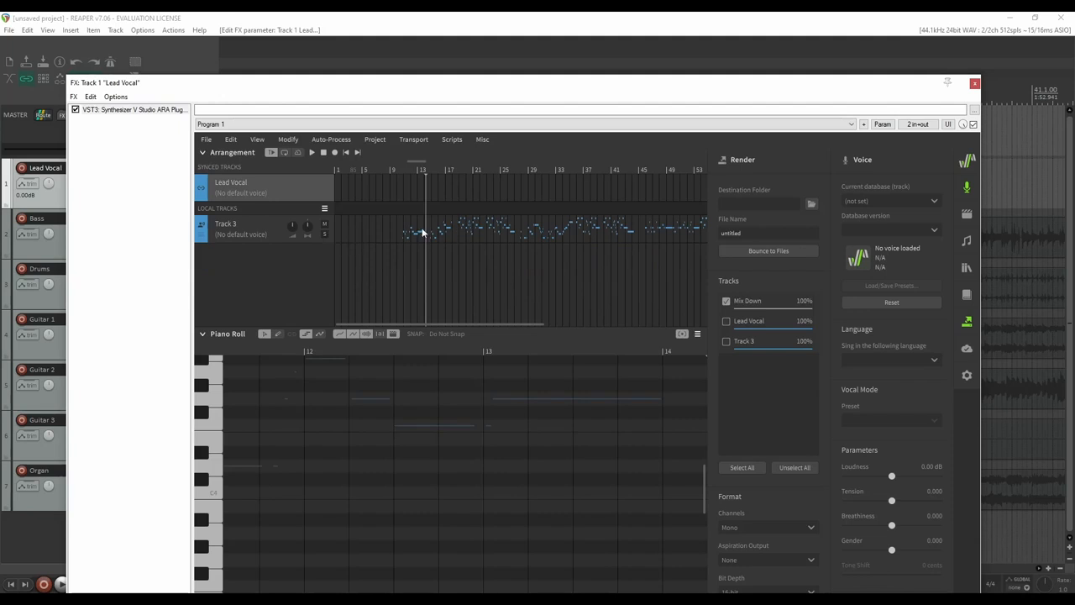
pyautogui.press('space')
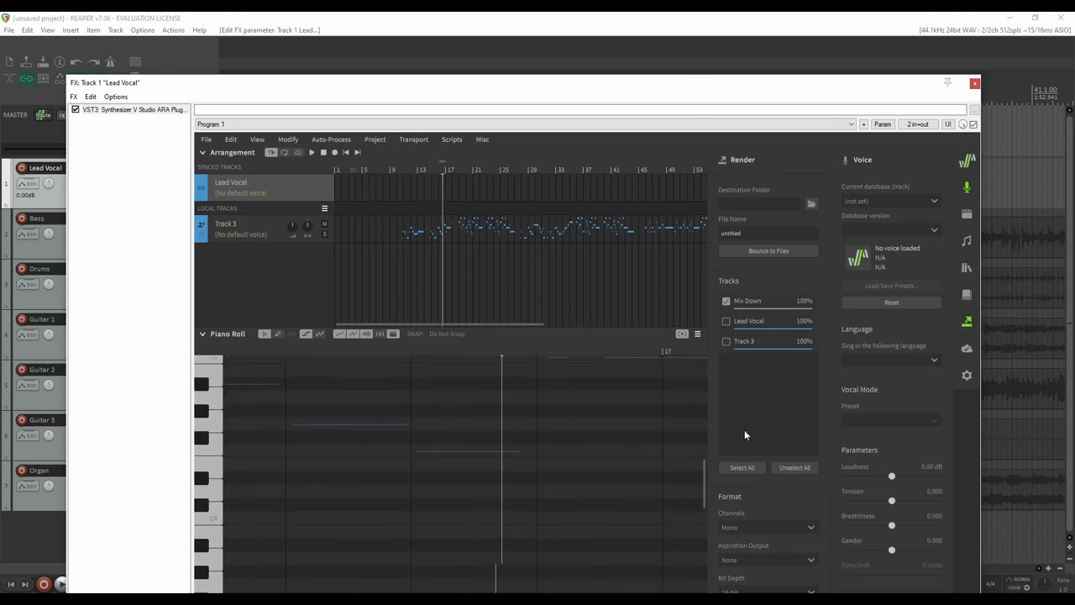
# Select Track 3 in the Arrangement to show its imported notes
pyautogui.moveTo(694, 88); pyautogui.dragTo(631, 39)
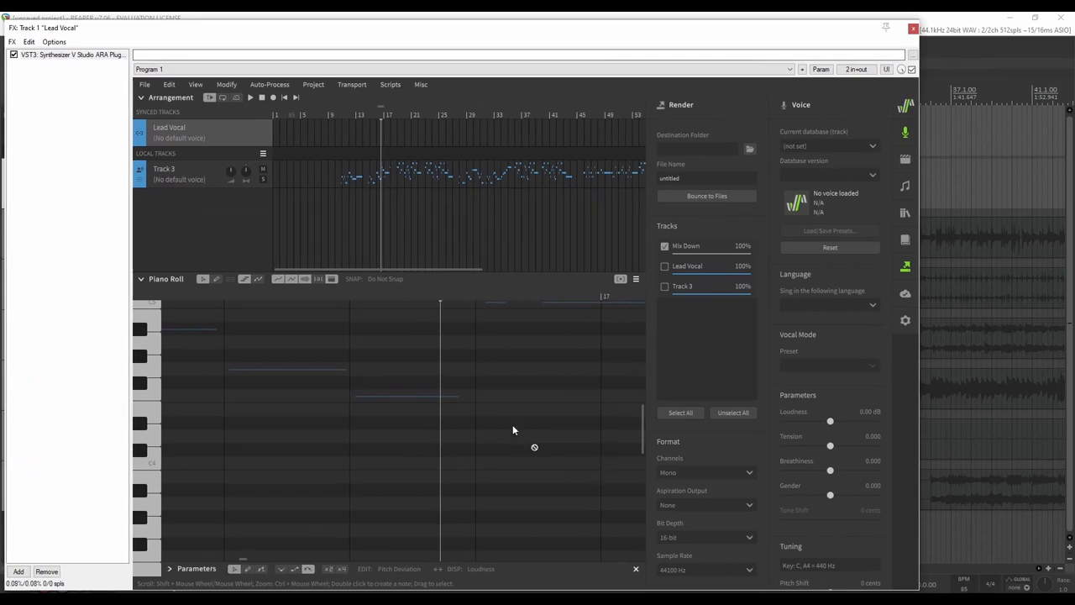
pyautogui.scroll(-4, 438, 395)
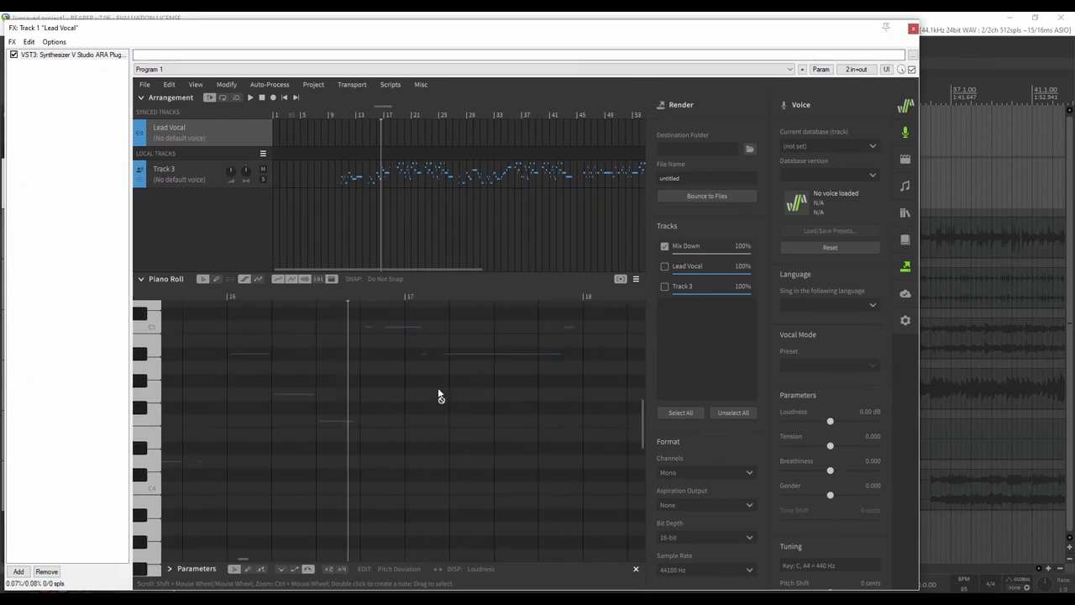
pyautogui.moveTo(645, 418)
pyautogui.mouseDown()
pyautogui.moveTo(644, 384)
pyautogui.moveTo(644, 407)
pyautogui.mouseUp()
pyautogui.scroll(-1, 485, 424)
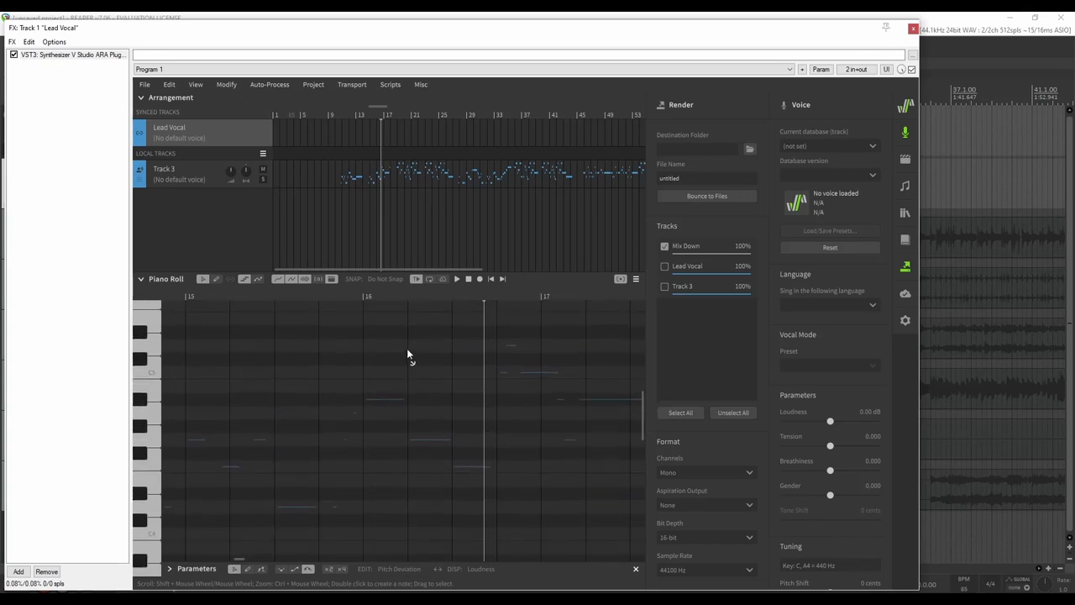
pyautogui.click(220, 180)
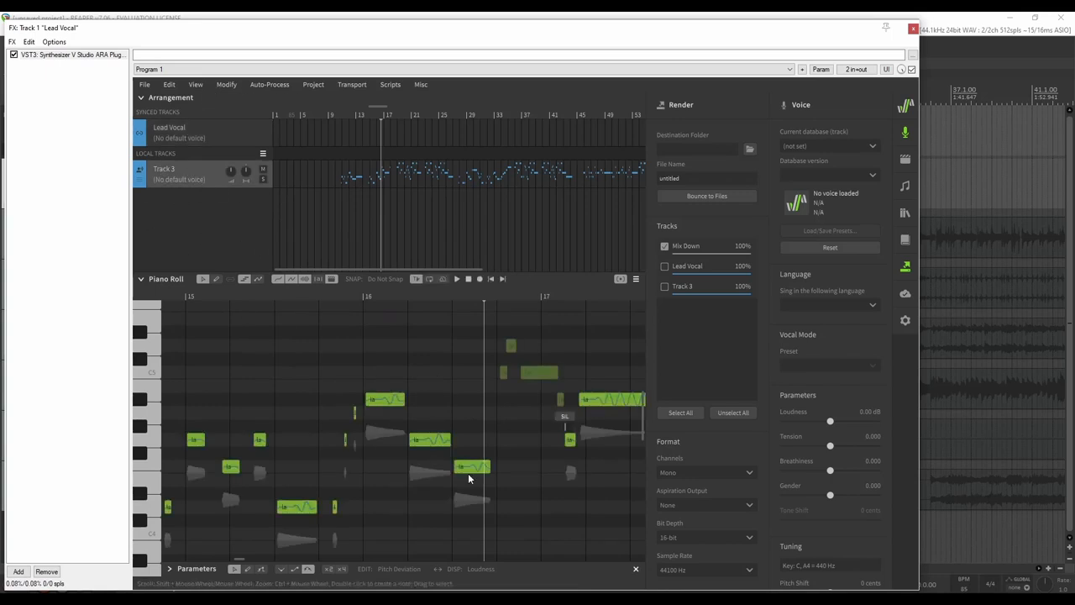
pyautogui.click(168, 176)
pyautogui.click(210, 177)
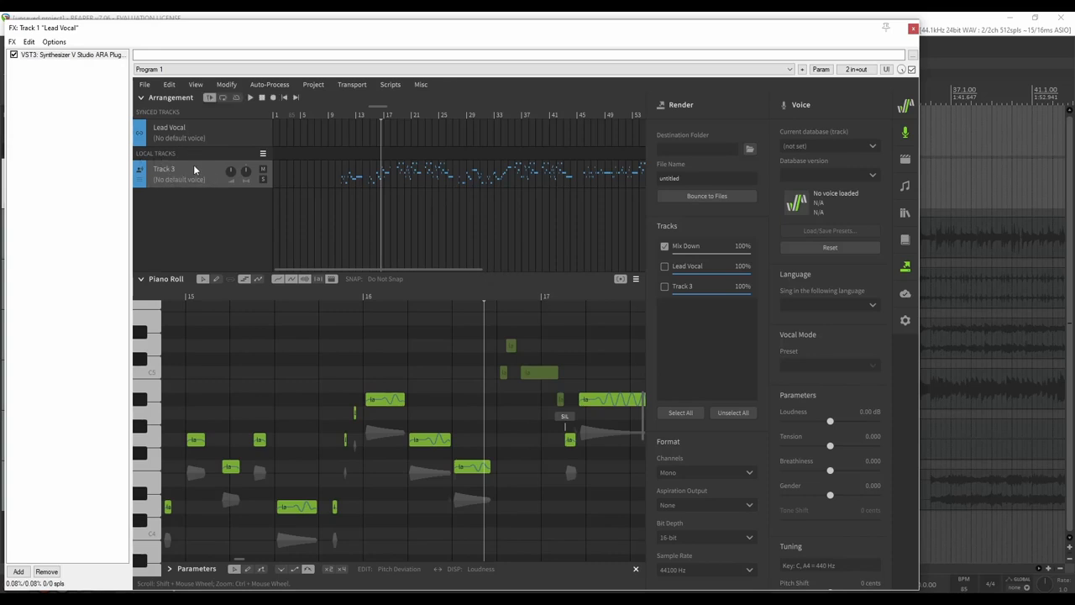
pyautogui.click(222, 134)
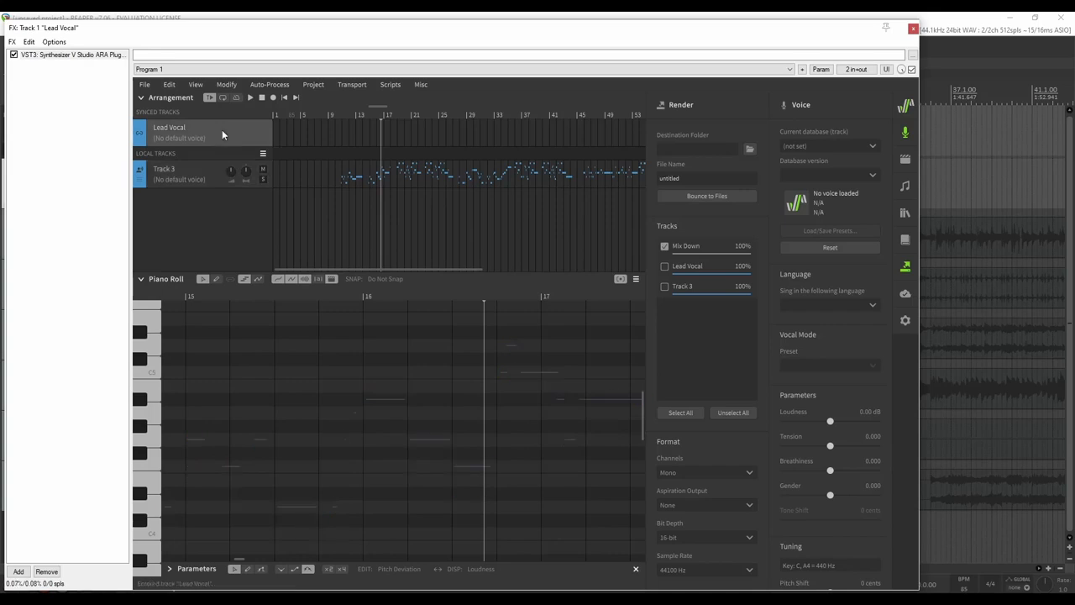
pyautogui.click(199, 170)
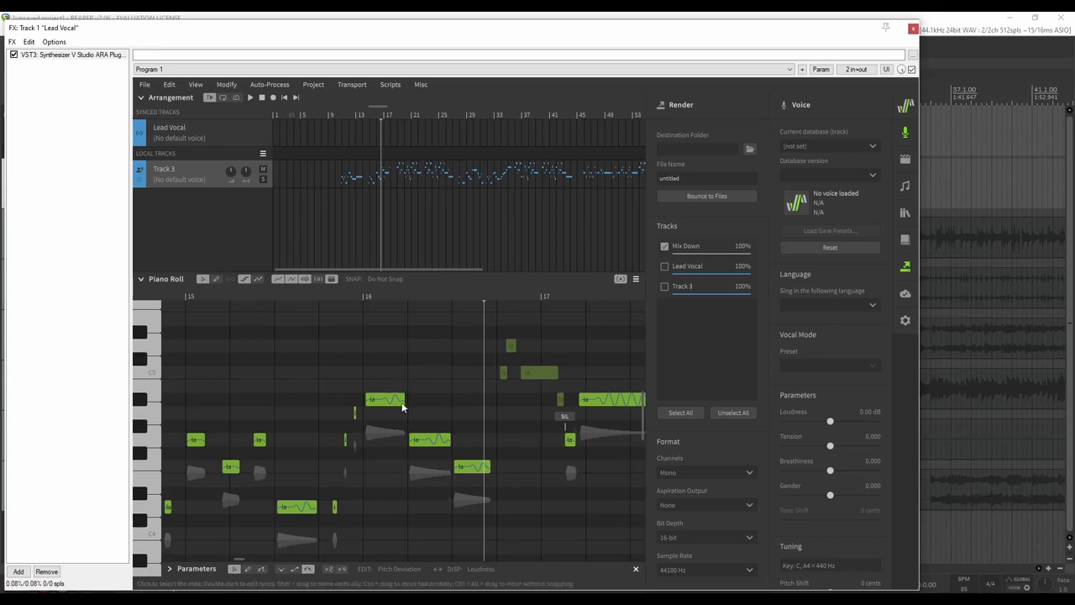
# Open Track 3's Current database list showing Natsuki Karin AI, Mai and SOLARIA
pyautogui.scroll(-2, 445, 453)
pyautogui.hscroll(-6, 454, 477)
pyautogui.hscroll(5, 454, 477)
pyautogui.hscroll(-6, 455, 478)
pyautogui.hscroll(4, 455, 477)
pyautogui.hscroll(-15, 449, 471)
pyautogui.hscroll(-2, 442, 468)
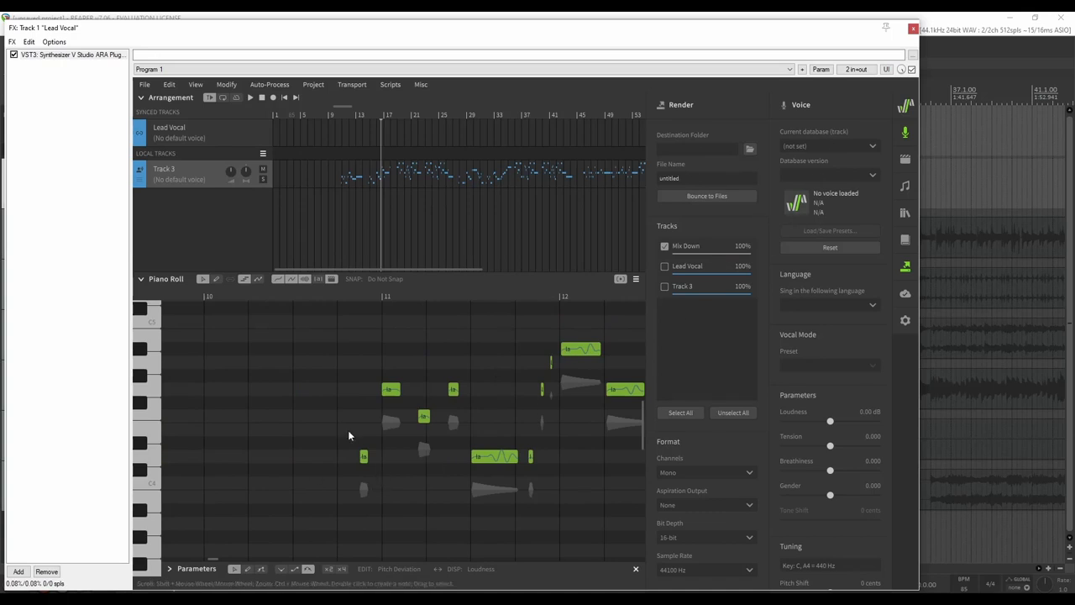
pyautogui.hscroll(5, 538, 410)
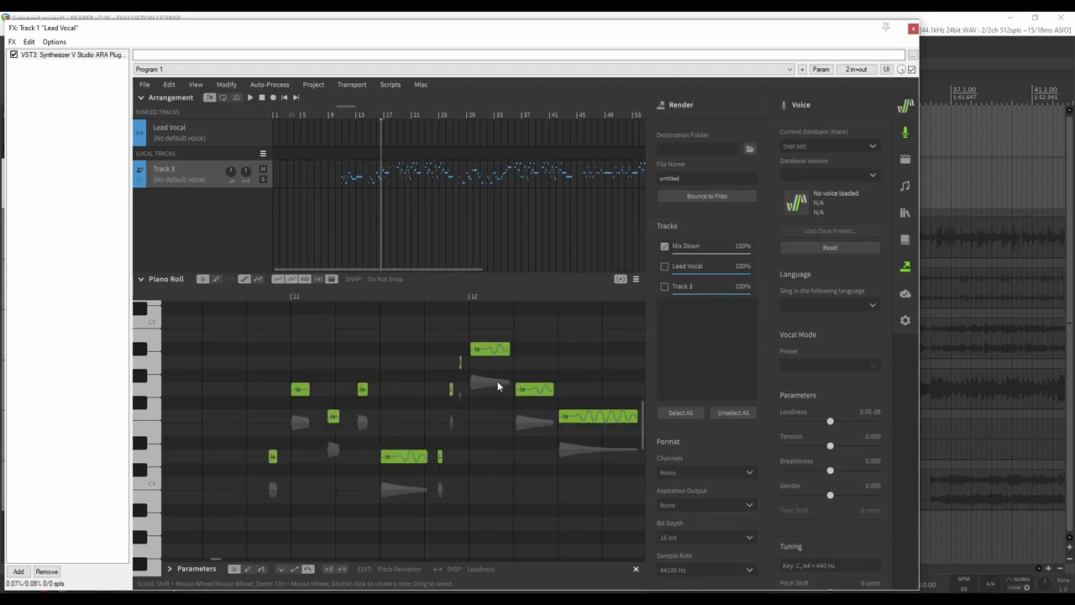
pyautogui.hscroll(-5, 518, 404)
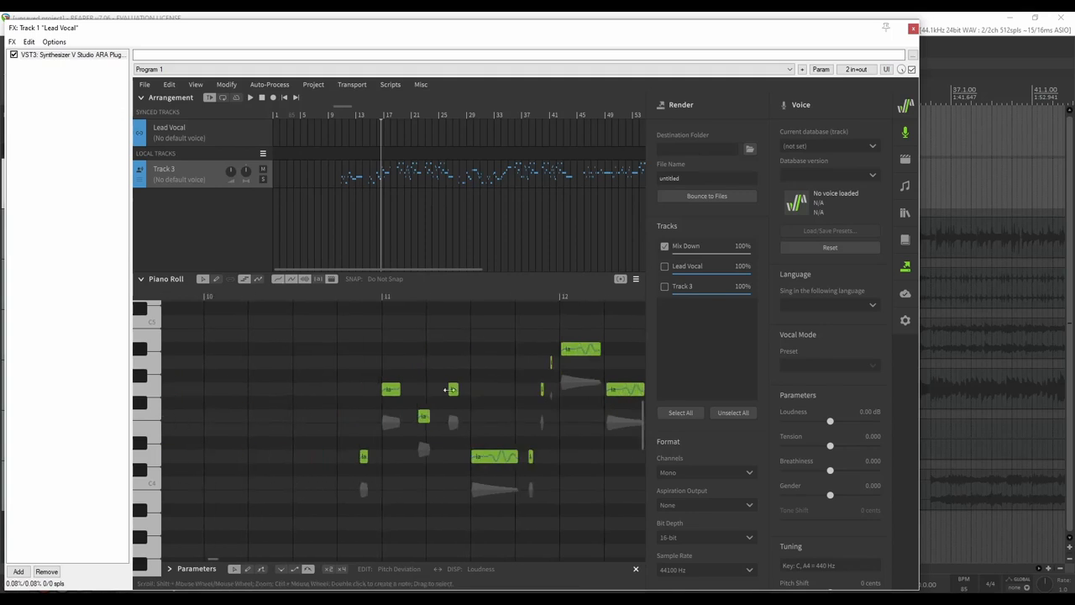
pyautogui.click(819, 146)
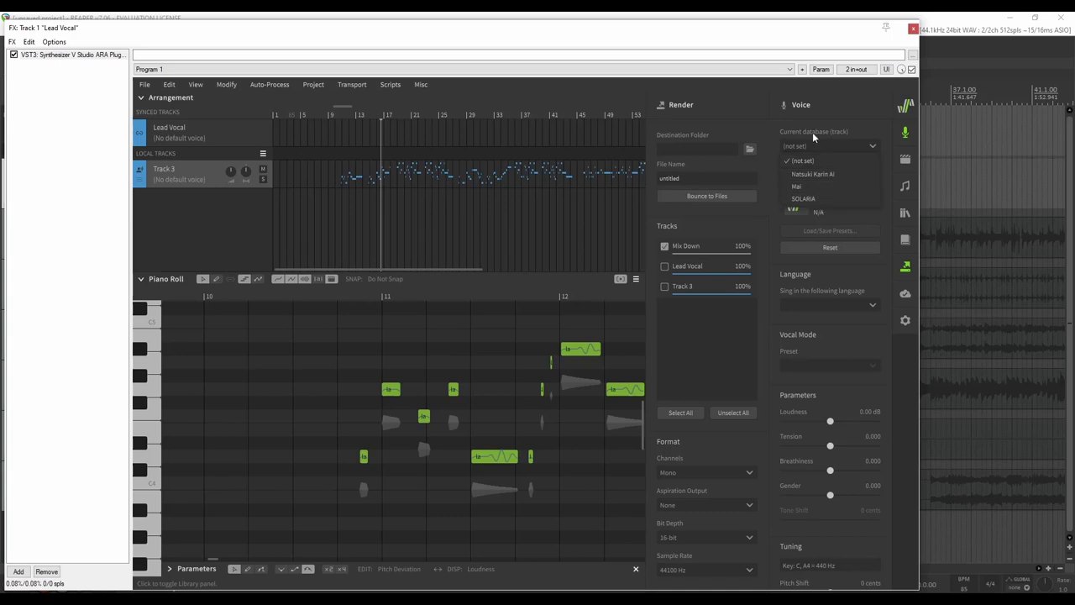
# Set Track 3's voice database to SOLARIA
pyautogui.click(812, 198)
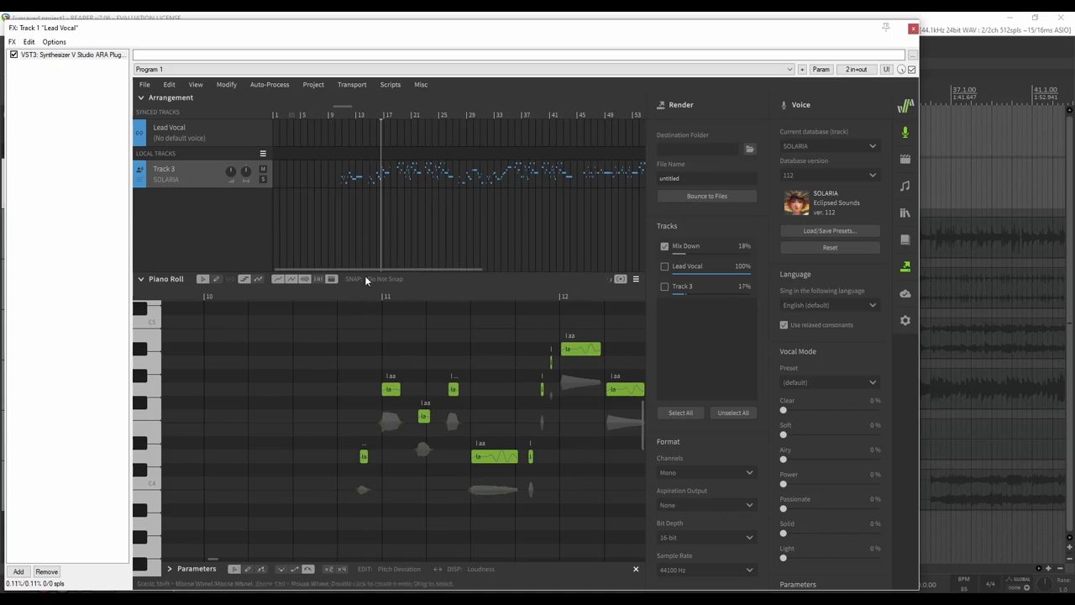
pyautogui.scroll(-1, 502, 433)
pyautogui.hscroll(8, 502, 433)
pyautogui.hscroll(-8, 313, 427)
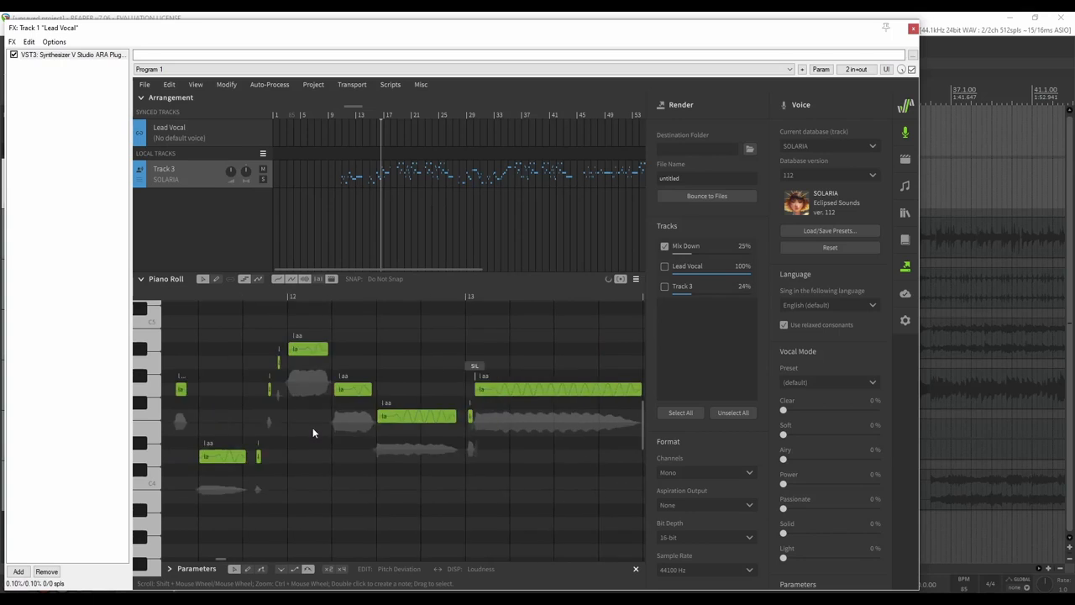
# Play Track 3 from around bar 9 to hear the SOLARIA vocal, then stop
pyautogui.click(343, 294)
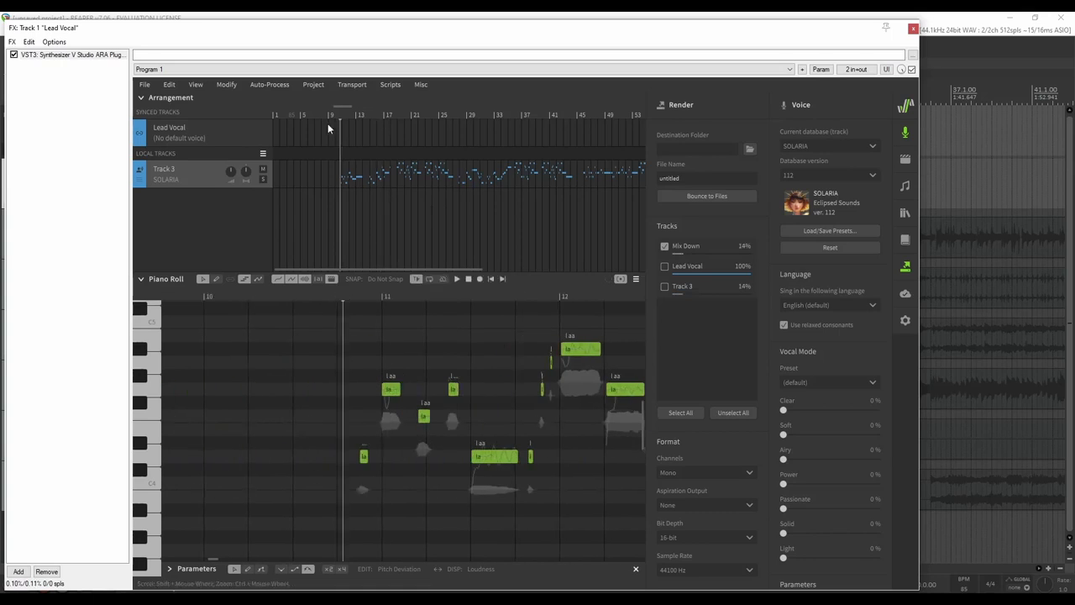
pyautogui.click(325, 112)
pyautogui.press('space')
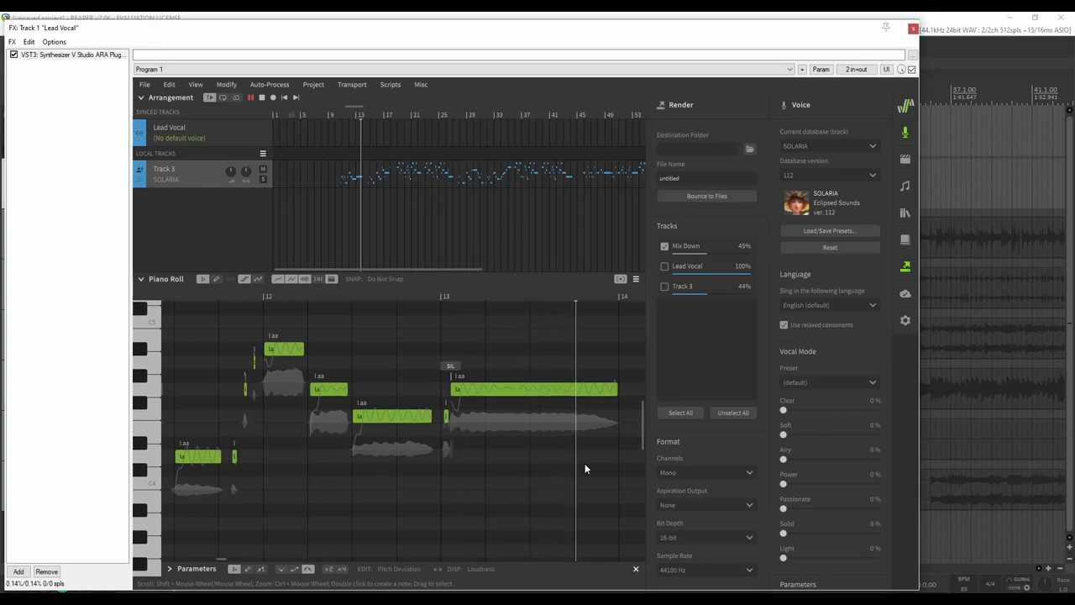
pyautogui.press('space')
# Play back the 'la' phrase around bar 12 to hear the short notes
pyautogui.scroll(3, 368, 375)
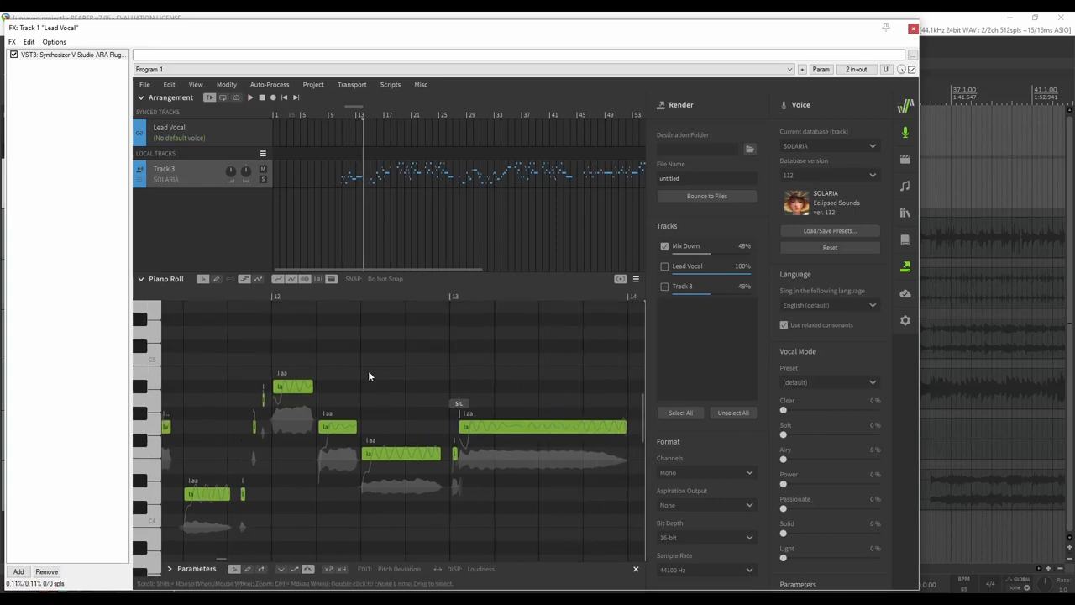
pyautogui.scroll(-2, 410, 386)
pyautogui.scroll(4, 427, 397)
pyautogui.scroll(-3, 427, 398)
pyautogui.scroll(-3, 427, 392)
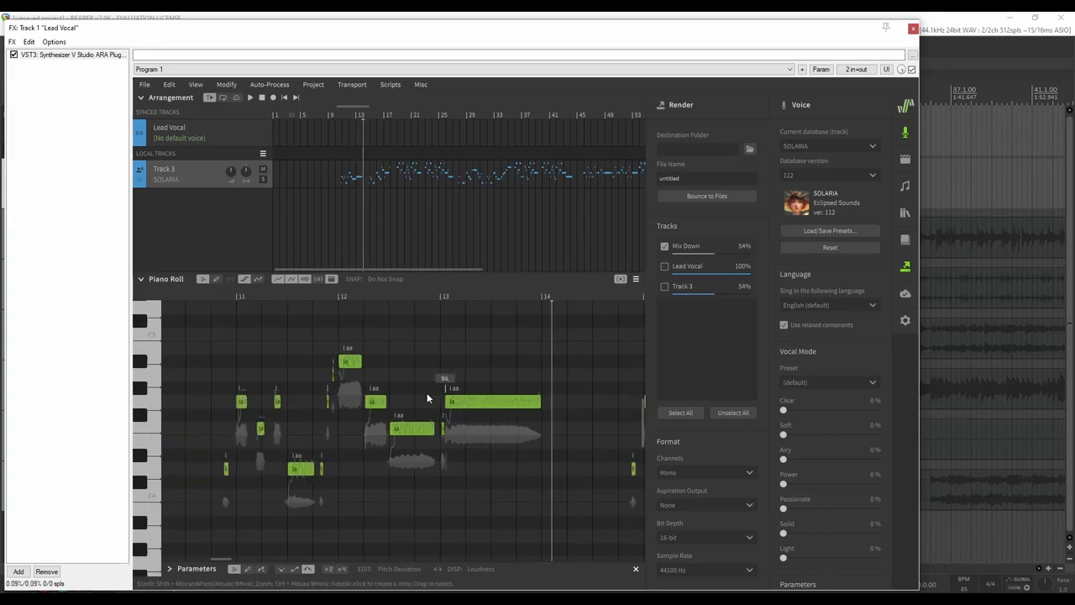
pyautogui.hscroll(-2, 427, 392)
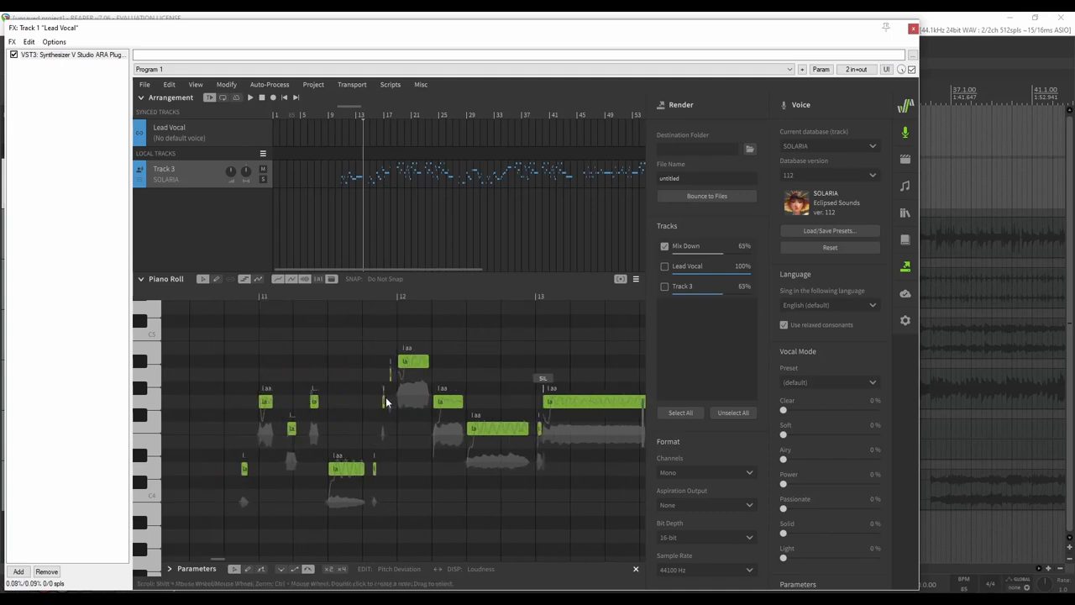
pyautogui.click(379, 294)
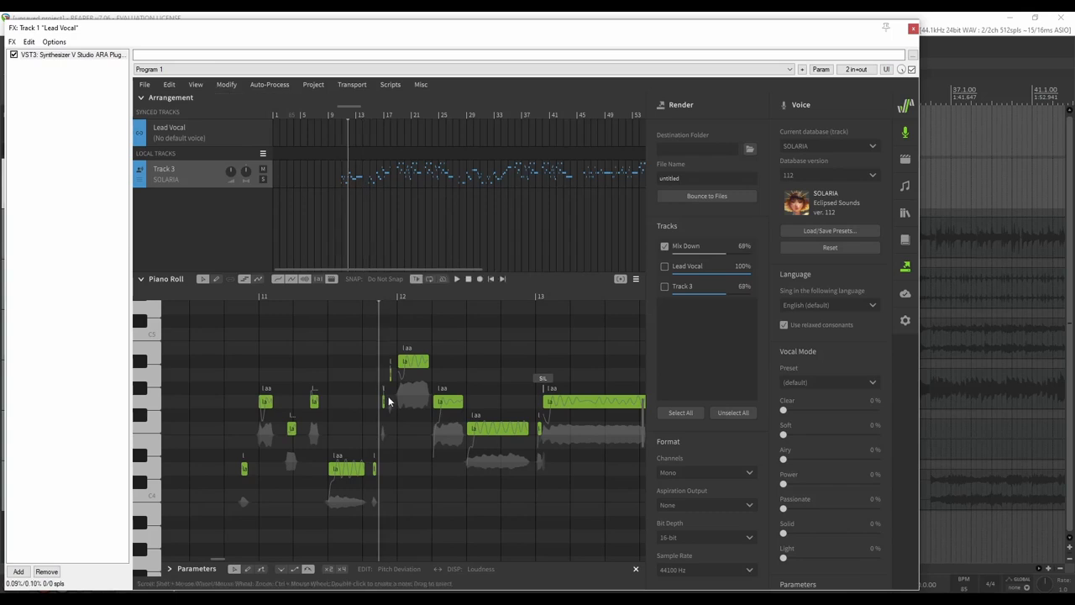
pyautogui.click(341, 297)
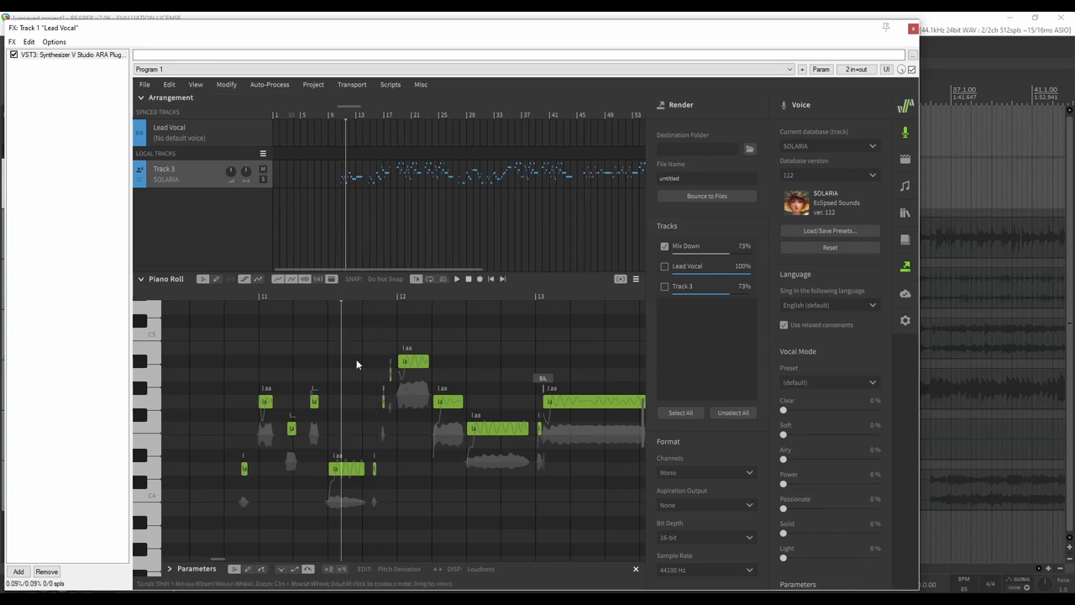
pyautogui.press('space')
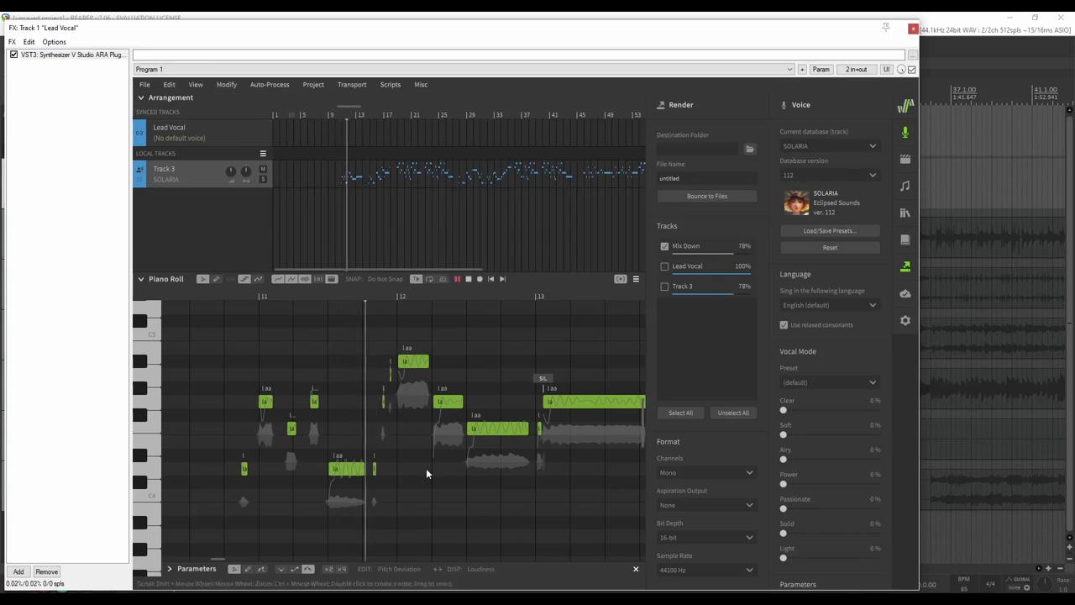
pyautogui.press('space')
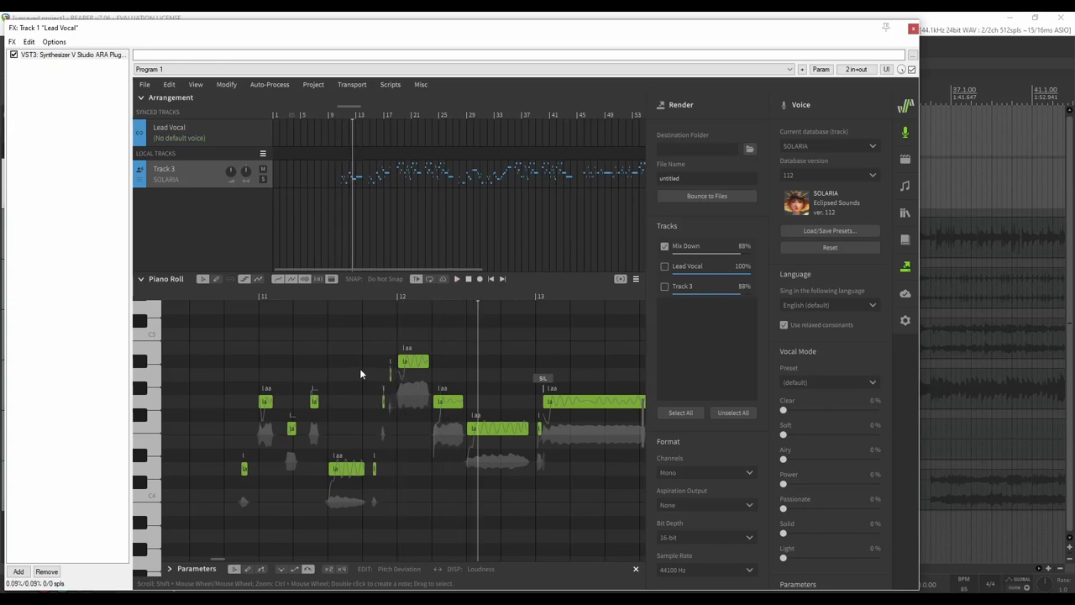
# Lengthen the three short notes near bar 12, trim the overlapping small note, and replay
pyautogui.moveTo(367, 379); pyautogui.dragTo(402, 470)
pyautogui.hscroll(-2, 409, 400)
pyautogui.keyDown('ctrl'); pyautogui.scroll(5, 408, 400); pyautogui.keyUp('ctrl')
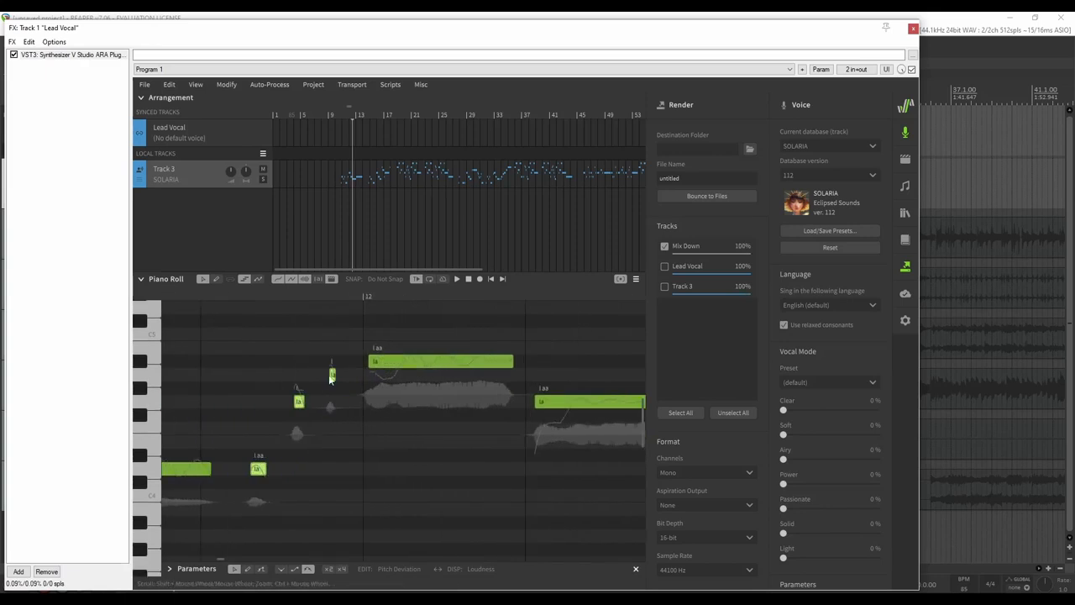
pyautogui.moveTo(335, 375); pyautogui.dragTo(365, 376)
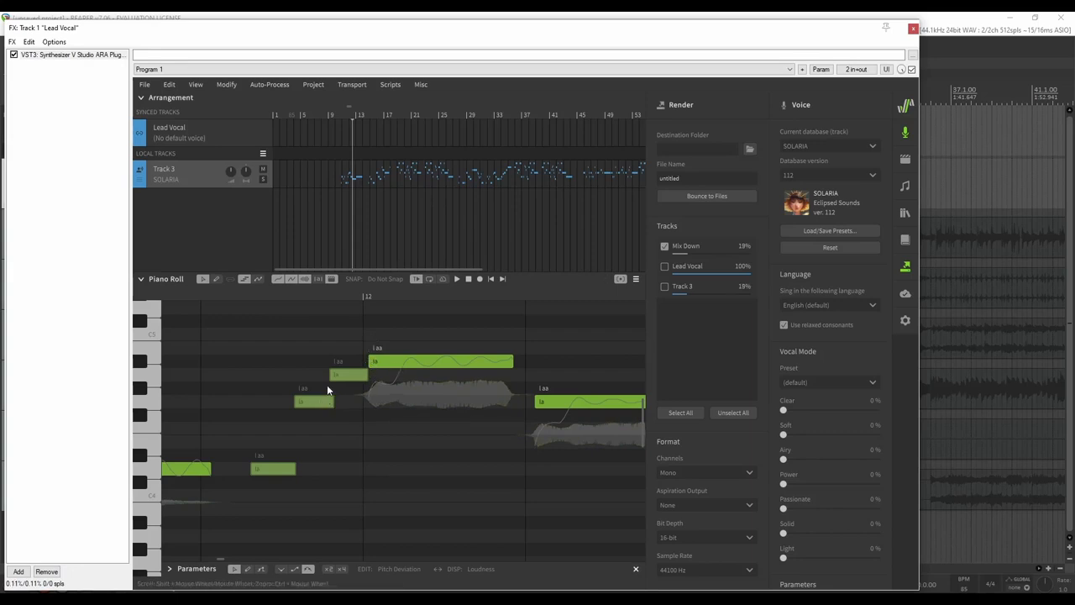
pyautogui.moveTo(334, 403); pyautogui.dragTo(327, 403)
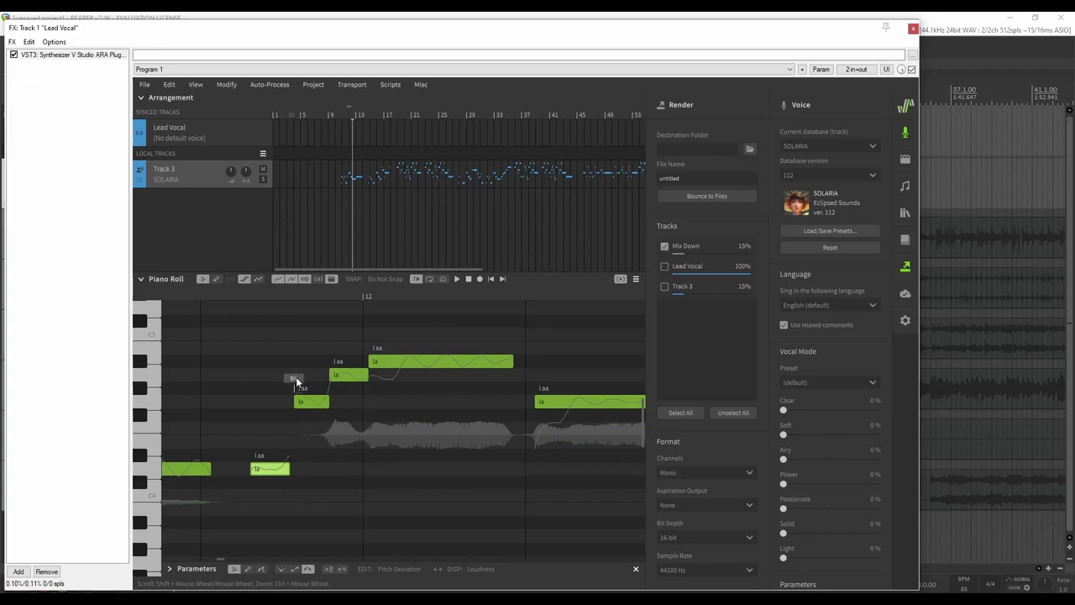
pyautogui.scroll(-3, 304, 434)
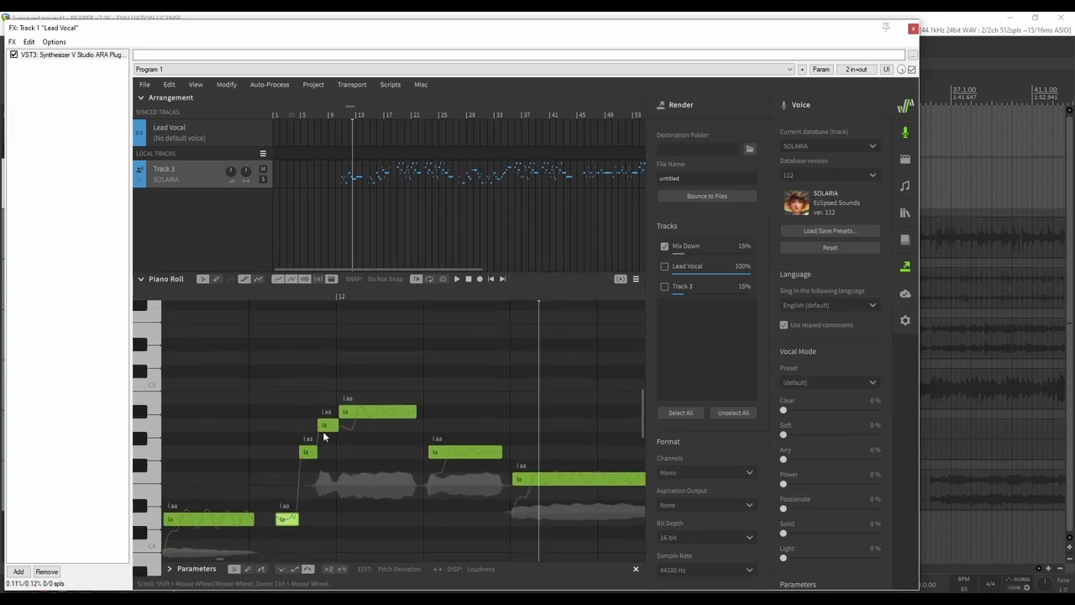
pyautogui.hscroll(-3, 323, 431)
pyautogui.press('space')
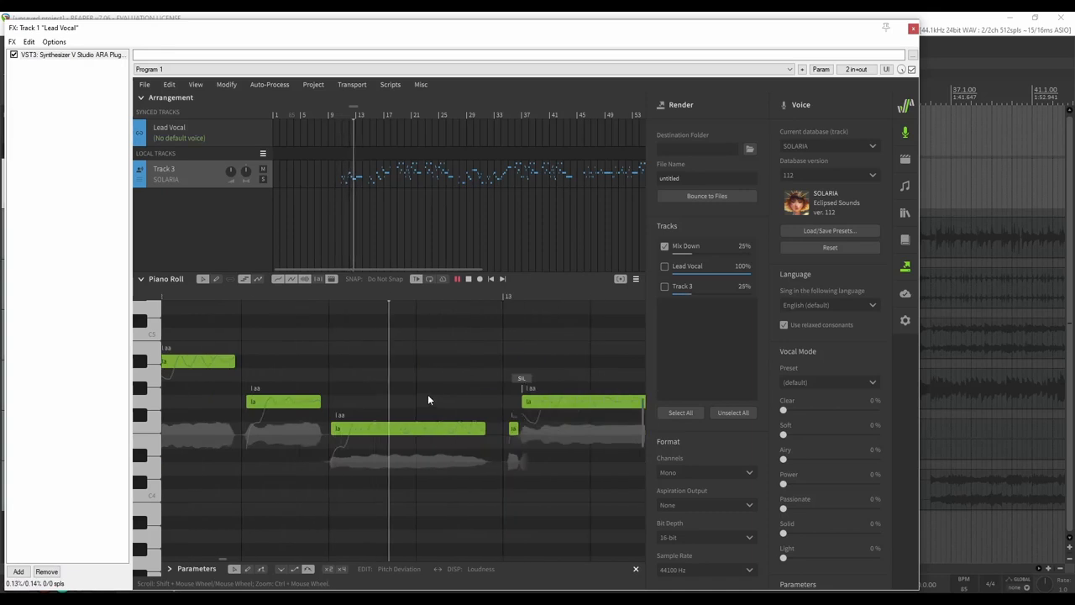
pyautogui.press('space')
# Start the 'la' note slightly earlier and lengthen the first 'laa' and following 'la' notes
pyautogui.hscroll(-8, 316, 412)
pyautogui.hscroll(10, 405, 422)
pyautogui.moveTo(374, 402); pyautogui.dragTo(364, 401)
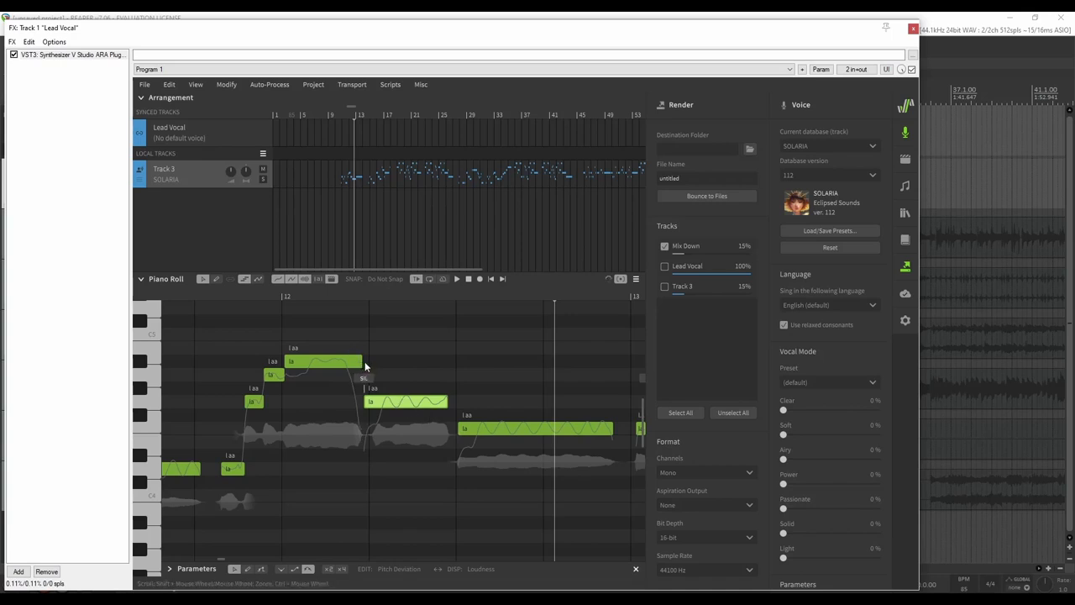
pyautogui.moveTo(364, 361)
pyautogui.mouseDown()
pyautogui.moveTo(383, 363)
pyautogui.moveTo(371, 369)
pyautogui.mouseUp()
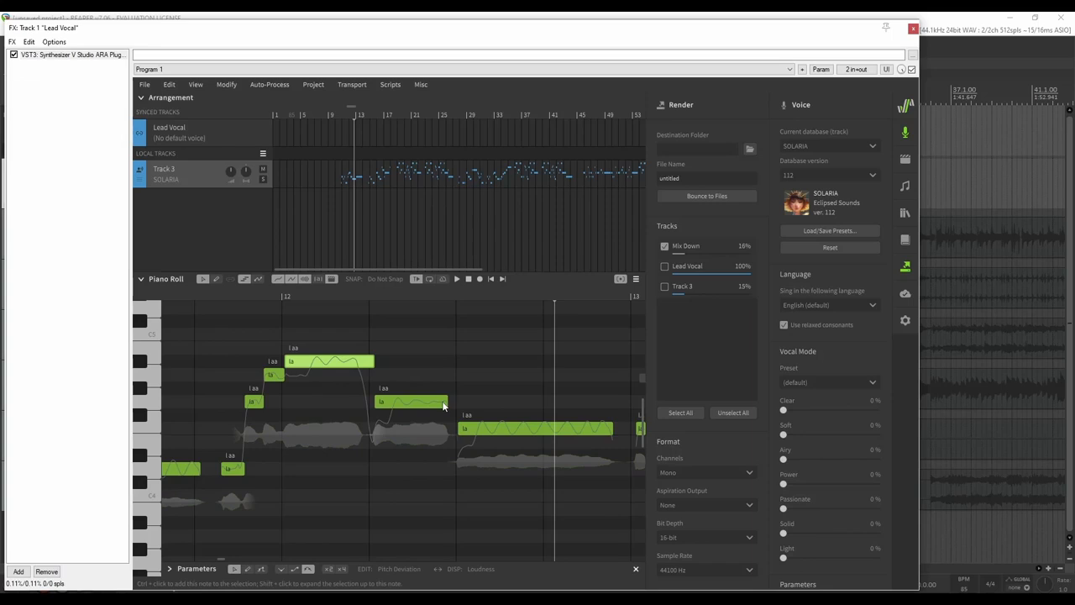
pyautogui.moveTo(446, 404); pyautogui.dragTo(460, 404)
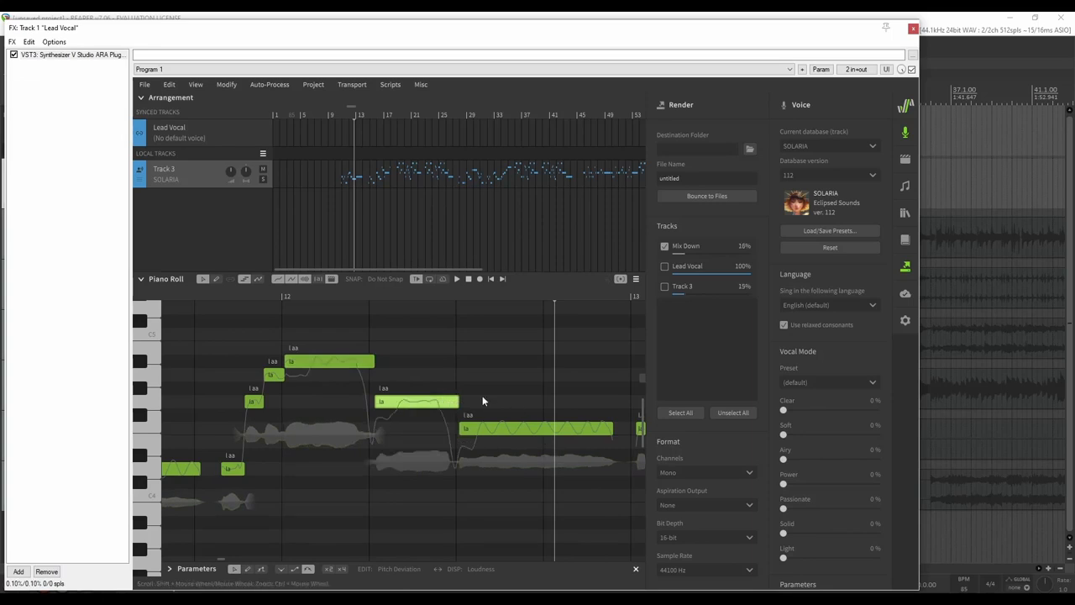
pyautogui.scroll(-1, 478, 391)
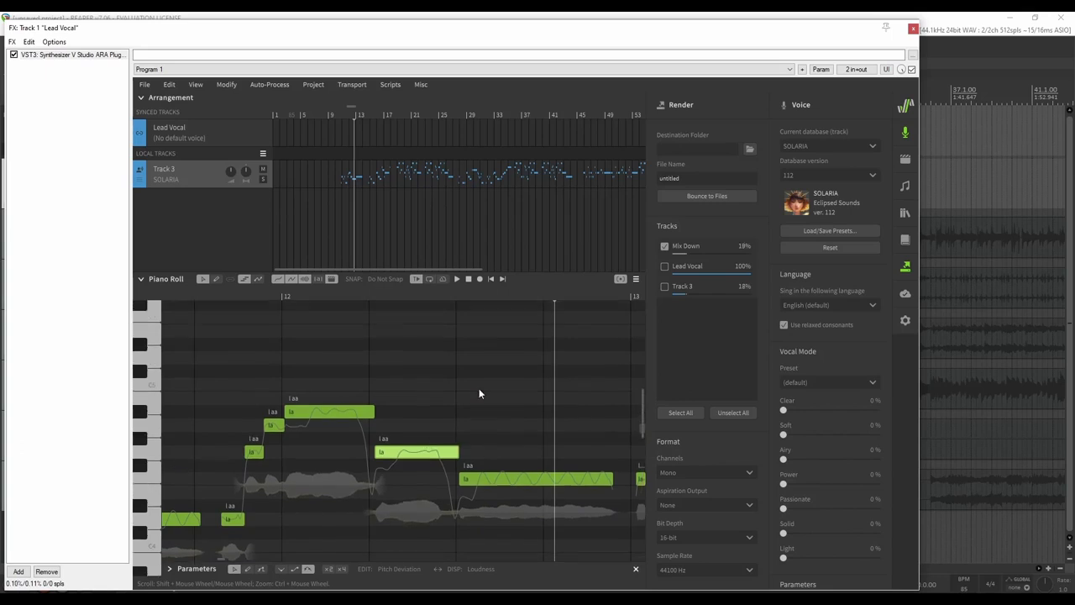
pyautogui.hscroll(-3, 476, 390)
# Lengthen four notes of the bar 11 phrase together and audition them
pyautogui.click(193, 296)
pyautogui.press('space')
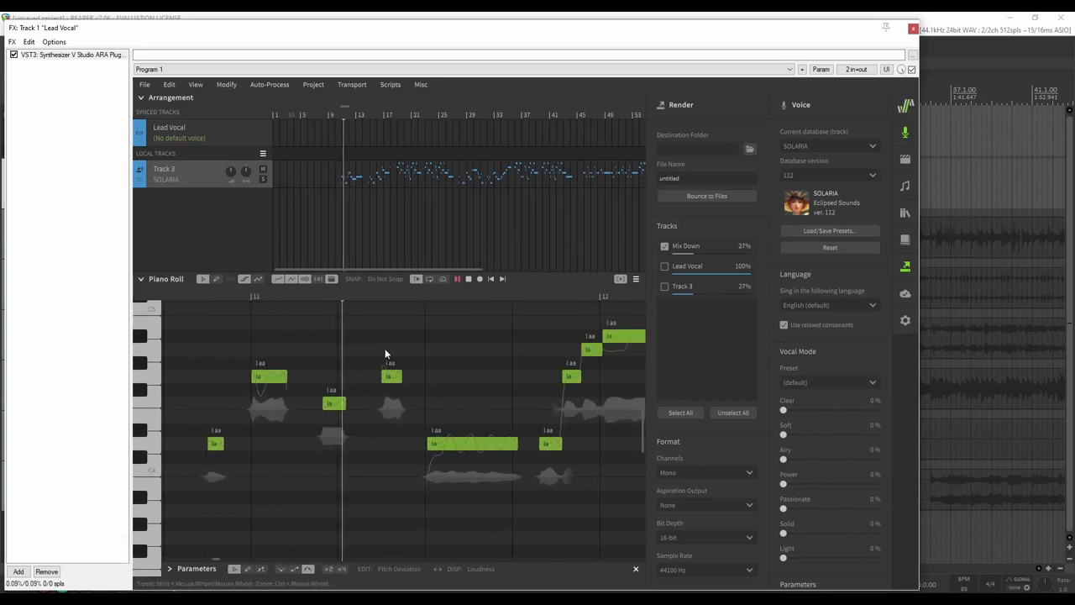
pyautogui.moveTo(396, 321); pyautogui.dragTo(219, 486)
pyautogui.moveTo(223, 444); pyautogui.dragTo(234, 444)
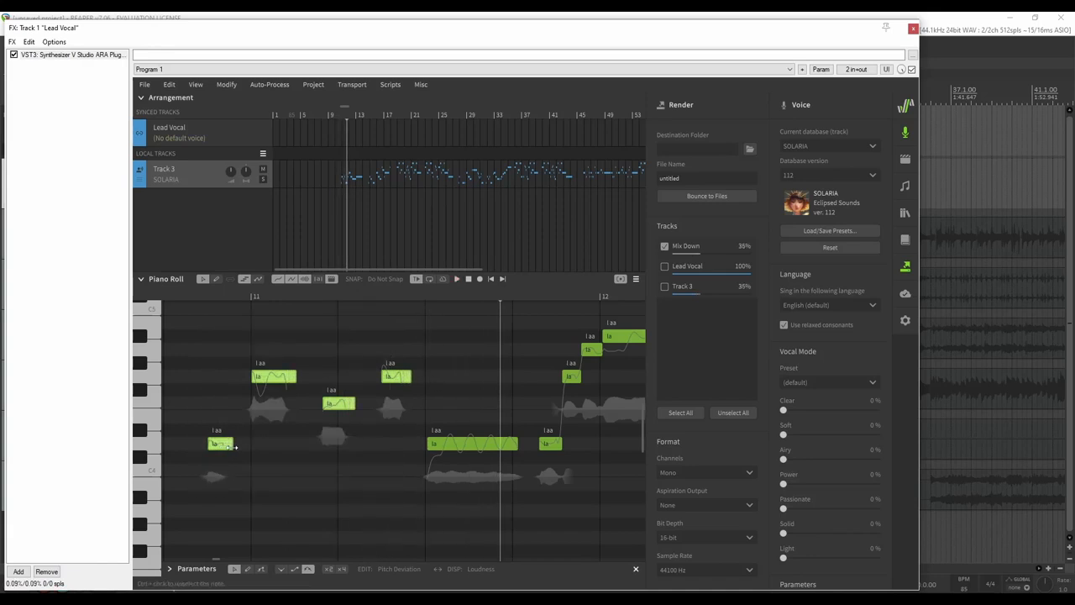
pyautogui.click(187, 296)
pyautogui.press('space')
pyautogui.click(187, 294)
pyautogui.click(190, 294)
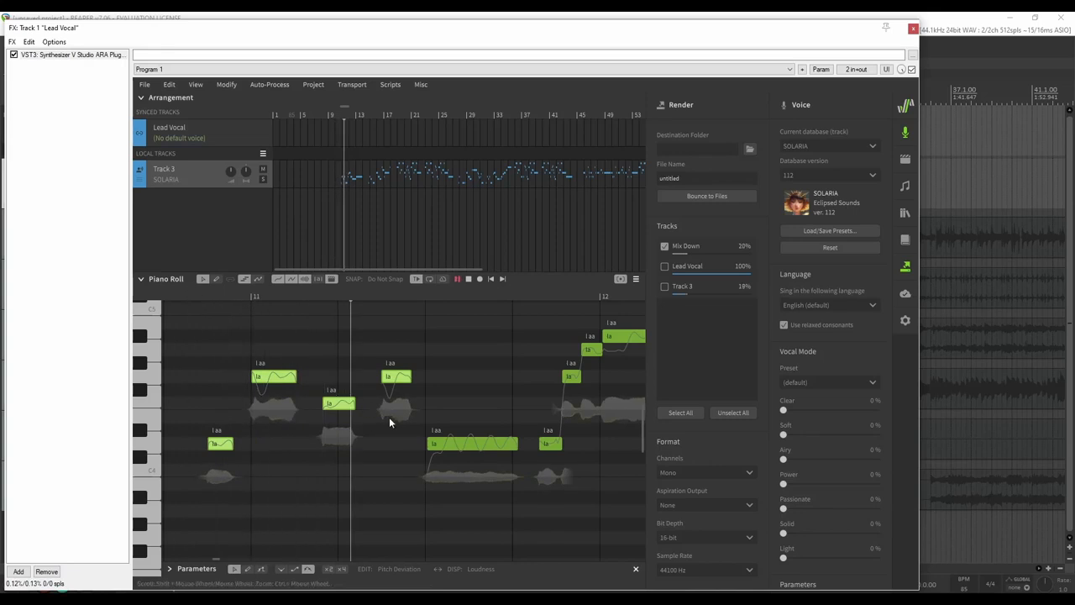
pyautogui.press('space')
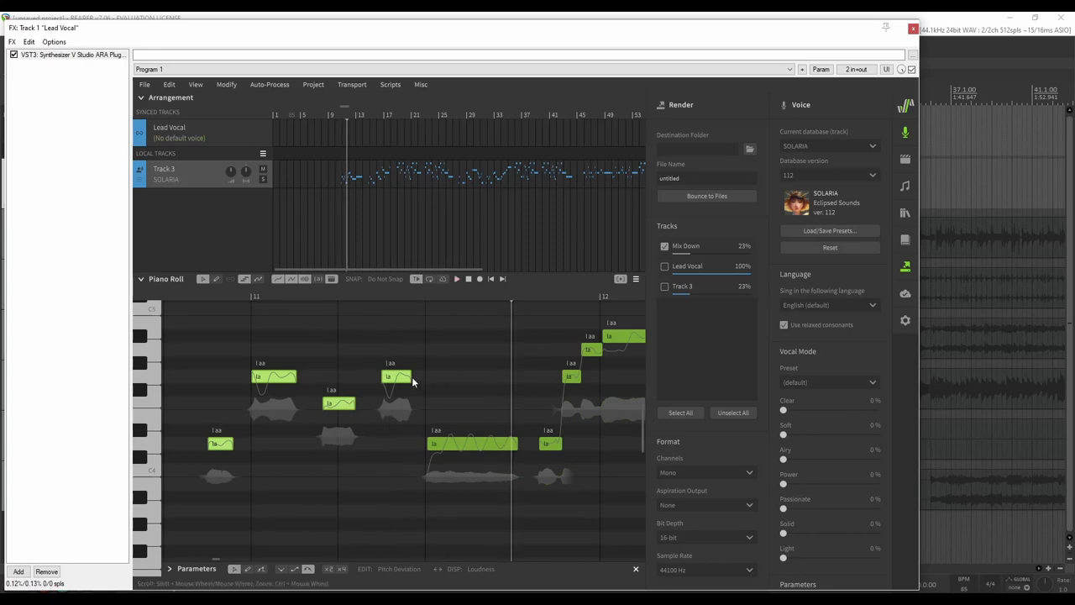
# Extend one note slightly and lengthen the low note at the phrase start, then replay
pyautogui.click(410, 378)
pyautogui.moveTo(411, 378); pyautogui.dragTo(423, 380)
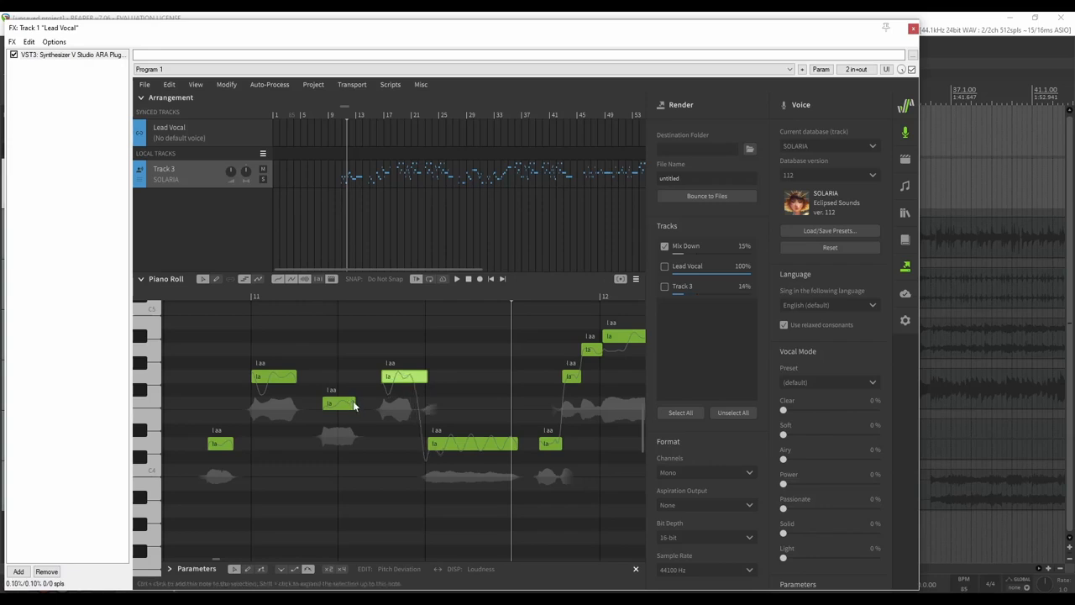
pyautogui.click(353, 403)
pyautogui.moveTo(235, 444); pyautogui.dragTo(252, 445)
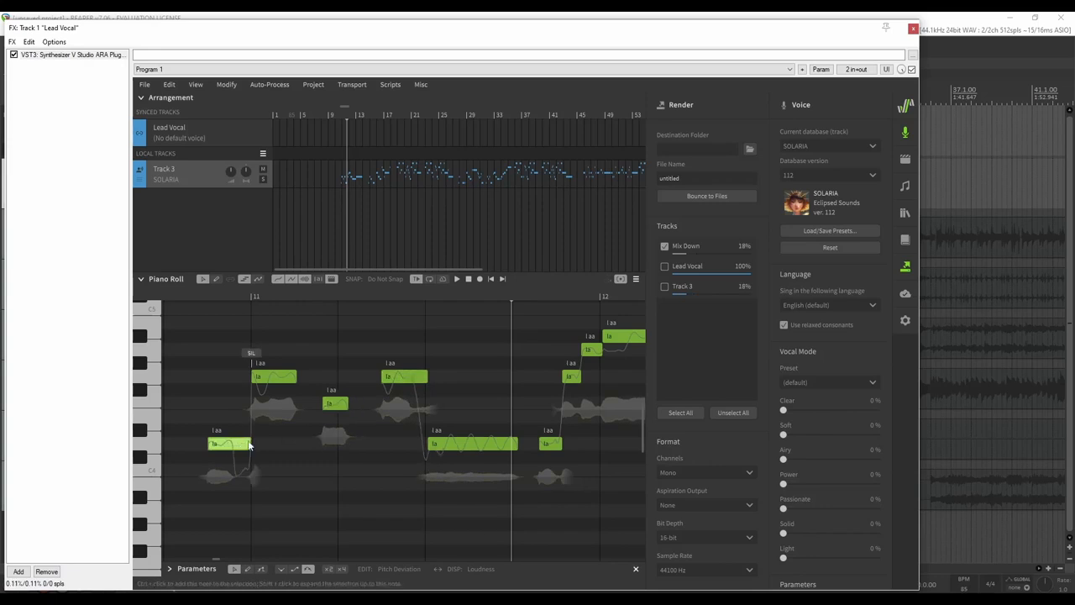
pyautogui.click(184, 296)
pyautogui.press('space')
pyautogui.press('space')
pyautogui.press('space')
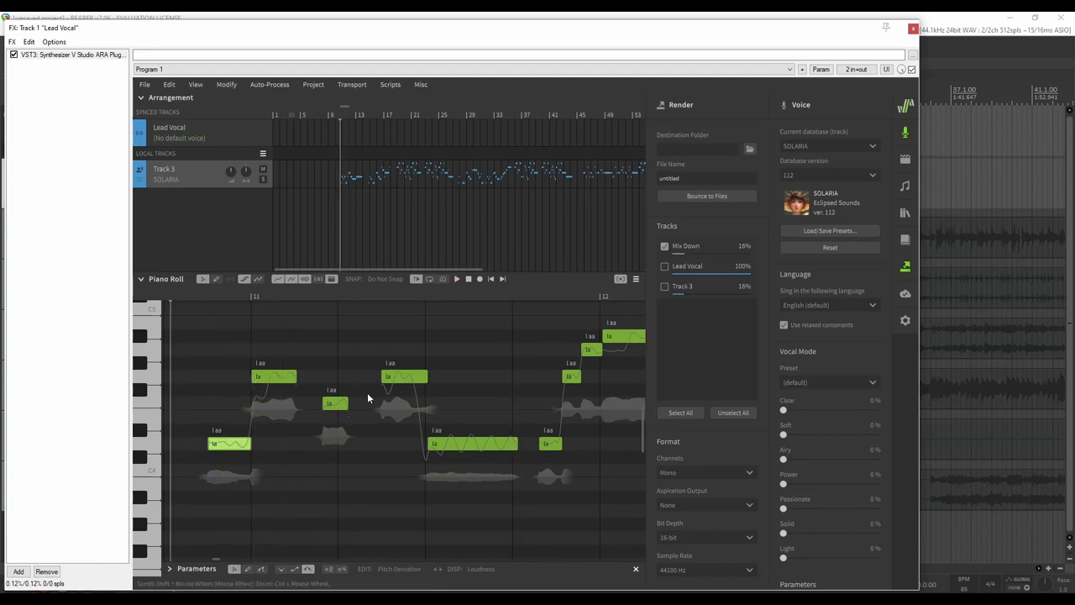
pyautogui.press('space')
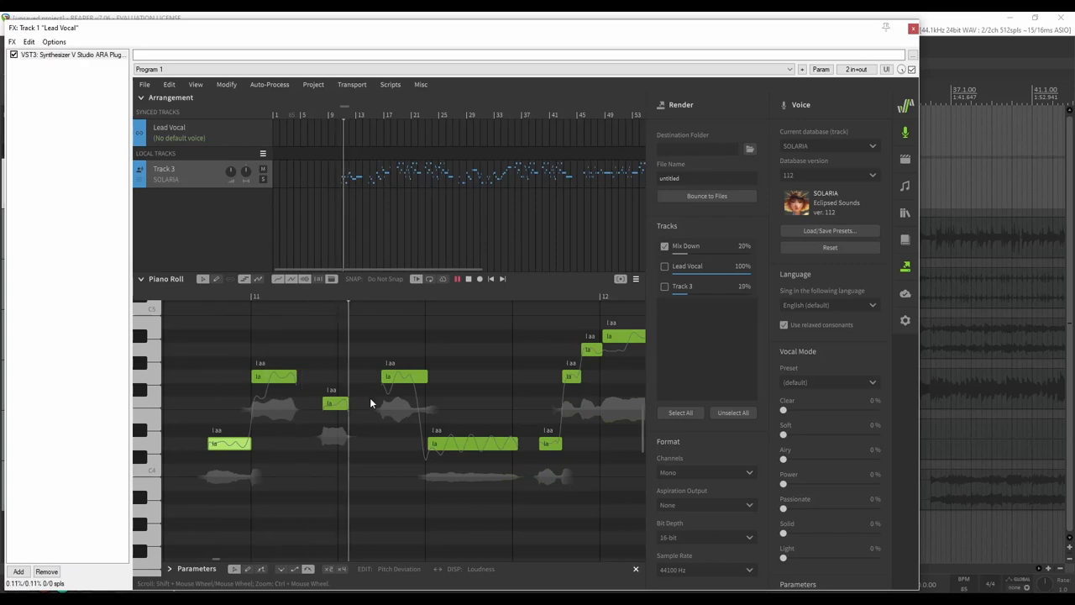
# Lengthen the higher 'la' note in bar 11 and replay from the phrase start
pyautogui.moveTo(297, 376); pyautogui.dragTo(322, 389)
pyautogui.click(202, 301)
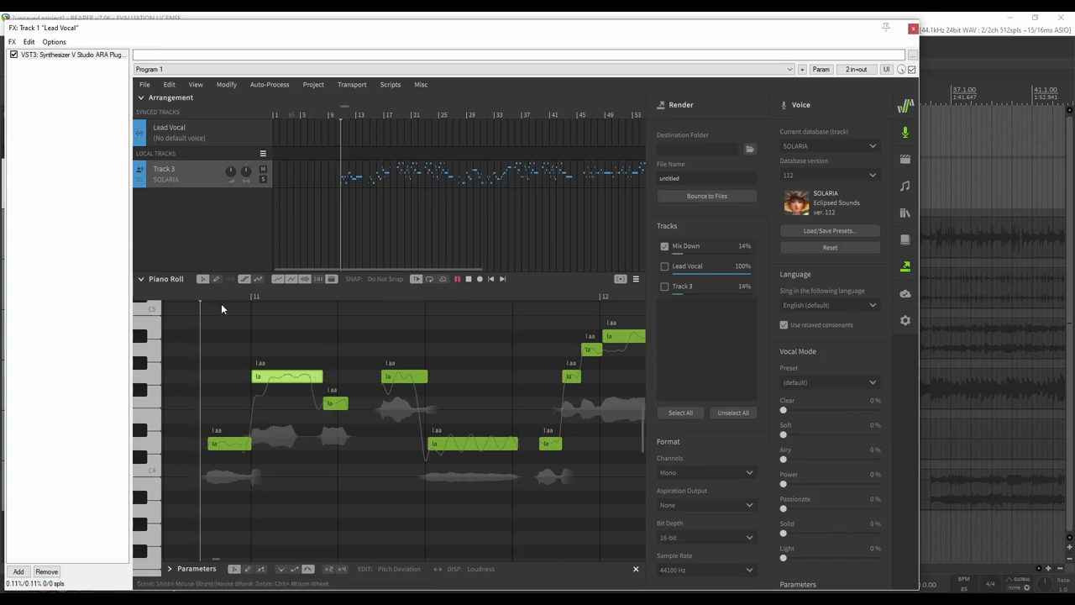
pyautogui.click(173, 295)
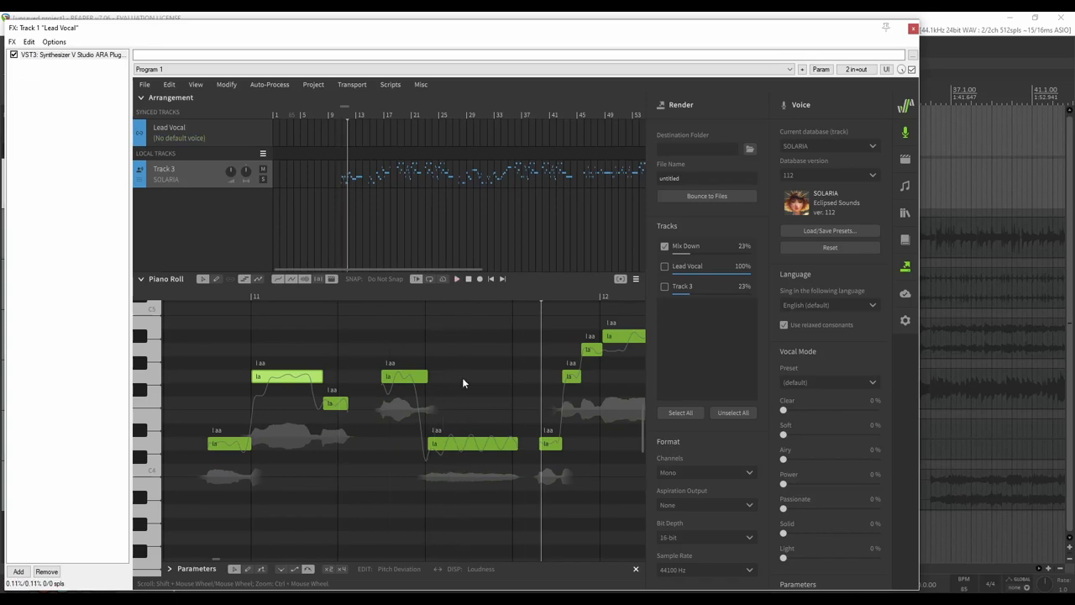
# Move the Synthesizer V editor window up and left and adjust the piano-roll view
pyautogui.moveTo(412, 38); pyautogui.dragTo(691, 228)
pyautogui.moveTo(550, 225); pyautogui.dragTo(340, 76)
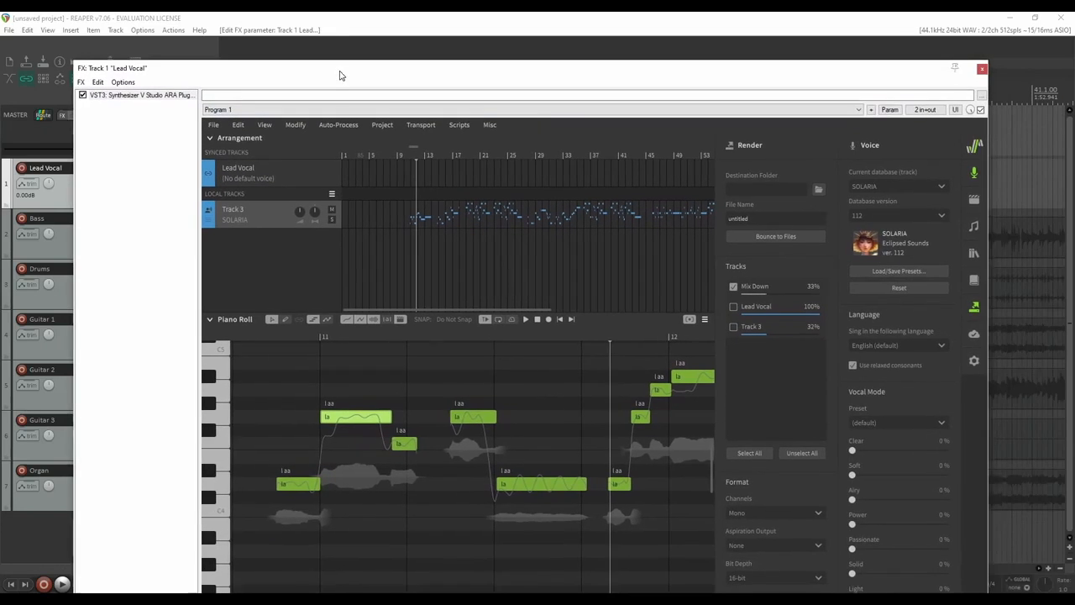
pyautogui.moveTo(732, 75); pyautogui.dragTo(714, 37)
pyautogui.scroll(-5, 550, 364)
pyautogui.scroll(1, 550, 363)
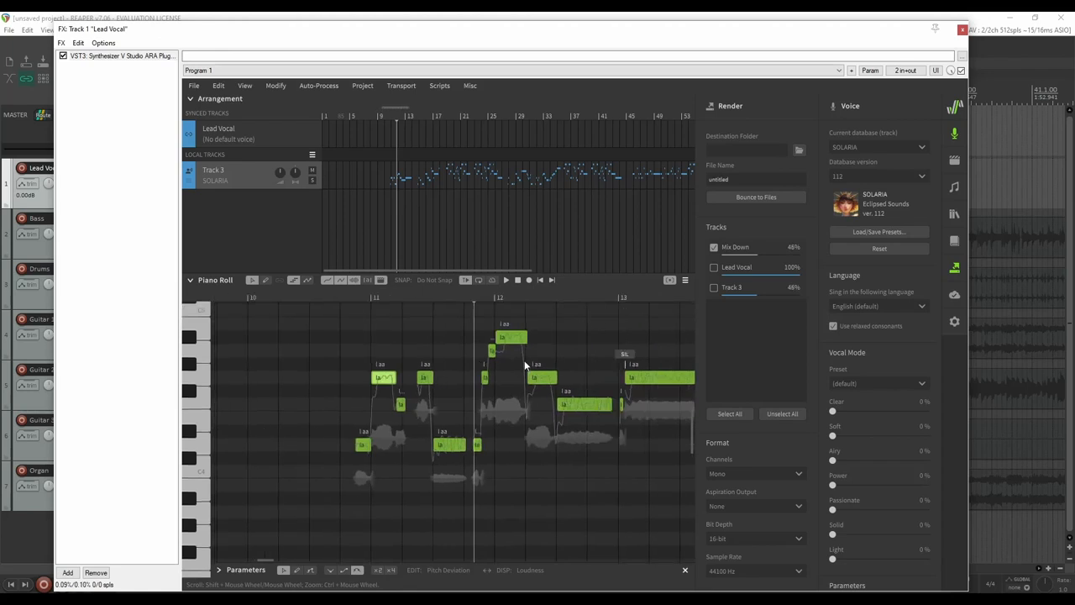
pyautogui.hscroll(3, 525, 365)
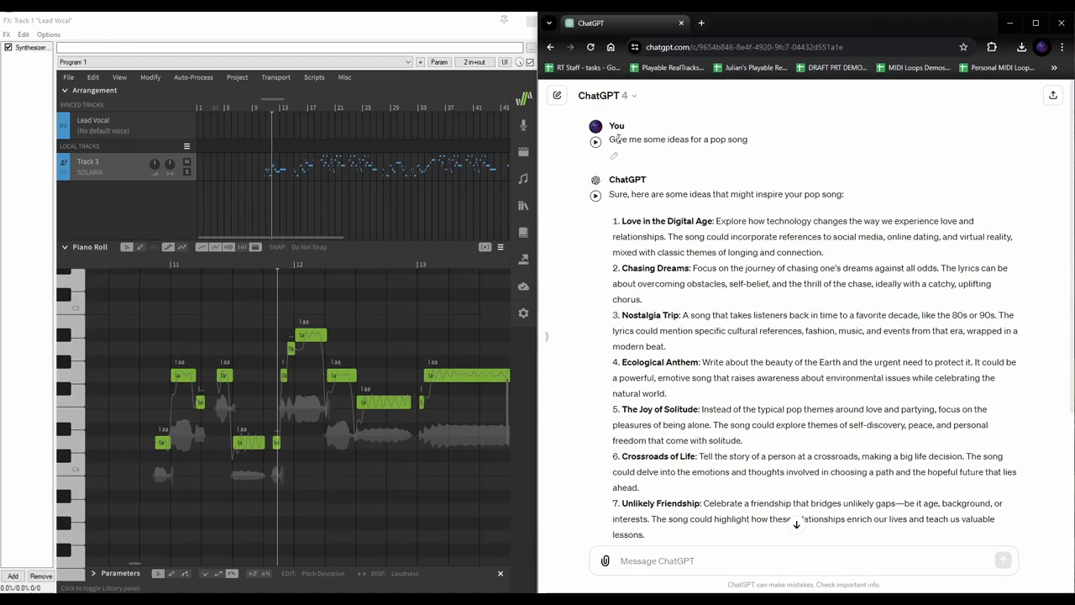
# Read through ChatGPT's list of pop song ideas, starting from the first idea
pyautogui.moveTo(618, 139); pyautogui.dragTo(745, 153)
pyautogui.click(681, 143)
pyautogui.scroll(-2, 670, 235)
pyautogui.scroll(-1, 701, 404)
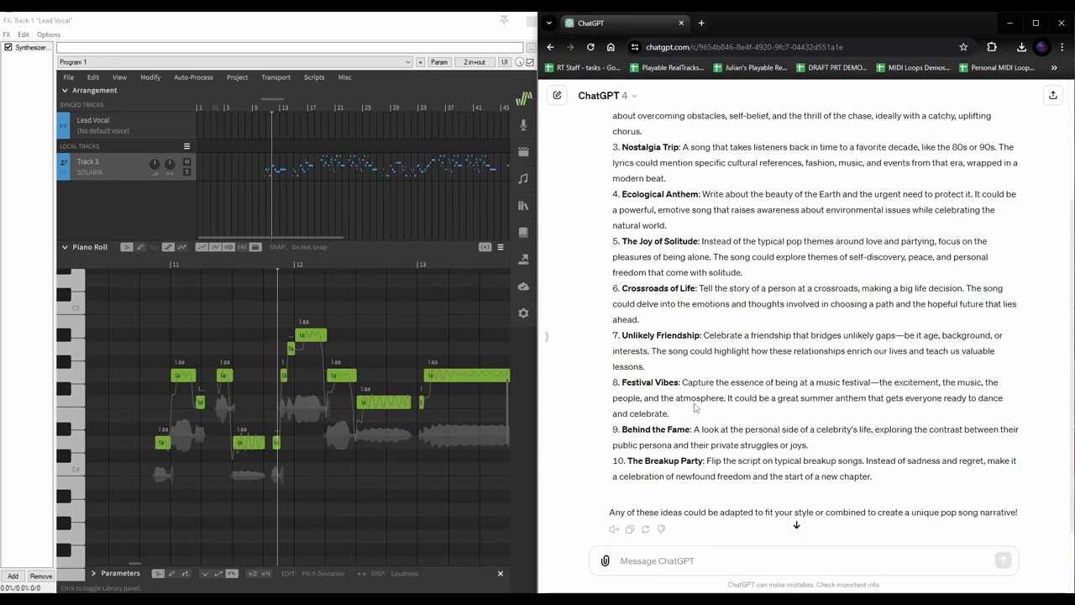
pyautogui.scroll(3, 697, 336)
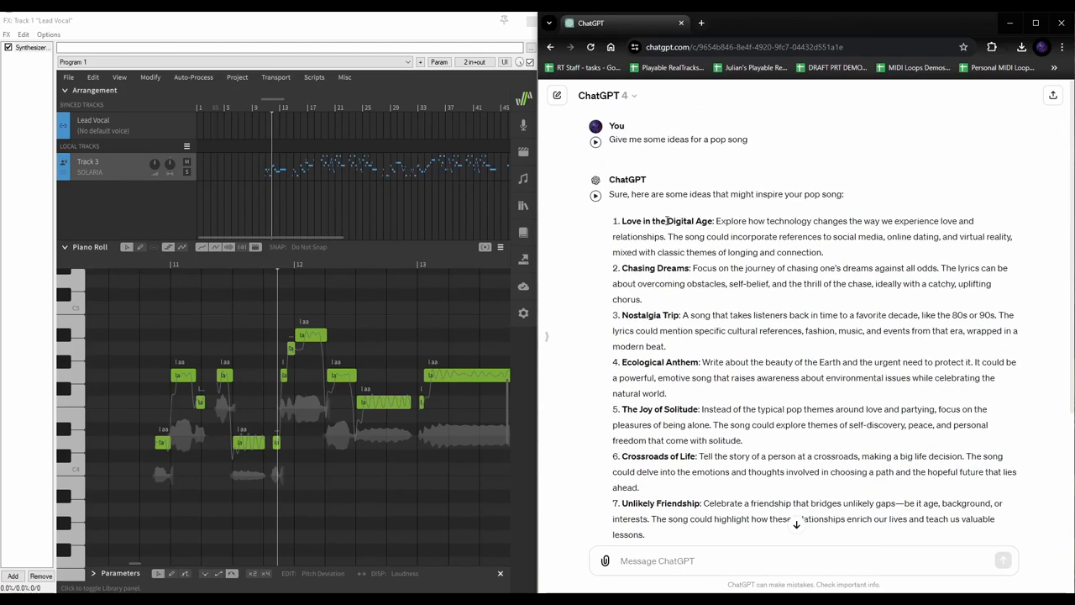
pyautogui.moveTo(621, 223); pyautogui.dragTo(729, 235)
pyautogui.click(785, 248)
# Select the full text of idea 9, Behind the Fame
pyautogui.scroll(-2, 672, 263)
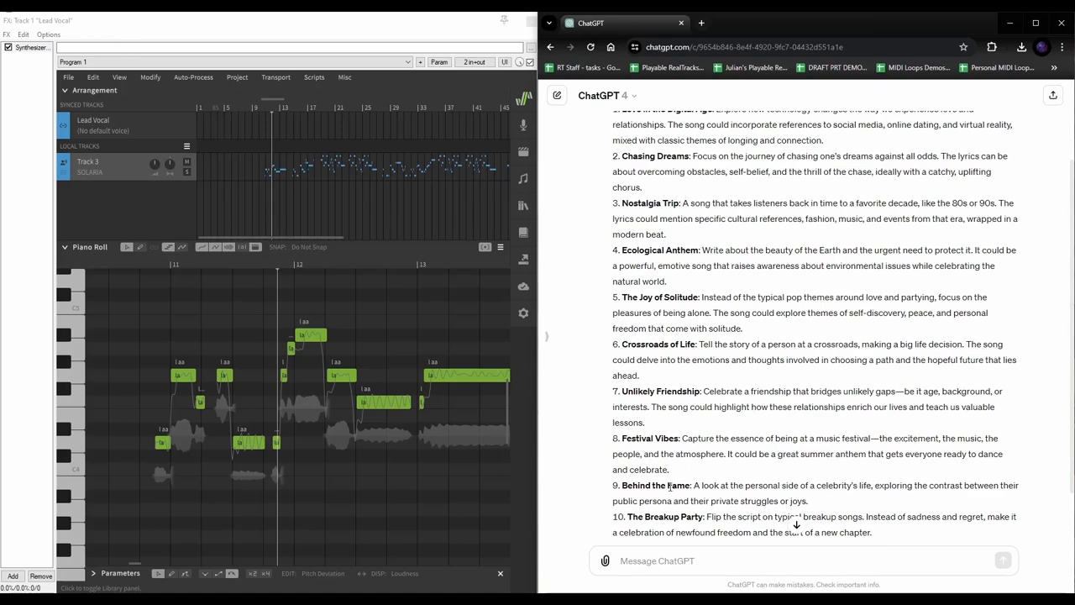
pyautogui.scroll(-2, 625, 486)
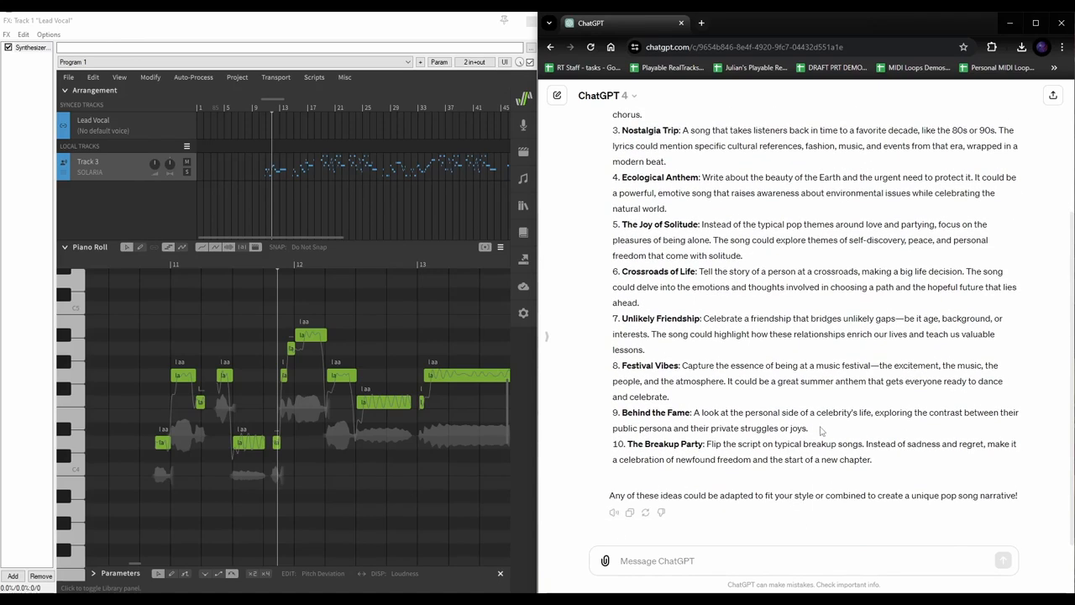
pyautogui.moveTo(821, 432); pyautogui.dragTo(775, 420)
pyautogui.click(626, 422)
pyautogui.click(658, 416)
pyautogui.moveTo(707, 429); pyautogui.dragTo(798, 429)
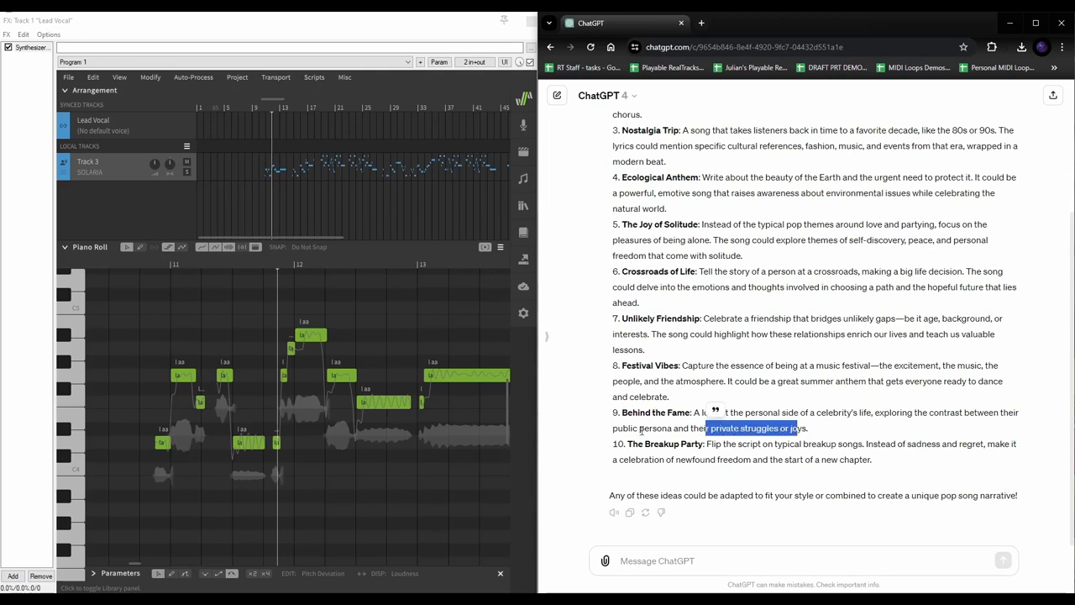
pyautogui.click(806, 411)
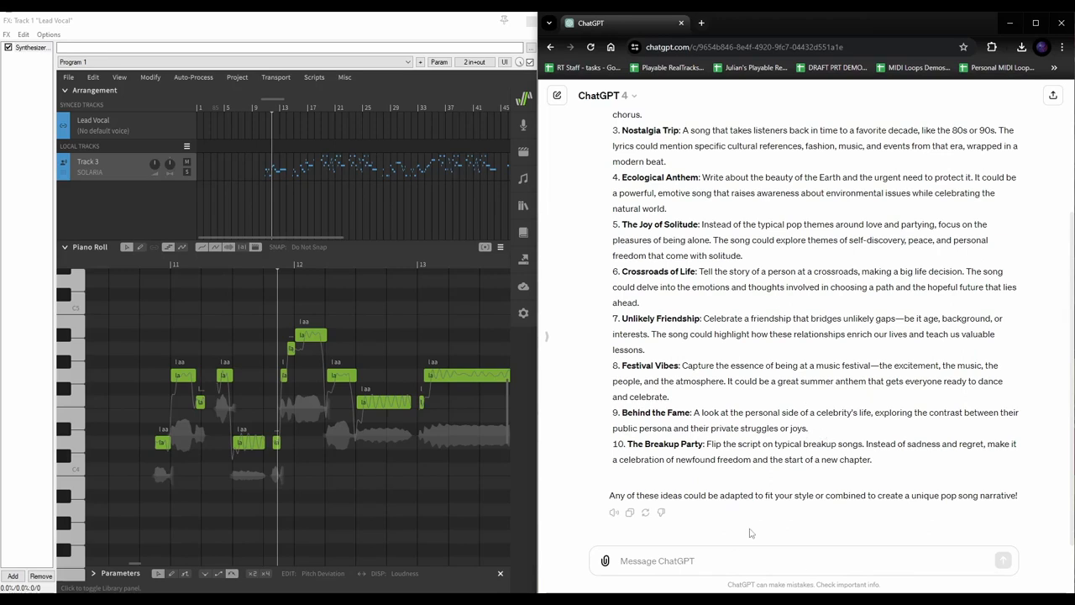
pyautogui.moveTo(840, 430); pyautogui.dragTo(612, 417)
pyautogui.hotkey('ctrl', 'c')
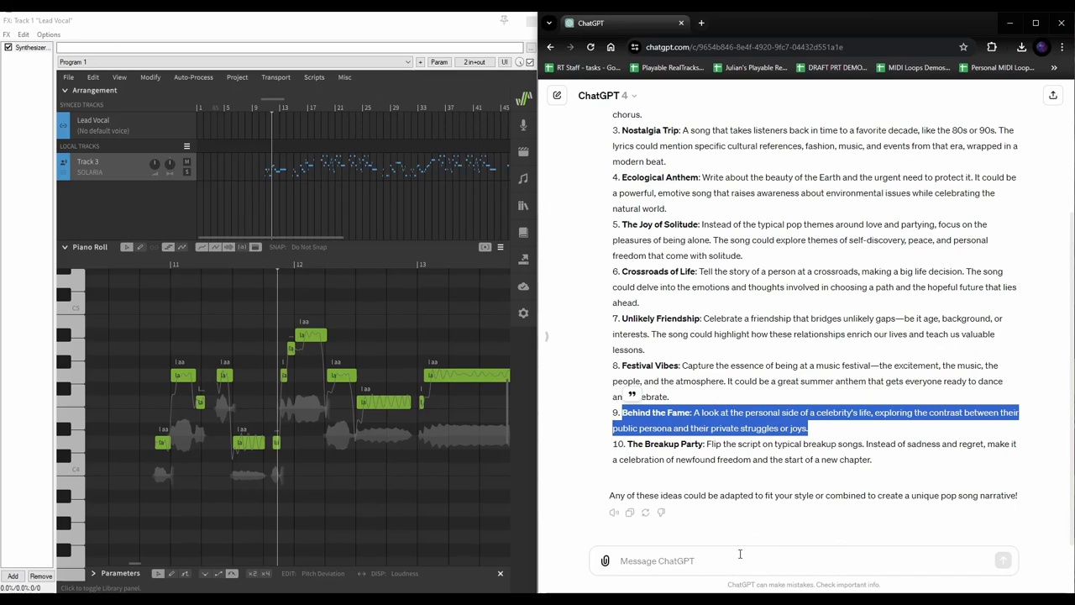
# Reply 'I like this option lets go with that:' with the pasted Behind the Fame idea
pyautogui.click(740, 554)
pyautogui.write('I like this option le')
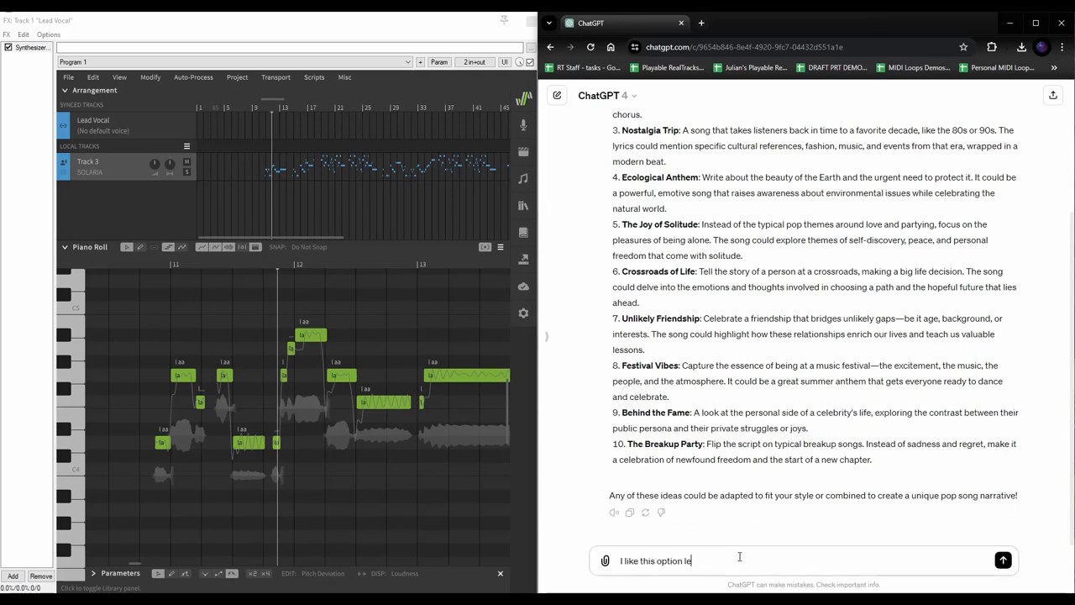
pyautogui.write('ts go with that:')
pyautogui.hotkey('ctrl', 'v')
pyautogui.press('Return')
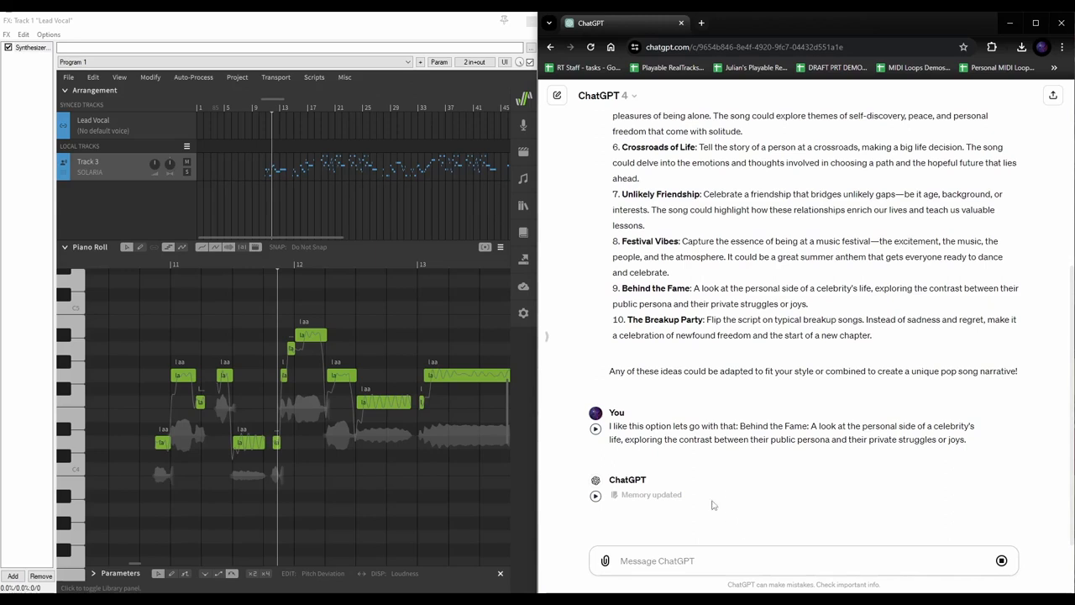
pyautogui.moveTo(651, 499)
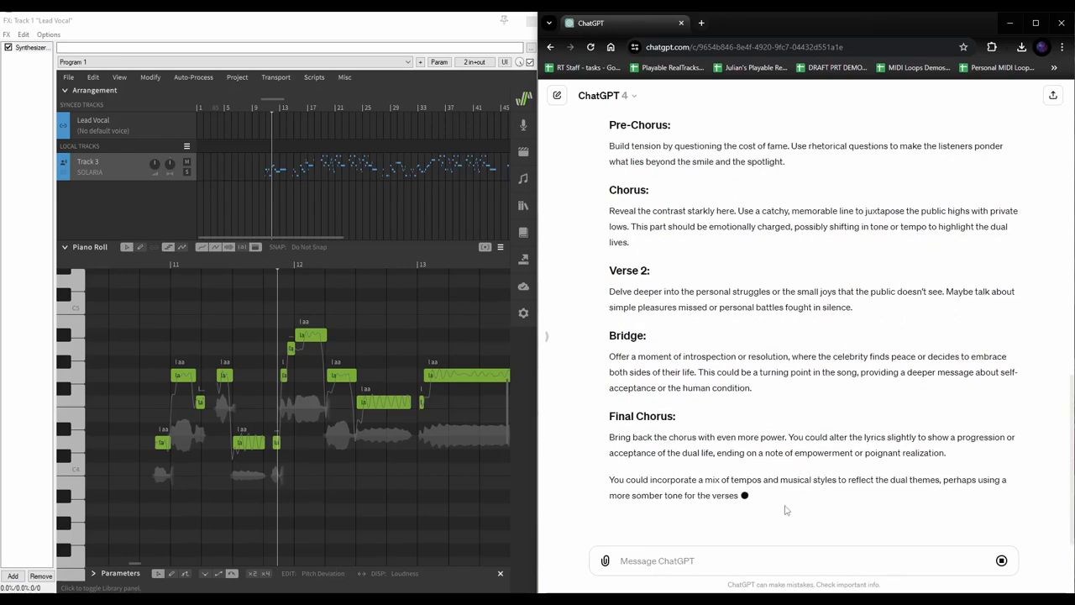
# Review the returned song outline, focusing on the Verse 1 section
pyautogui.scroll(2, 731, 276)
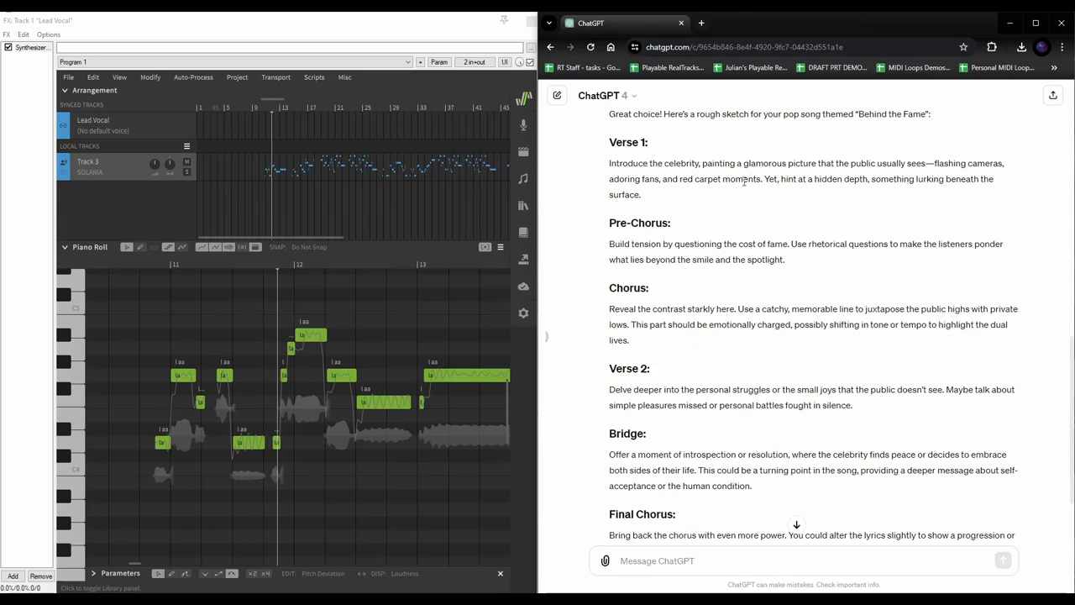
pyautogui.moveTo(610, 143); pyautogui.dragTo(646, 195)
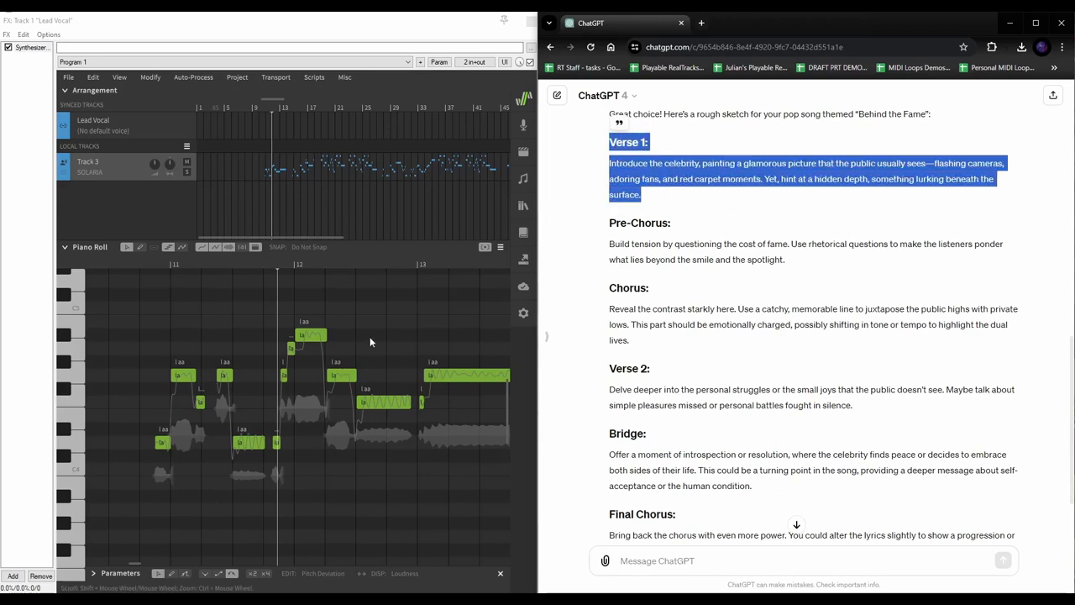
pyautogui.click(706, 204)
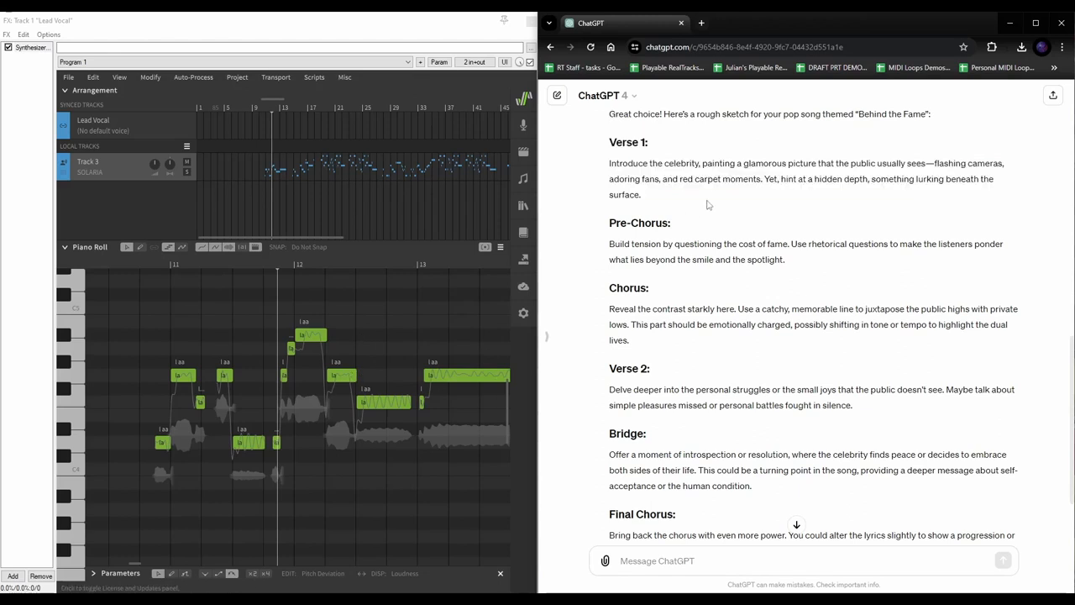
pyautogui.moveTo(641, 194); pyautogui.dragTo(612, 165)
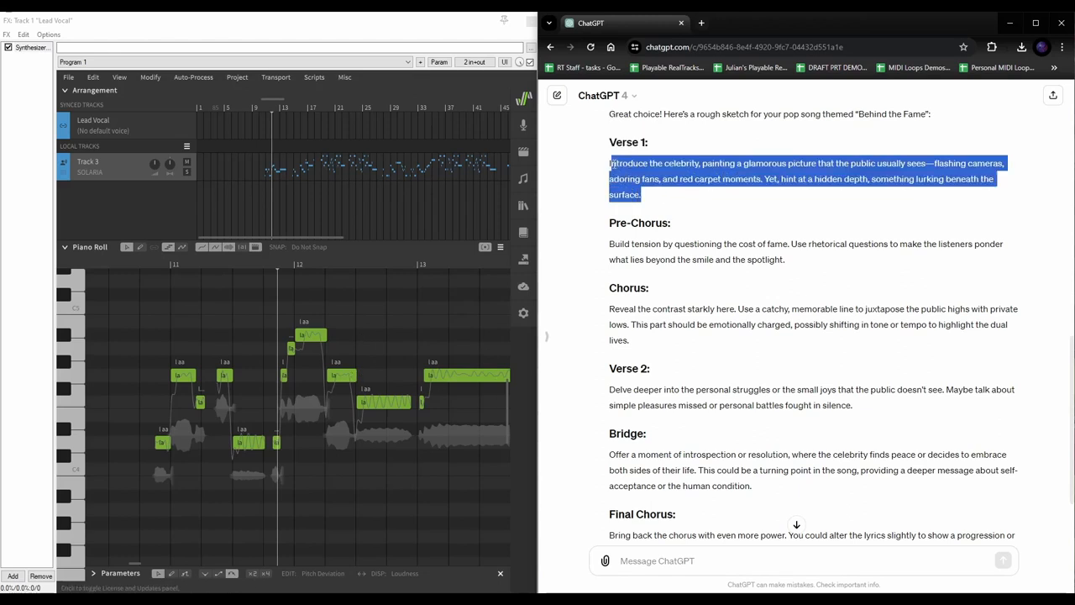
pyautogui.click(742, 220)
# Request the Verse 1 lyrics and read the opening lines of ChatGPT's reply
pyautogui.scroll(-3, 780, 241)
pyautogui.click(659, 563)
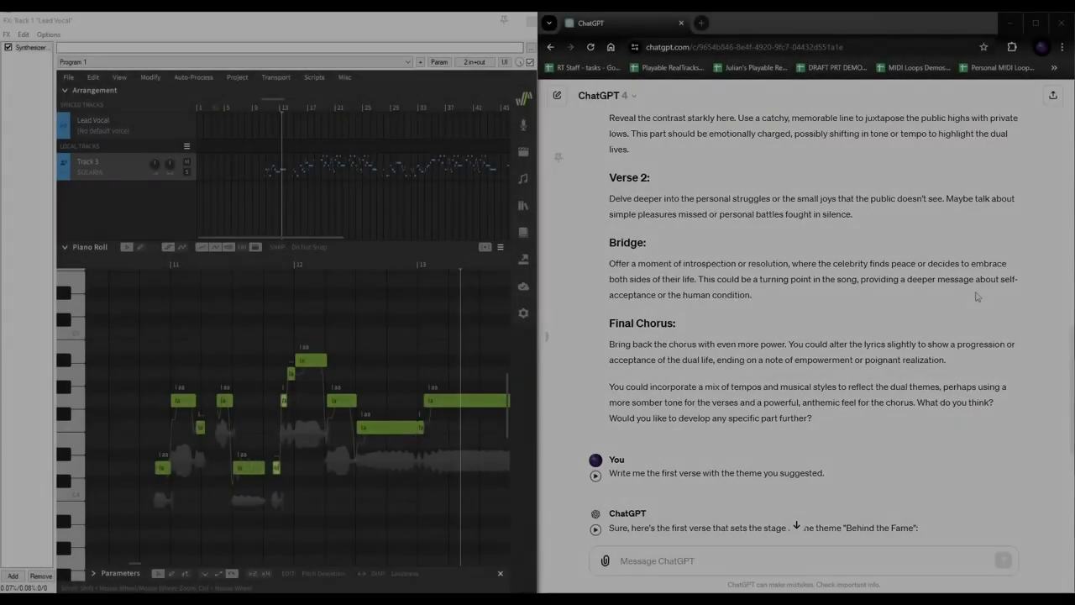
pyautogui.scroll(-4, 924, 302)
pyautogui.scroll(-1, 773, 257)
pyautogui.scroll(6, 742, 243)
pyautogui.scroll(-4, 636, 313)
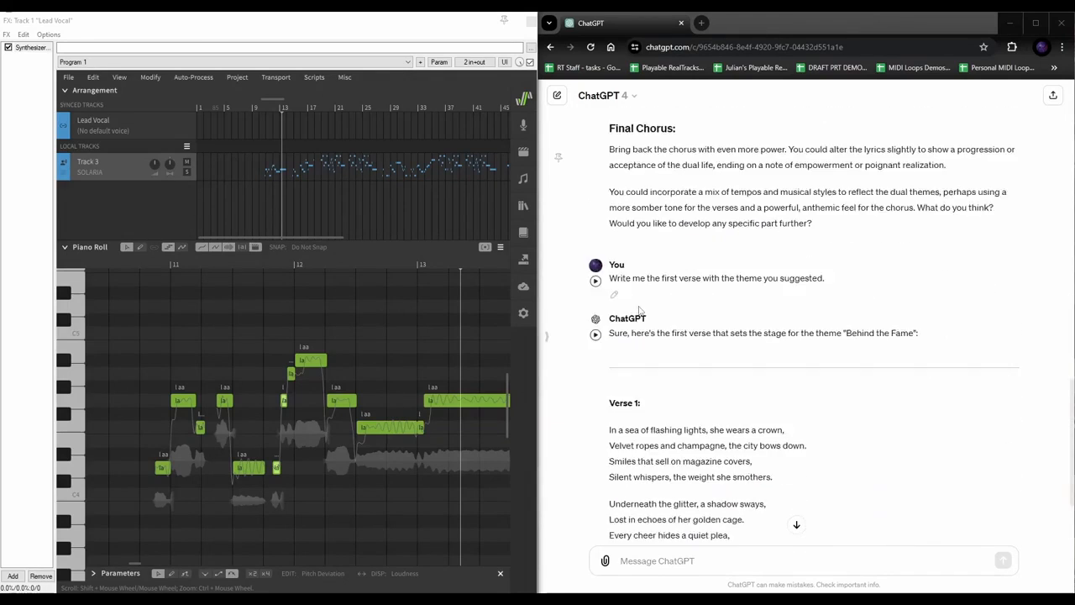
pyautogui.scroll(-2, 636, 313)
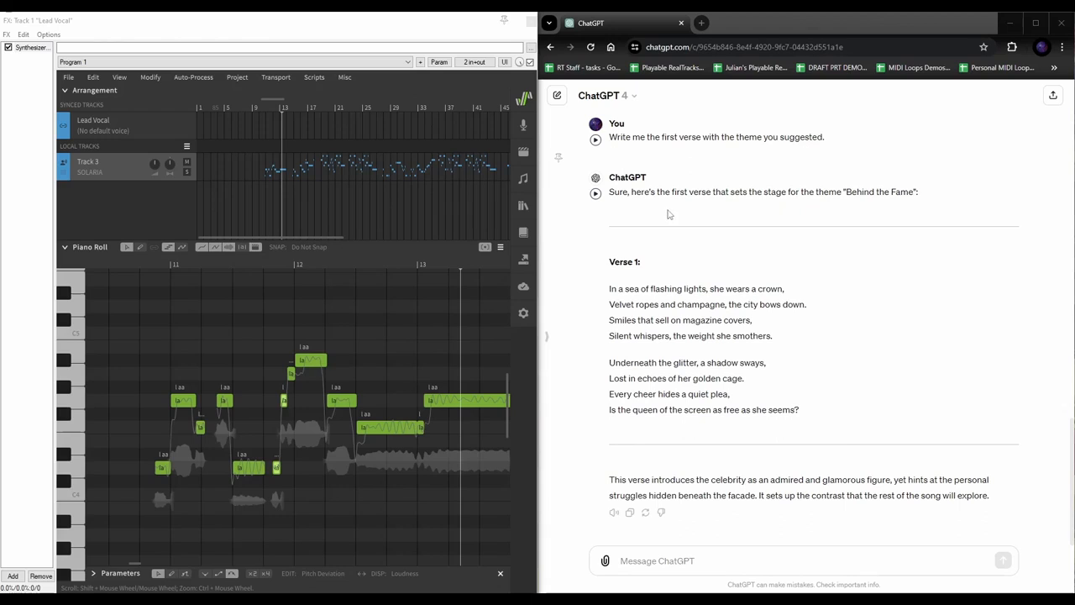
pyautogui.moveTo(619, 288); pyautogui.dragTo(786, 306)
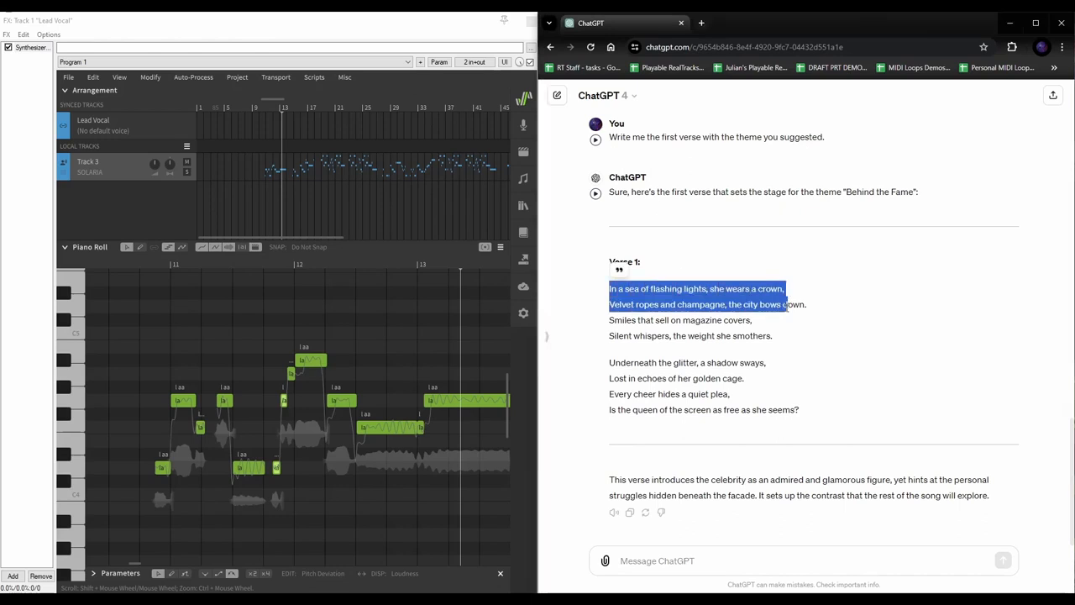
pyautogui.click(729, 318)
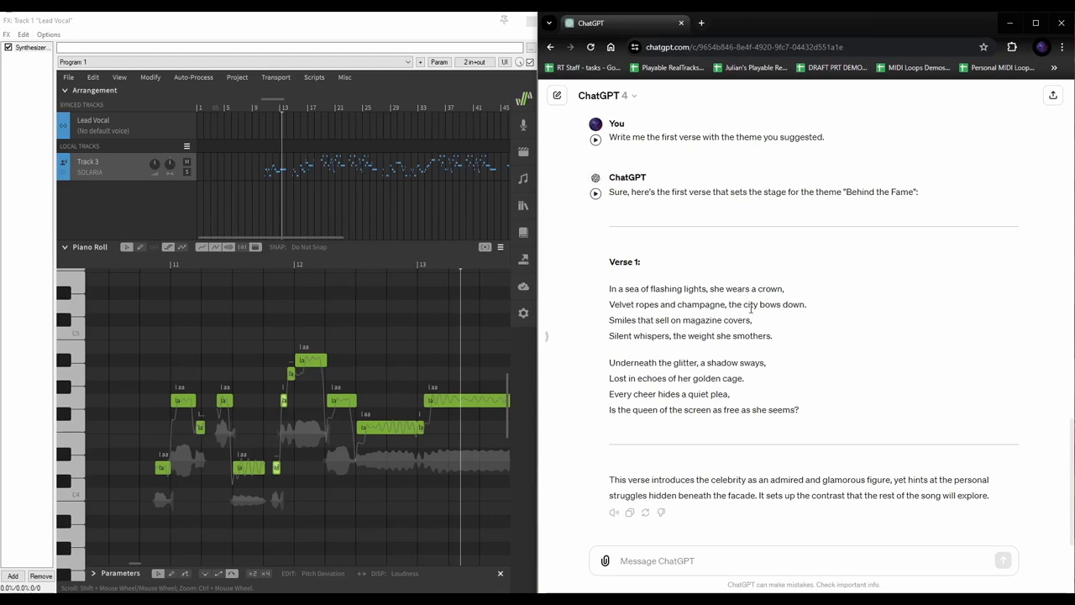
# Audition the vocal melody from around bar 11, muting Track 3 for another listen
pyautogui.click(156, 265)
pyautogui.press('space')
pyautogui.press('space')
pyautogui.moveTo(608, 191); pyautogui.dragTo(713, 288)
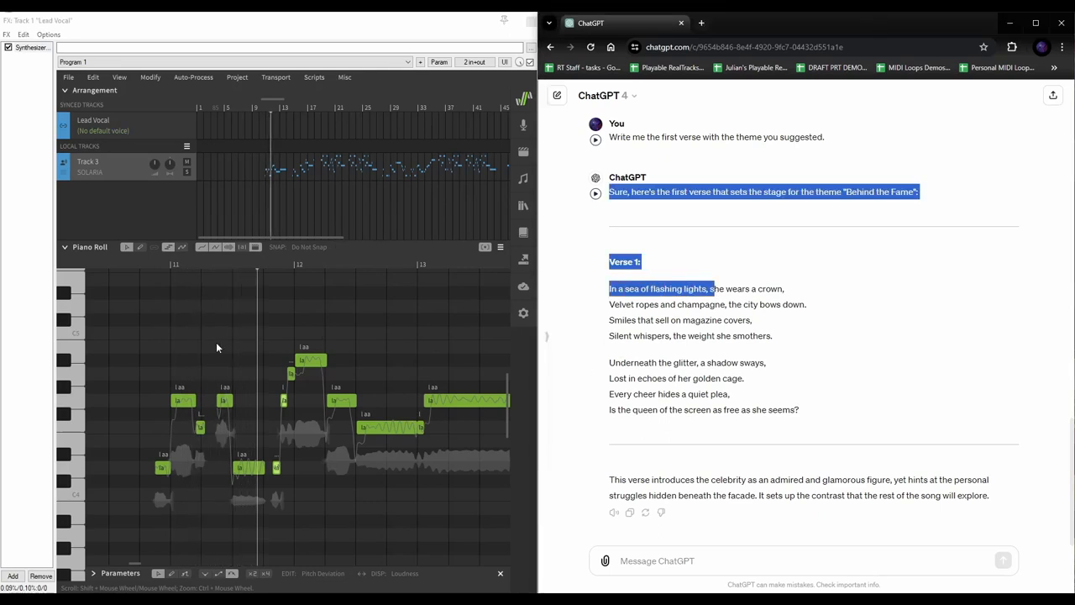
pyautogui.click(153, 264)
pyautogui.click(140, 264)
pyautogui.press('space')
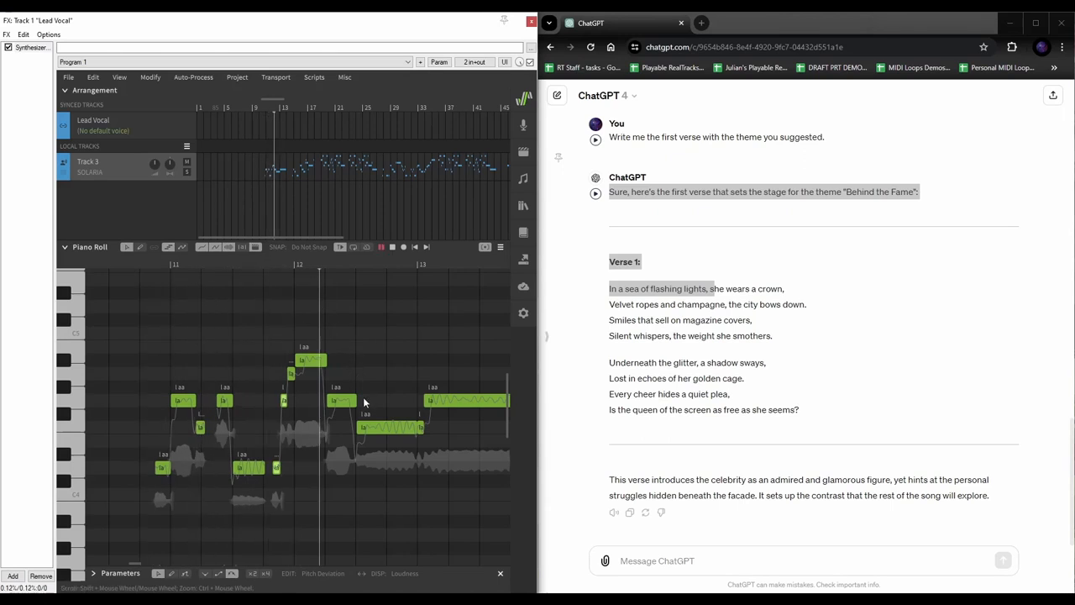
pyautogui.press('space')
pyautogui.click(146, 262)
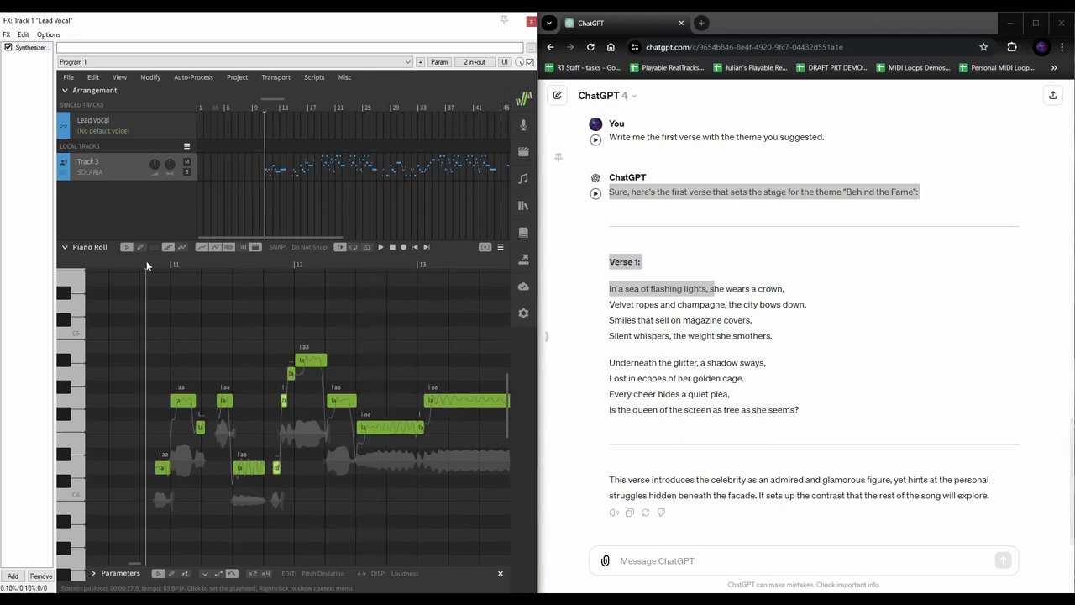
pyautogui.click(186, 161)
pyautogui.click(104, 262)
pyautogui.press('space')
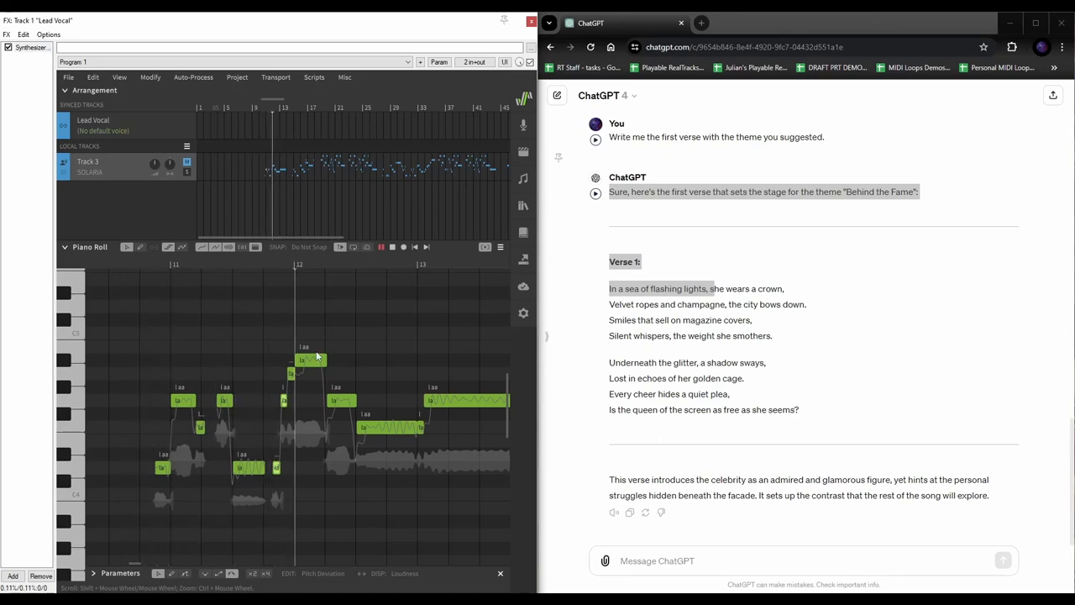
pyautogui.press('space')
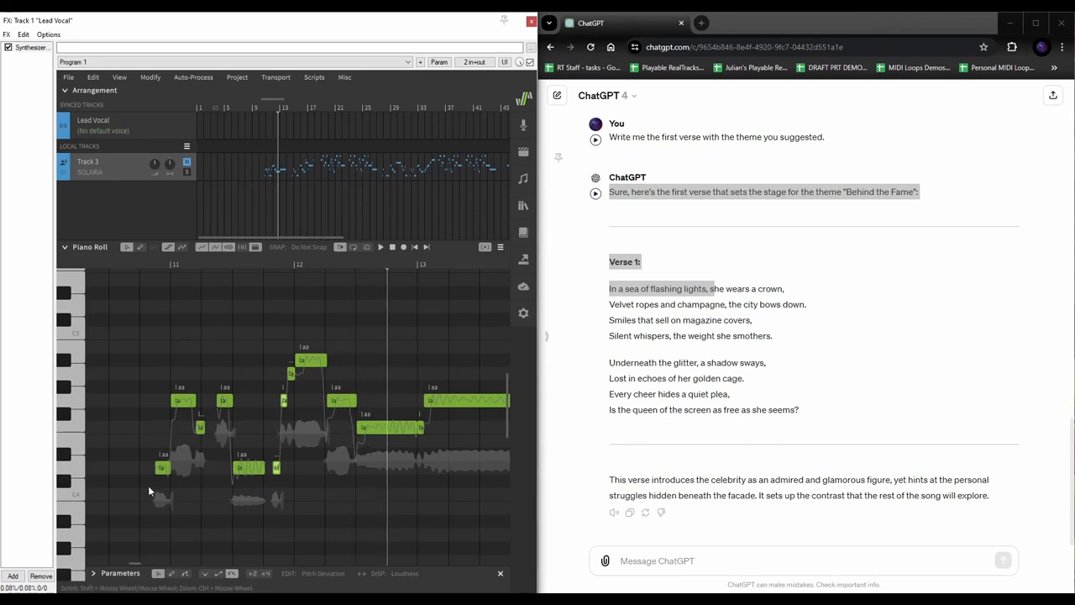
# Check the phrase 'In a sea of flashing lights' and begin writing feedback to ChatGPT
pyautogui.moveTo(704, 288); pyautogui.dragTo(609, 288)
pyautogui.click(711, 288)
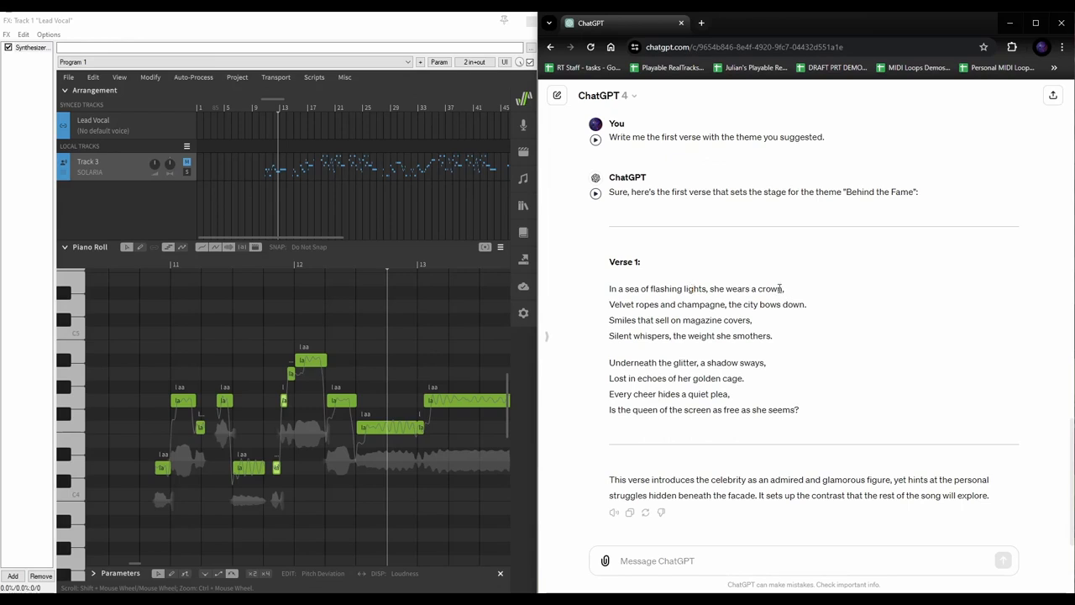
pyautogui.click(681, 556)
# Paste and send a request asking ChatGPT to make Verse 1's opening lines rhyme
pyautogui.write('I like')
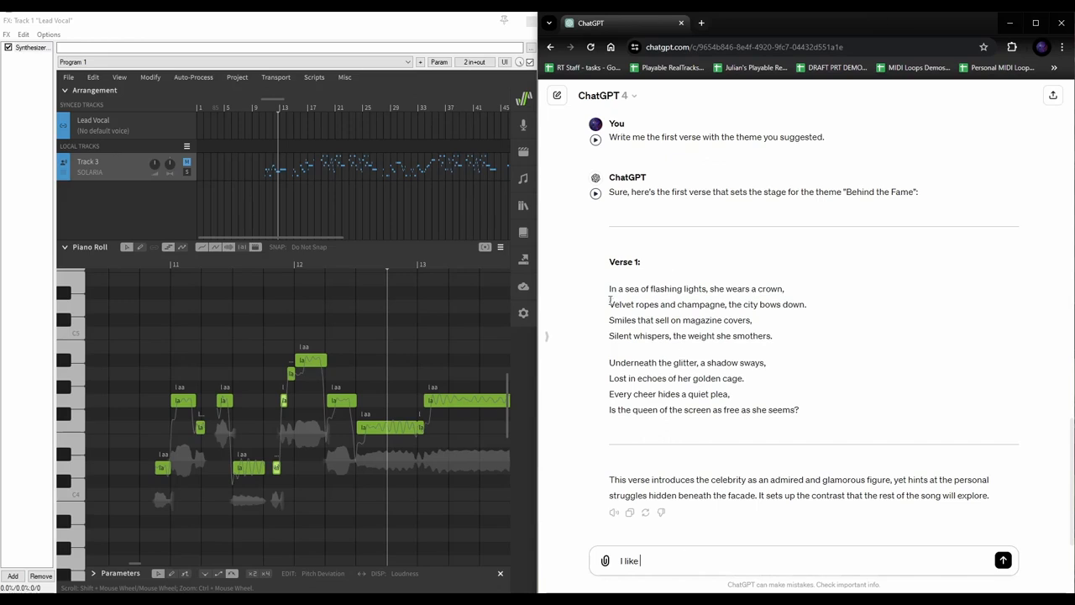
pyautogui.moveTo(609, 304); pyautogui.dragTo(725, 305)
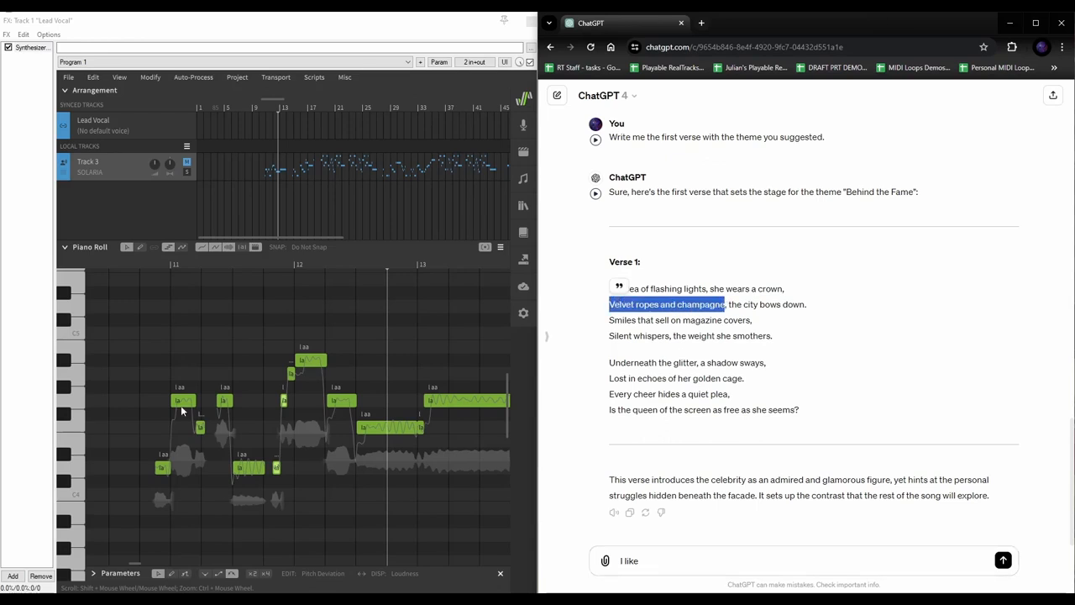
pyautogui.hscroll(5, 403, 380)
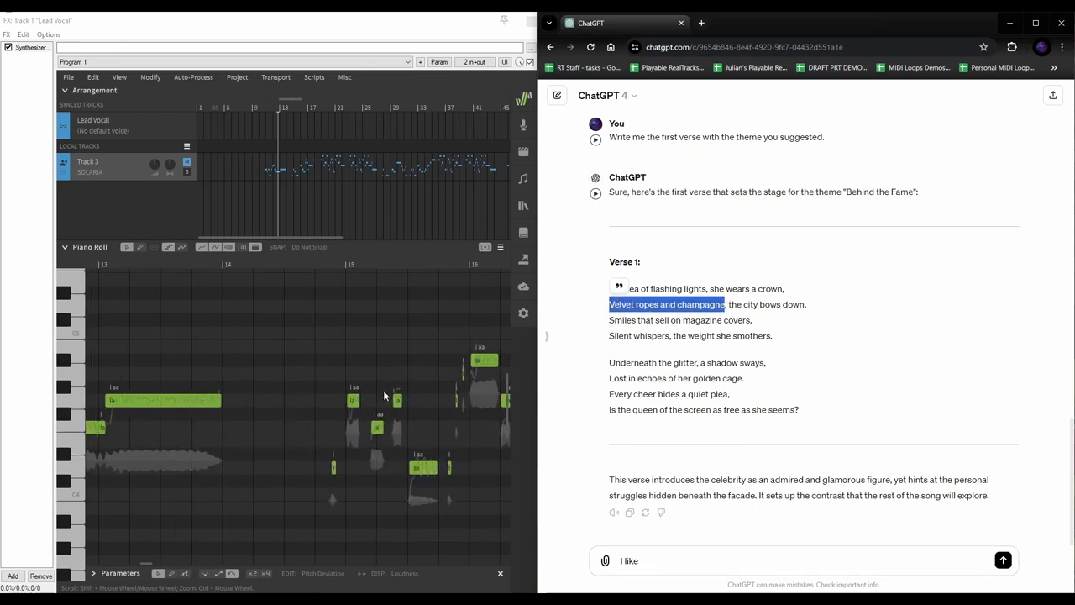
pyautogui.hscroll(-8, 400, 405)
pyautogui.hscroll(3, 404, 441)
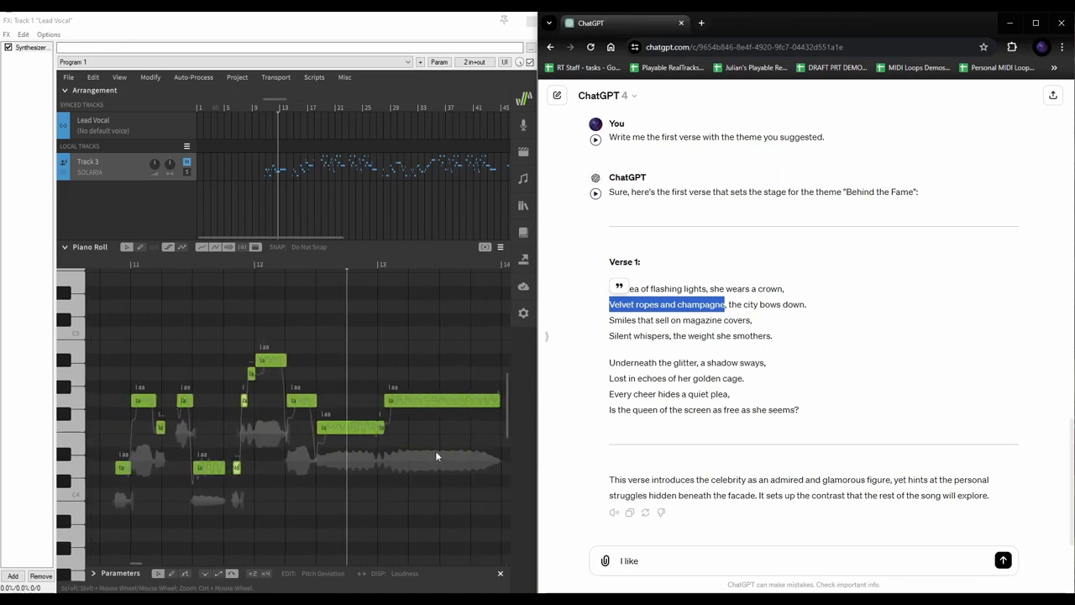
pyautogui.click(660, 559)
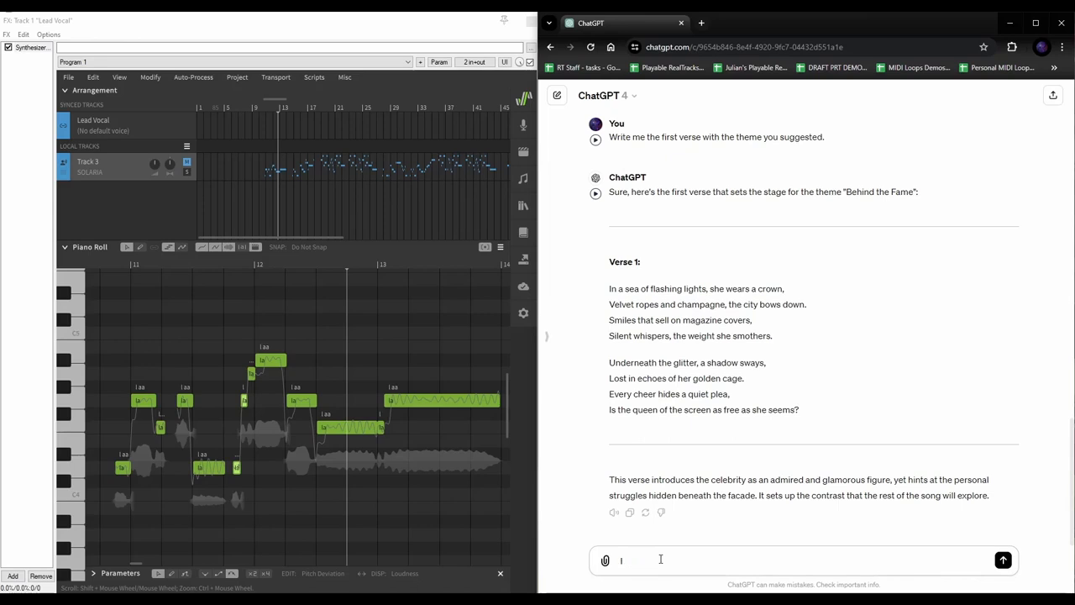
pyautogui.press('BackSpace')
pyautogui.write('The rhyme structure is not right. I like "in a sea of flashing lights", but change "she wears a crown" to a lyric that rhymes with "in a sea of flashing lights". Do the same for the following line: change "the city bows down" to something that rhymes with "velvet ropes and champagne".')
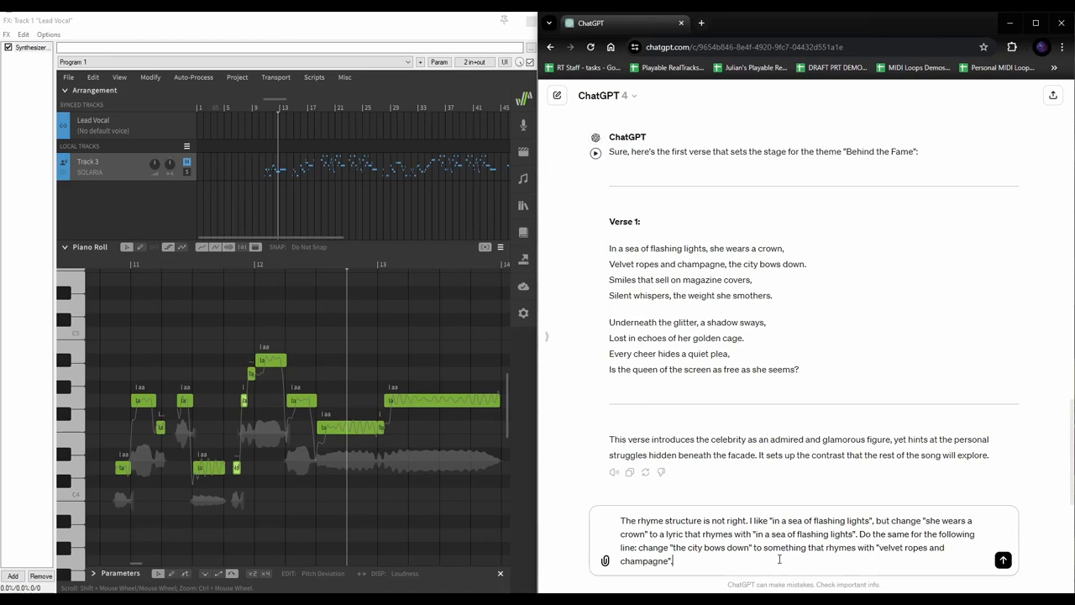
pyautogui.press('Return')
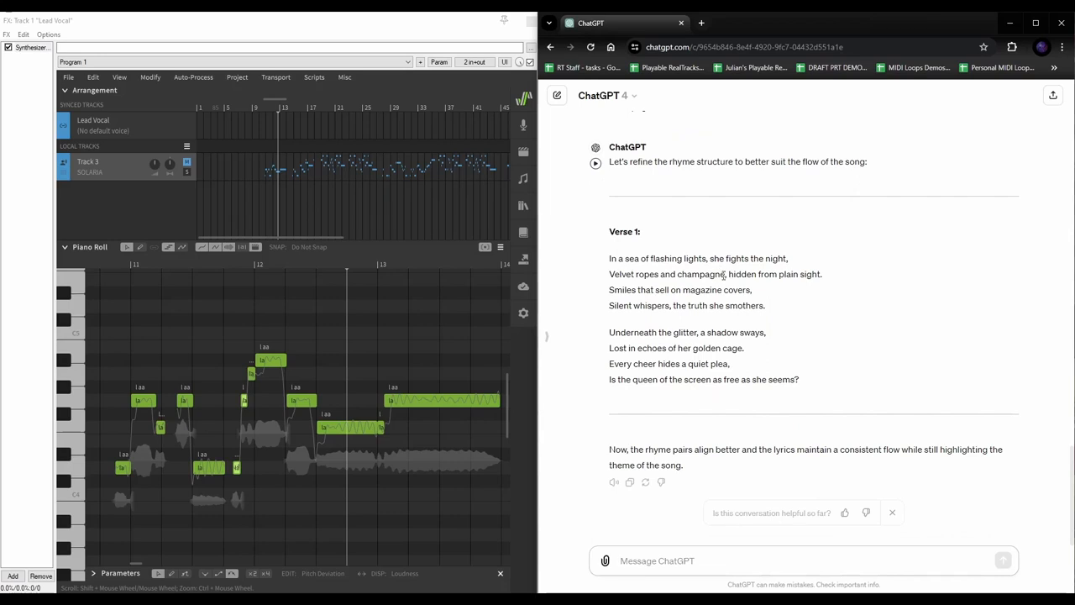
# Send 'correct rhyme structure, but try again' and read the new rhyming Verse 1
pyautogui.moveTo(765, 274); pyautogui.dragTo(690, 257)
pyautogui.click(697, 245)
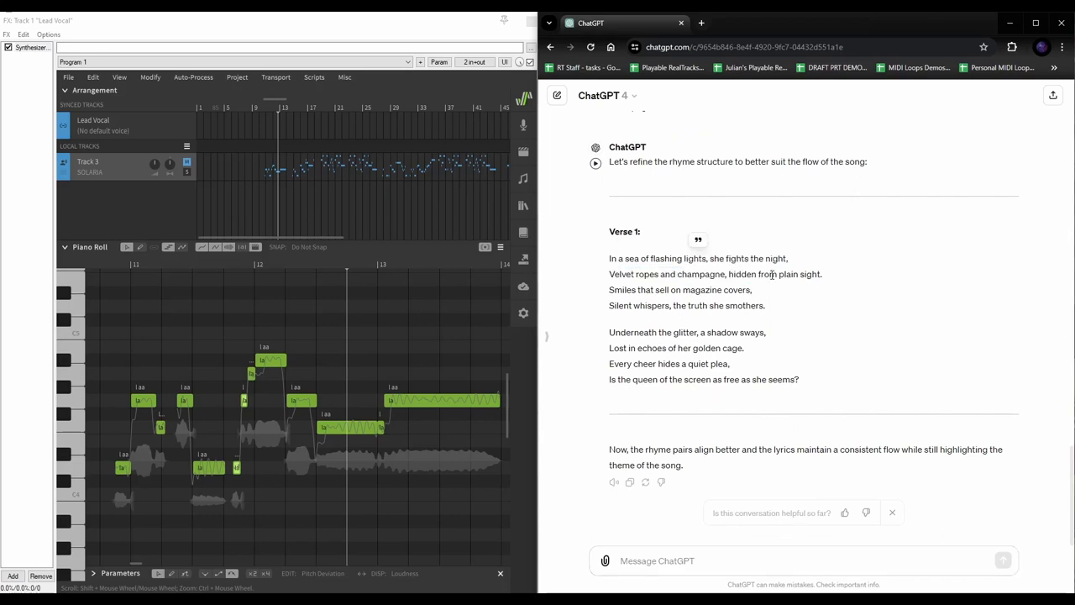
pyautogui.click(682, 567)
pyautogui.write('Try again')
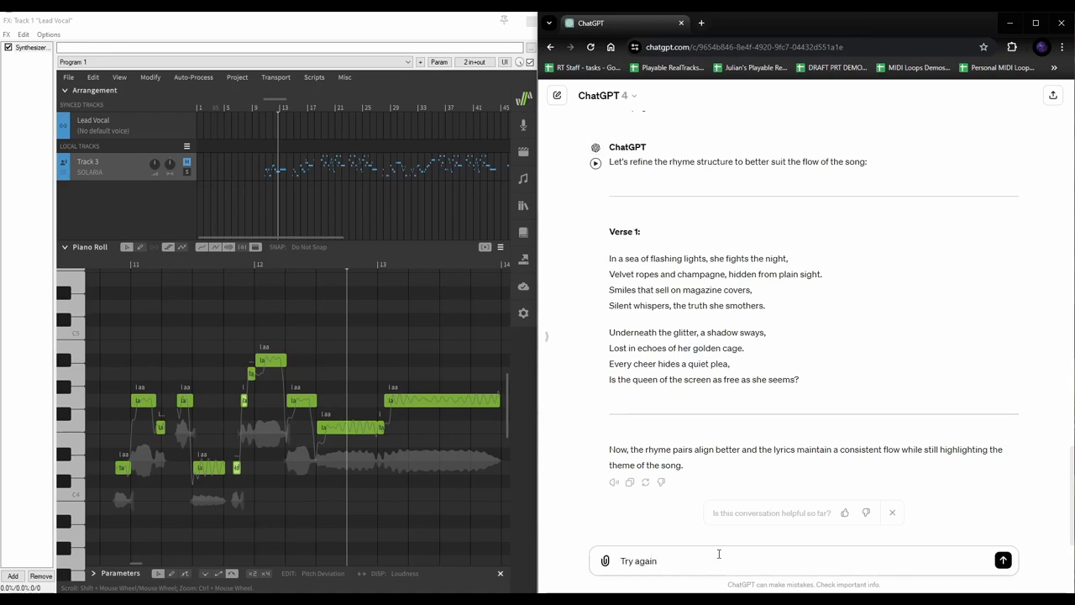
pyautogui.press('BackSpace')
pyautogui.press('BackSpace')
pyautogui.press('BackSpace')
pyautogui.press('BackSpace')
pyautogui.press('BackSpace')
pyautogui.press('BackSpace')
pyautogui.write('correct rhyme structure, but try again')
pyautogui.press('Return')
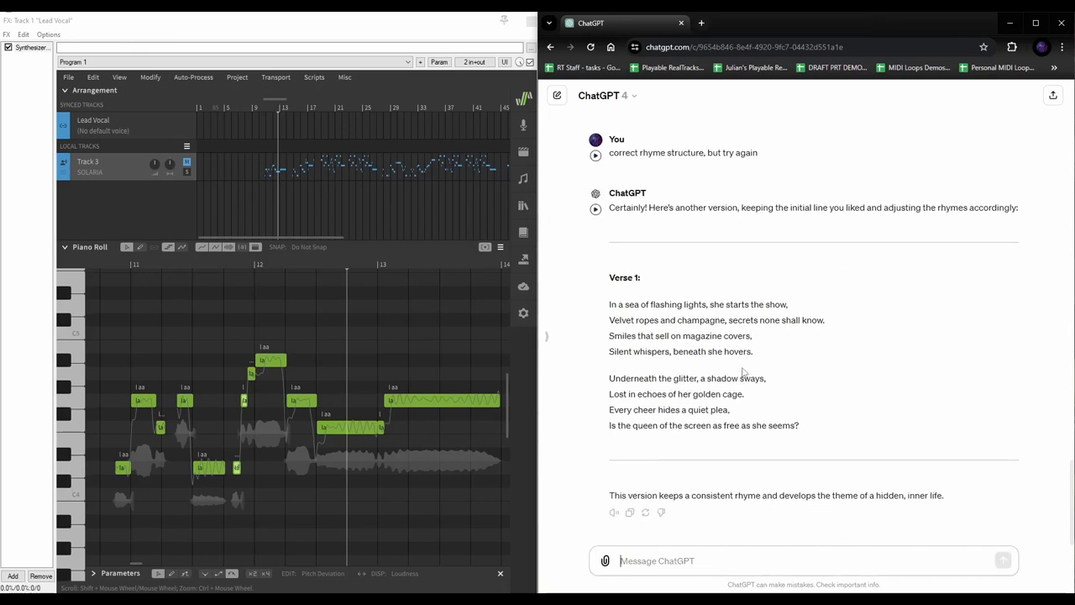
pyautogui.scroll(1, 759, 370)
pyautogui.scroll(-1, 692, 387)
pyautogui.click(109, 263)
pyautogui.press('space')
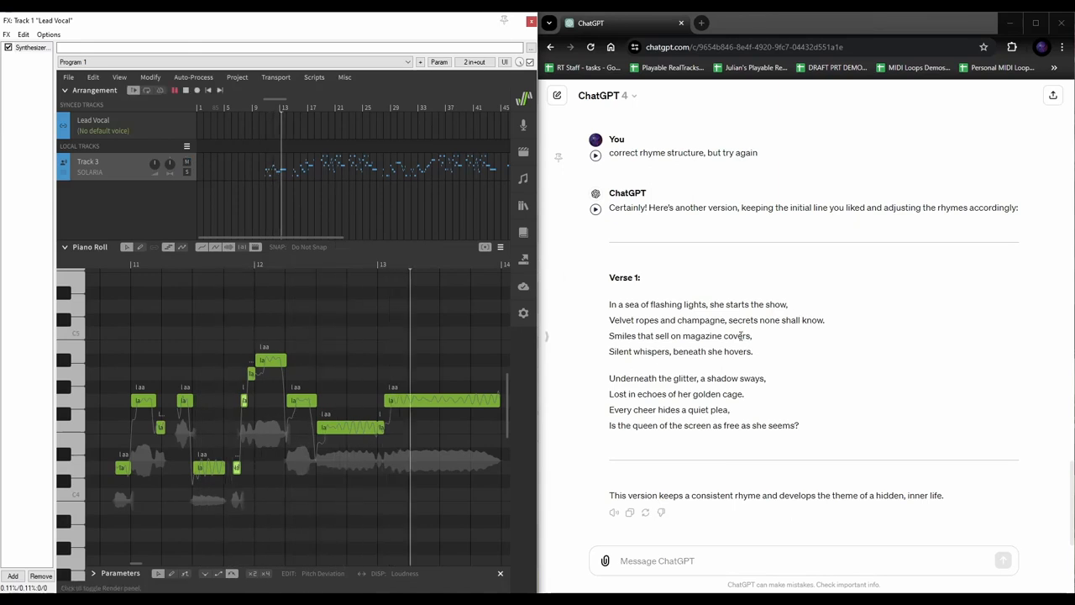
pyautogui.click(269, 264)
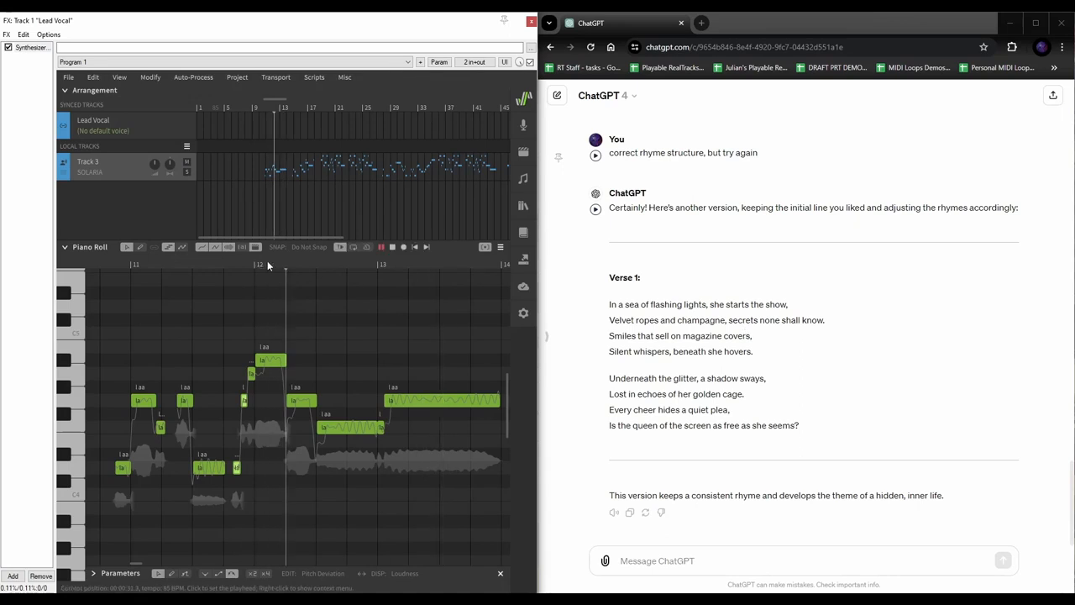
pyautogui.press('space')
pyautogui.click(217, 266)
pyautogui.press('space')
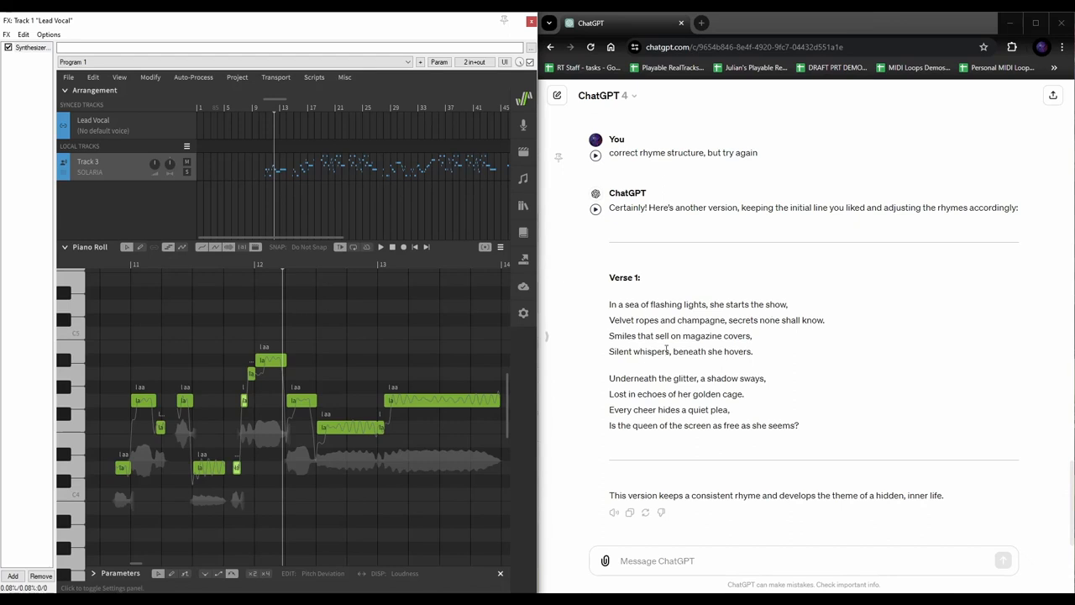
pyautogui.click(213, 262)
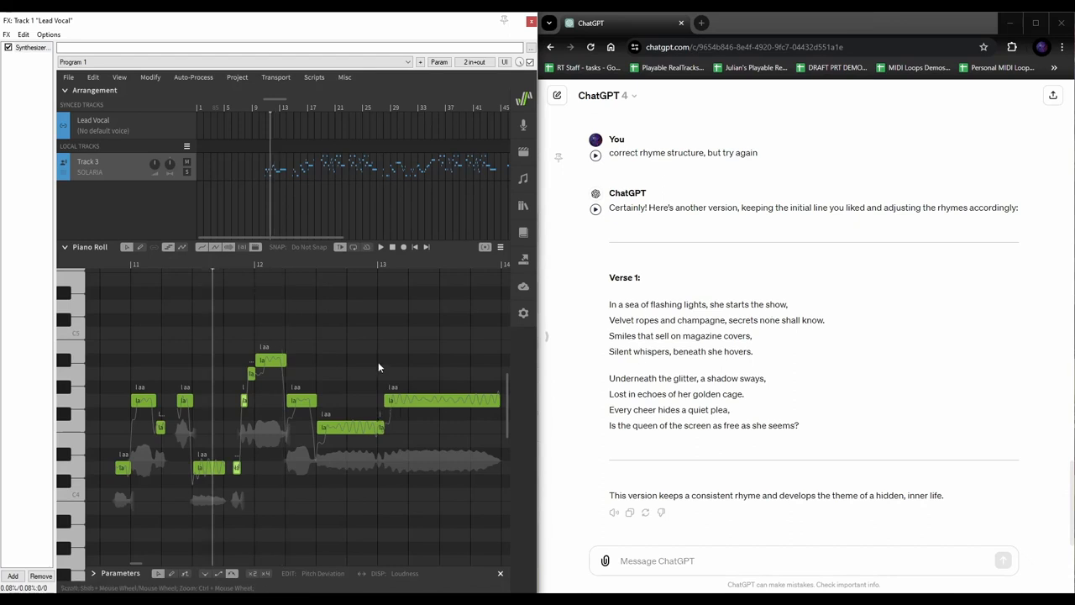
pyautogui.click(769, 307)
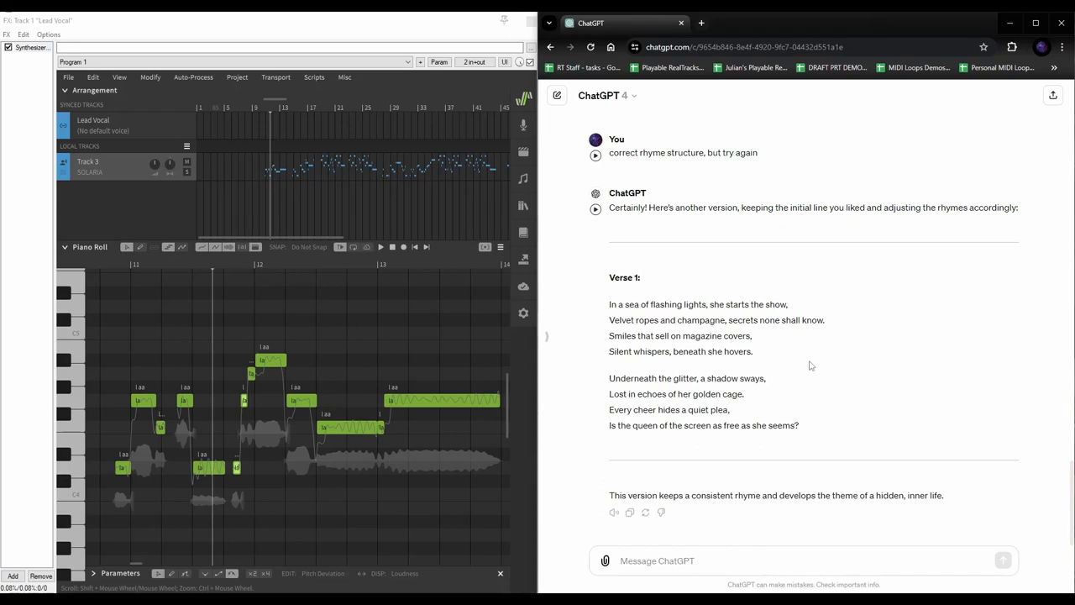
pyautogui.moveTo(735, 304); pyautogui.dragTo(789, 306)
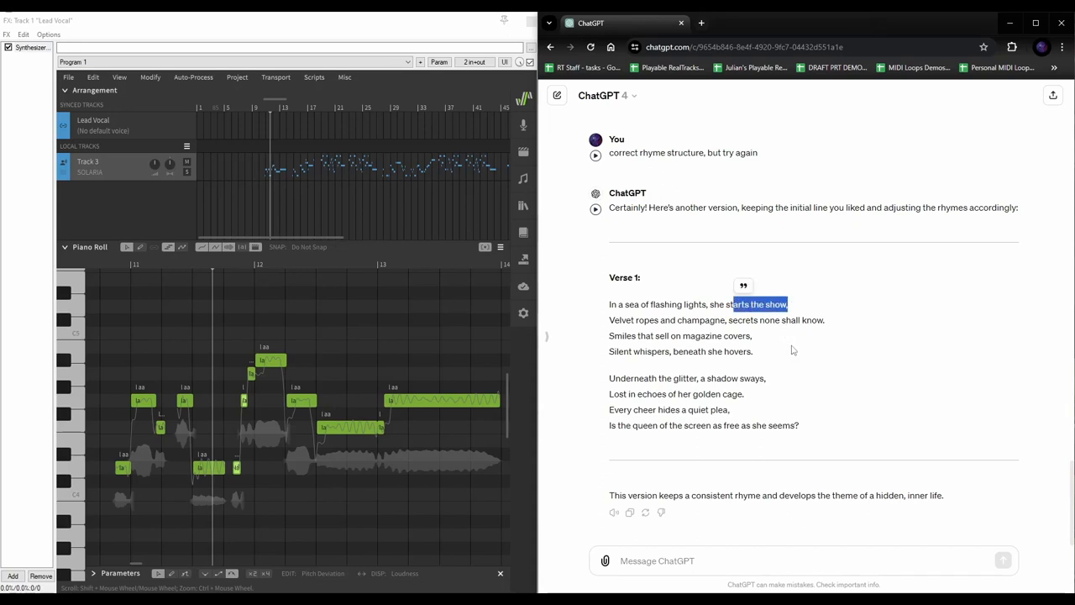
pyautogui.click(758, 302)
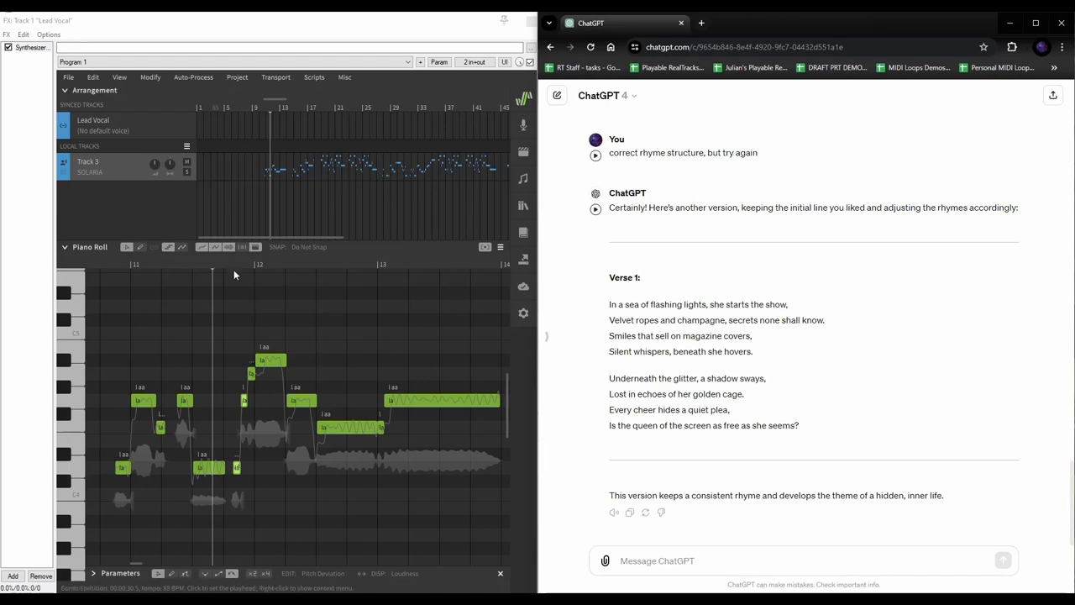
pyautogui.click(244, 404)
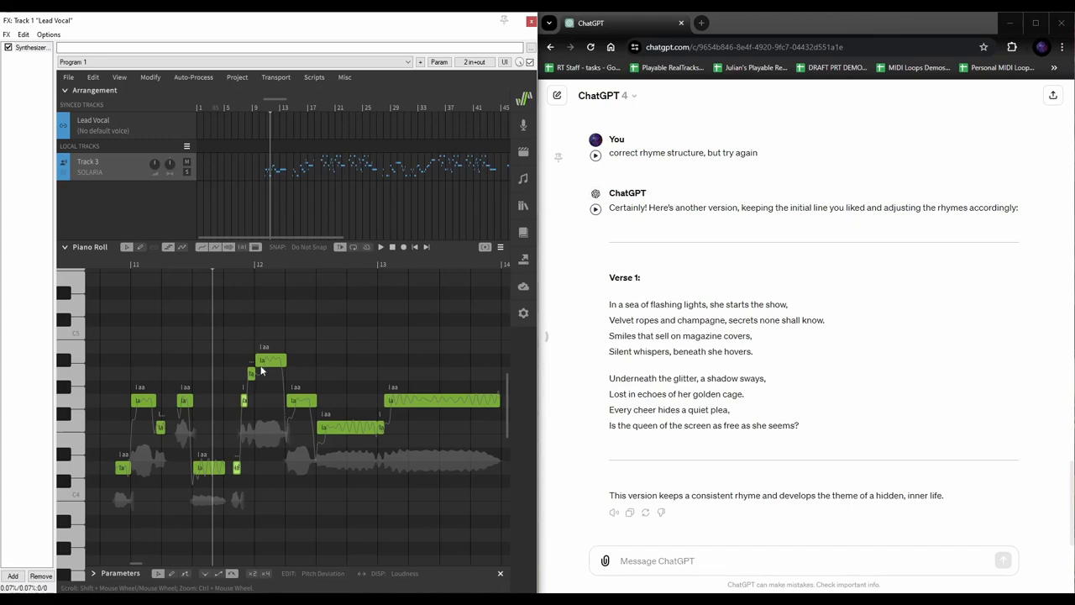
pyautogui.click(102, 265)
pyautogui.hscroll(-1, 275, 368)
pyautogui.hscroll(-3, 275, 367)
pyautogui.click(231, 266)
pyautogui.press('space')
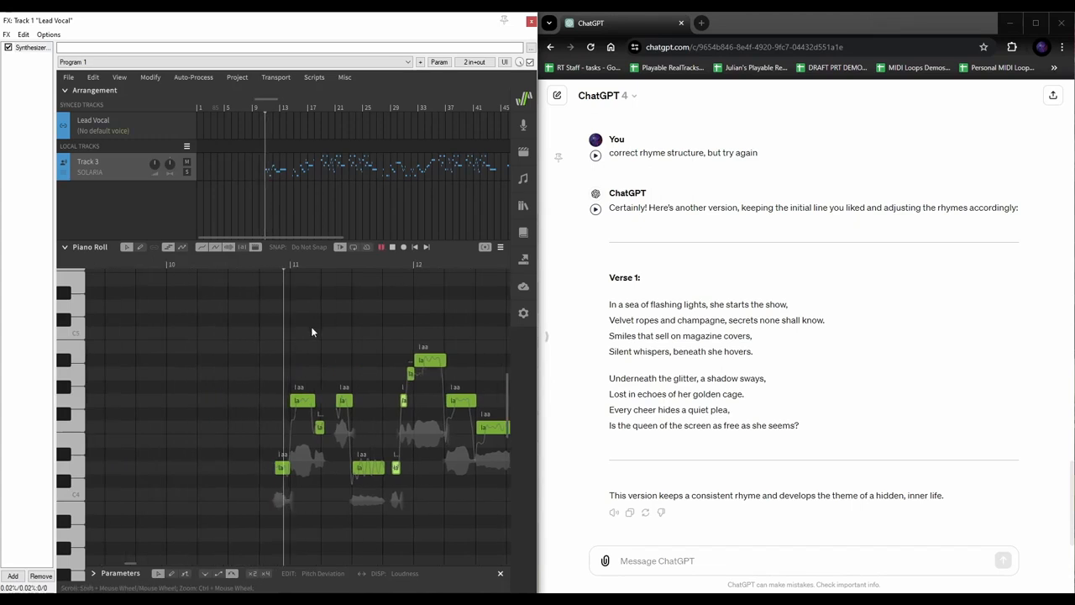
pyautogui.press('space')
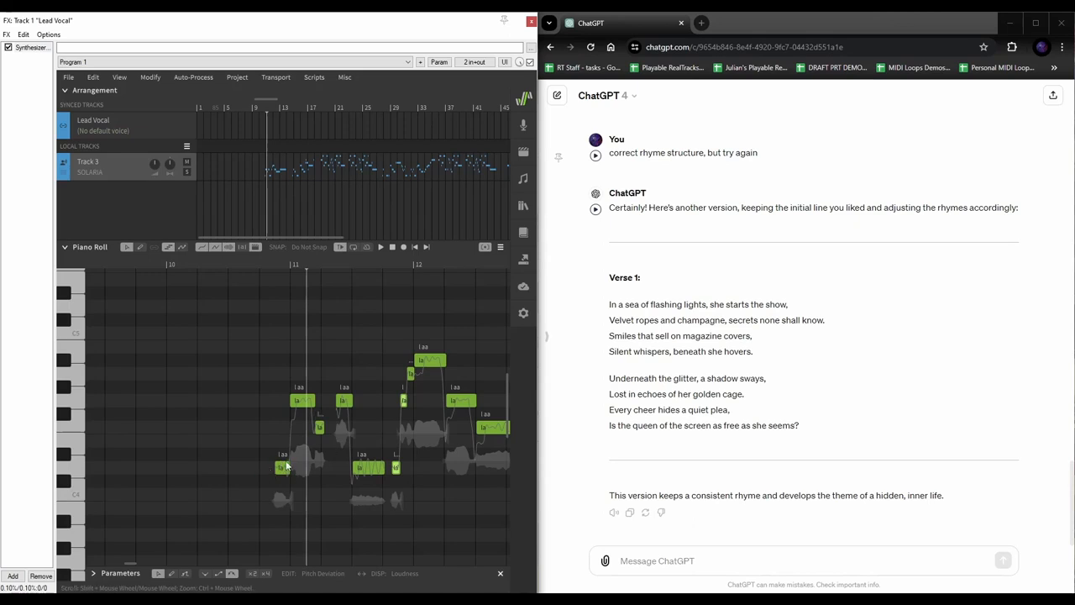
# Add a short new note just before the phrase's first note and play it back
pyautogui.doubleClick(256, 466)
pyautogui.moveTo(240, 473); pyautogui.dragTo(267, 470)
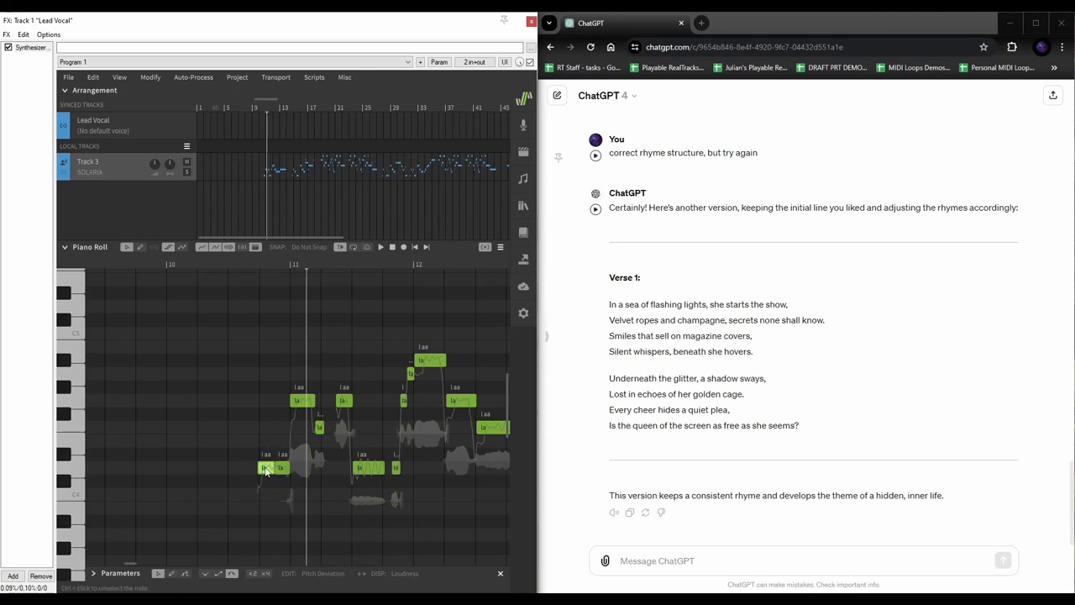
pyautogui.doubleClick(268, 468)
pyautogui.click(231, 398)
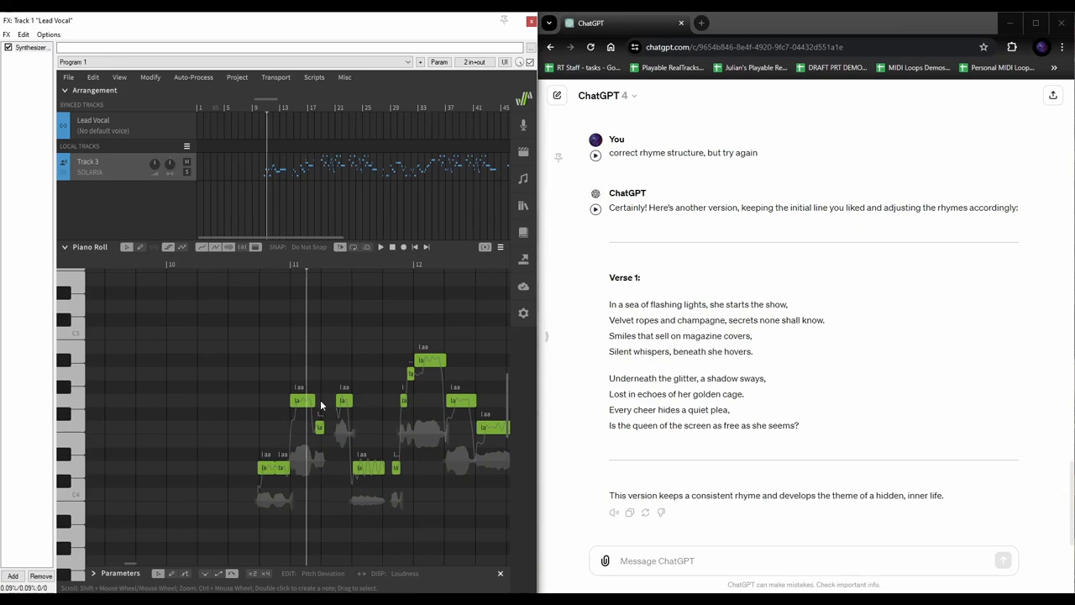
pyautogui.click(242, 264)
pyautogui.press('space')
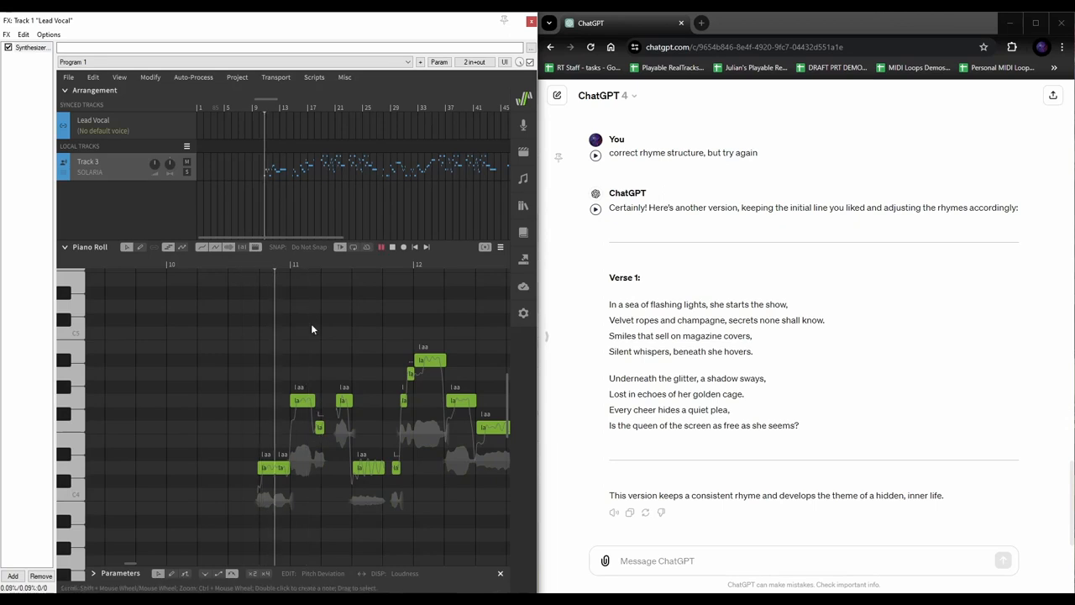
pyautogui.press('space')
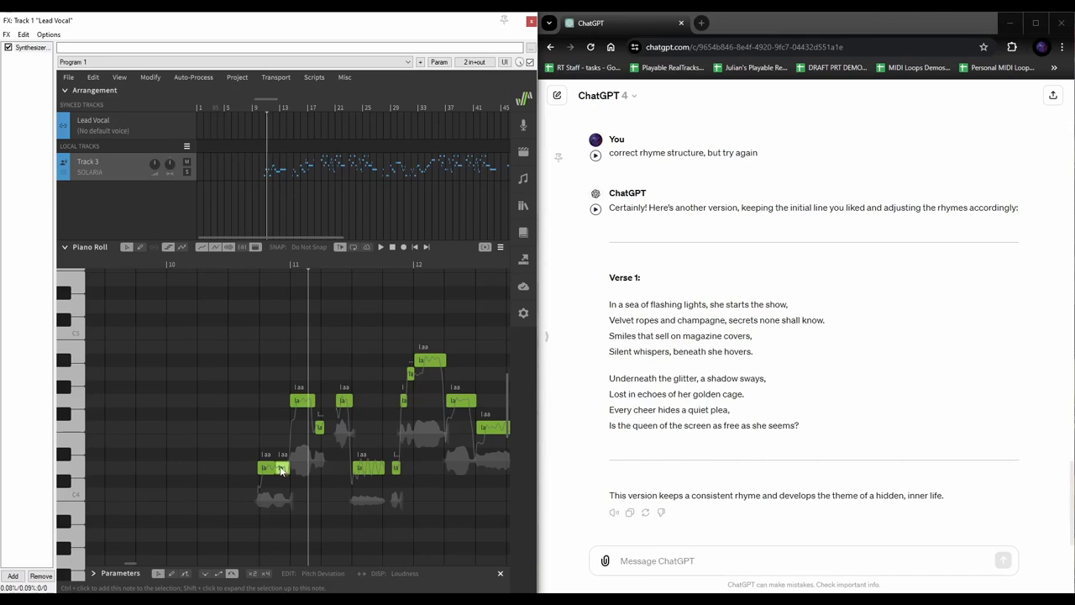
# Shift the boundary between the first two low notes and audition the phrase
pyautogui.hscroll(-4, 280, 468)
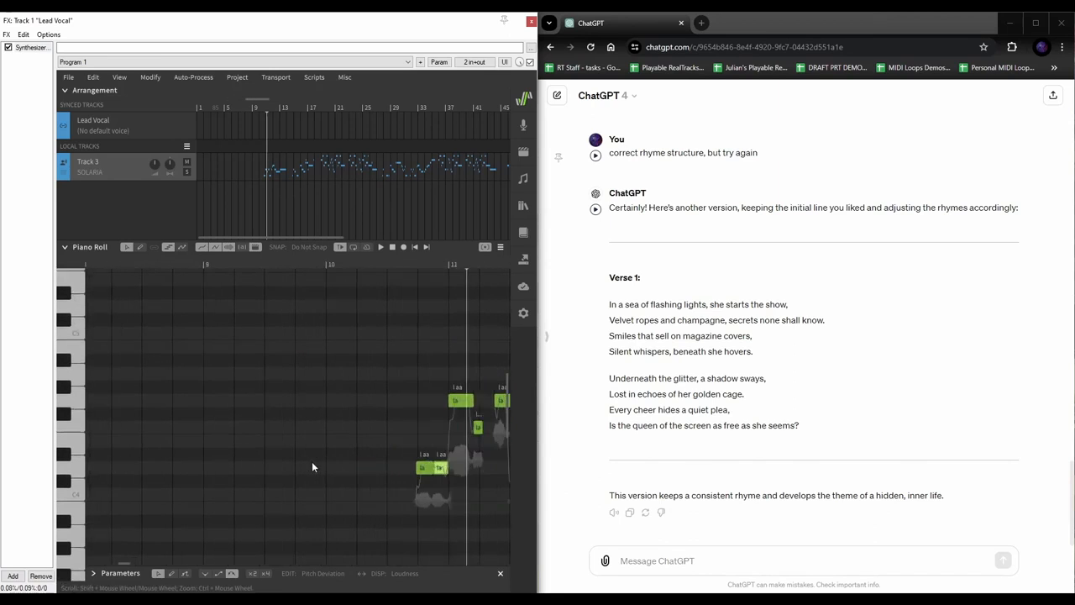
pyautogui.scroll(-1, 313, 466)
pyautogui.hscroll(3, 312, 461)
pyautogui.hscroll(3, 317, 435)
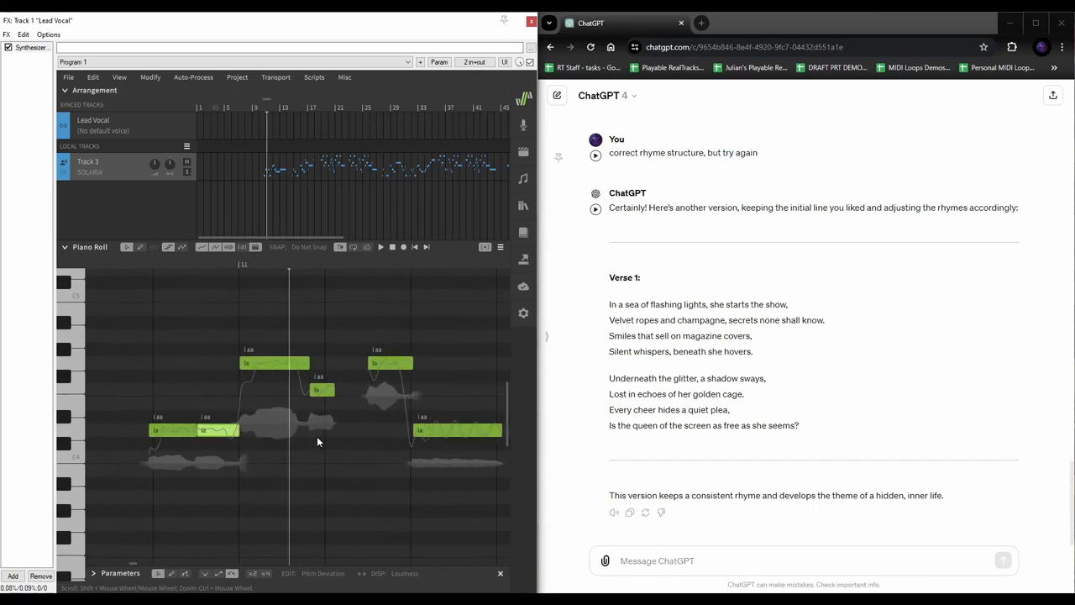
pyautogui.click(182, 269)
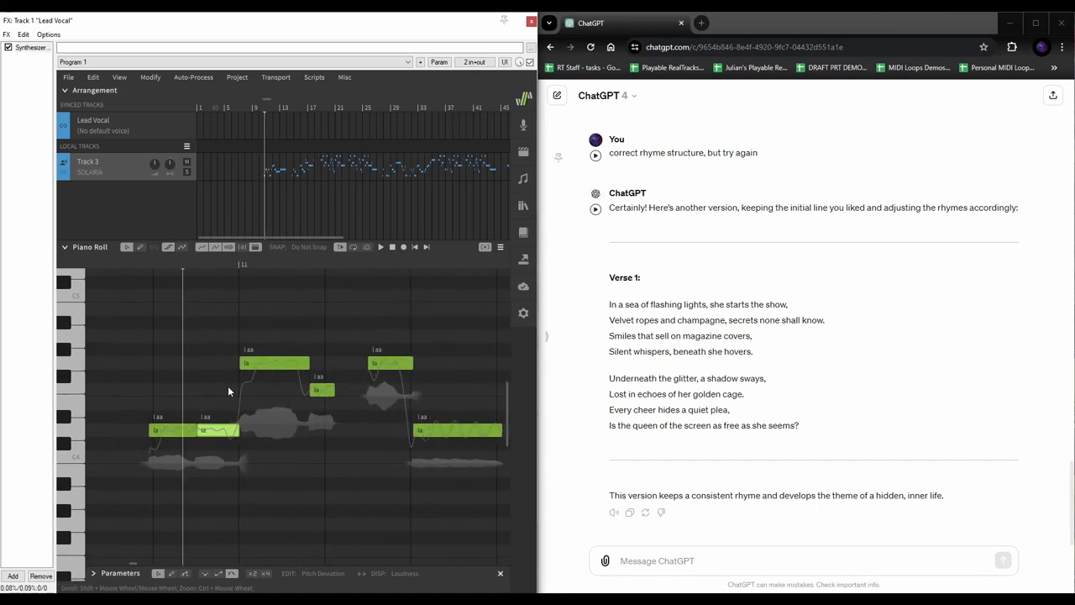
pyautogui.moveTo(199, 434)
pyautogui.mouseDown()
pyautogui.moveTo(233, 432)
pyautogui.moveTo(172, 434)
pyautogui.moveTo(208, 433)
pyautogui.mouseUp()
pyautogui.click(223, 433)
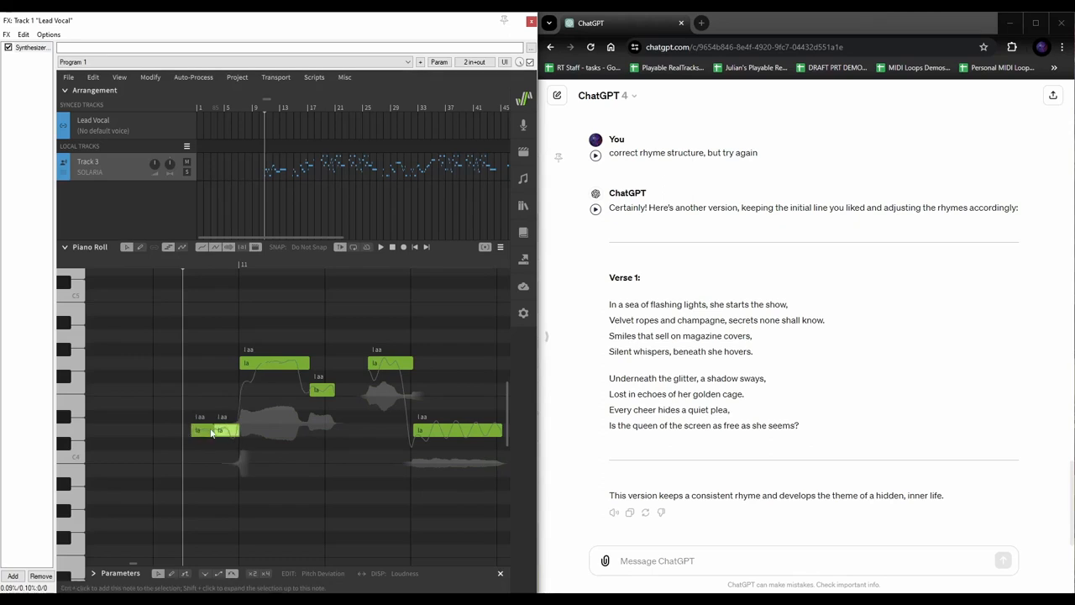
pyautogui.click(206, 432)
pyautogui.moveTo(214, 431); pyautogui.dragTo(217, 431)
pyautogui.press('space')
pyautogui.click(153, 264)
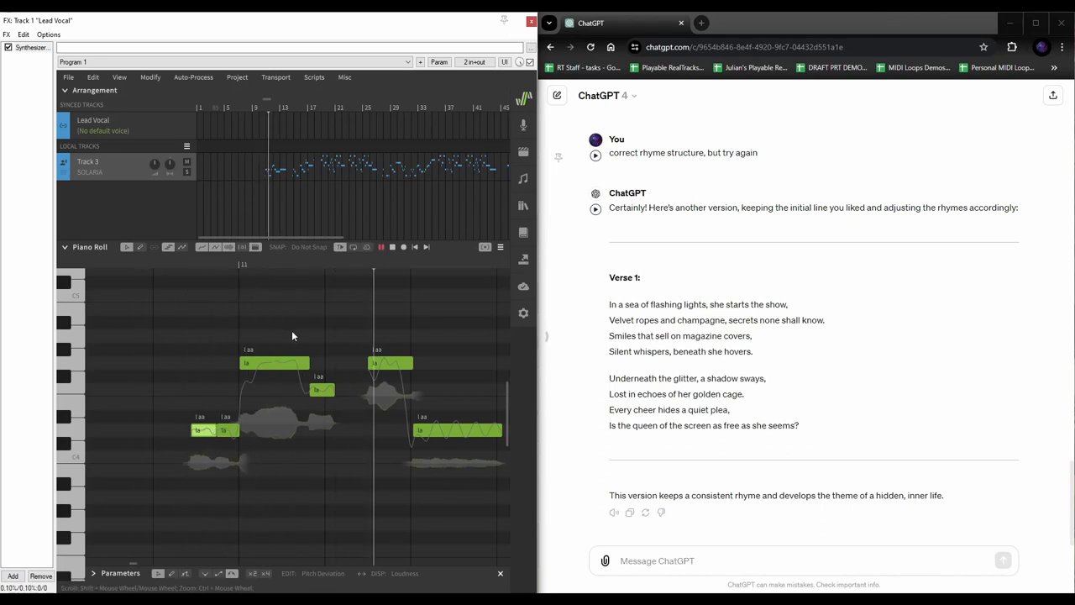
pyautogui.press('space')
# Lengthen the middle note and shorten the two upper notes so each sounds separately, then audition
pyautogui.moveTo(332, 393); pyautogui.dragTo(367, 396)
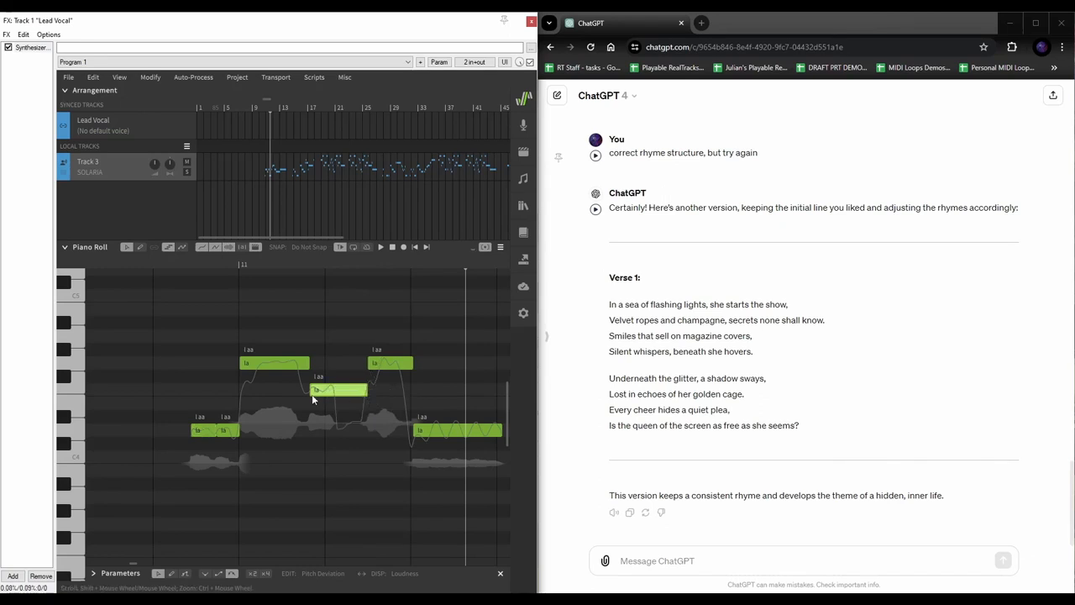
pyautogui.click(202, 432)
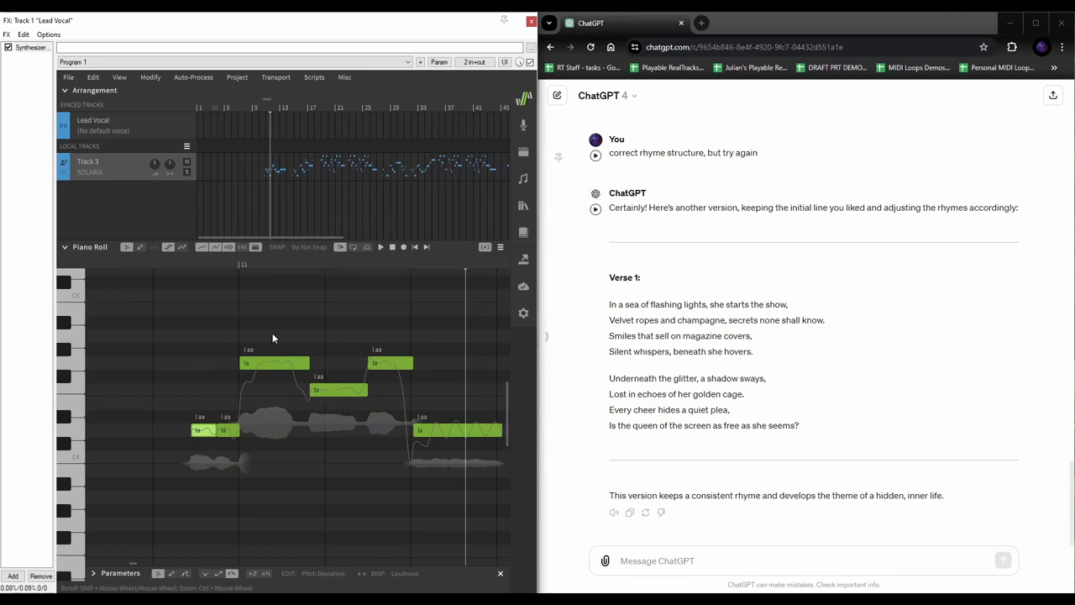
pyautogui.click(175, 264)
pyautogui.press('space')
pyautogui.press('space')
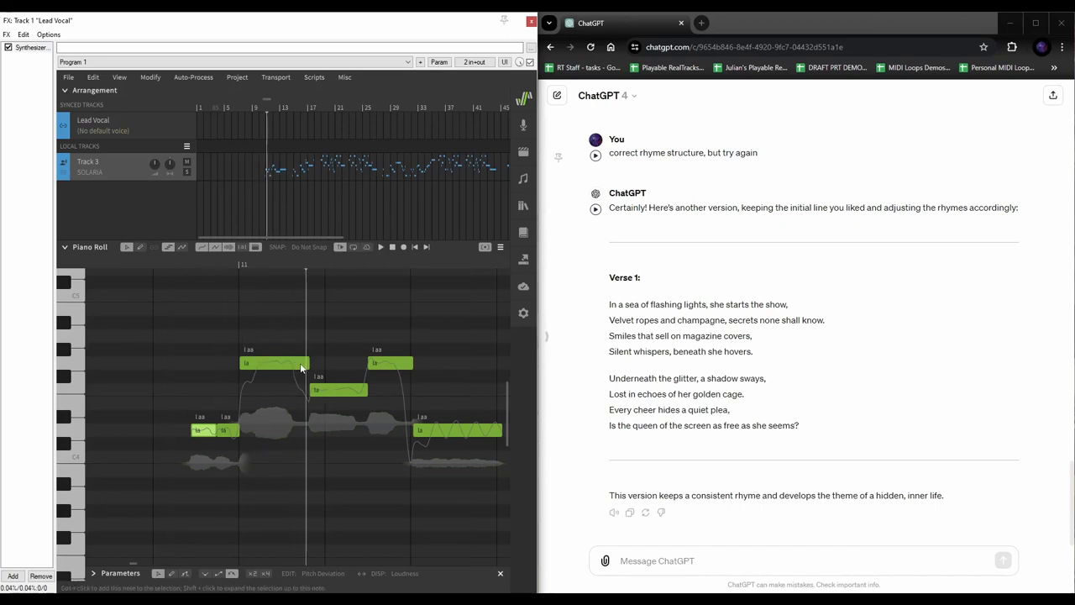
pyautogui.moveTo(303, 367); pyautogui.dragTo(277, 363)
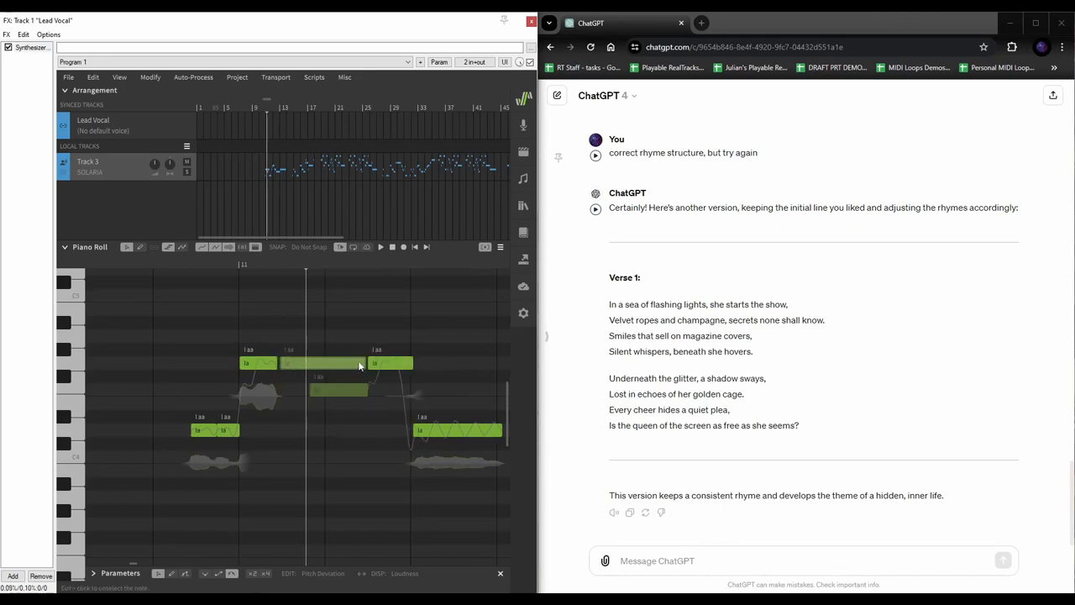
pyautogui.moveTo(360, 366); pyautogui.dragTo(308, 366)
pyautogui.click(308, 367)
pyautogui.click(280, 339)
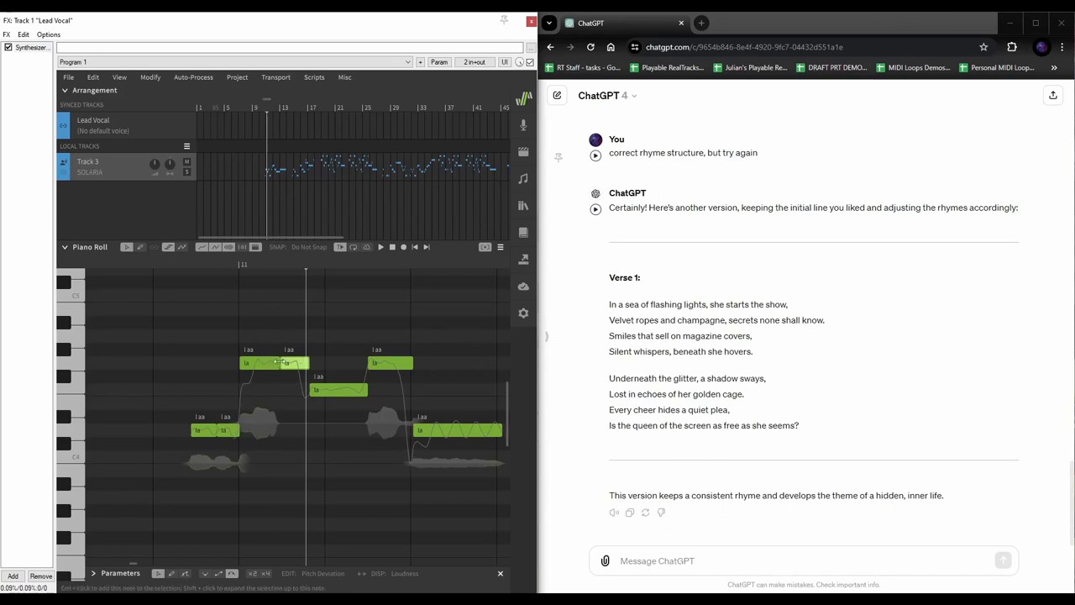
pyautogui.moveTo(280, 363); pyautogui.dragTo(276, 363)
pyautogui.click(195, 264)
pyautogui.press('space')
pyautogui.press('space')
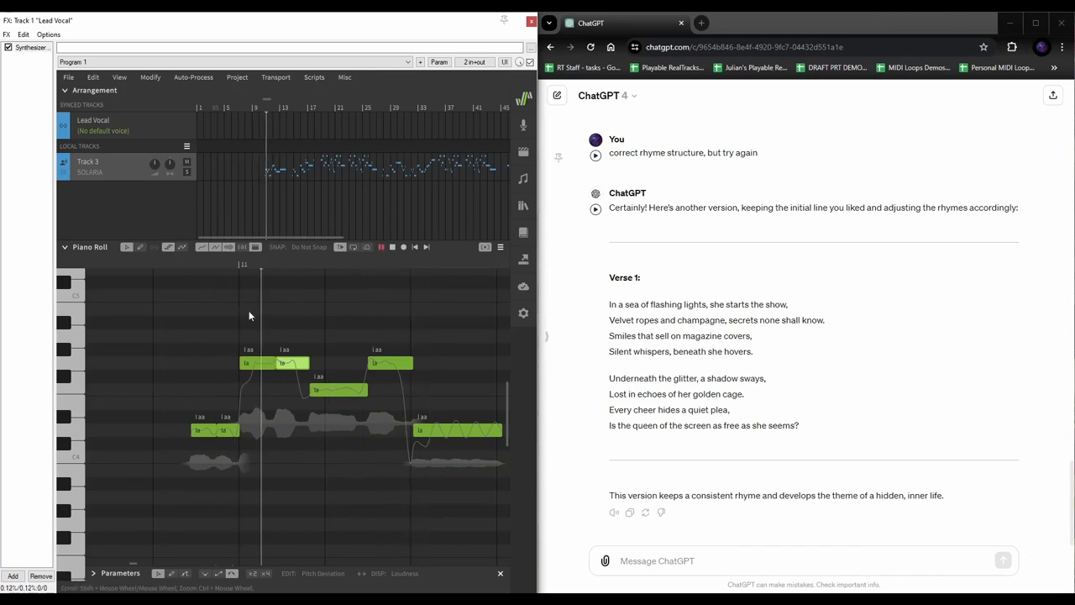
pyautogui.press('space')
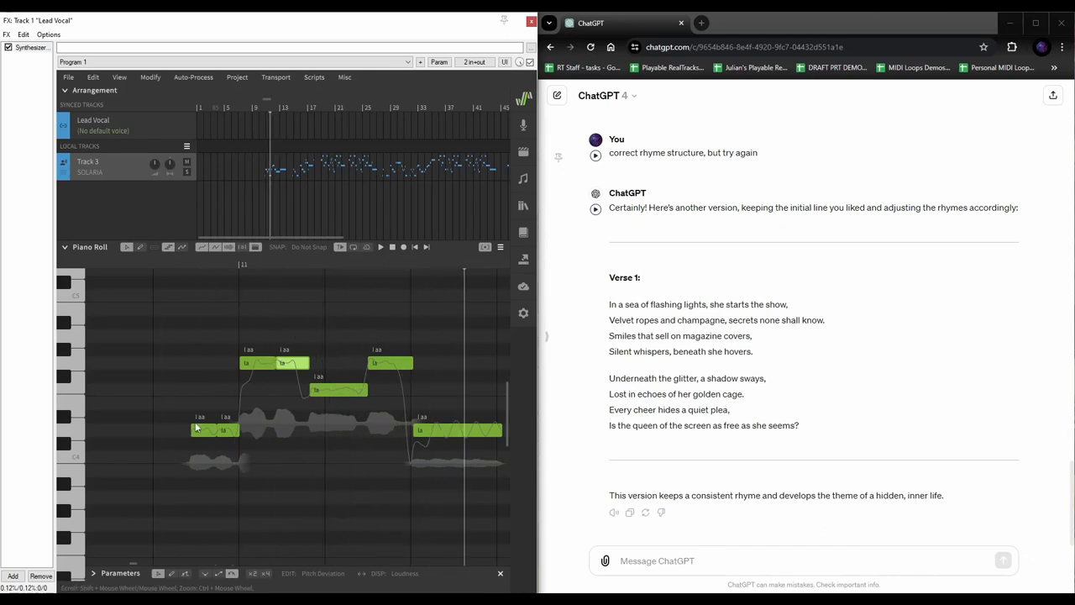
# Enter the lyrics 'in a sea of flashing' with a '+' extension and 'lights' on the phrase's notes
pyautogui.doubleClick(201, 430)
pyautogui.write('in')
pyautogui.press('Tab')
pyautogui.write('a')
pyautogui.press('Tab')
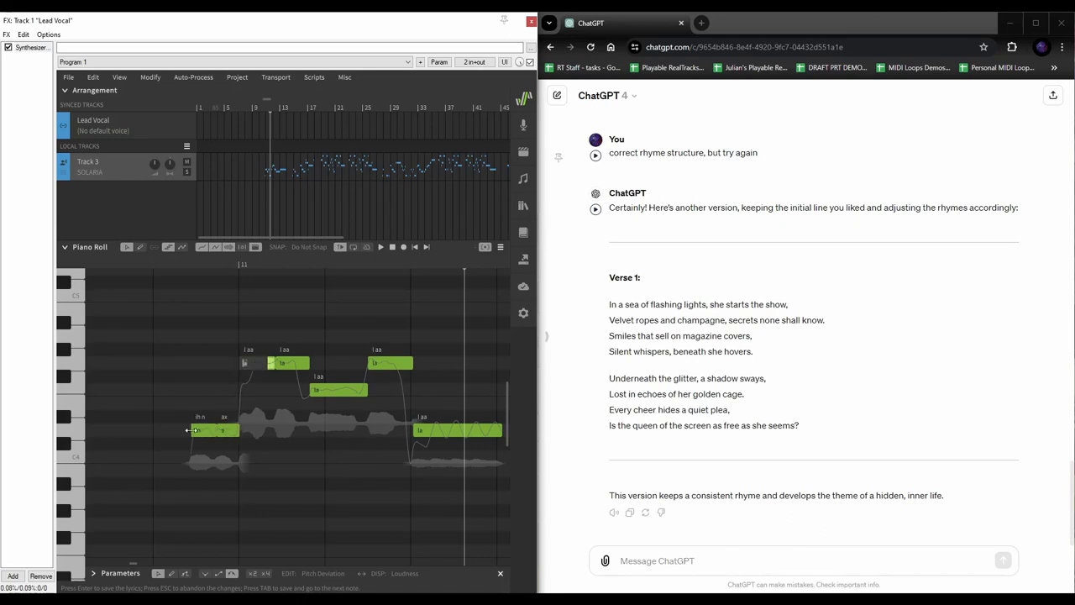
pyautogui.write('sea')
pyautogui.press('Tab')
pyautogui.write('of')
pyautogui.press('Tab')
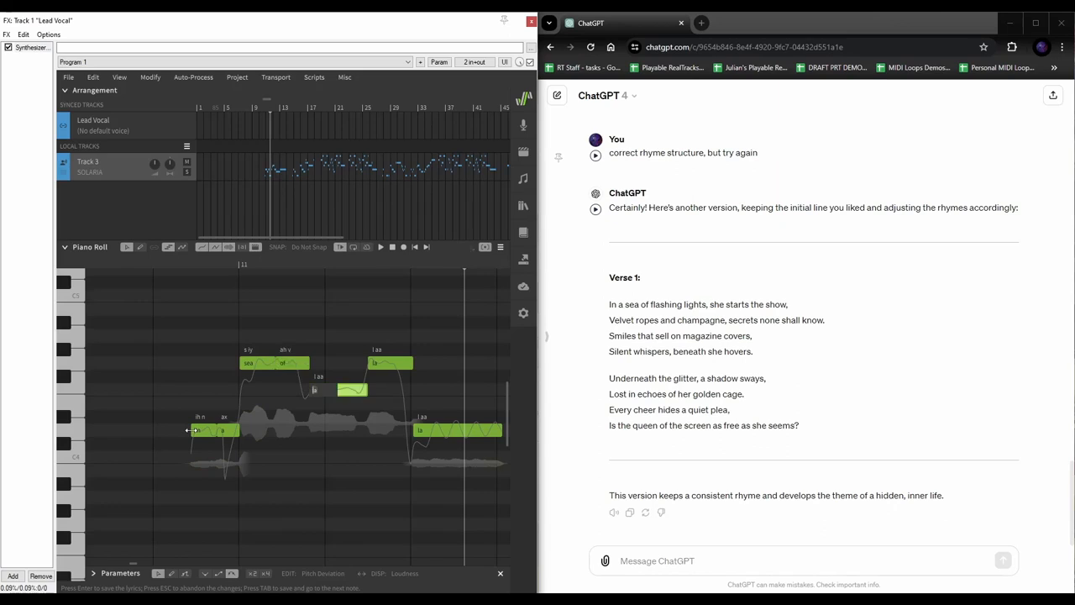
pyautogui.write('flas')
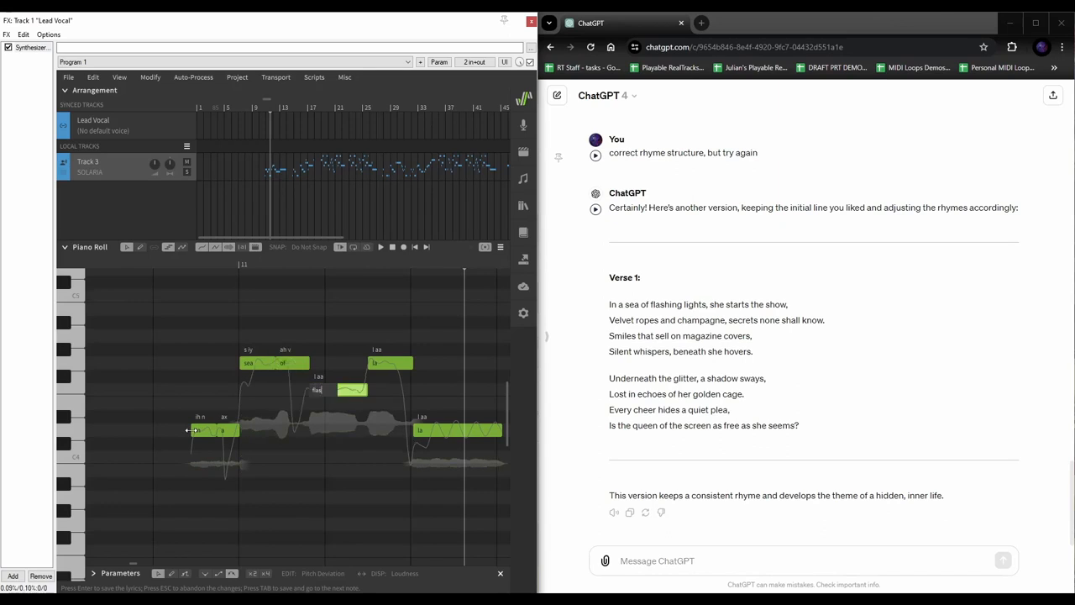
pyautogui.write('hing')
pyautogui.press('Tab')
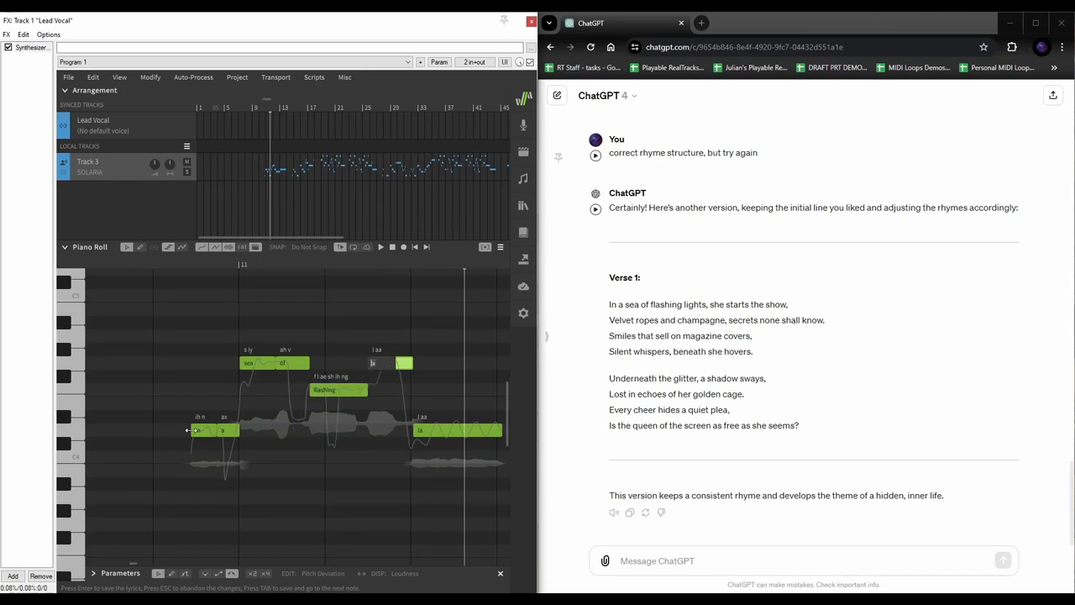
pyautogui.write('+')
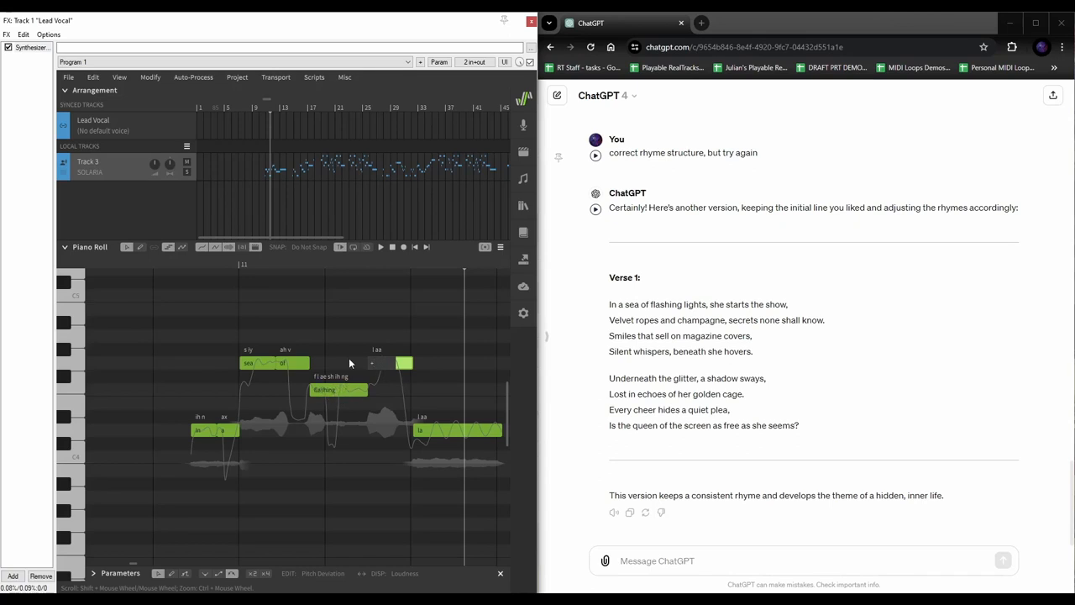
pyautogui.press('Return')
pyautogui.doubleClick(429, 430)
pyautogui.write('lights')
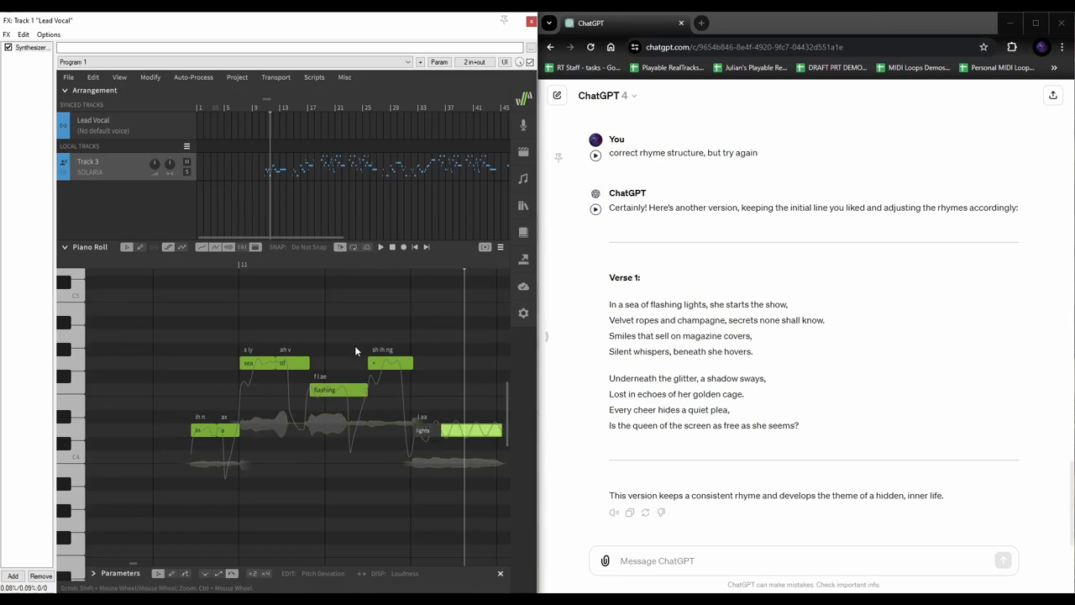
pyautogui.press('Return')
# Play back the new lyrics and set the playhead just before the sung phrase
pyautogui.click(159, 264)
pyautogui.press('space')
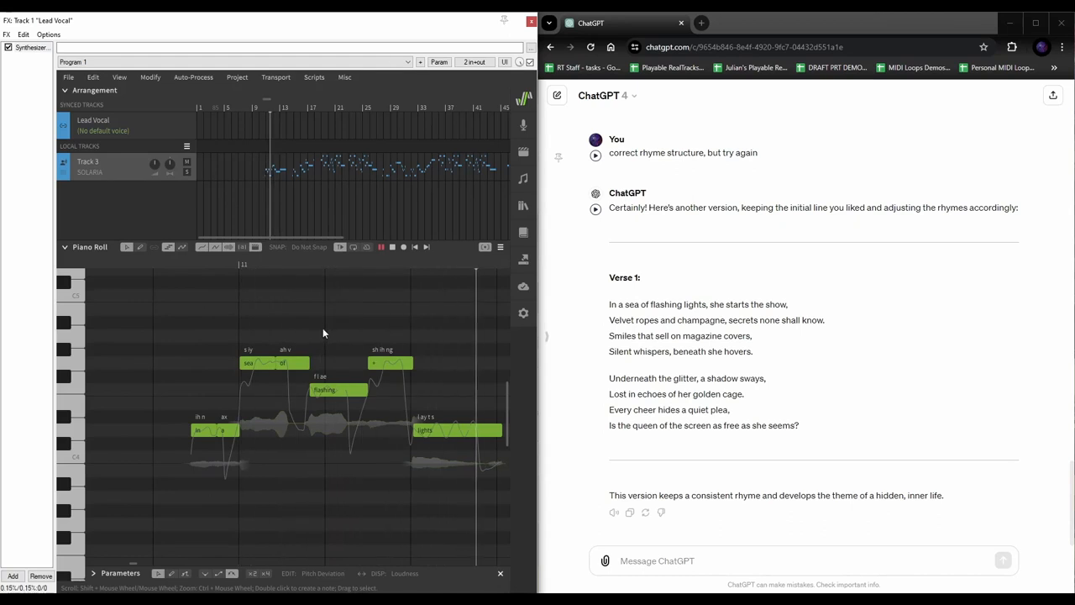
pyautogui.press('space')
pyautogui.hscroll(-5, 382, 425)
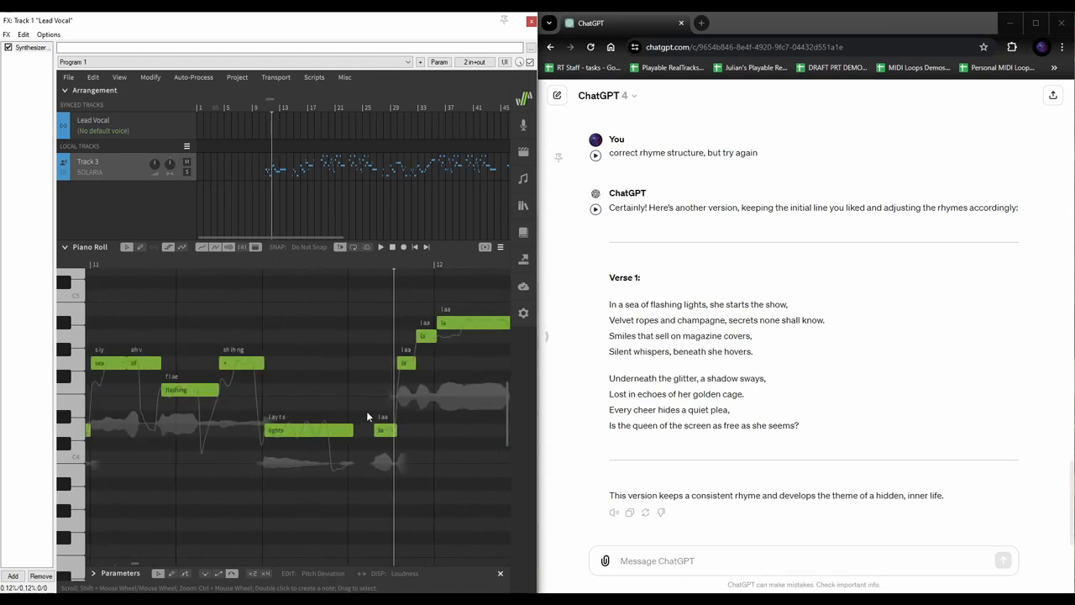
pyautogui.hscroll(2, 391, 362)
pyautogui.hscroll(-2, 262, 355)
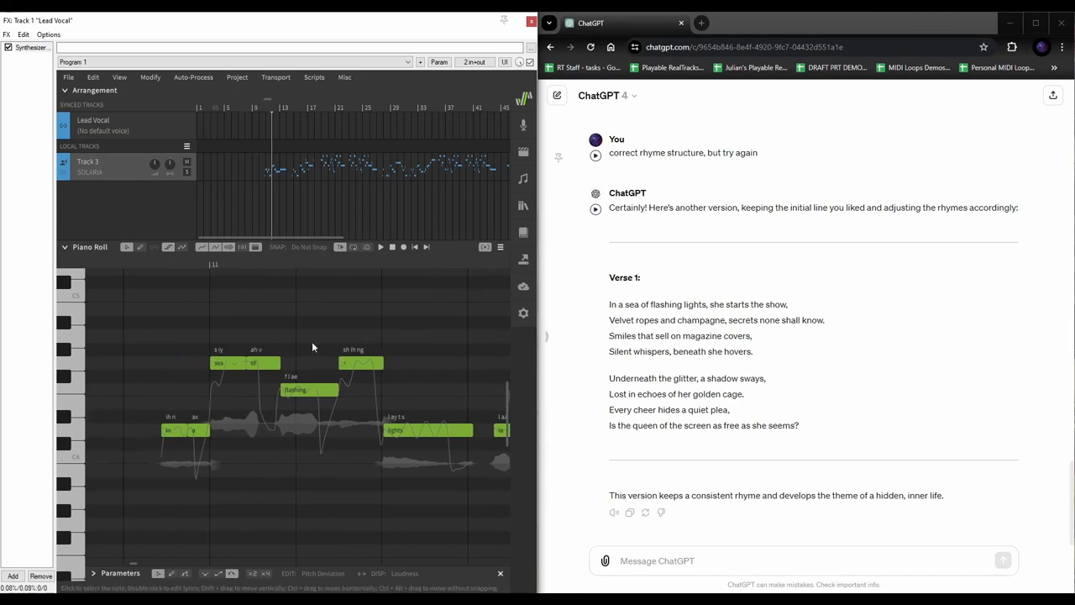
pyautogui.click(128, 260)
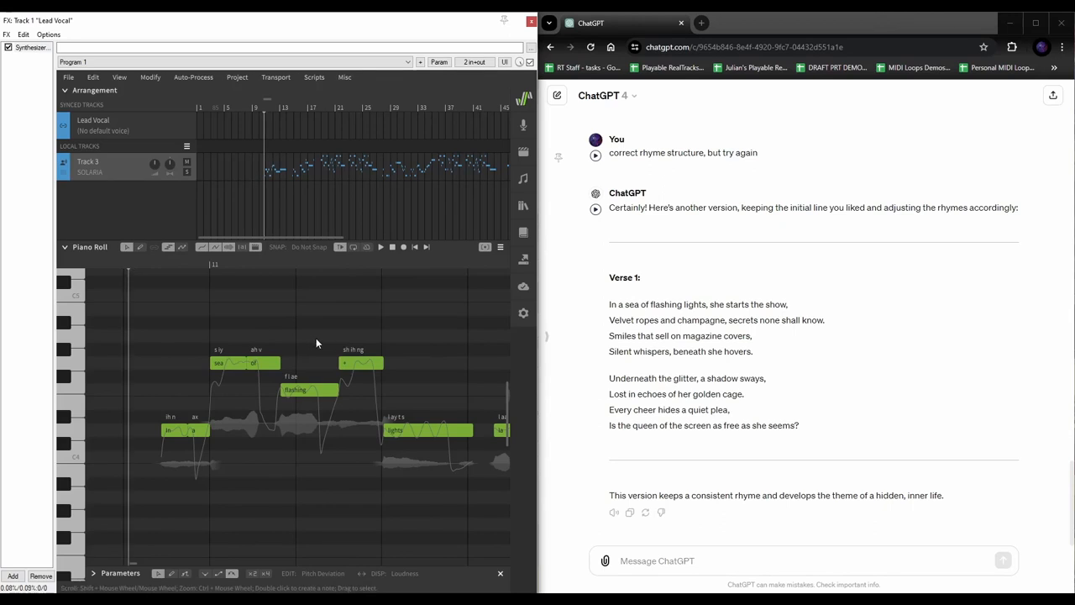
pyautogui.hscroll(2, 316, 343)
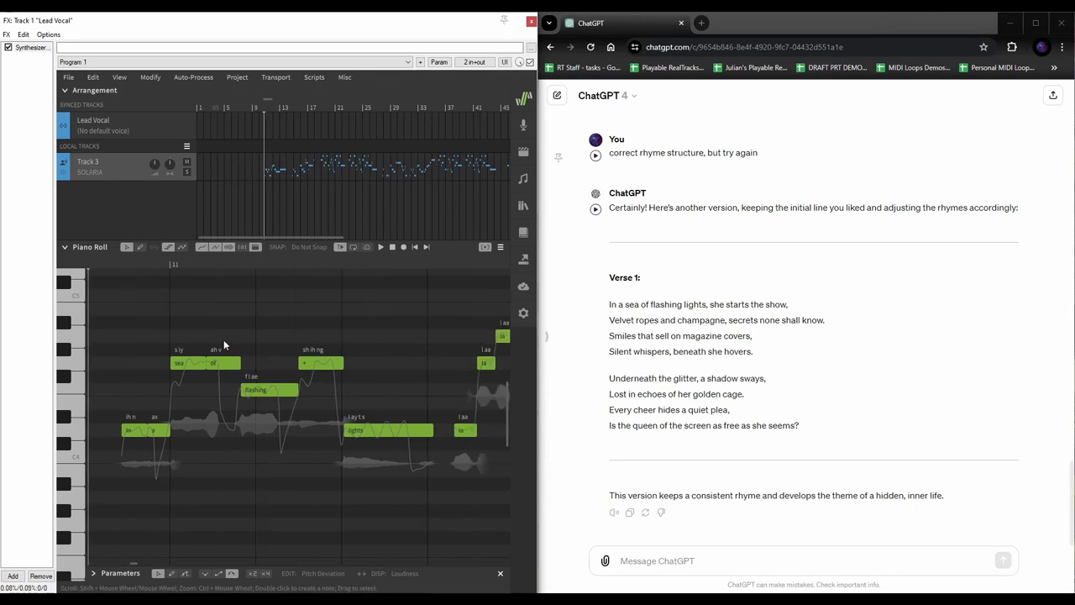
pyautogui.hscroll(15, 252, 341)
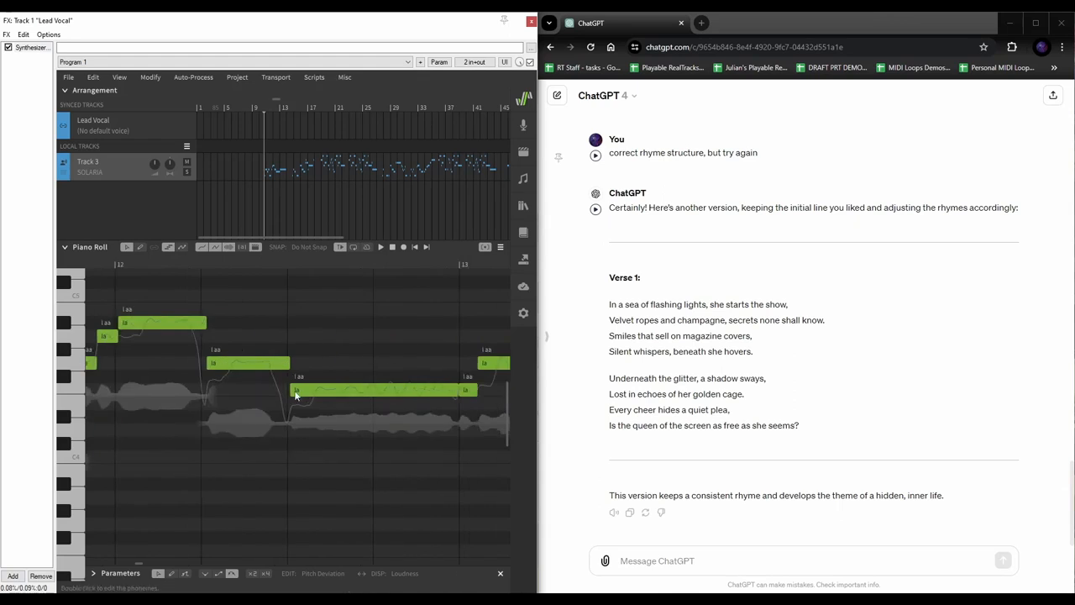
pyautogui.hscroll(-20, 308, 332)
pyautogui.hscroll(4, 320, 377)
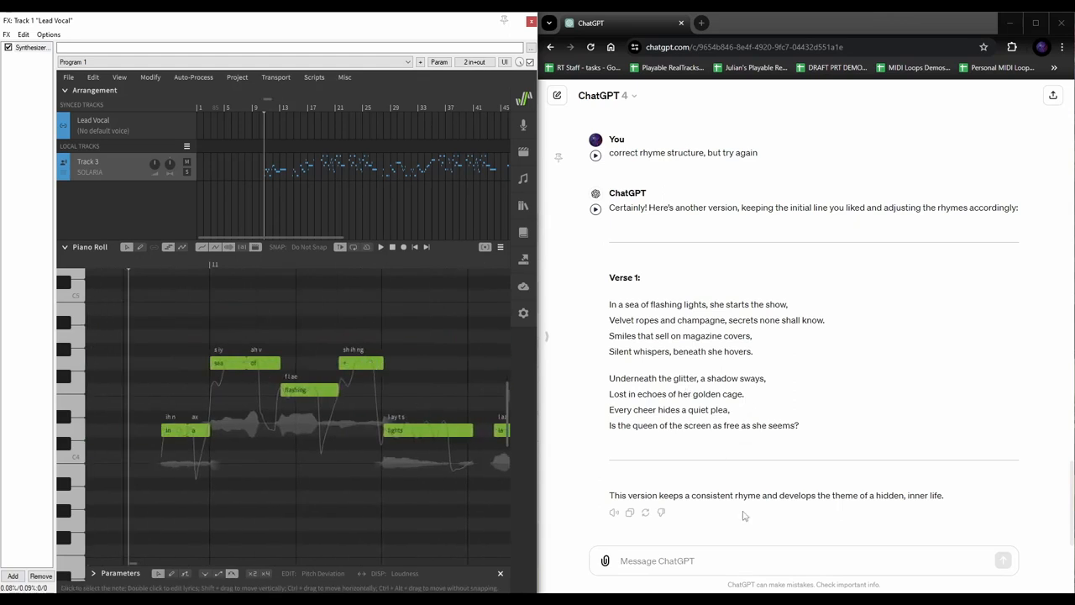
pyautogui.click(724, 558)
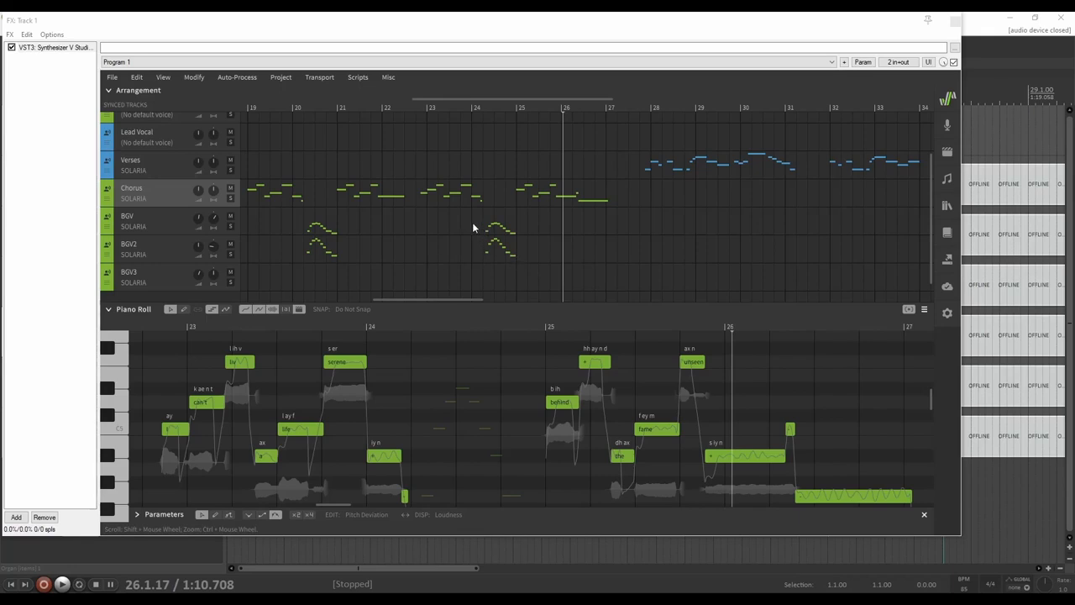
# Zoom out to the full vocal arrangement and place the playhead near the start of bar 10
pyautogui.scroll(-1, 472, 226)
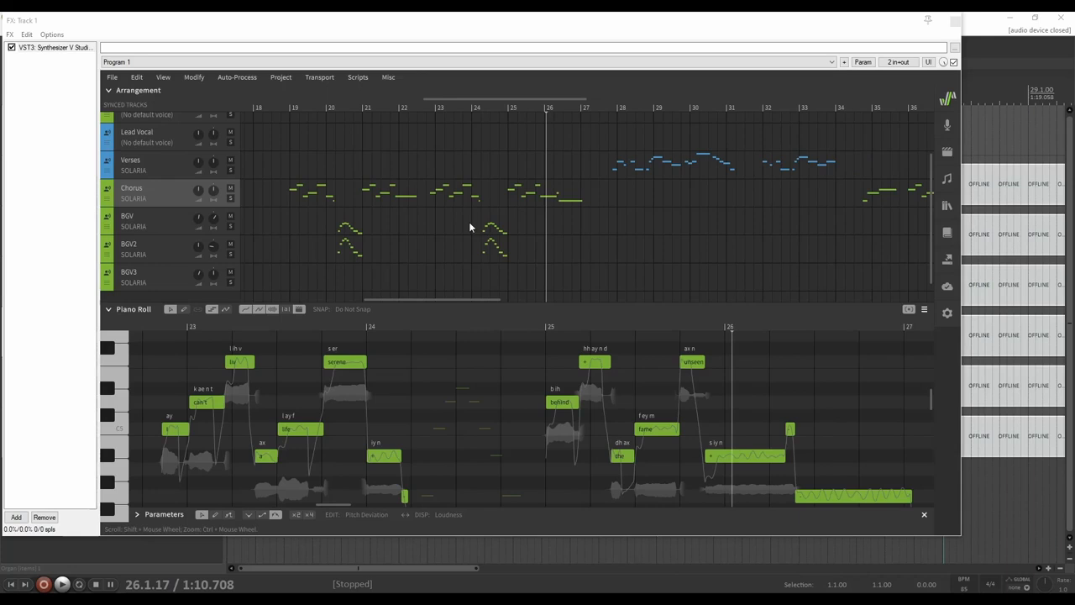
pyautogui.scroll(-1, 469, 225)
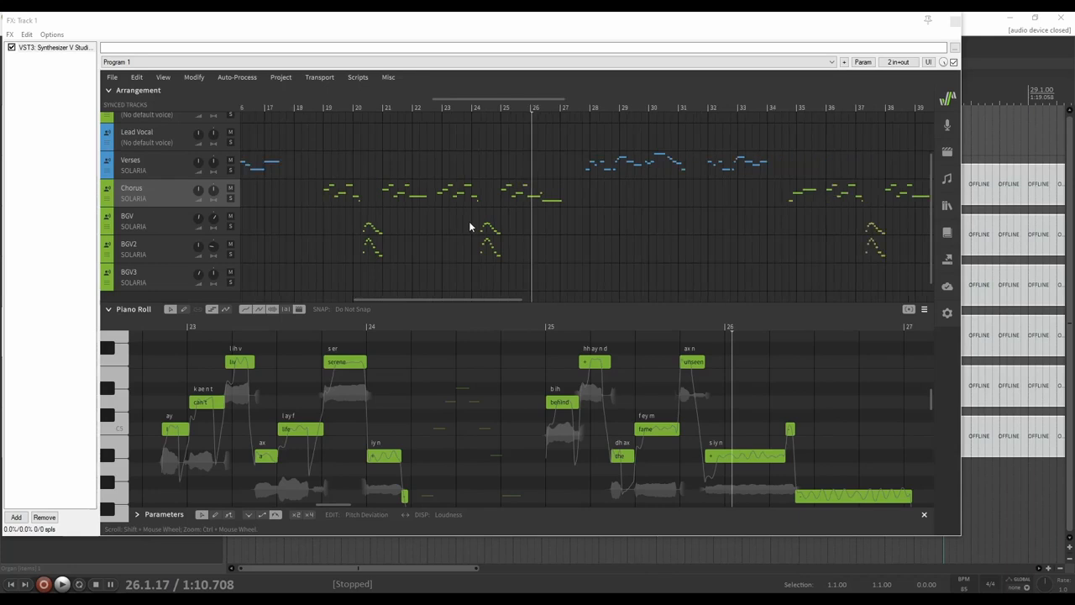
pyautogui.scroll(-1, 470, 225)
pyautogui.scroll(1, 440, 186)
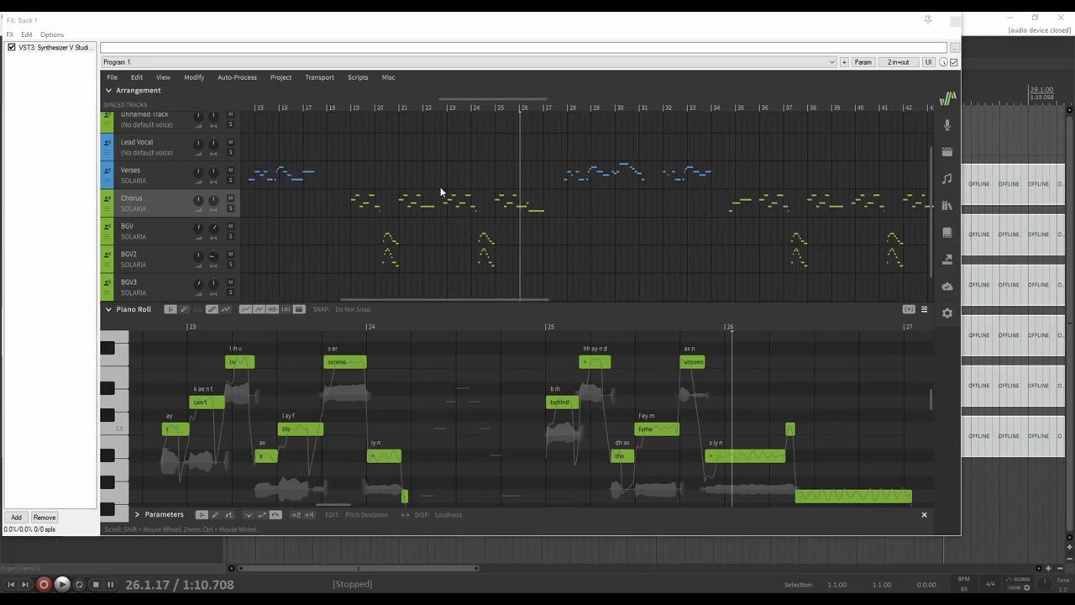
pyautogui.click(352, 112)
pyautogui.hscroll(-2, 394, 175)
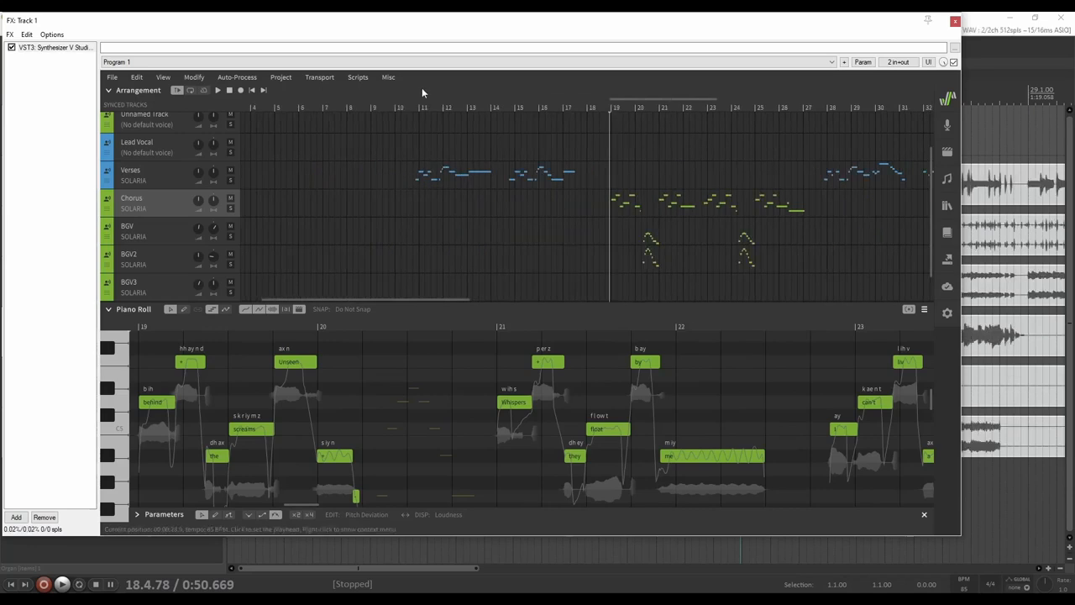
pyautogui.click(409, 110)
pyautogui.scroll(1, 447, 172)
pyautogui.scroll(2, 448, 175)
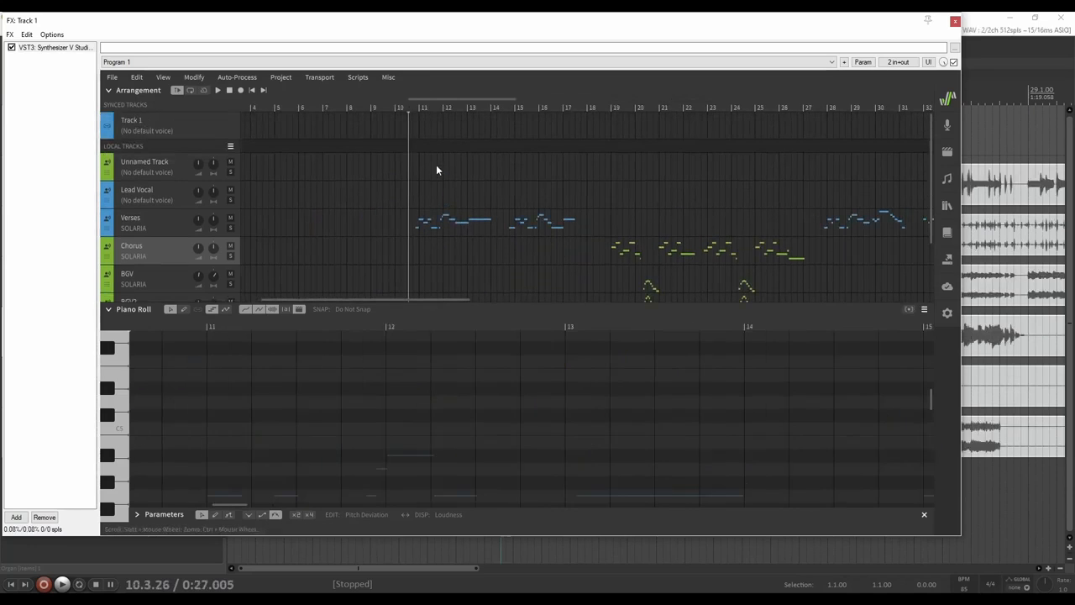
pyautogui.click(398, 109)
pyautogui.click(404, 111)
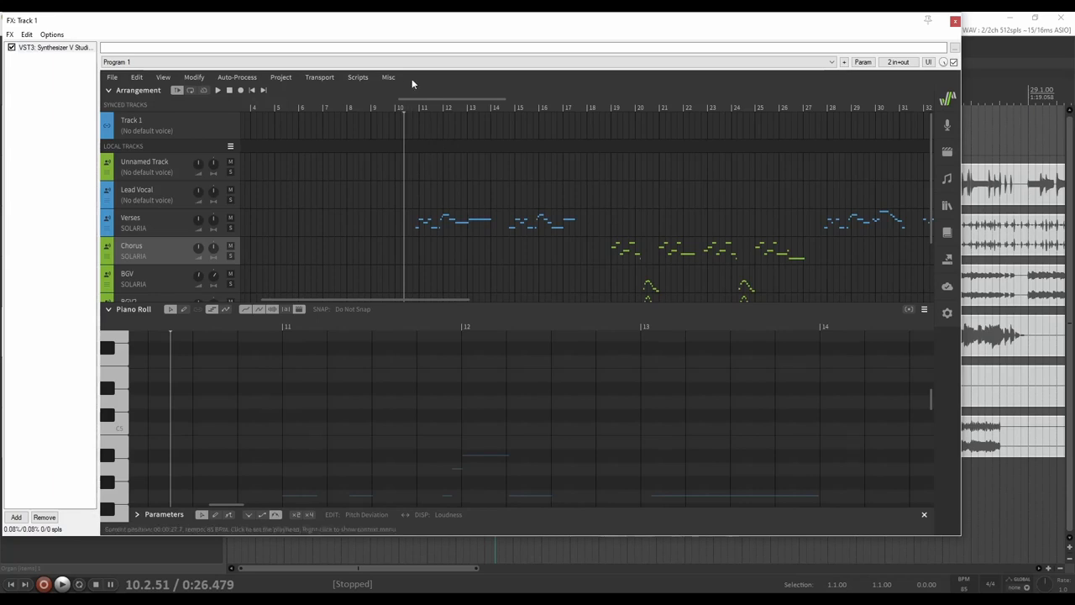
pyautogui.click(400, 108)
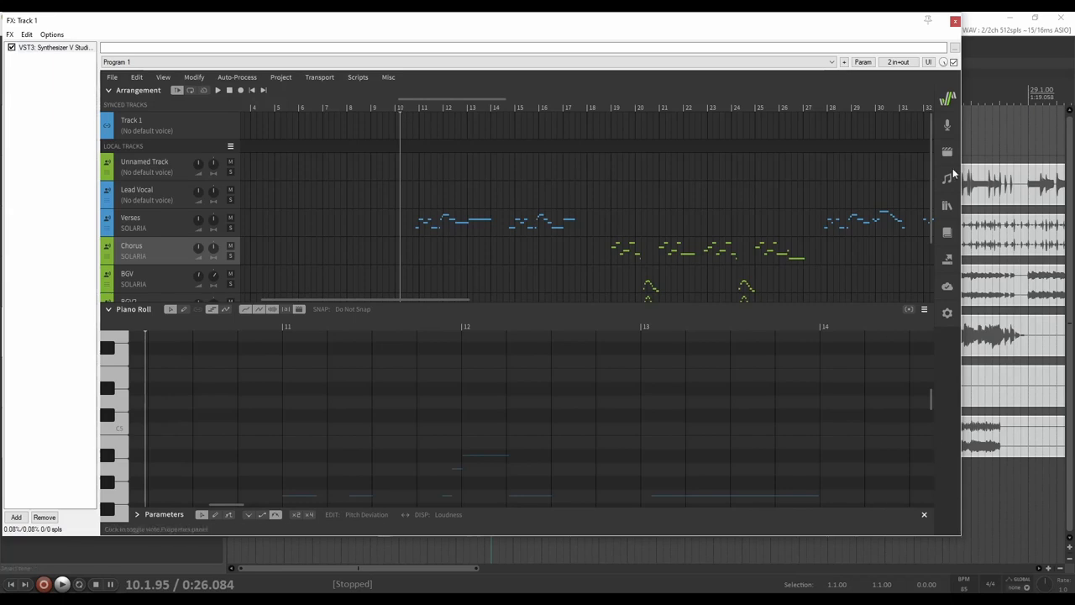
# Compare the Verses, Unnamed and Lead Vocal tracks' notes, ending back on Verses
pyautogui.click(155, 221)
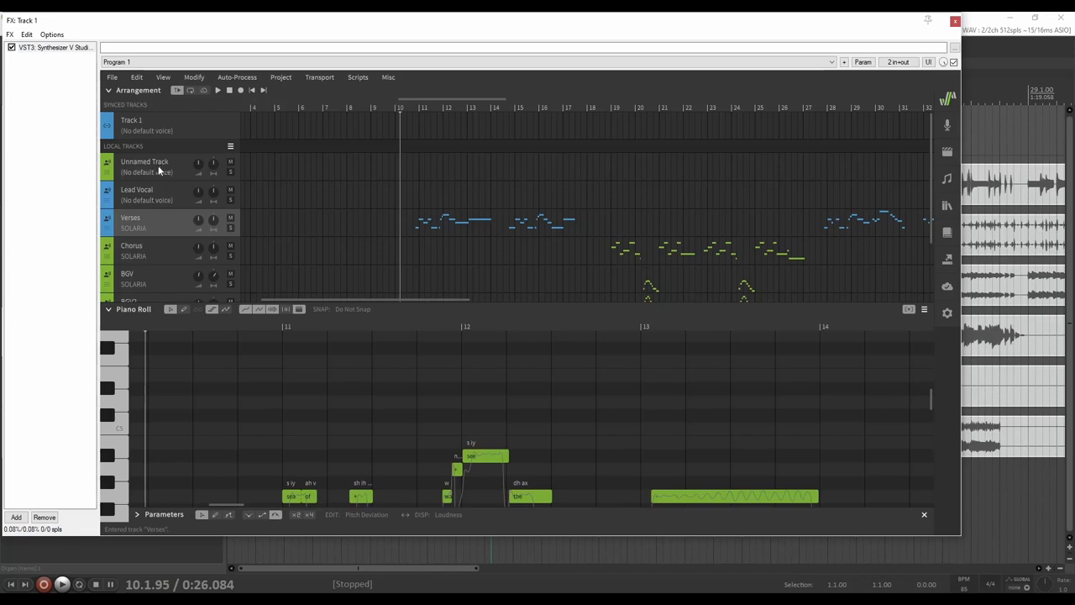
pyautogui.click(160, 168)
pyautogui.click(169, 199)
pyautogui.click(163, 220)
pyautogui.scroll(-3, 169, 220)
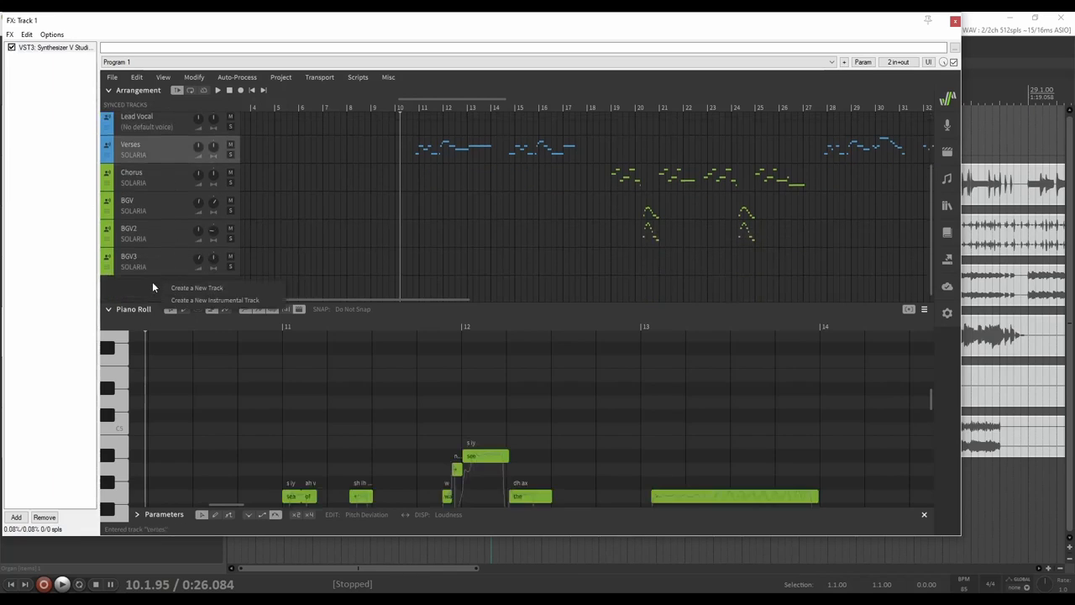
pyautogui.scroll(1, 168, 169)
pyautogui.scroll(1, 167, 174)
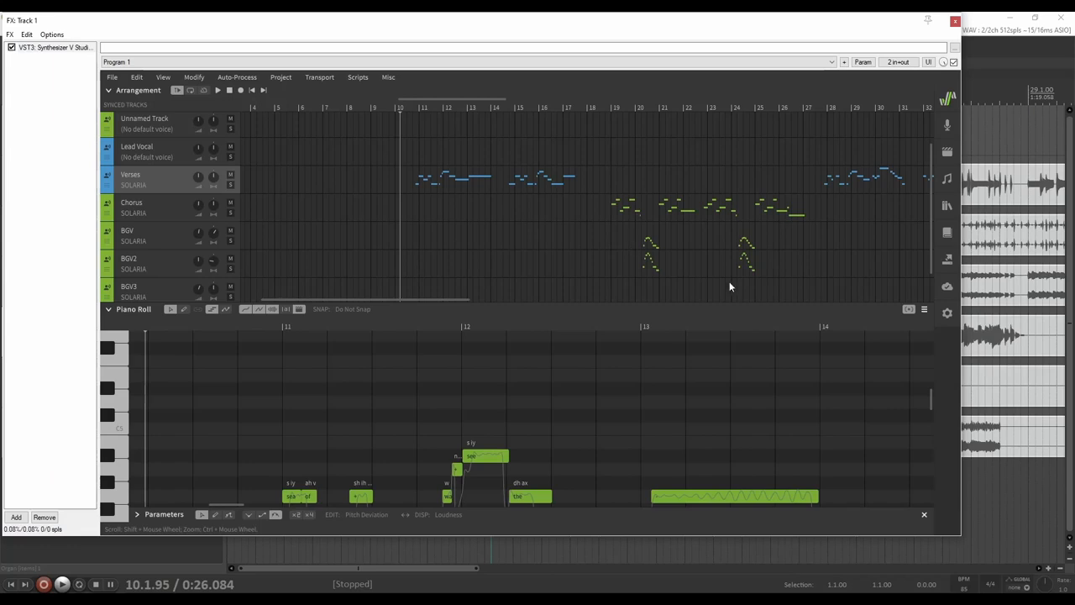
# Compare the BGV, BGV2 and BGV3 backing-vocal parts by switching between them
pyautogui.click(157, 233)
pyautogui.click(167, 261)
pyautogui.click(168, 234)
pyautogui.click(163, 288)
pyautogui.click(162, 264)
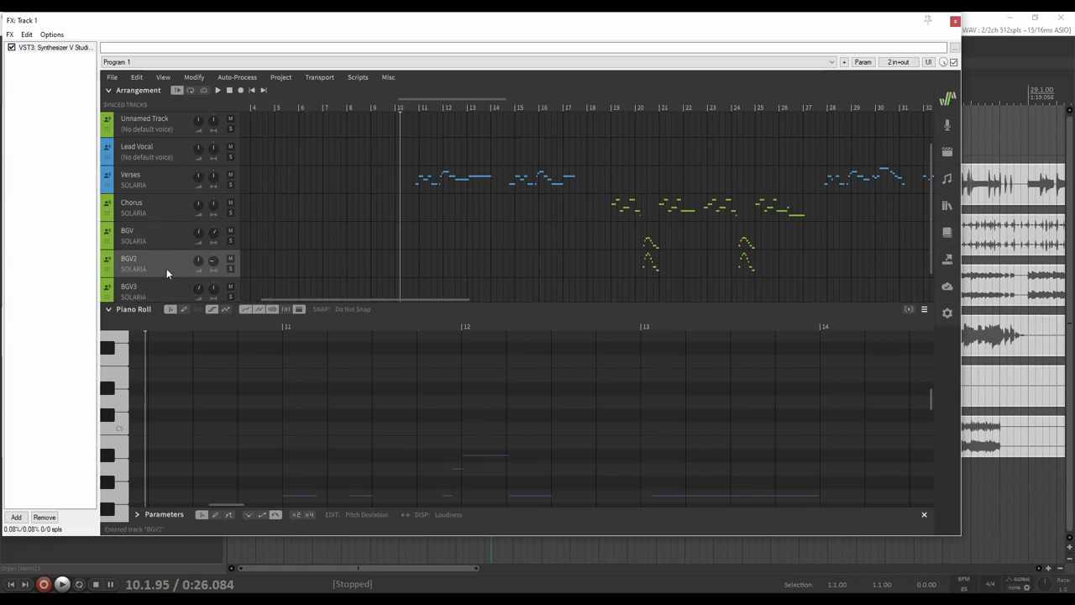
pyautogui.click(168, 234)
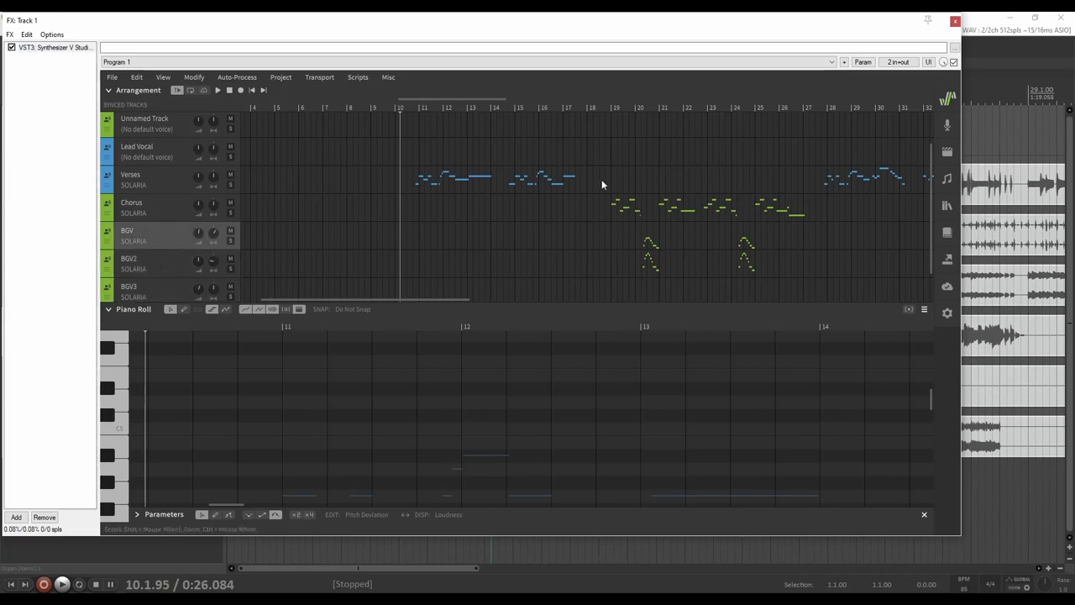
pyautogui.click(158, 264)
pyautogui.click(160, 234)
pyautogui.click(166, 267)
pyautogui.click(166, 242)
pyautogui.click(167, 265)
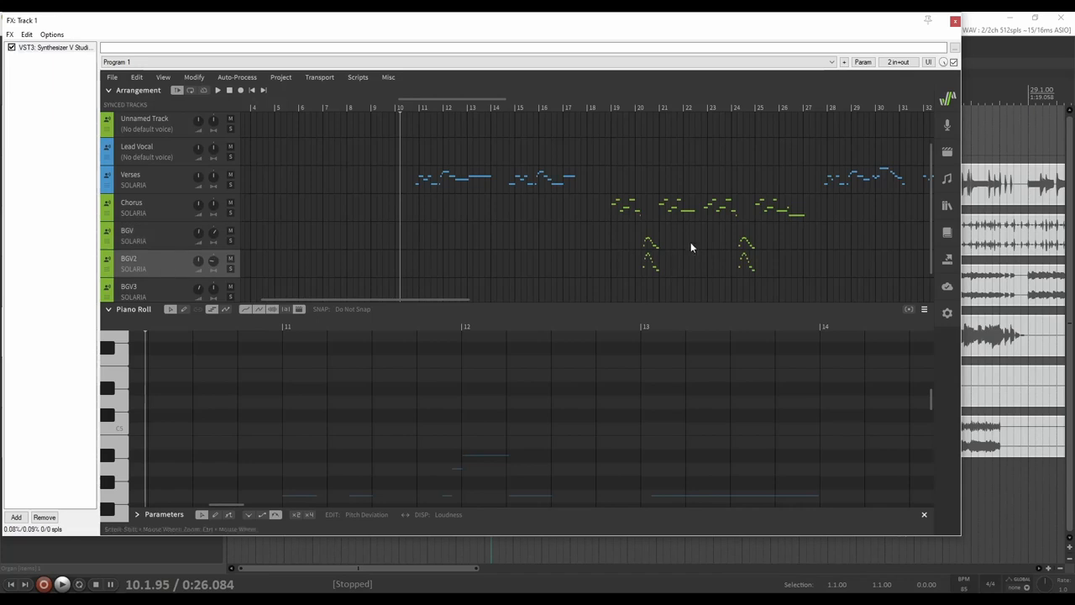
# Scroll the arrangement right to the BGV harmony passages around bars 45–52
pyautogui.hscroll(5, 641, 204)
pyautogui.hscroll(-2, 640, 206)
pyautogui.hscroll(9, 640, 206)
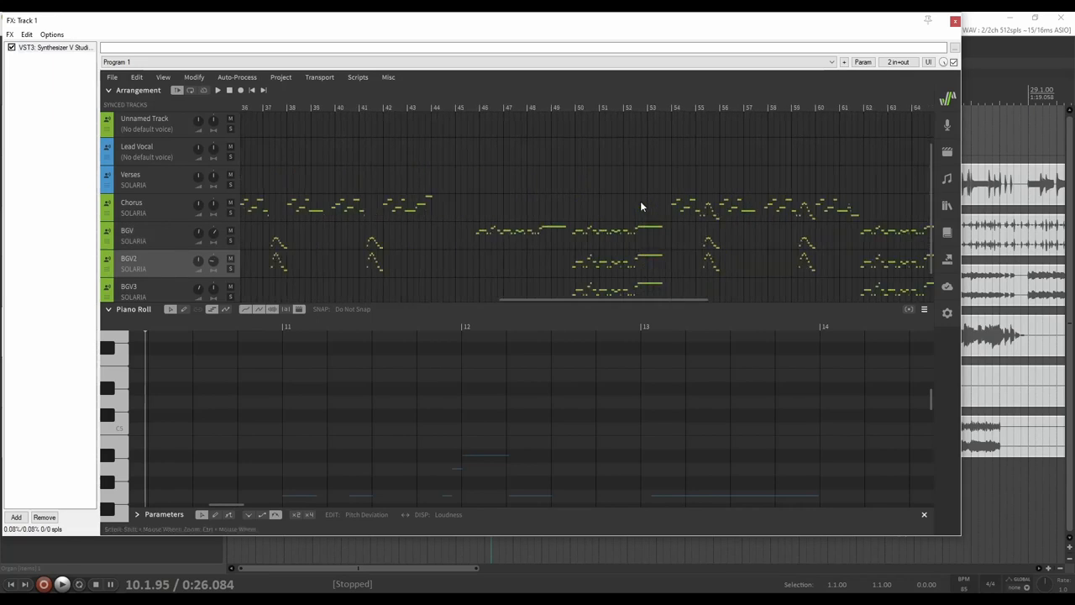
pyautogui.scroll(-1, 640, 206)
# Set the playhead at bar 49, then scroll the arrangement back to the left
pyautogui.click(563, 108)
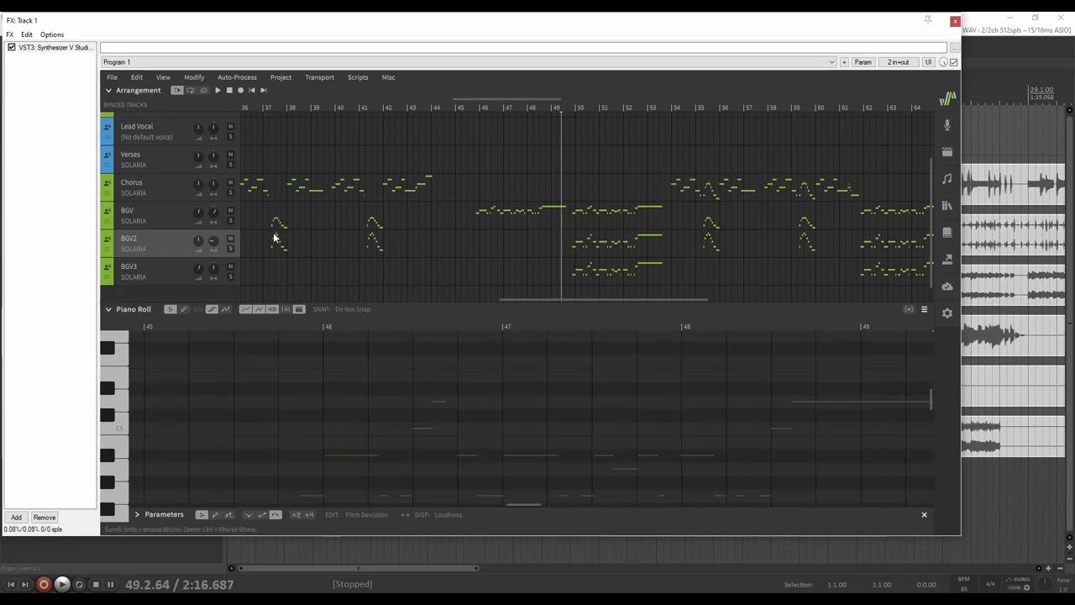
pyautogui.hscroll(-2, 623, 235)
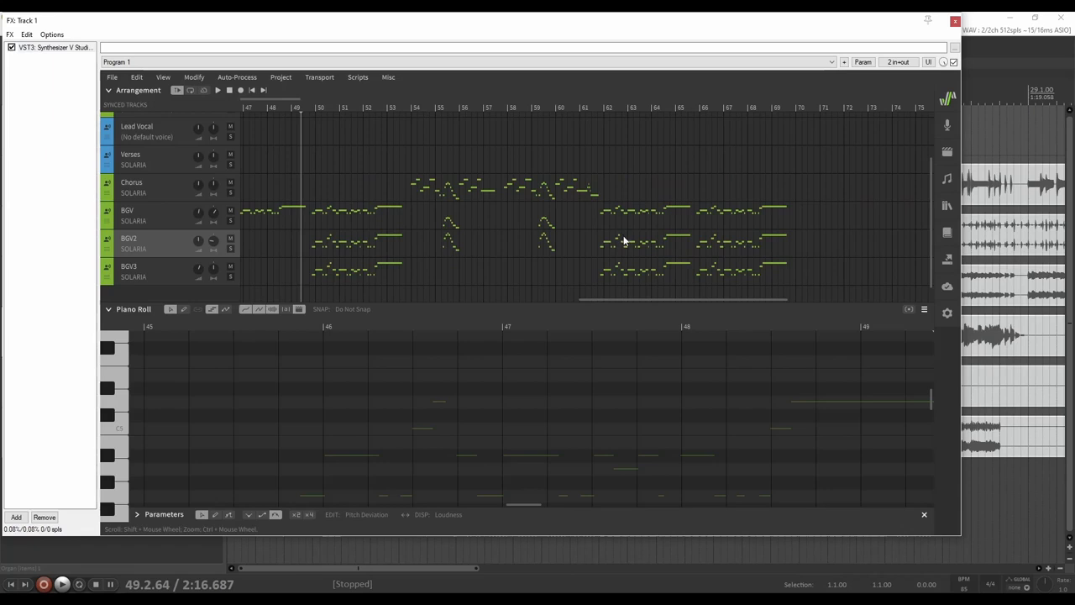
pyautogui.hscroll(-3, 623, 238)
pyautogui.hscroll(-4, 420, 195)
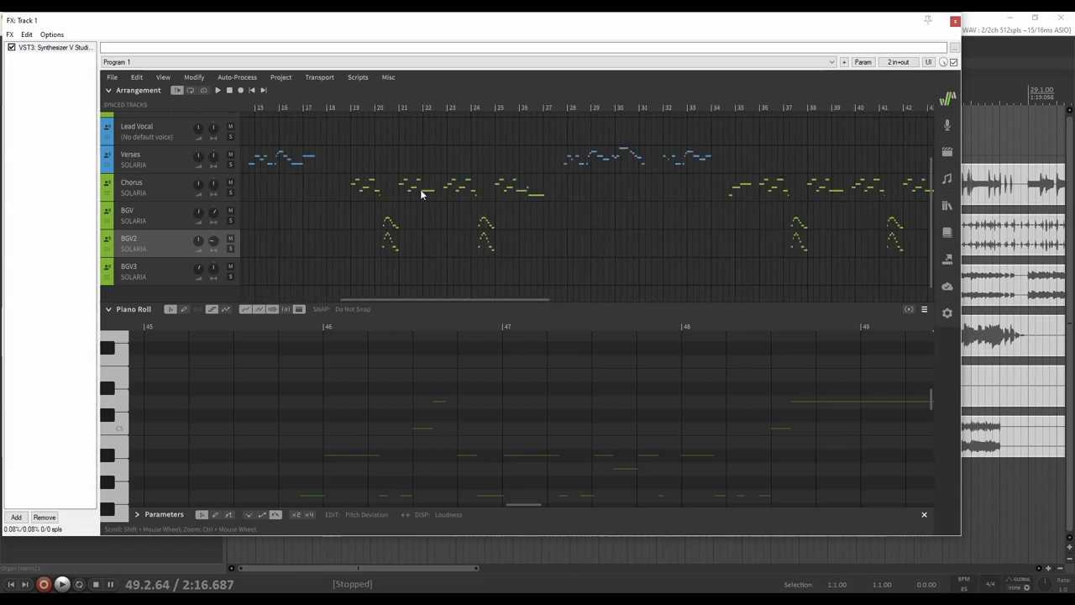
pyautogui.scroll(1, 420, 195)
pyautogui.hscroll(-1, 399, 197)
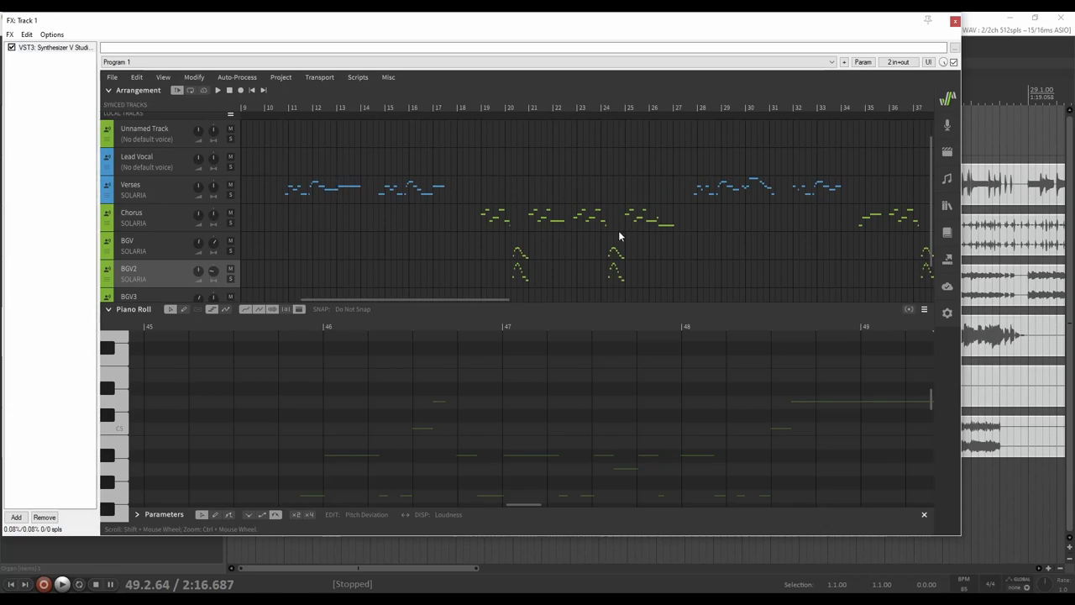
# Show the Chorus track's SOLARIA notes and place the playhead at bar 18
pyautogui.click(150, 214)
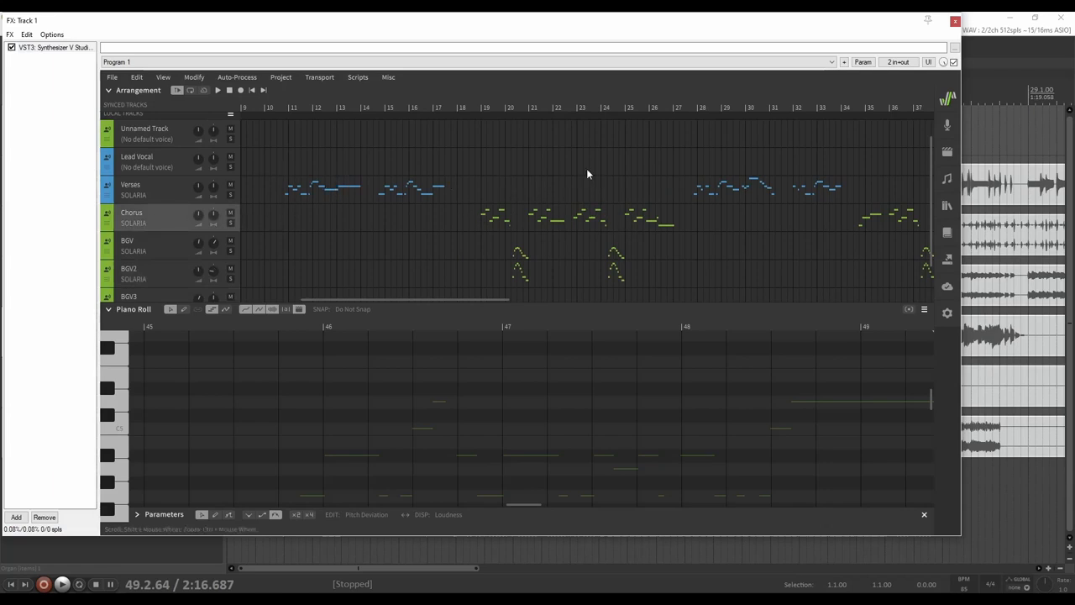
pyautogui.scroll(-1, 743, 403)
pyautogui.scroll(1, 744, 403)
pyautogui.scroll(-3, 706, 418)
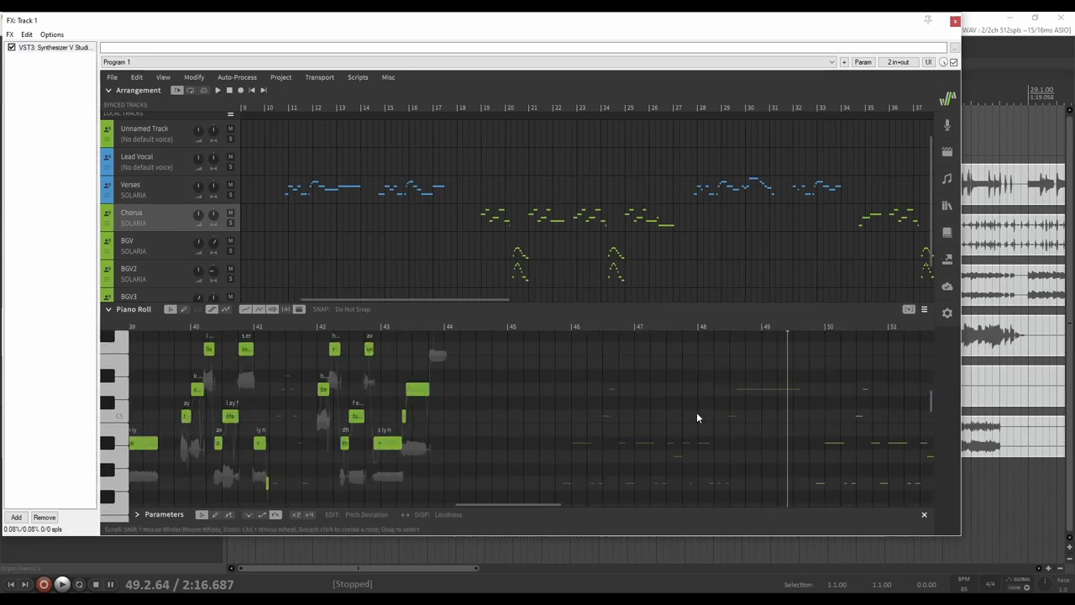
pyautogui.scroll(1, 696, 414)
pyautogui.hscroll(-5, 695, 414)
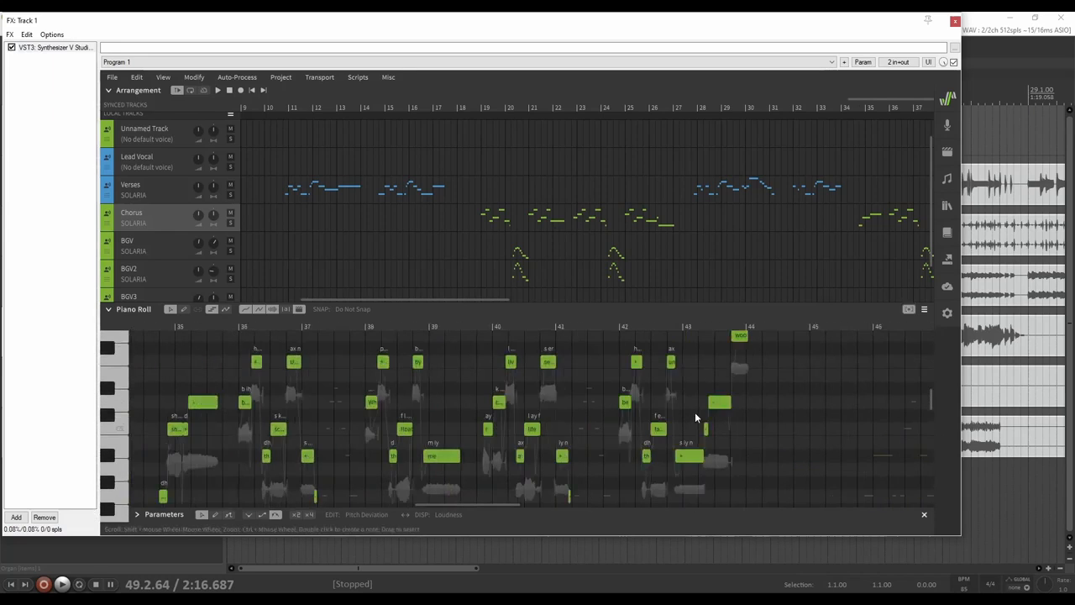
pyautogui.hscroll(-1, 694, 416)
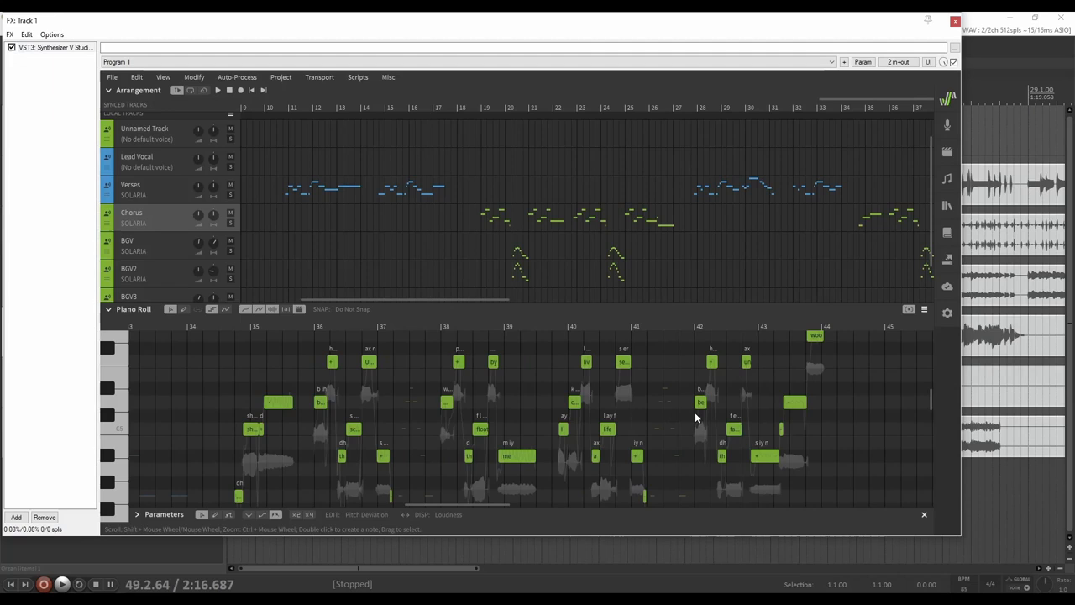
pyautogui.click(471, 107)
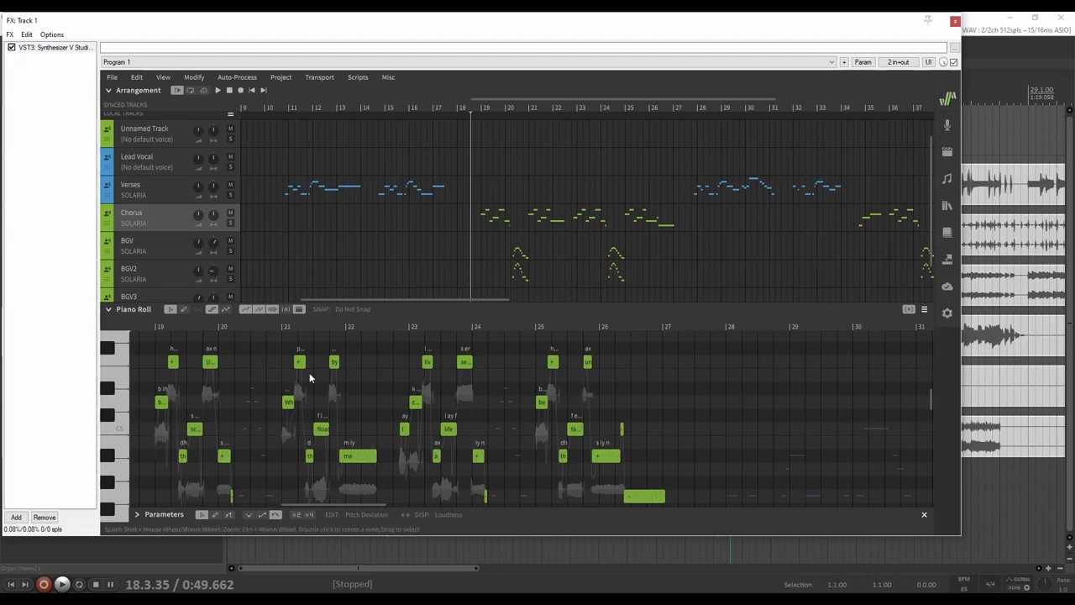
# Generate a new take for the selected Chorus notes from the note's context menu
pyautogui.click(716, 451)
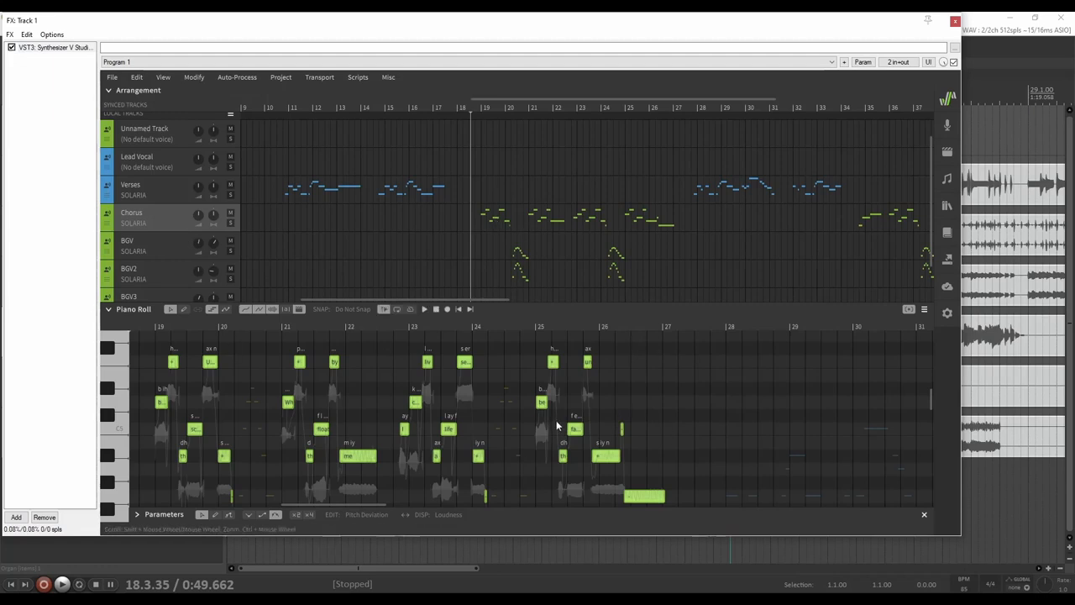
pyautogui.rightClick(359, 459)
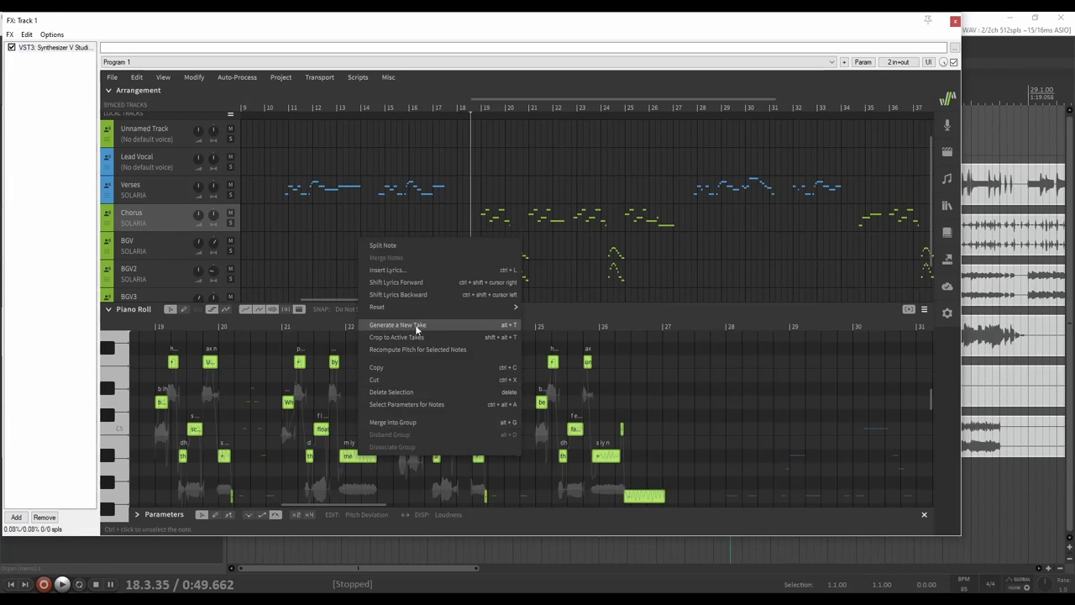
pyautogui.click(447, 324)
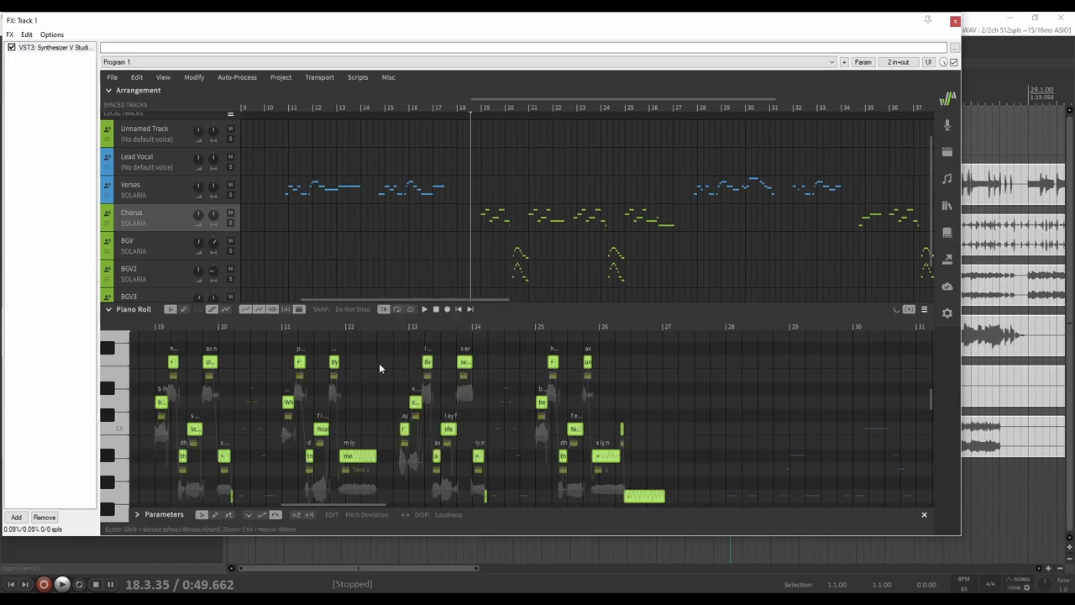
# Browse the Auto-Process and Modify menus, then show the Scripts list with Randomize Parameters
pyautogui.click(224, 78)
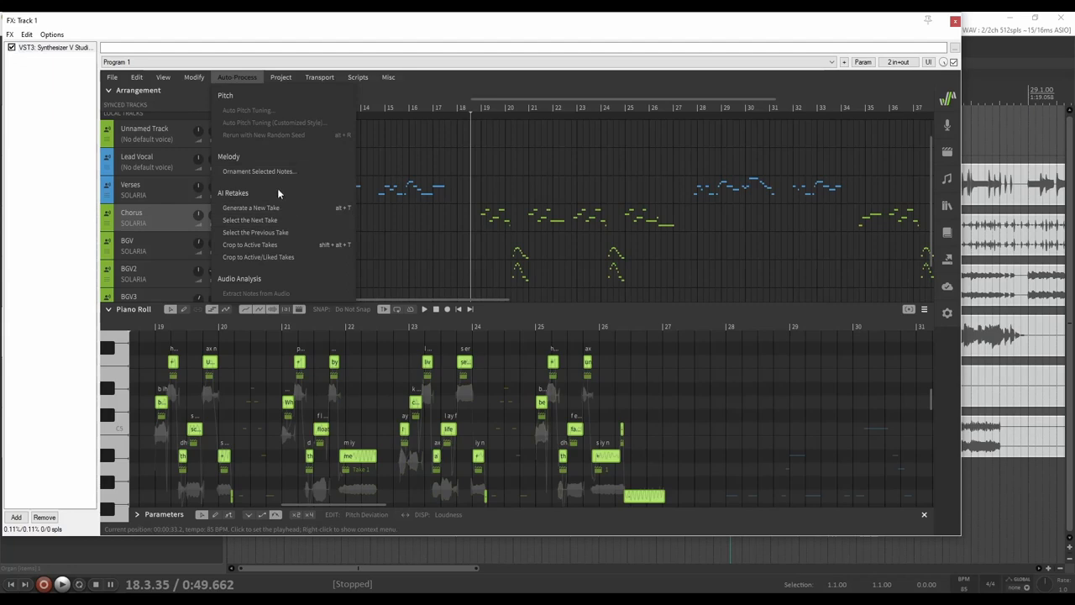
pyautogui.click(193, 78)
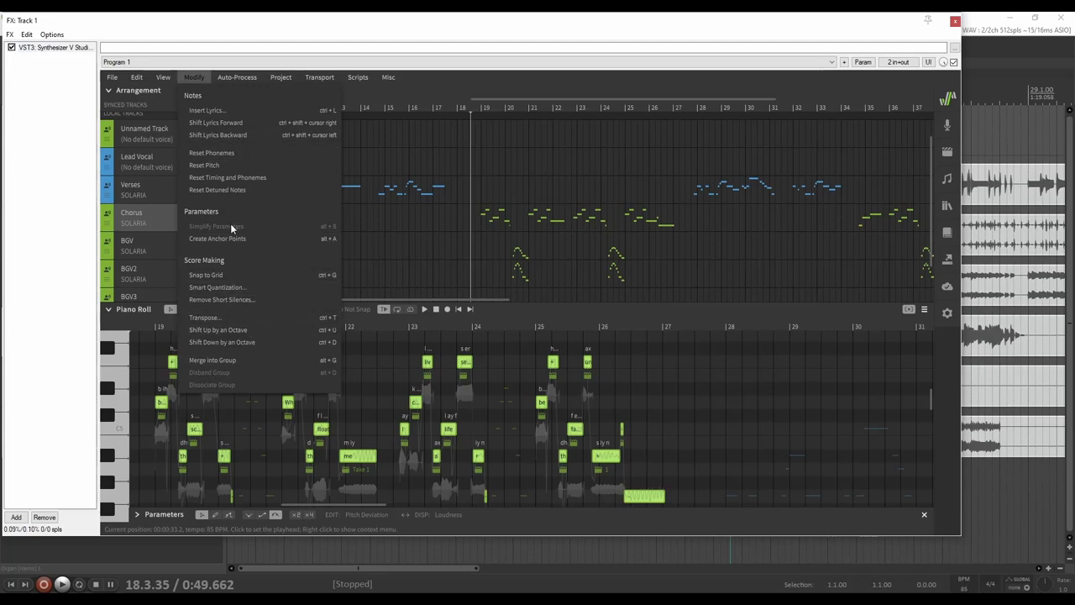
pyautogui.moveTo(178, 76)
pyautogui.moveTo(242, 77)
pyautogui.moveTo(361, 77)
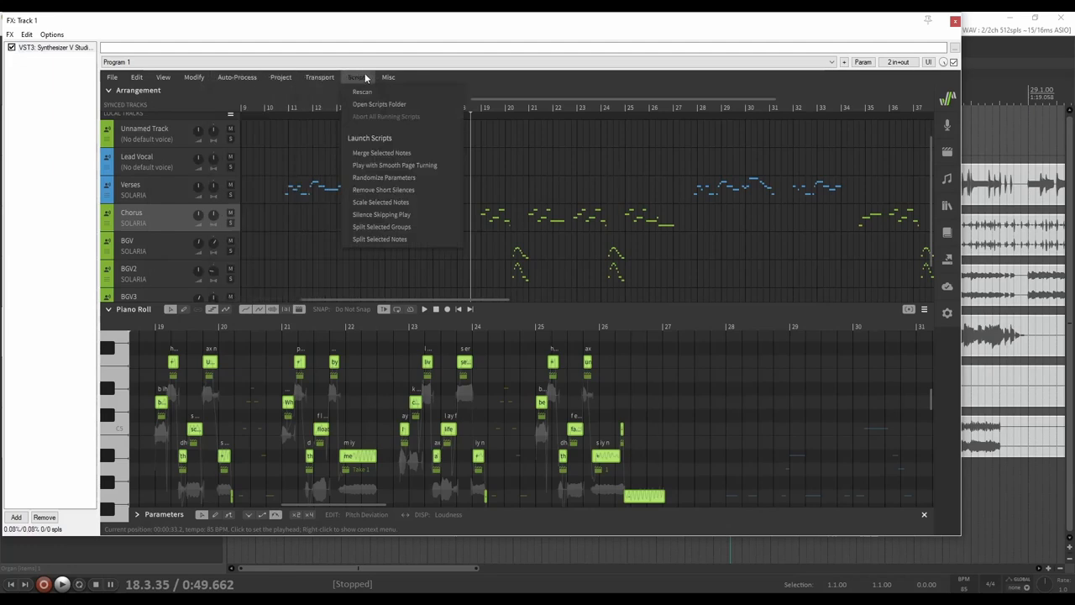
# Run Randomize Parameters on the Chorus notes with Tension, strength 0.25 and speed 0.20
pyautogui.click(412, 178)
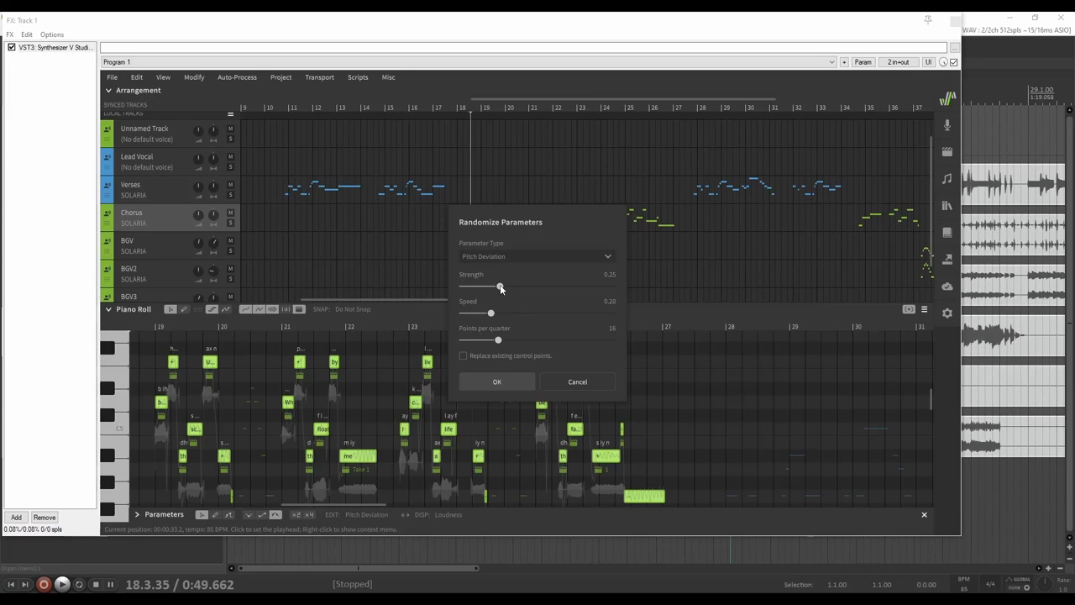
pyautogui.click(514, 256)
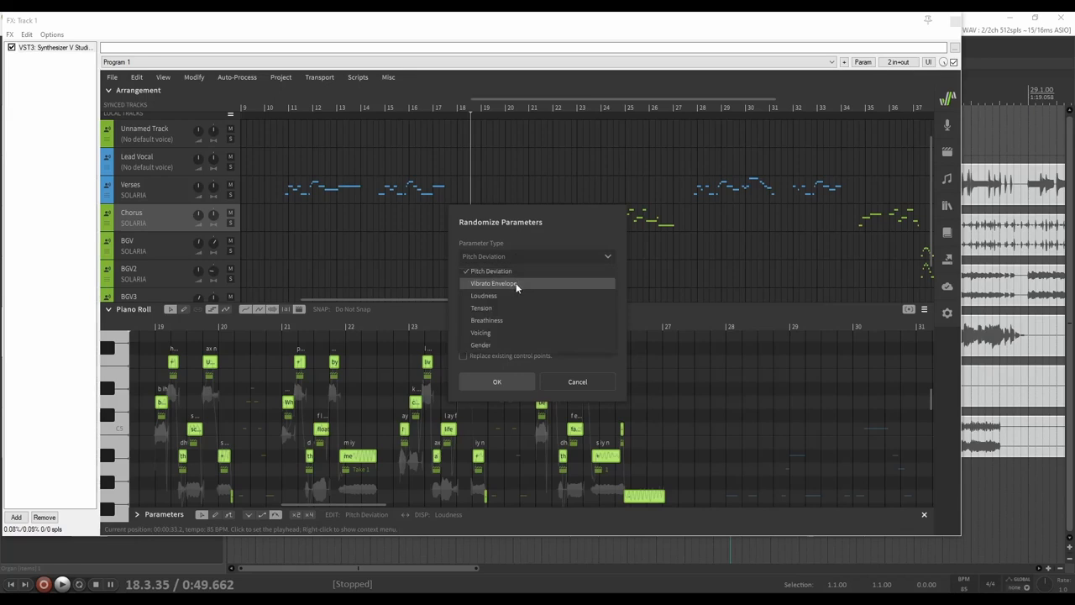
pyautogui.click(517, 284)
pyautogui.click(501, 255)
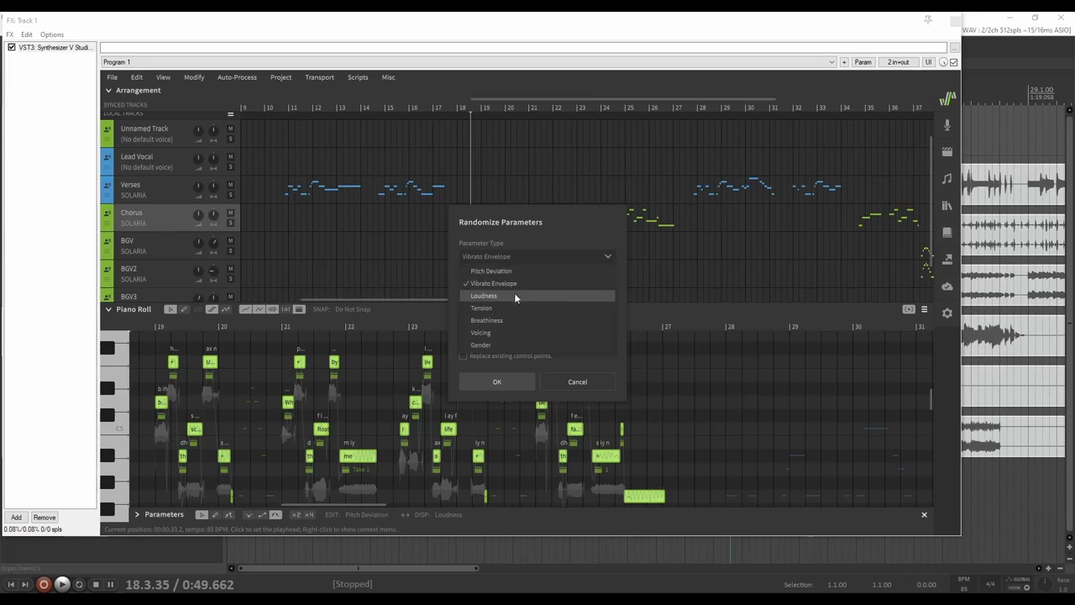
pyautogui.click(506, 308)
pyautogui.click(516, 253)
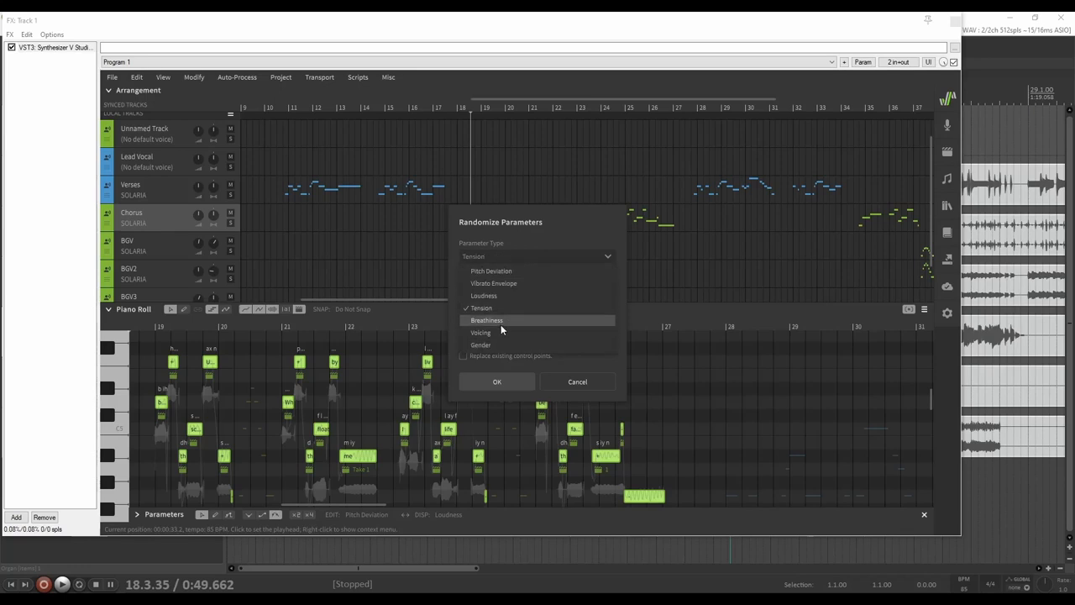
pyautogui.click(513, 237)
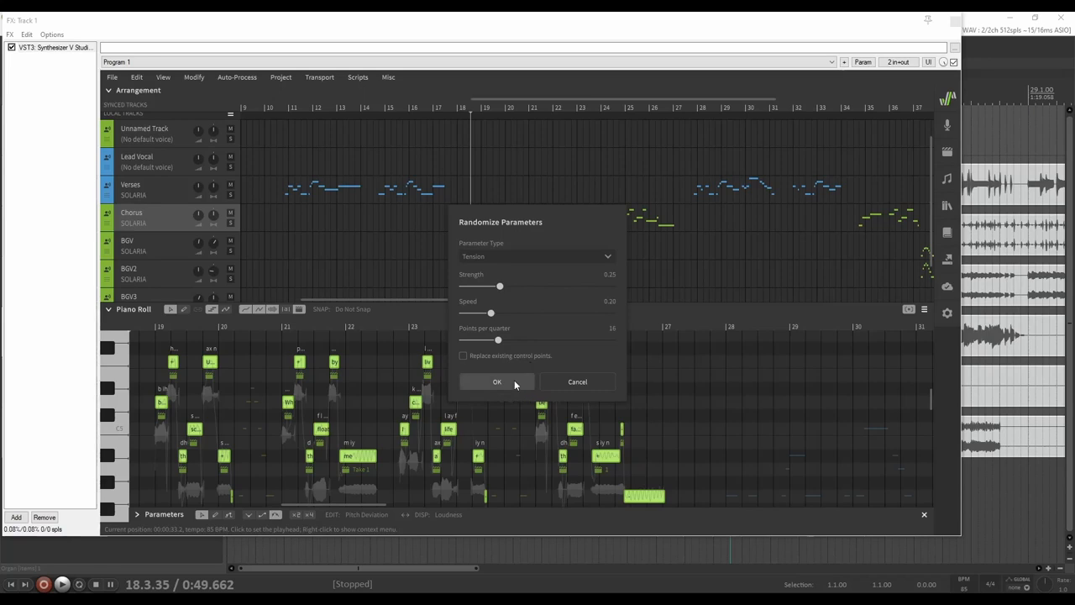
pyautogui.click(571, 381)
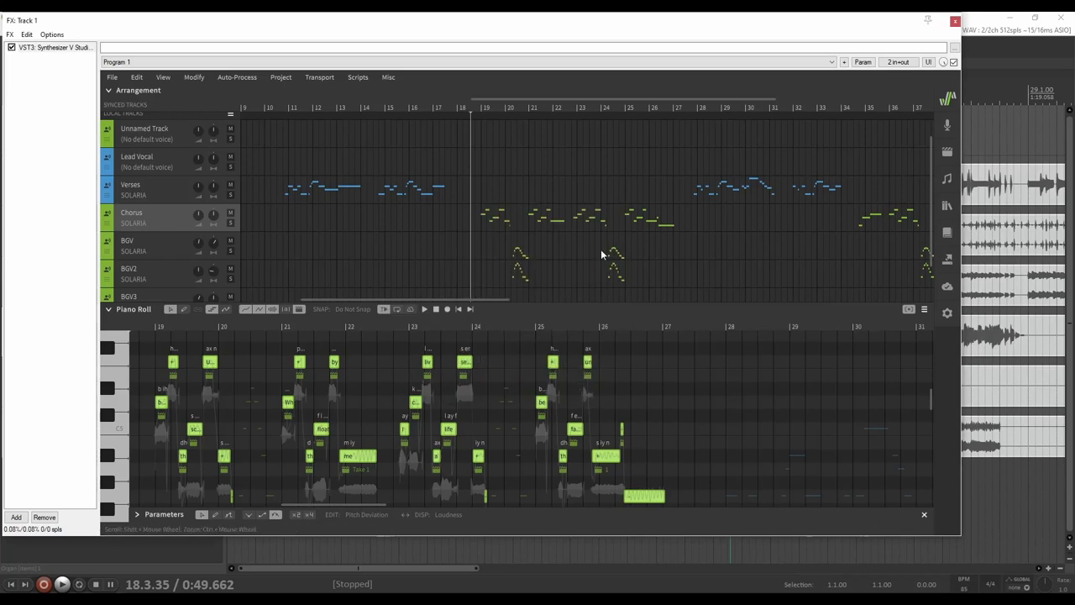
pyautogui.scroll(-1, 646, 246)
pyautogui.hscroll(8, 646, 246)
pyautogui.hscroll(4, 696, 227)
pyautogui.hscroll(-12, 531, 235)
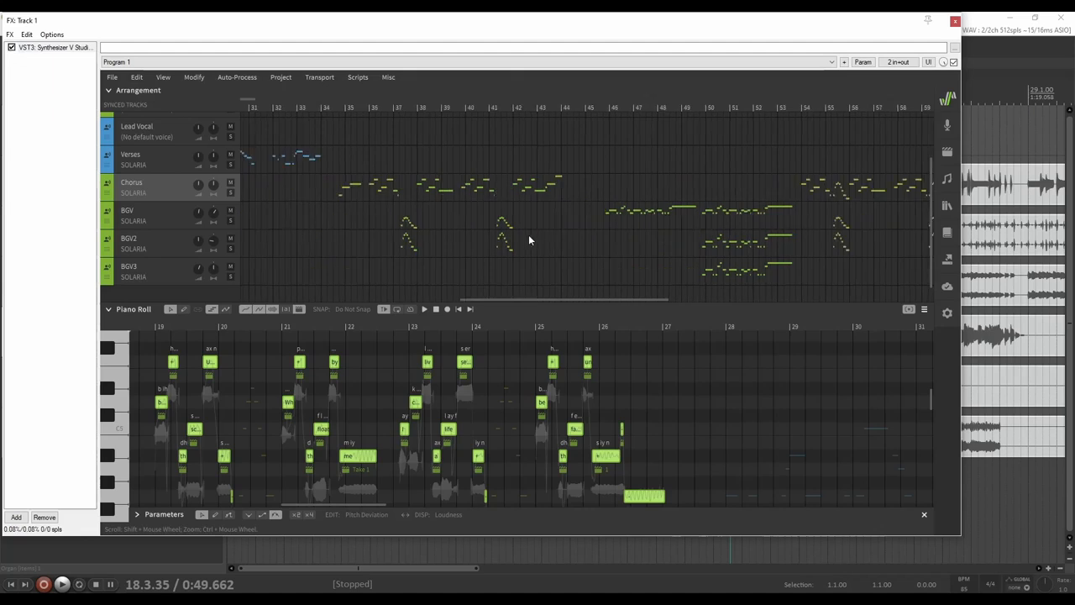
# Place the playhead just past bar 27 and show the Verses notes around bar 16
pyautogui.scroll(2, 373, 158)
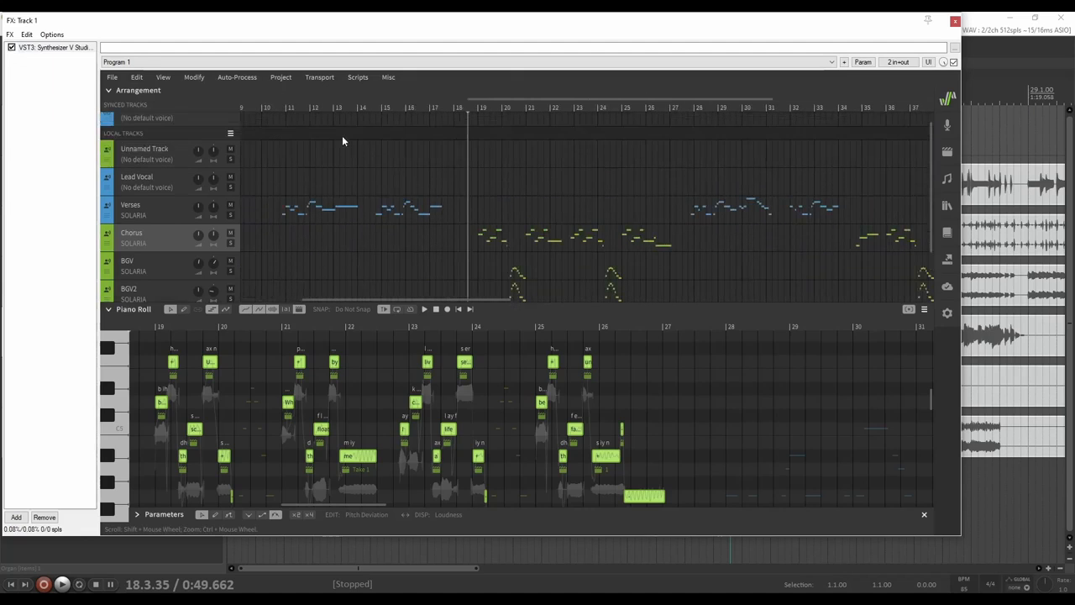
pyautogui.click(274, 106)
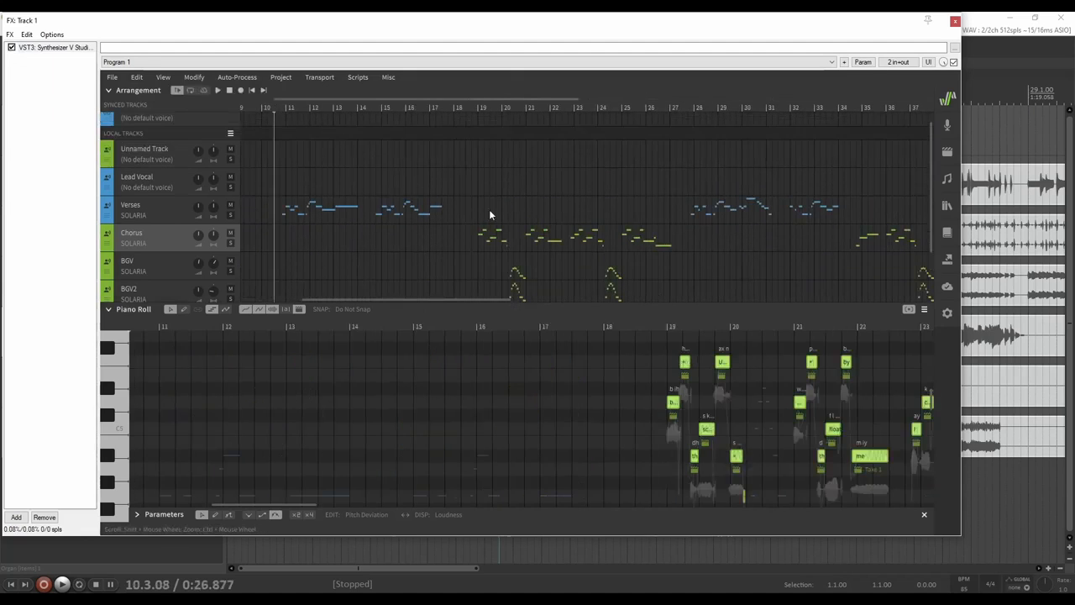
pyautogui.scroll(-2, 490, 214)
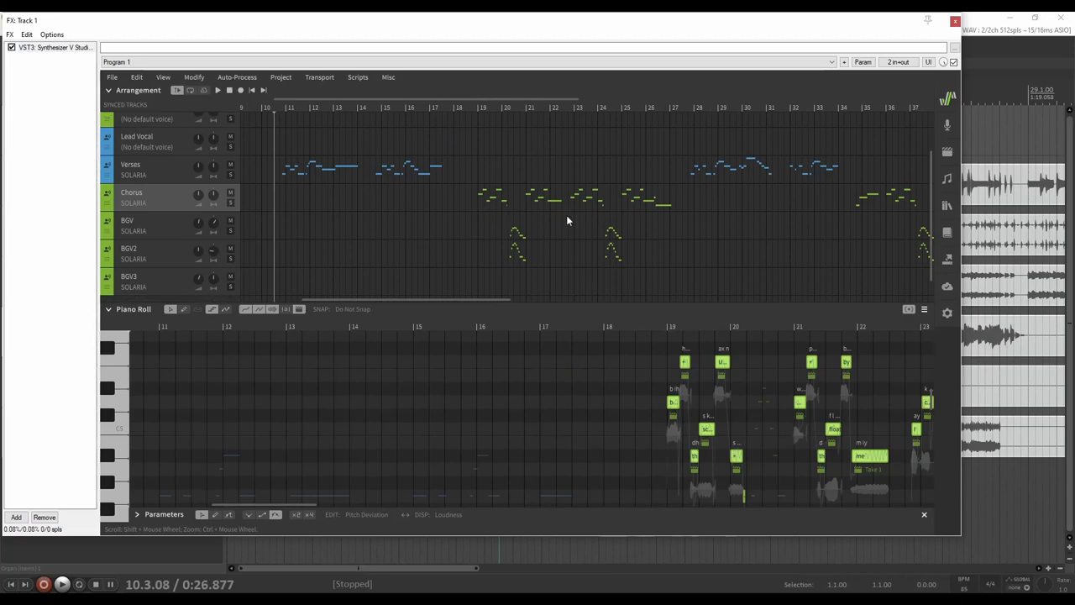
pyautogui.scroll(-1, 677, 211)
pyautogui.scroll(2, 701, 141)
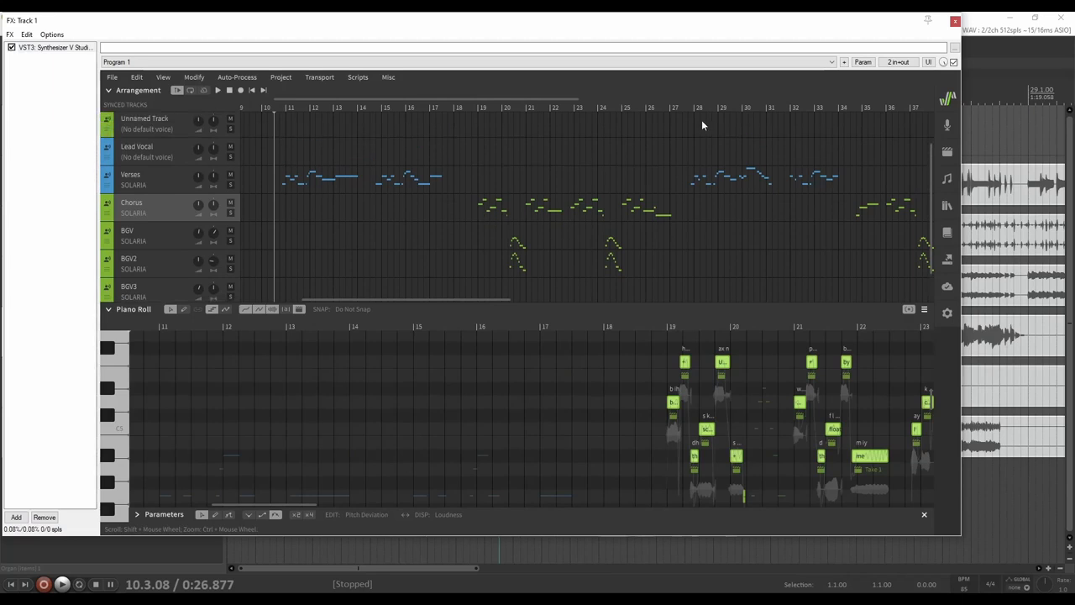
pyautogui.click(674, 105)
pyautogui.hscroll(10, 705, 203)
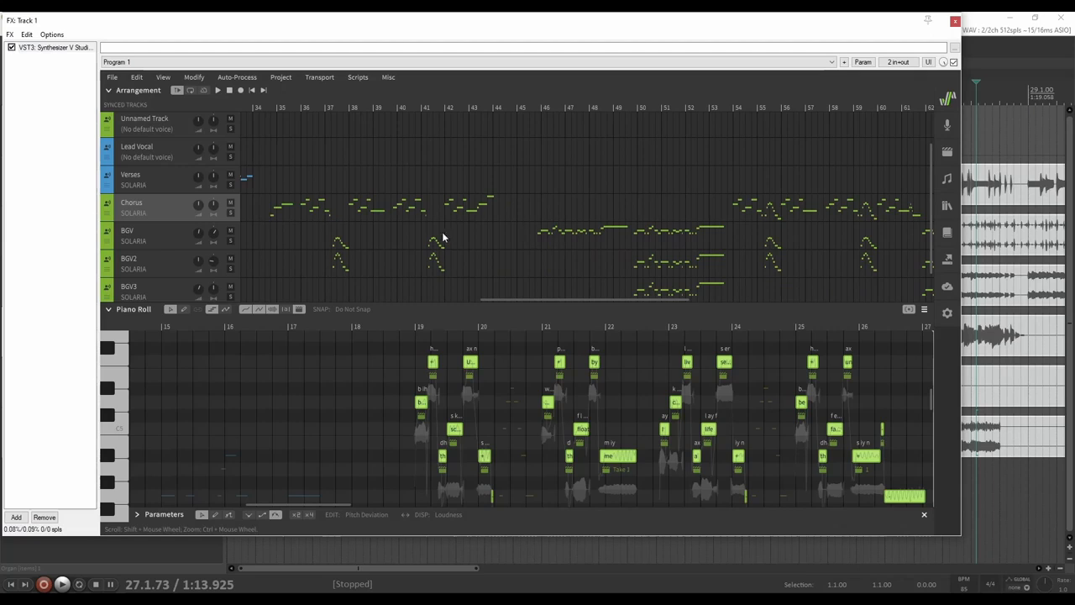
pyautogui.hscroll(-3, 736, 262)
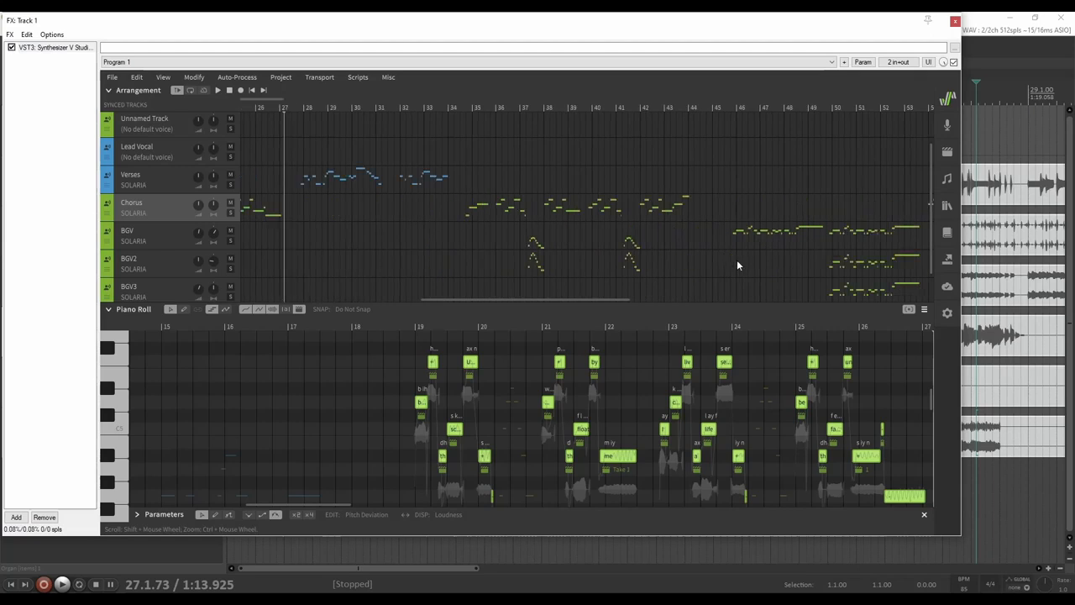
pyautogui.click(283, 110)
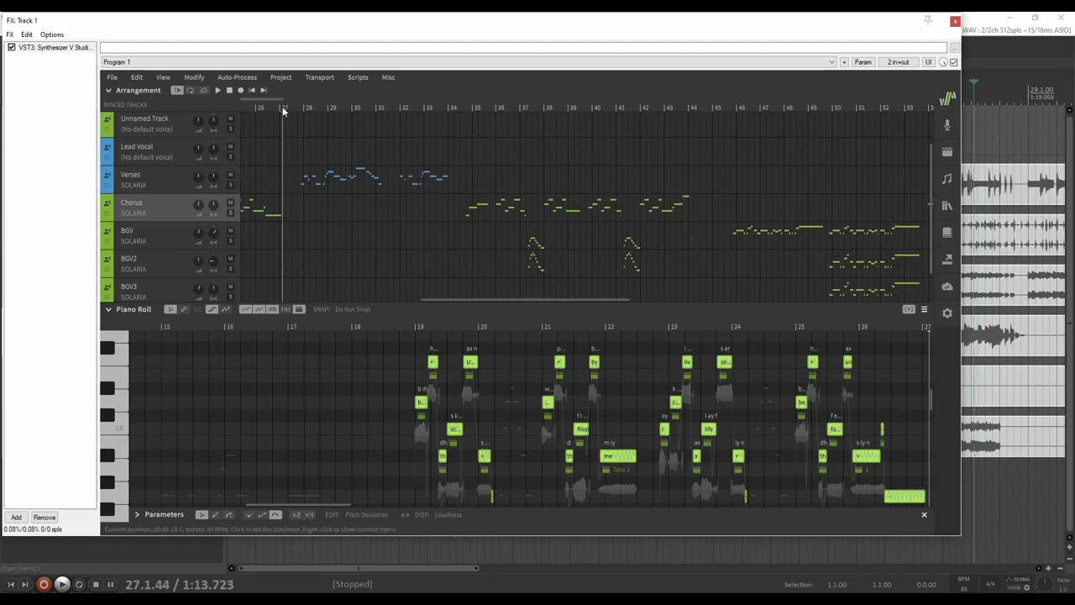
pyautogui.click(287, 108)
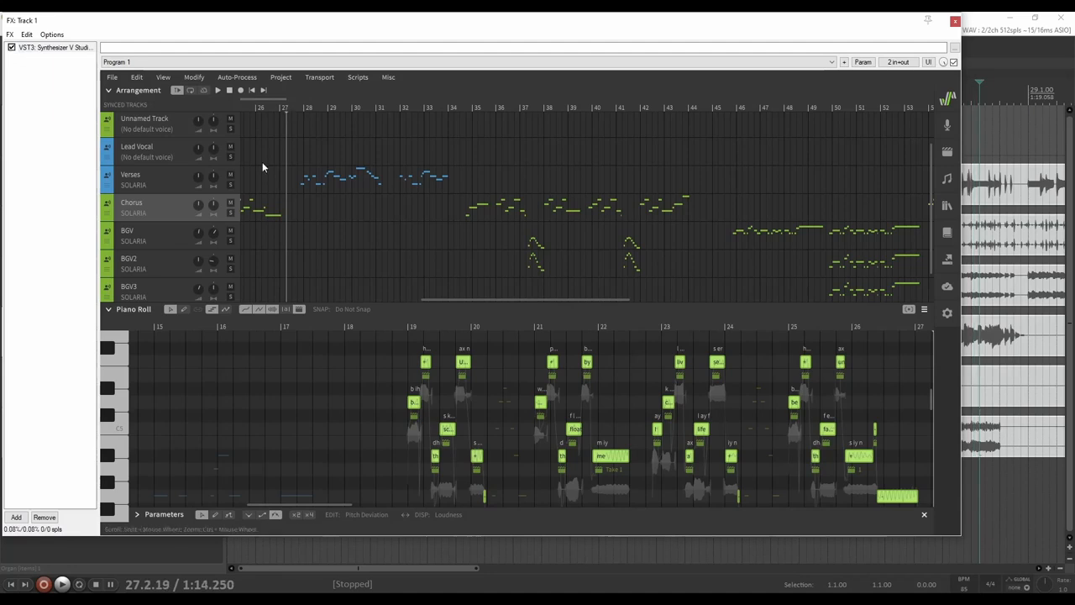
pyautogui.click(162, 180)
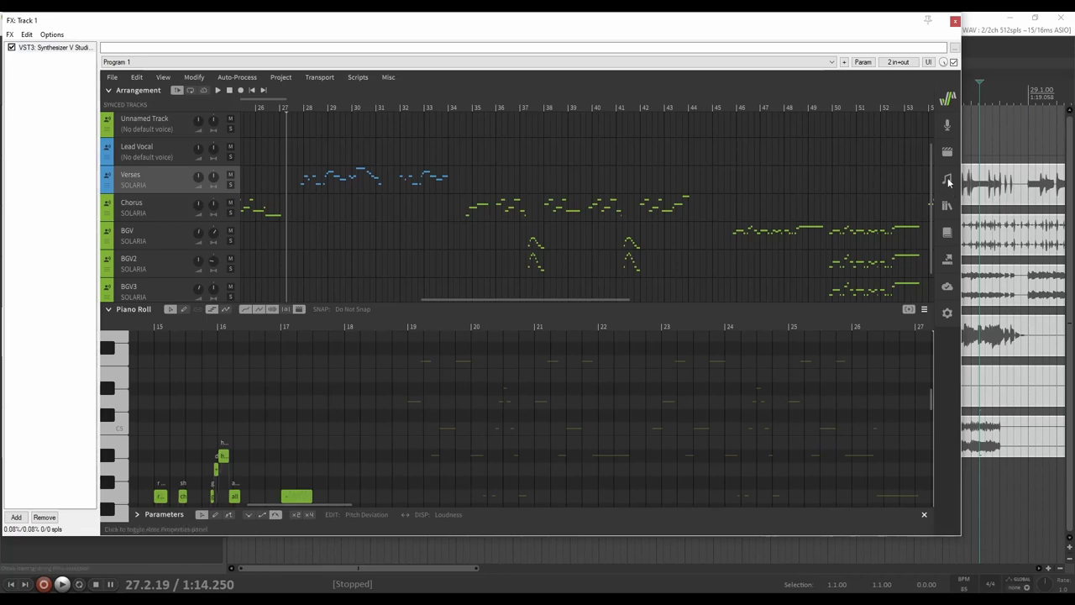
# Play from bar 27 to hear the Verses, then show the Chorus notes around bars 35–39
pyautogui.press('space')
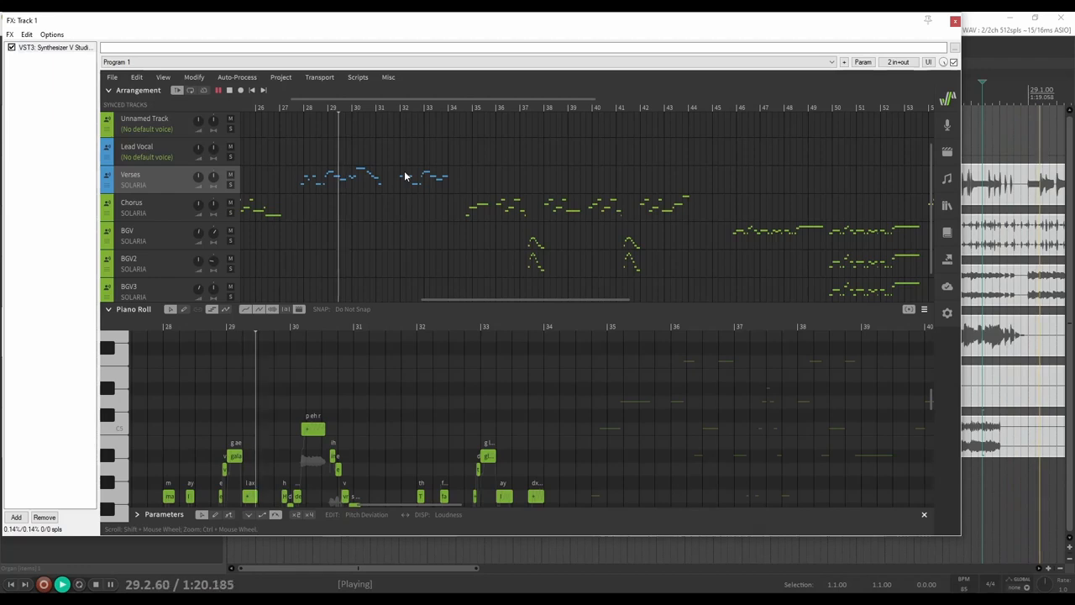
pyautogui.scroll(-3, 533, 377)
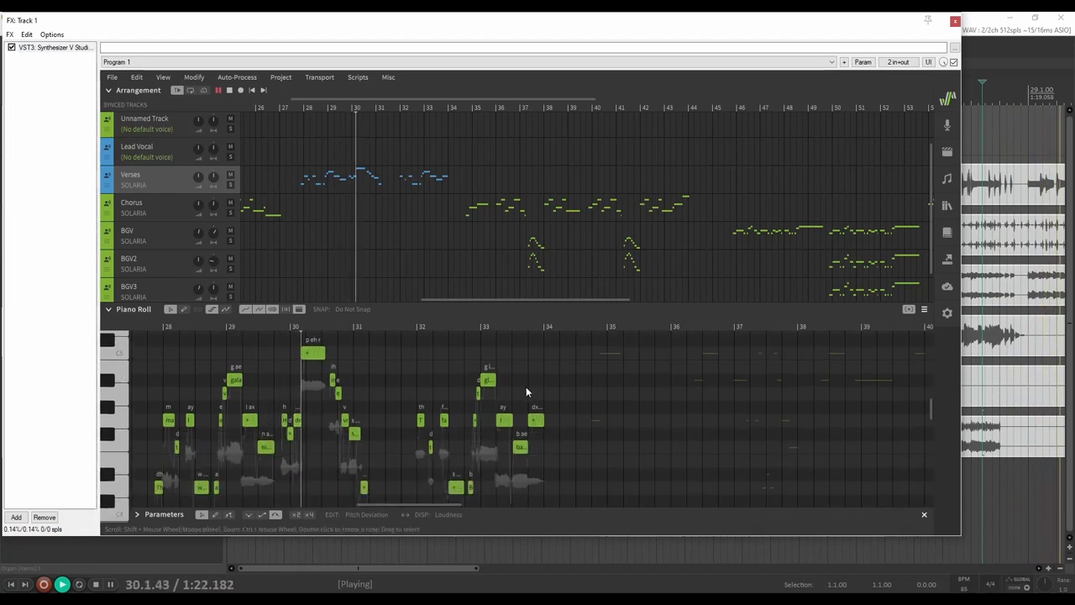
pyautogui.keyDown('ctrl'); pyautogui.scroll(2, 503, 384); pyautogui.keyUp('ctrl')
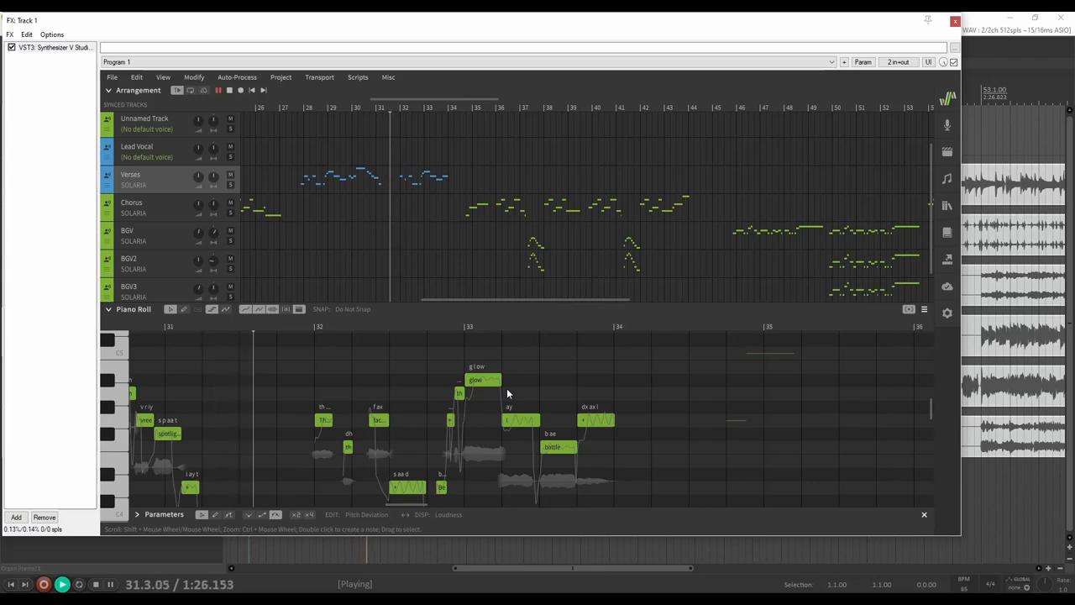
pyautogui.keyDown('ctrl'); pyautogui.scroll(1, 507, 388); pyautogui.keyUp('ctrl')
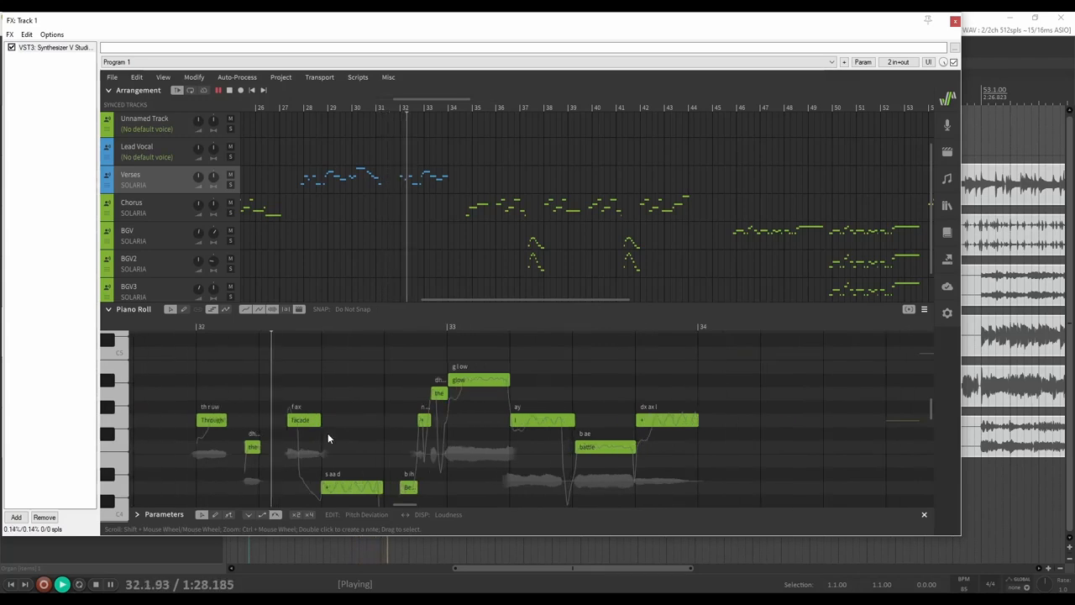
pyautogui.scroll(-1, 336, 437)
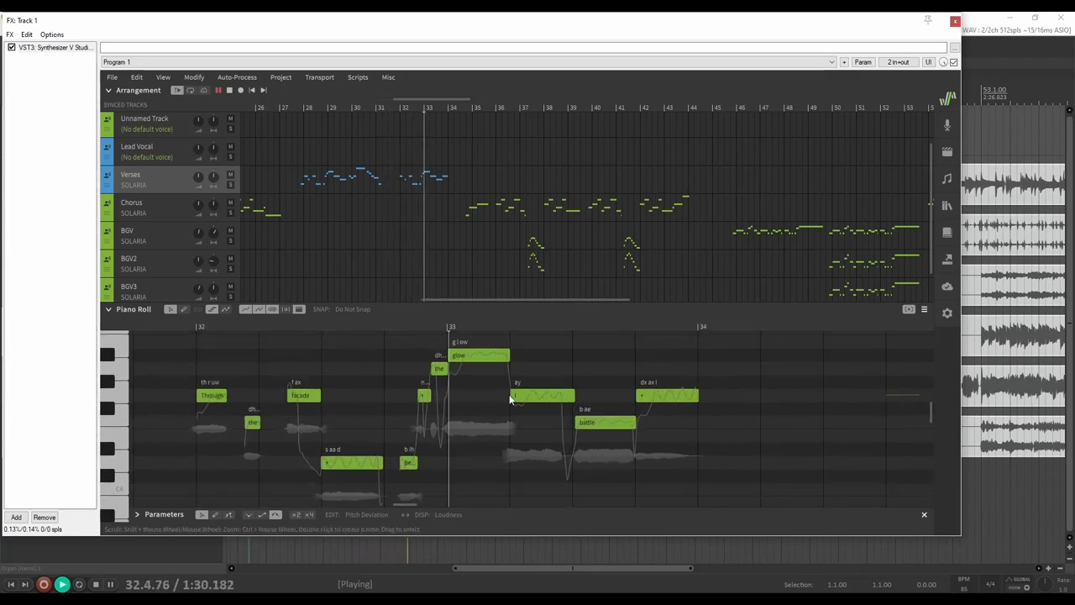
pyautogui.scroll(1, 538, 425)
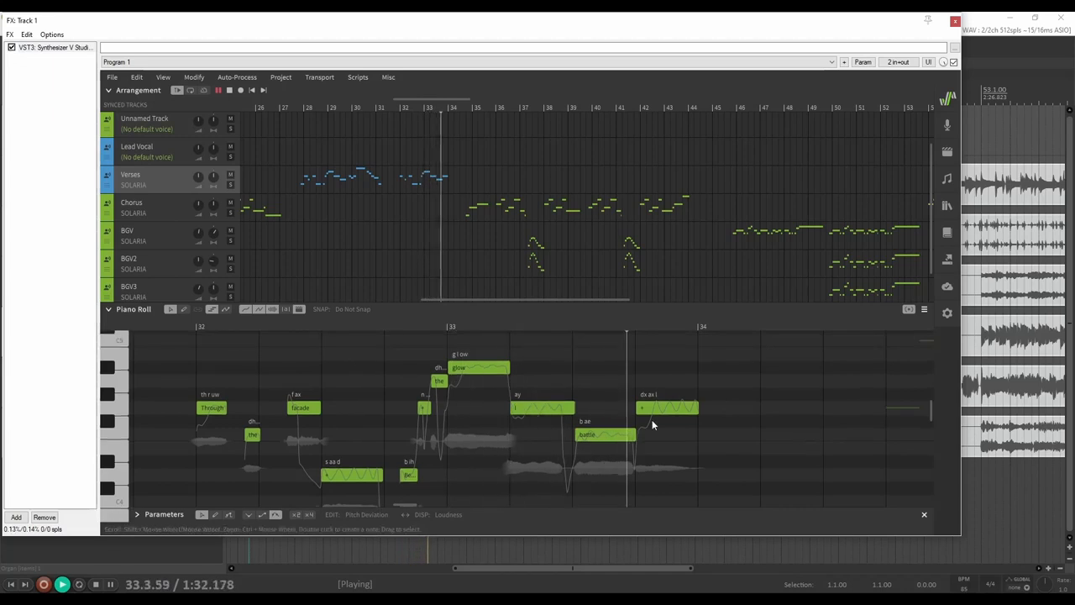
pyautogui.click(159, 210)
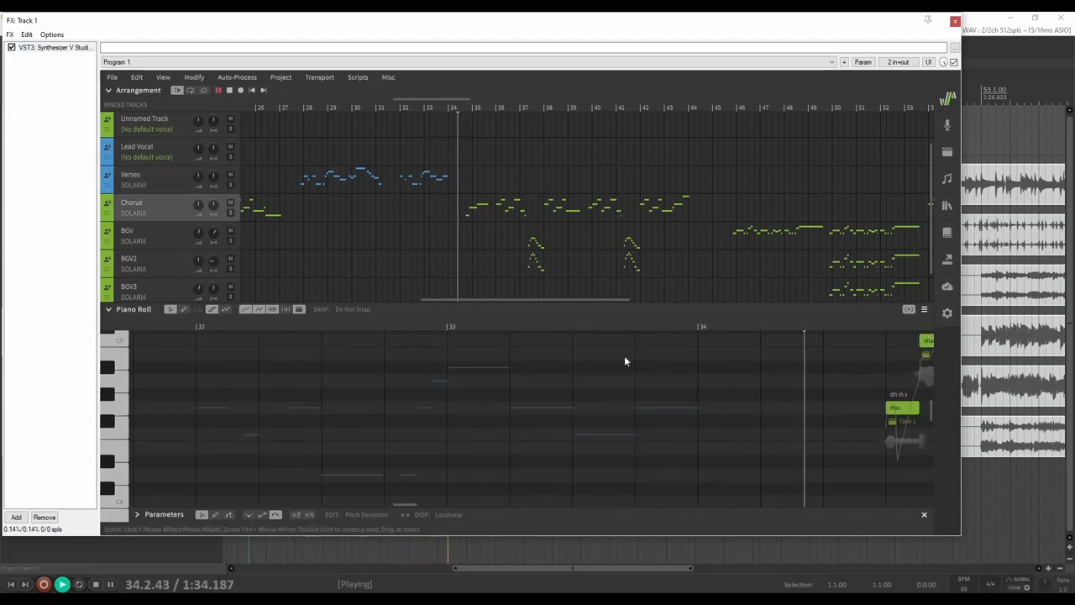
pyautogui.scroll(3, 658, 419)
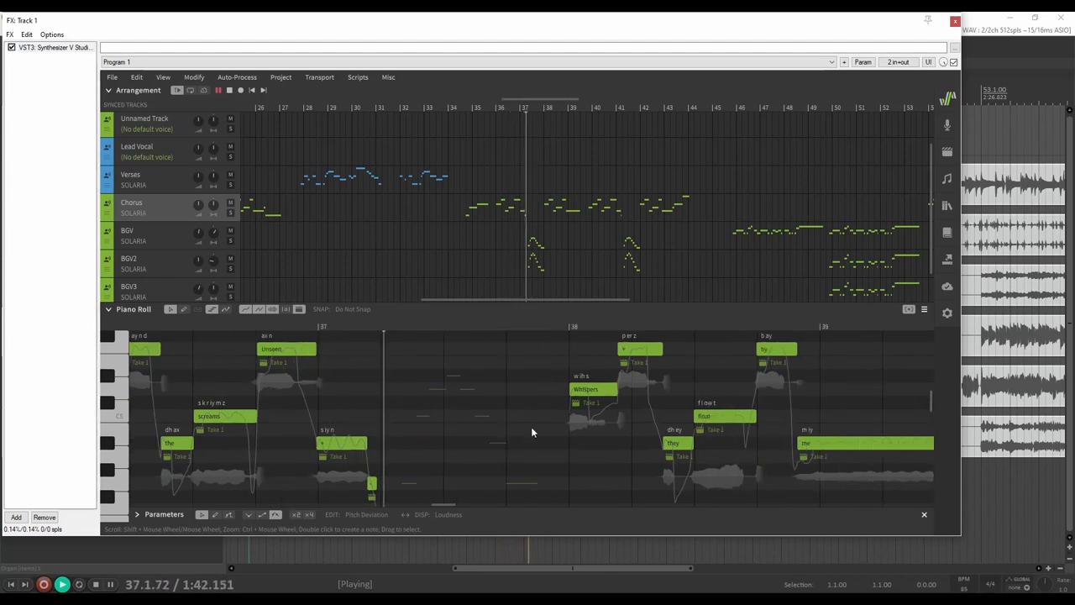
# Switch among the BGV, BGV2 and Chorus tracks while scrolling the arrangement right during playback
pyautogui.click(155, 238)
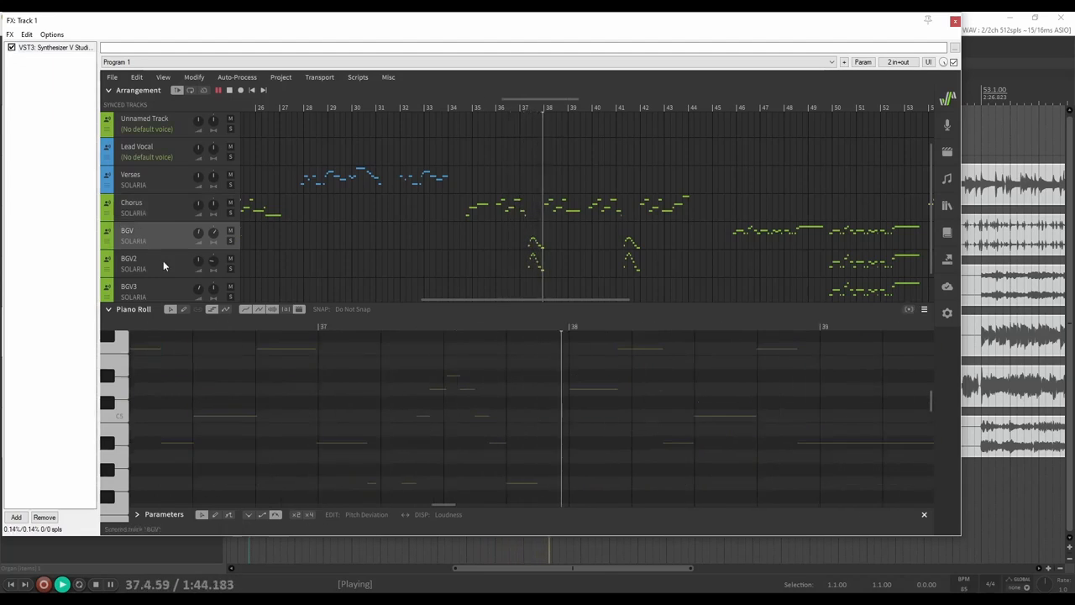
pyautogui.click(167, 265)
pyautogui.click(156, 206)
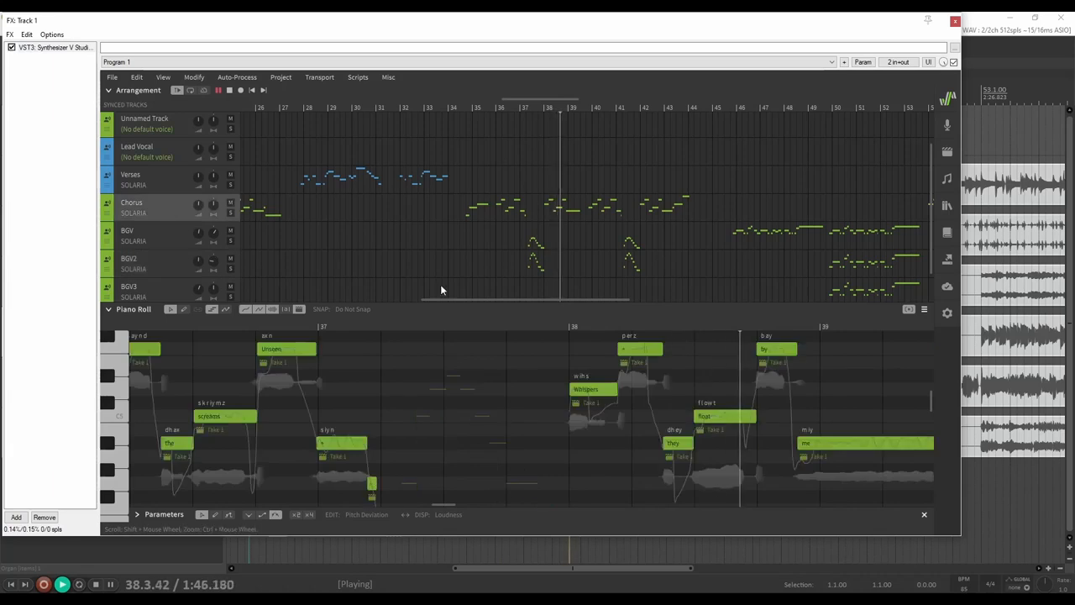
pyautogui.hscroll(10, 647, 390)
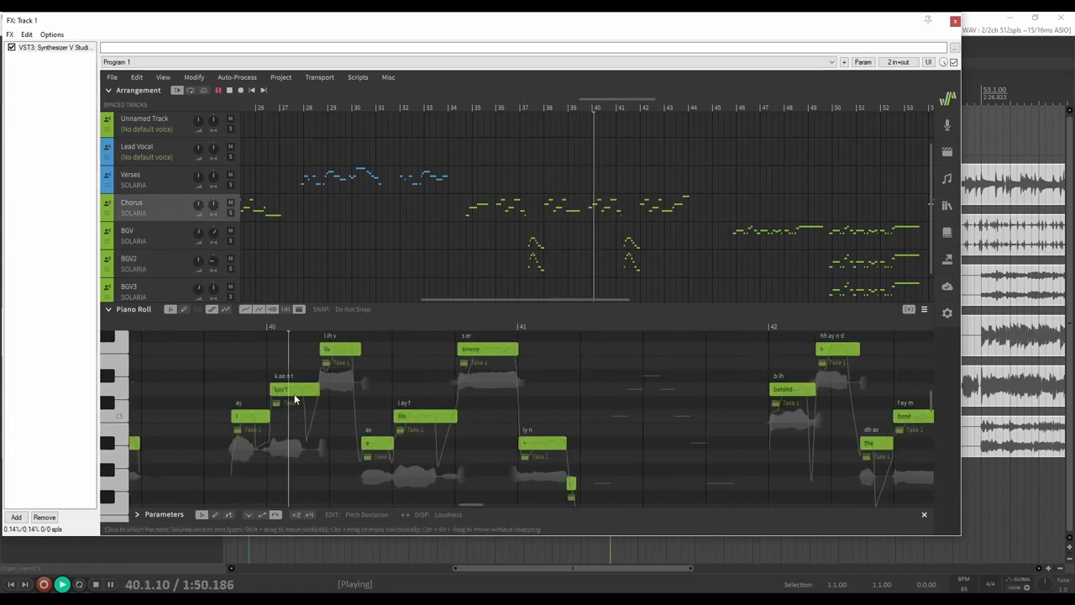
pyautogui.hscroll(1, 430, 446)
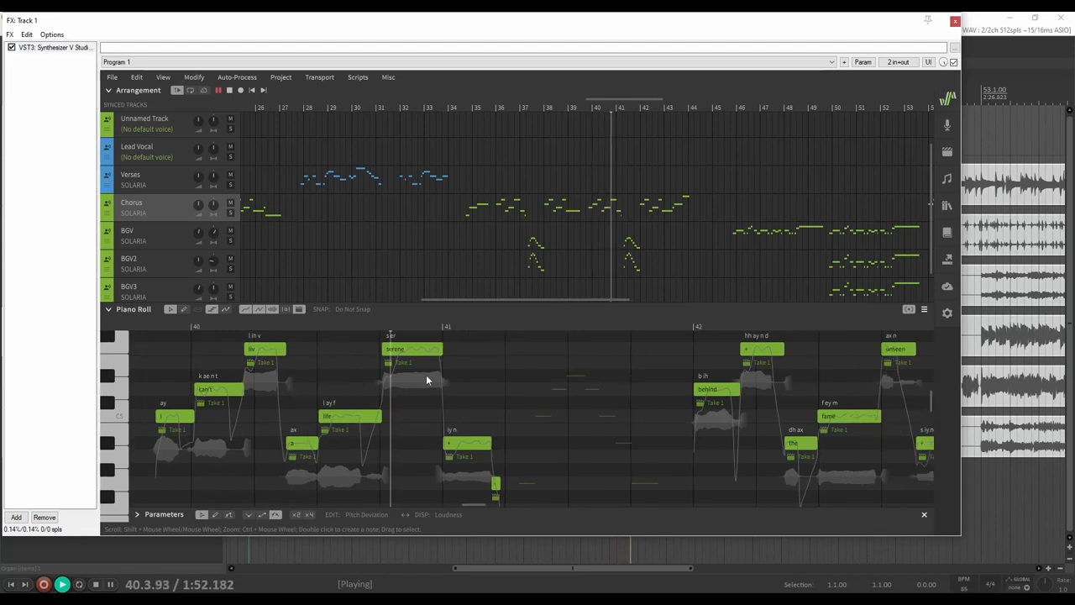
pyautogui.hscroll(3, 491, 441)
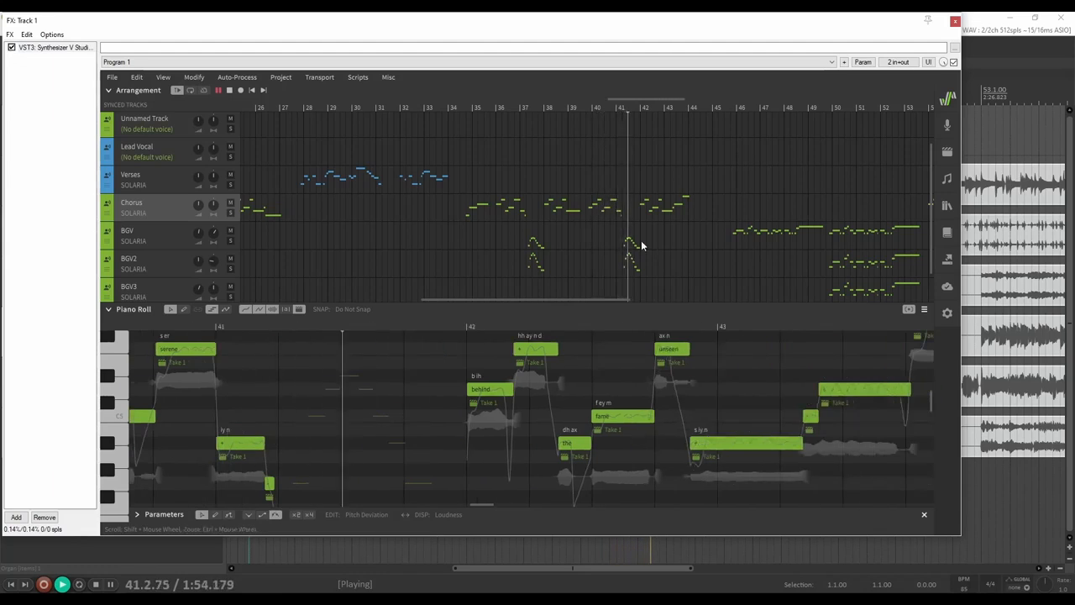
pyautogui.hscroll(2, 666, 243)
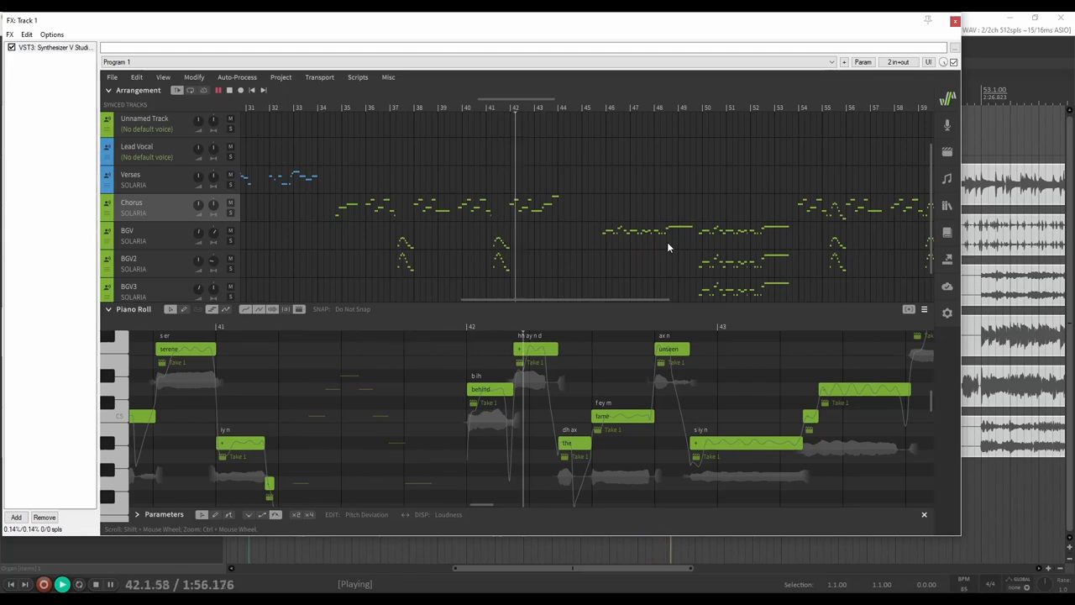
pyautogui.hscroll(2, 667, 244)
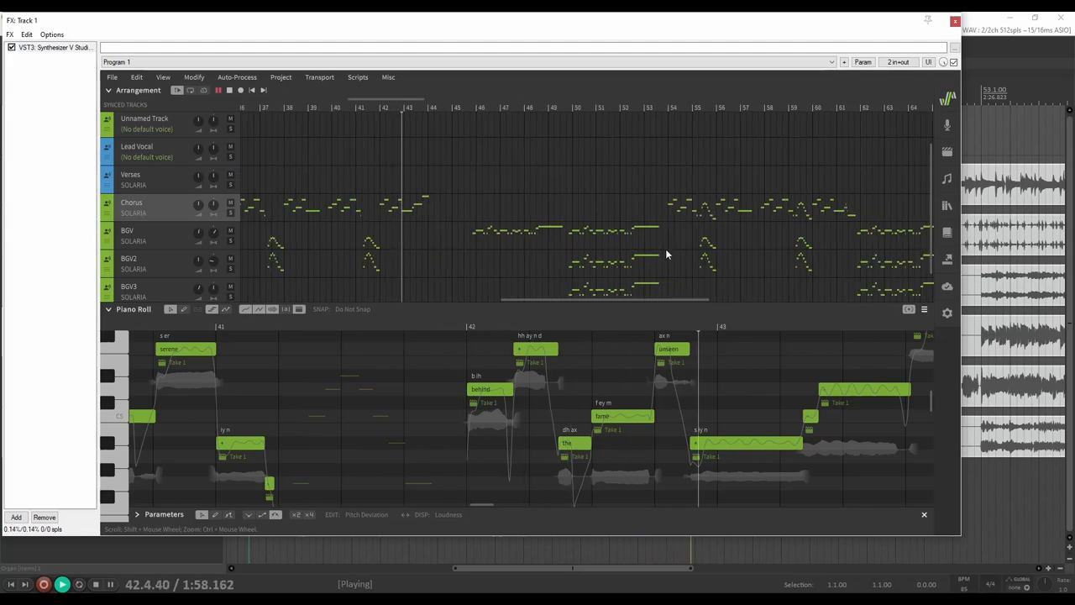
pyautogui.hscroll(2, 664, 251)
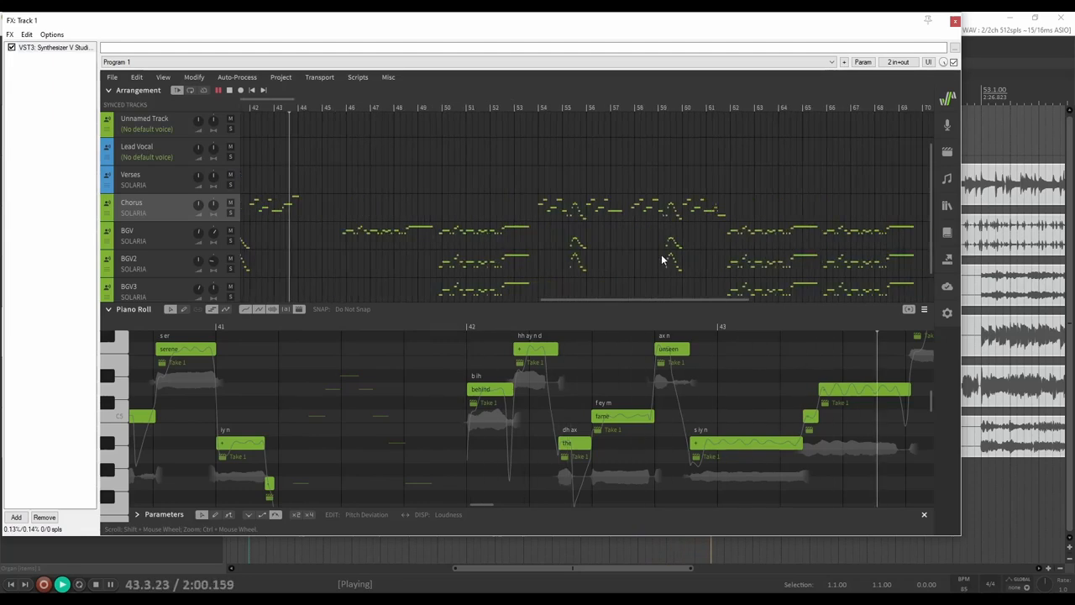
pyautogui.scroll(-2, 325, 250)
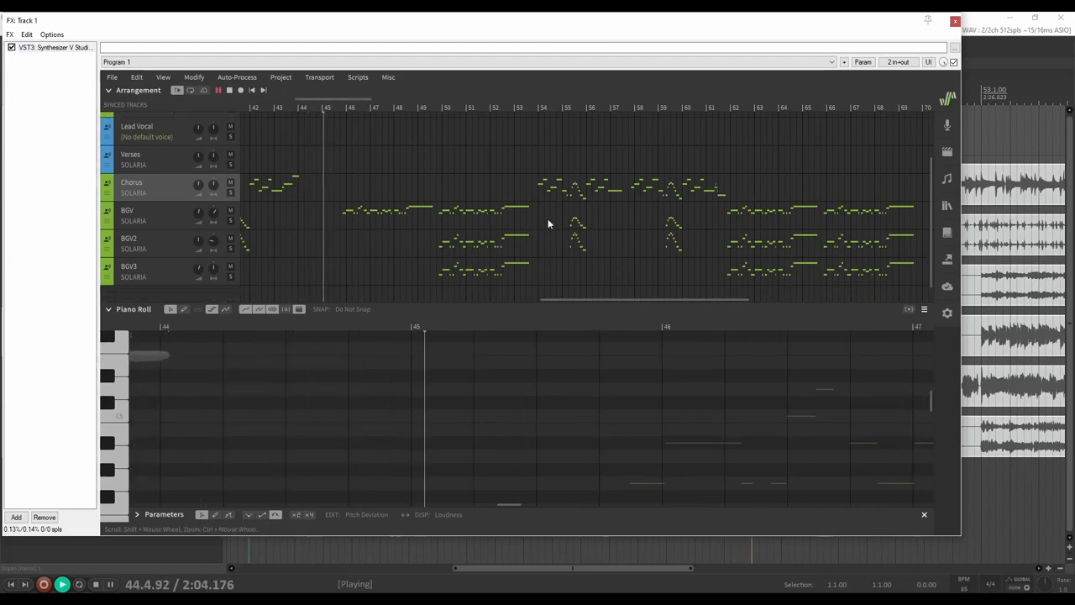
pyautogui.scroll(1, 479, 249)
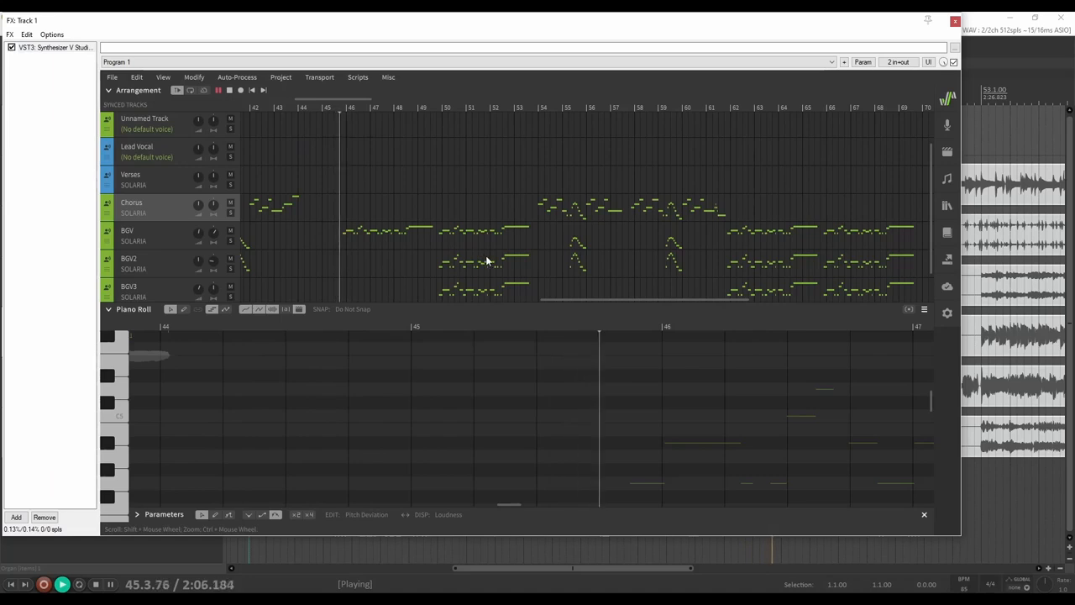
# Show the BGV notes, with lyrics like 'solace' and 'balance', around bars 49–51
pyautogui.click(157, 223)
pyautogui.hscroll(5, 689, 371)
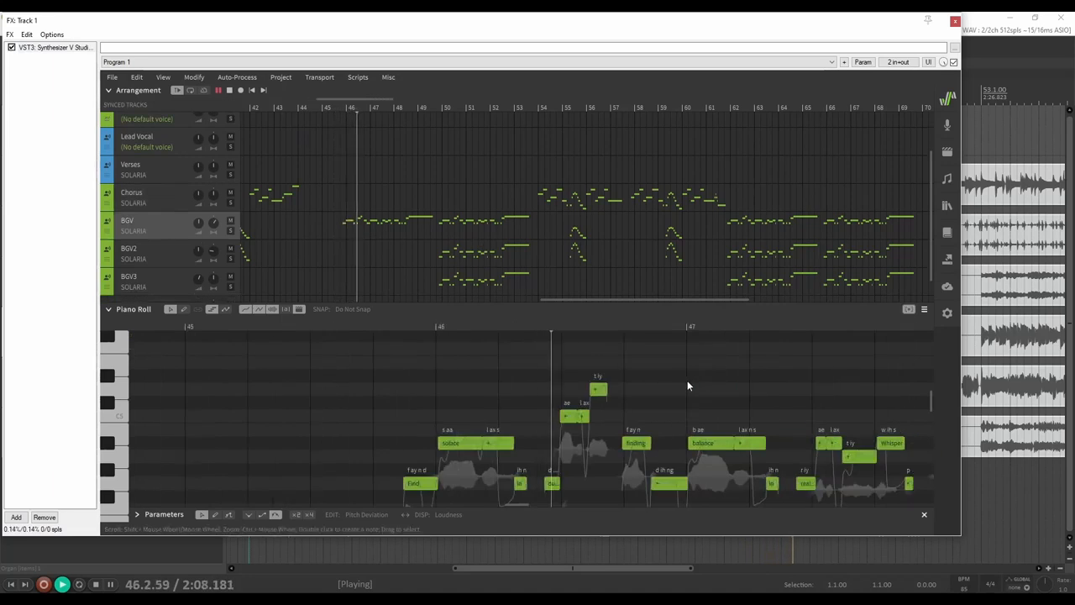
pyautogui.scroll(-1, 676, 383)
pyautogui.hscroll(4, 676, 387)
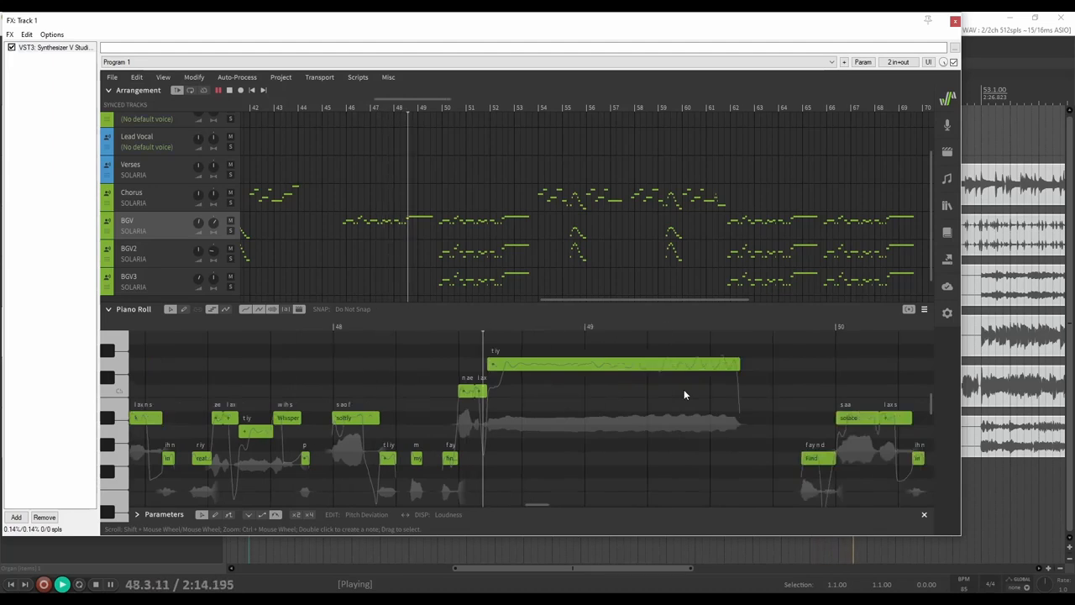
pyautogui.hscroll(5, 683, 389)
pyautogui.hscroll(2, 683, 392)
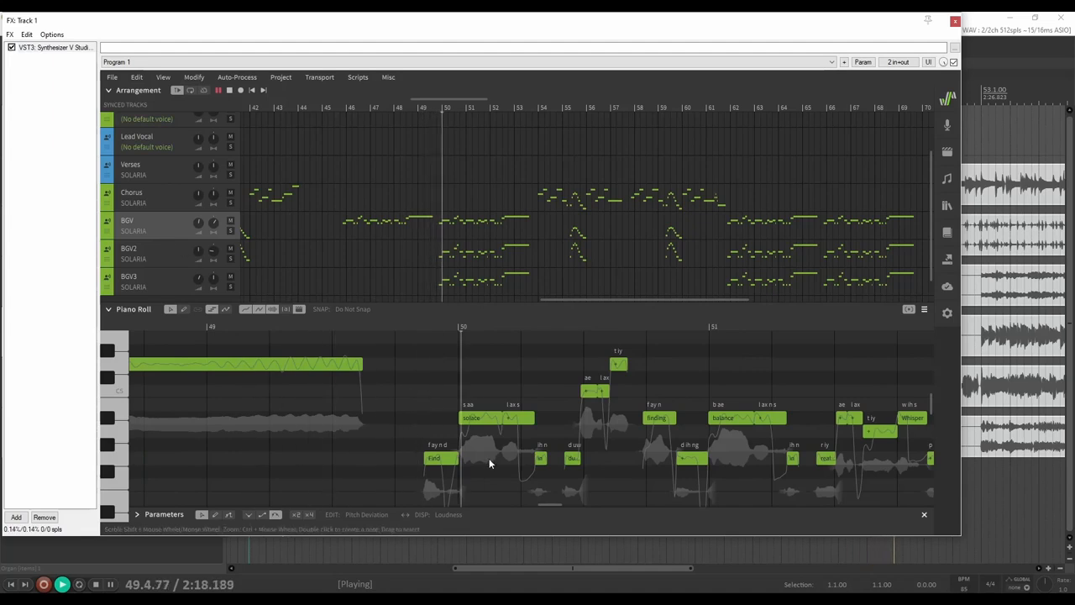
# Set Track 1's volume to about +1.63 dB and turn BGV2's volume down slightly
pyautogui.moveTo(569, 21); pyautogui.dragTo(844, 74)
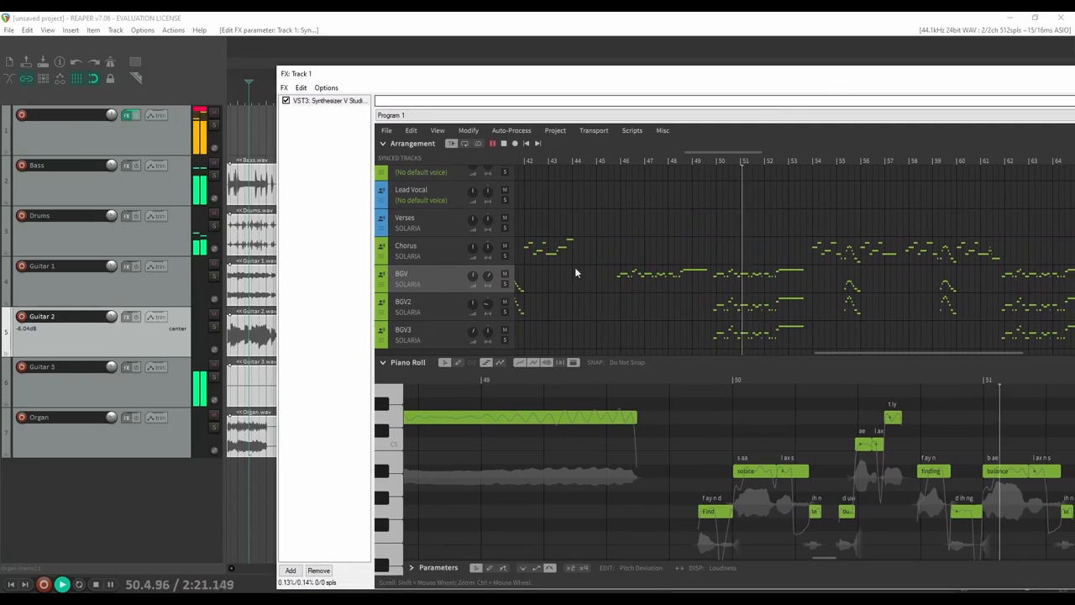
pyautogui.click(153, 144)
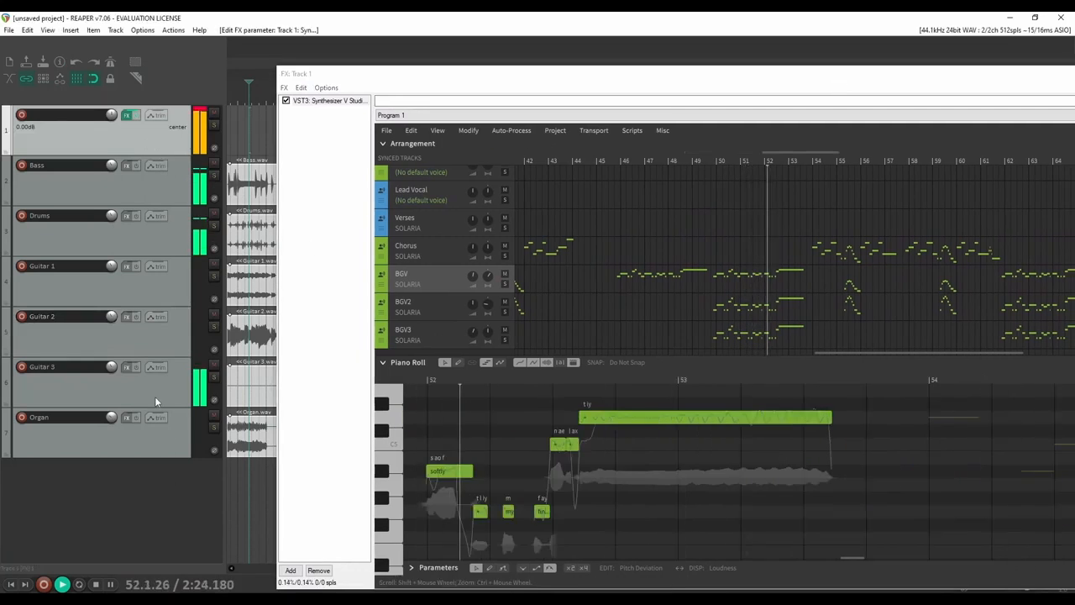
pyautogui.scroll(-5, 143, 130)
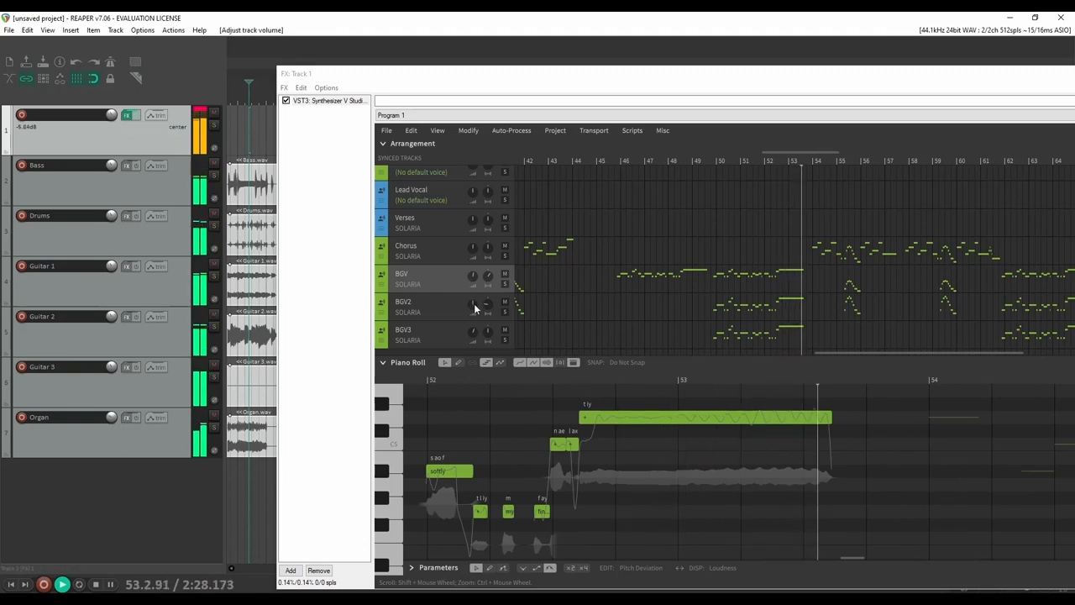
pyautogui.moveTo(473, 305); pyautogui.dragTo(472, 314)
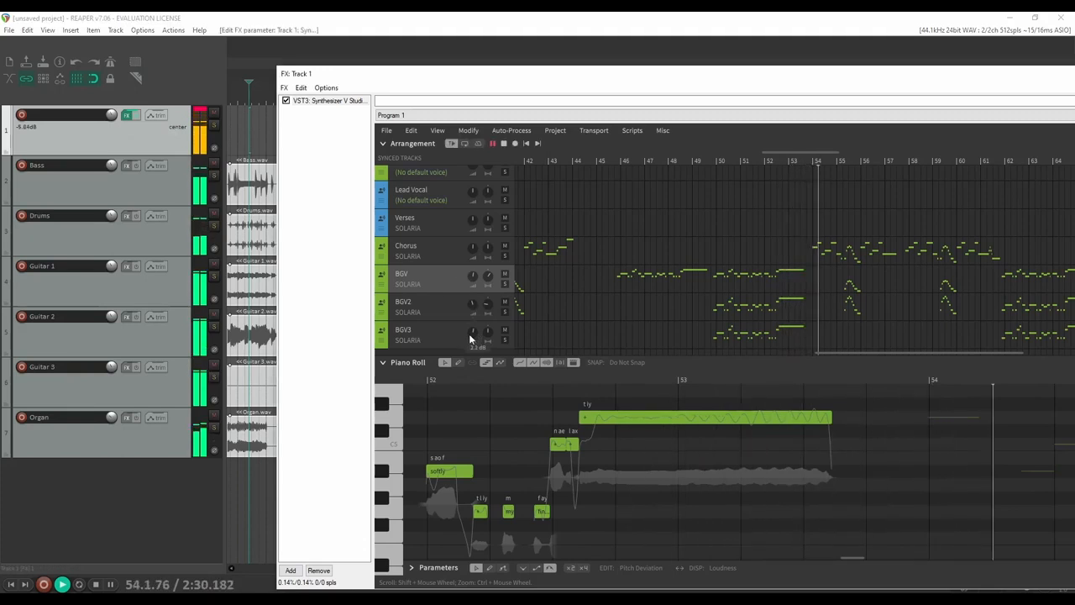
pyautogui.scroll(6, 110, 115)
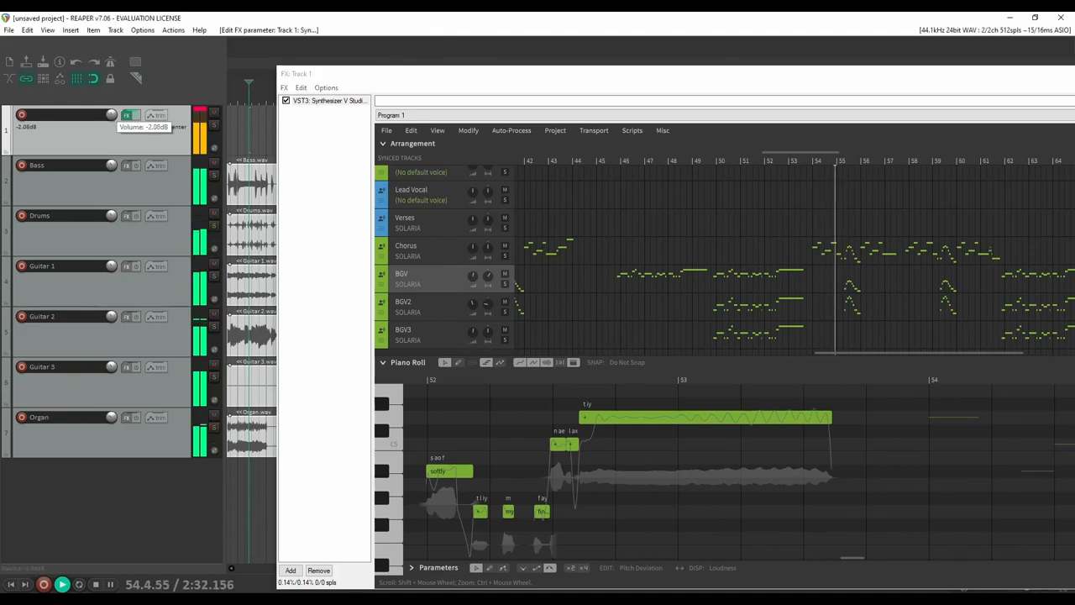
pyautogui.moveTo(622, 74); pyautogui.dragTo(372, 52)
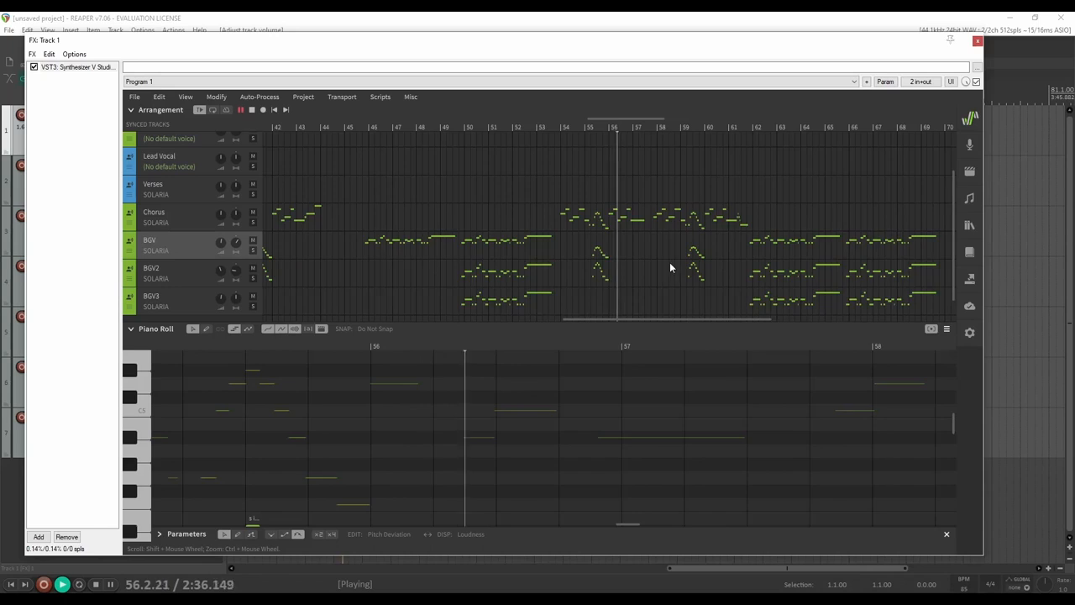
# Stop playback and show the Verses notes from bar 27, with lyrics like 'gala' and 'despair'
pyautogui.press('space')
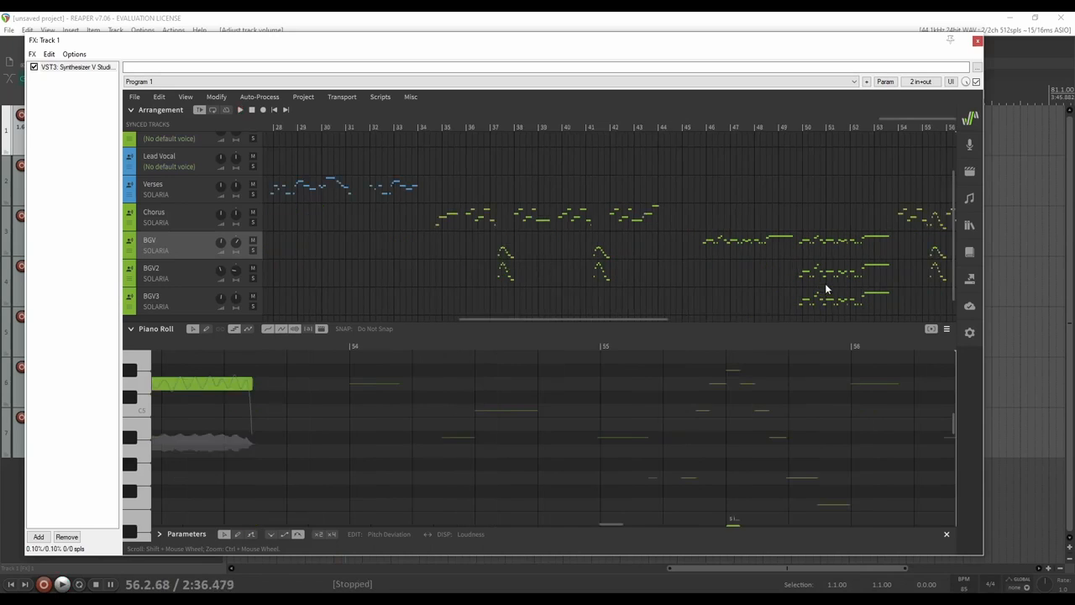
pyautogui.hscroll(4, 825, 270)
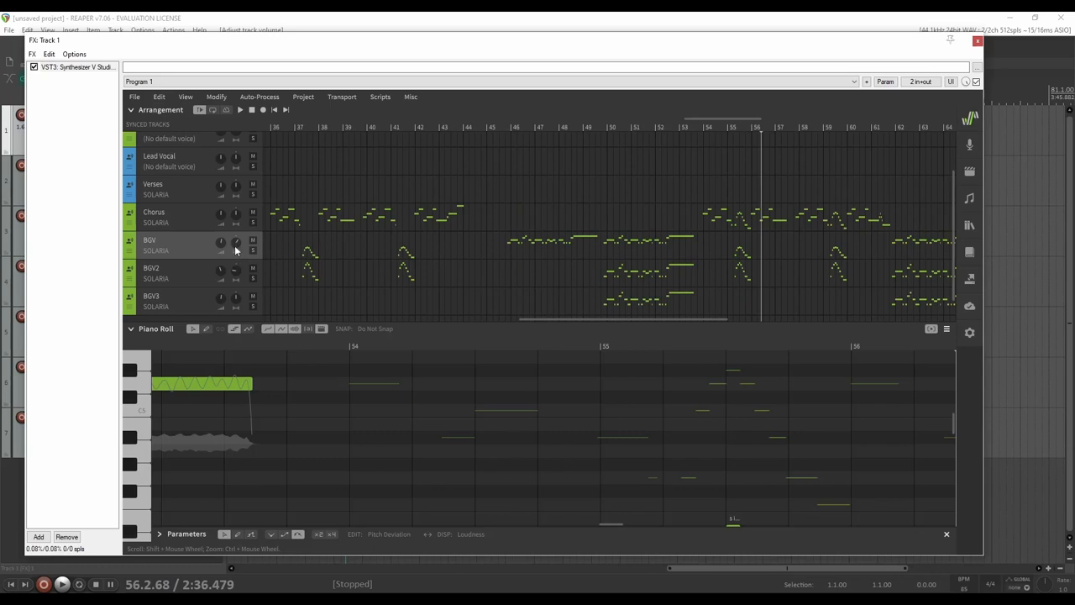
pyautogui.hscroll(3, 747, 269)
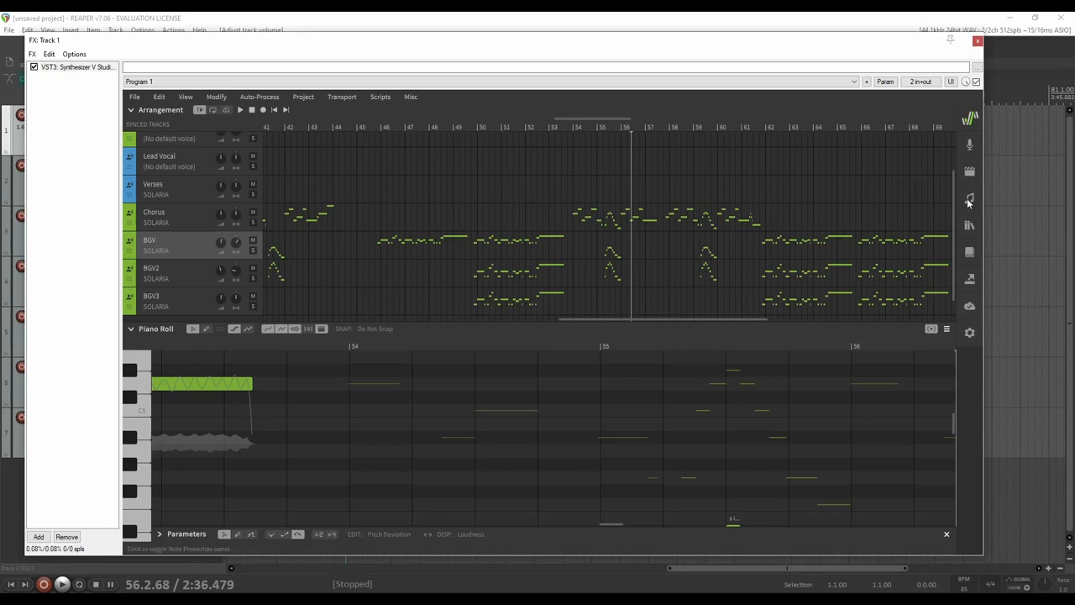
pyautogui.click(201, 197)
pyautogui.hscroll(-12, 556, 212)
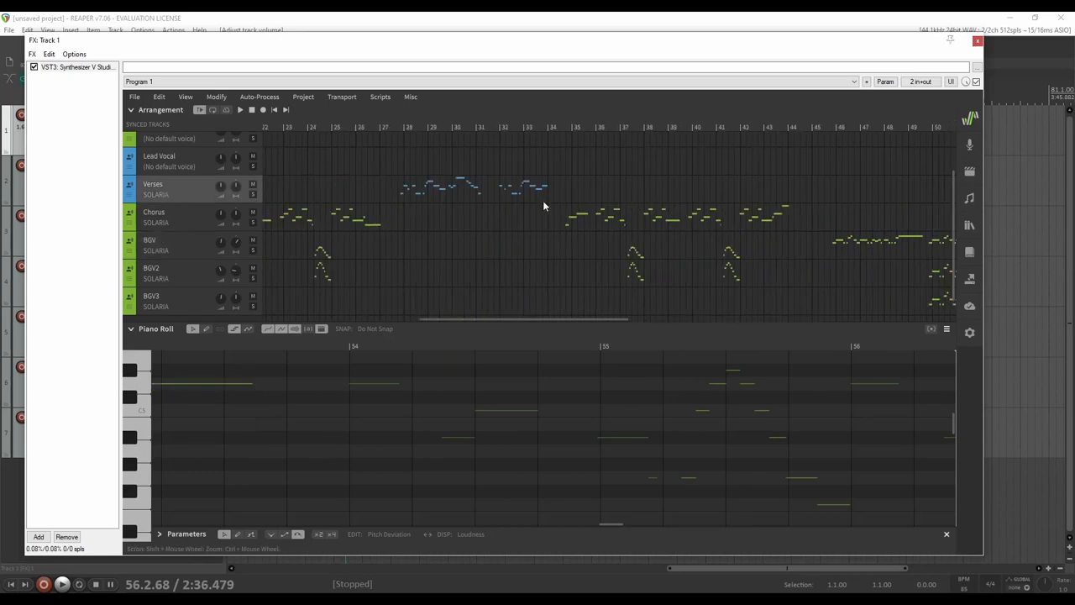
pyautogui.click(456, 129)
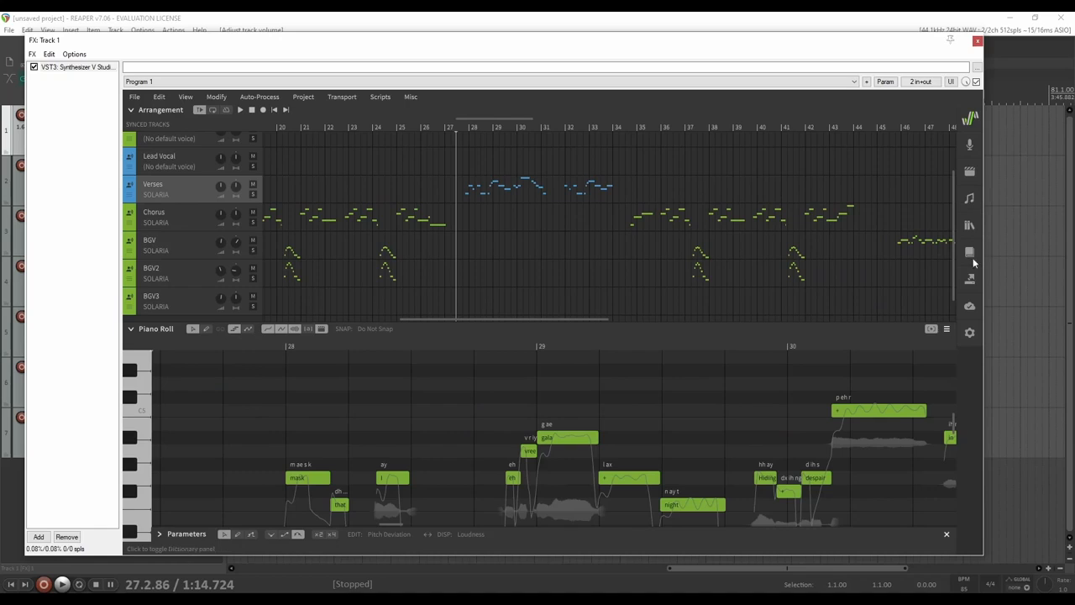
# Open the Synthesizer V voice settings and scroll to the Verses track's Vocal Mode sliders
pyautogui.click(970, 197)
pyautogui.click(970, 197)
pyautogui.click(970, 173)
pyautogui.click(970, 173)
pyautogui.click(968, 145)
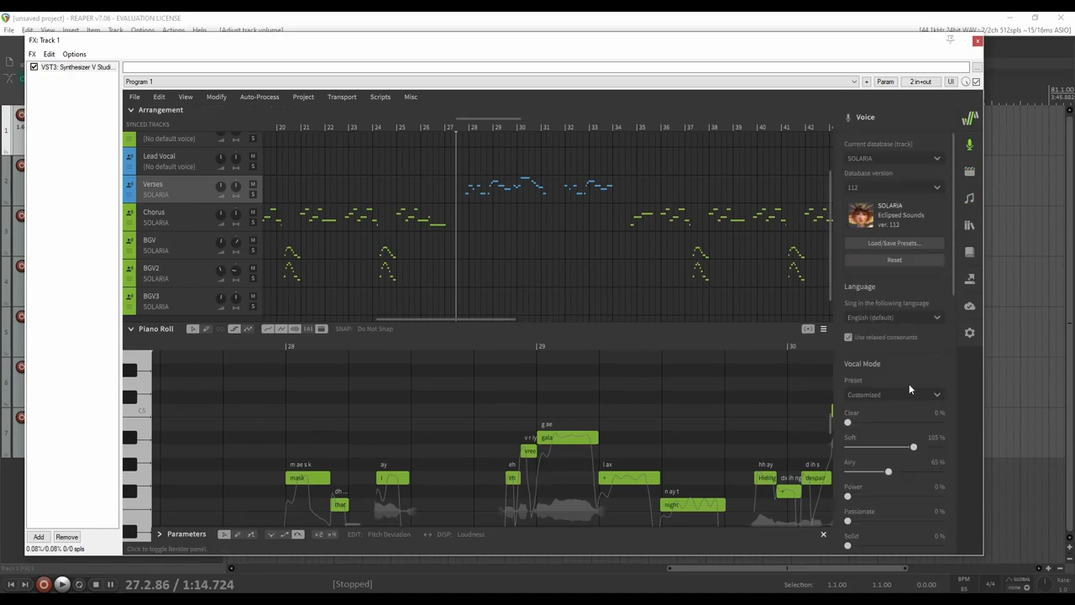
pyautogui.scroll(-3, 909, 383)
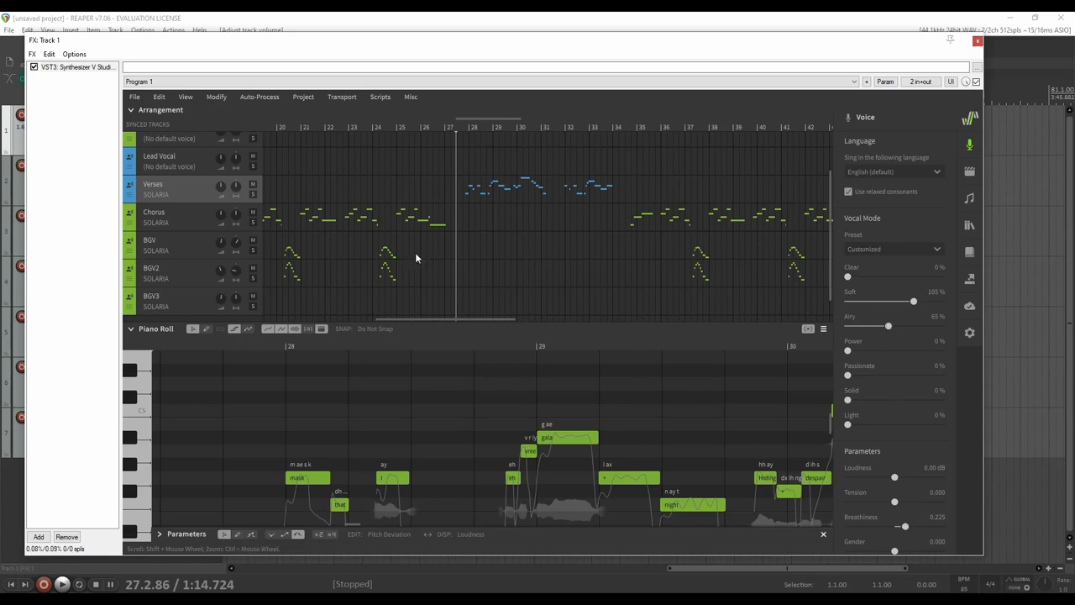
# View the Chorus vocal mode, then BGV's customized mode of Power 120% and Passionate 150%
pyautogui.click(162, 218)
pyautogui.click(626, 132)
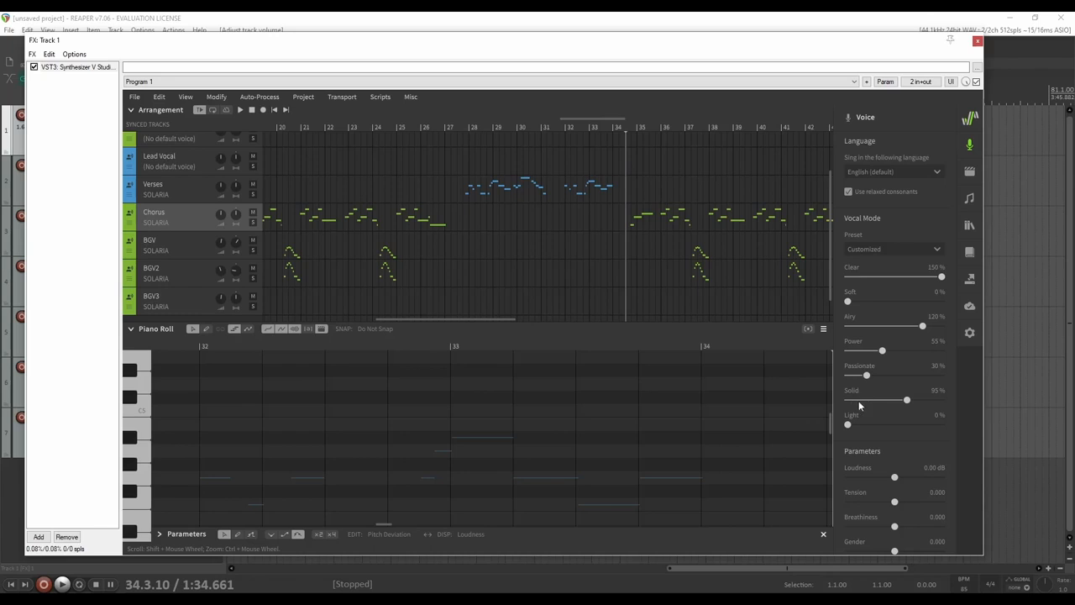
pyautogui.scroll(-1, 922, 448)
pyautogui.scroll(1, 923, 450)
pyautogui.click(175, 248)
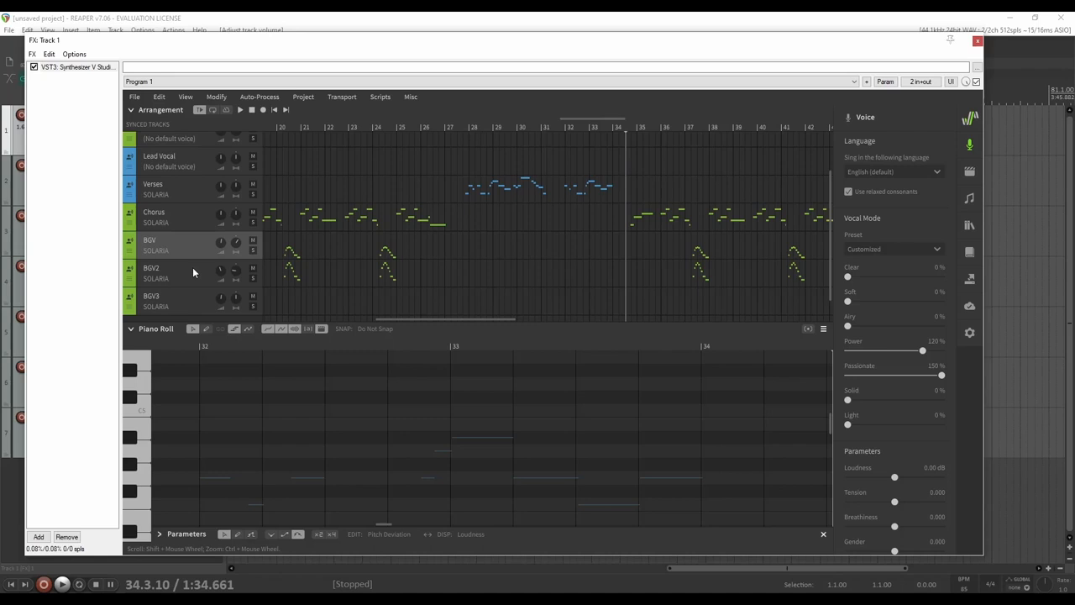
# Show the BGV track's notes around bars 47–49 with the playhead near bar 49
pyautogui.scroll(-2, 582, 245)
pyautogui.scroll(2, 582, 247)
pyautogui.hscroll(8, 579, 254)
pyautogui.hscroll(-2, 573, 261)
pyautogui.scroll(-1, 572, 261)
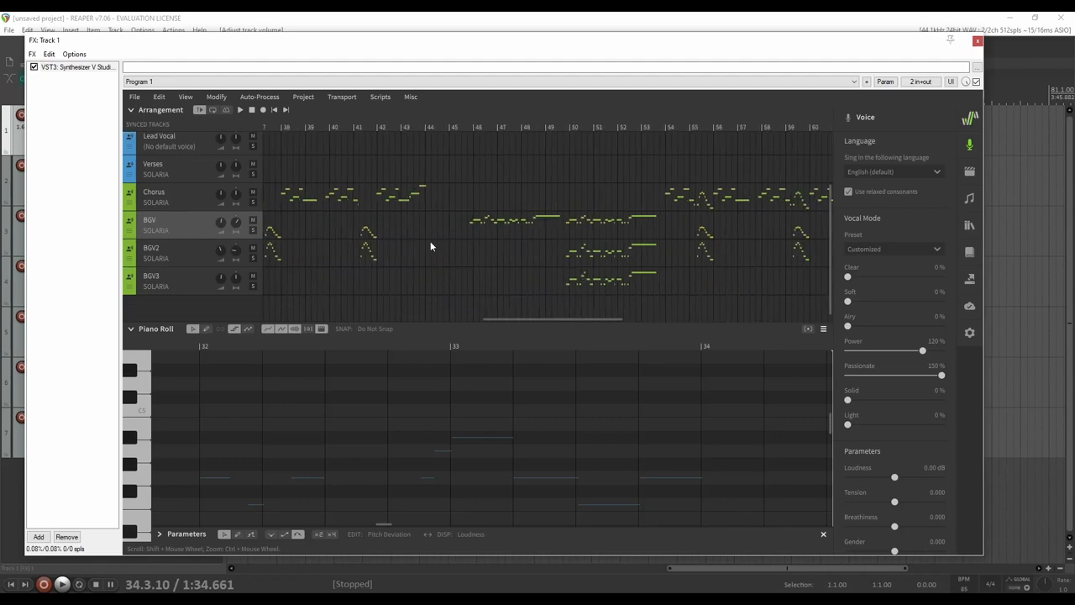
pyautogui.click(561, 131)
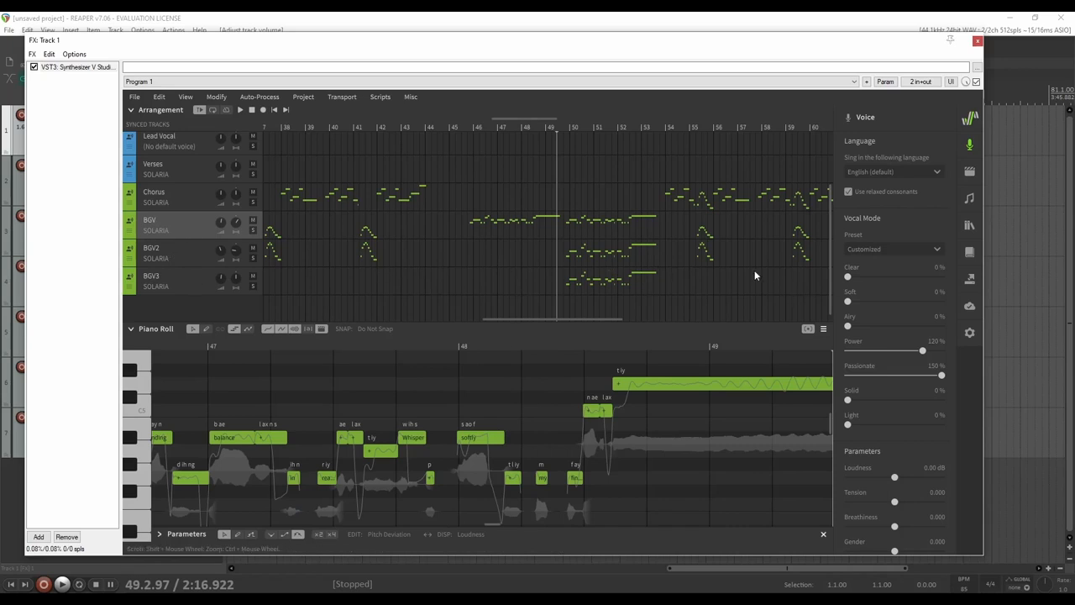
pyautogui.click(179, 255)
pyautogui.click(186, 229)
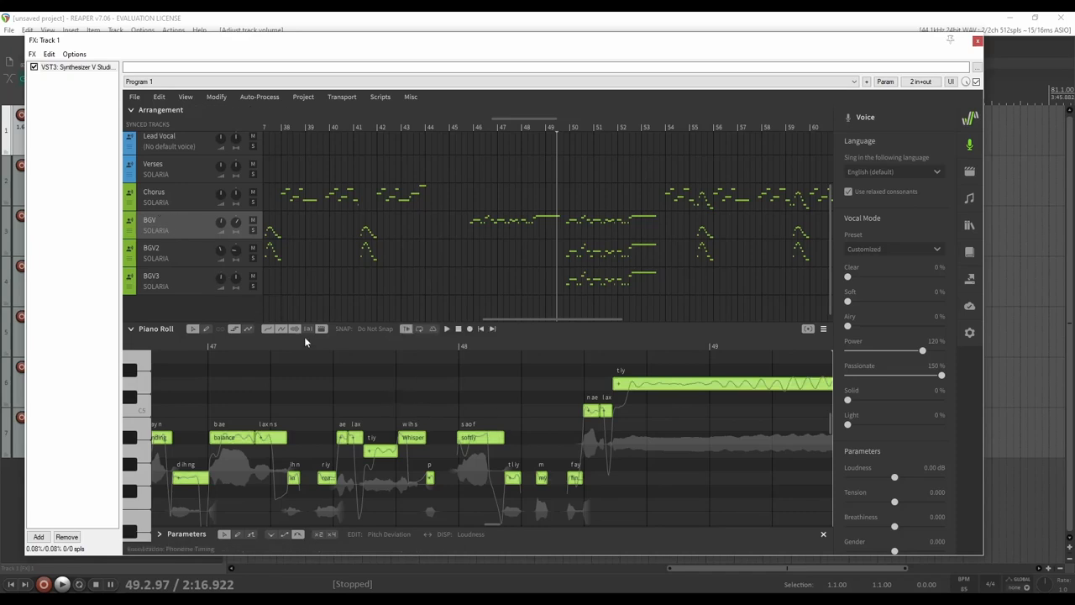
# Copy the BGV notes and create a new empty track below BGV3
pyautogui.rightClick(271, 444)
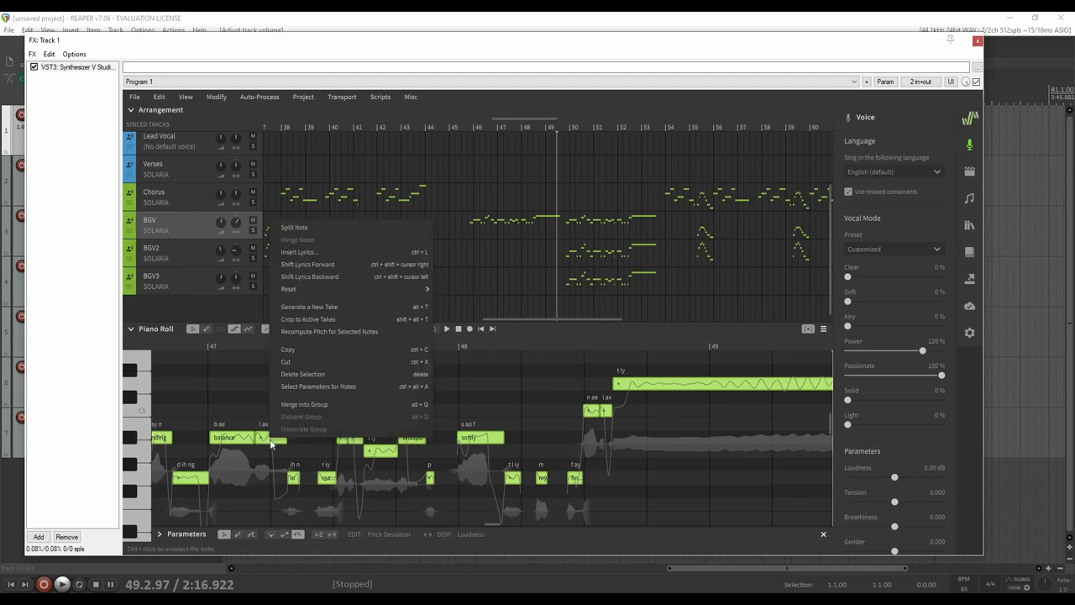
pyautogui.click(291, 350)
pyautogui.rightClick(181, 296)
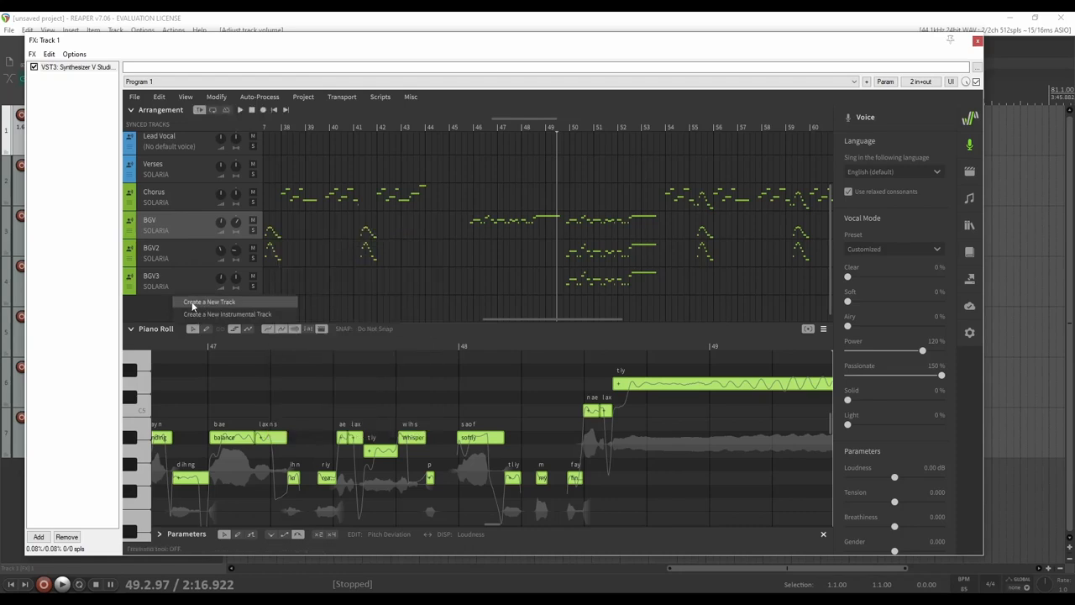
pyautogui.click(209, 302)
# Paste the notes into Unnamed Track 1 at 49.4.19, delete them, and return to BGV
pyautogui.moveTo(558, 130); pyautogui.dragTo(566, 128)
pyautogui.scroll(-5, 751, 421)
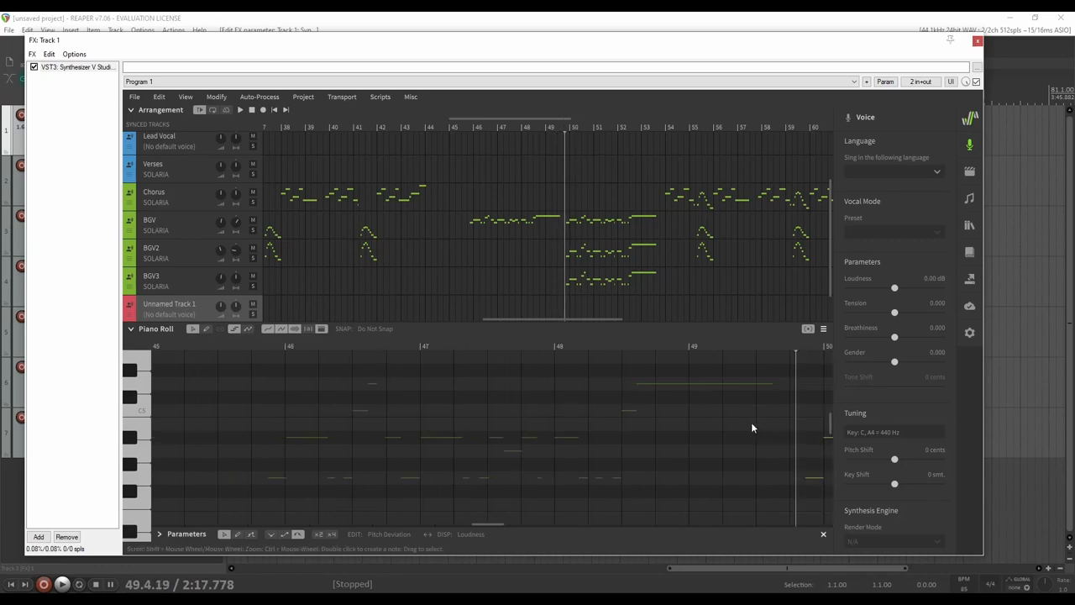
pyautogui.rightClick(538, 441)
pyautogui.click(559, 453)
pyautogui.scroll(-3, 569, 441)
pyautogui.scroll(-5, 564, 445)
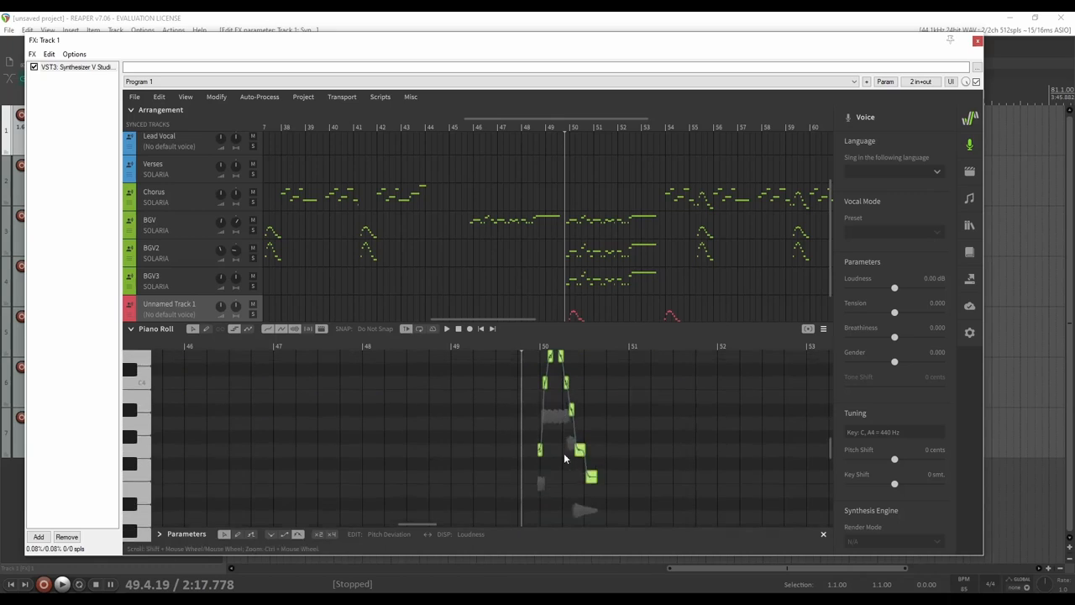
pyautogui.scroll(3, 553, 460)
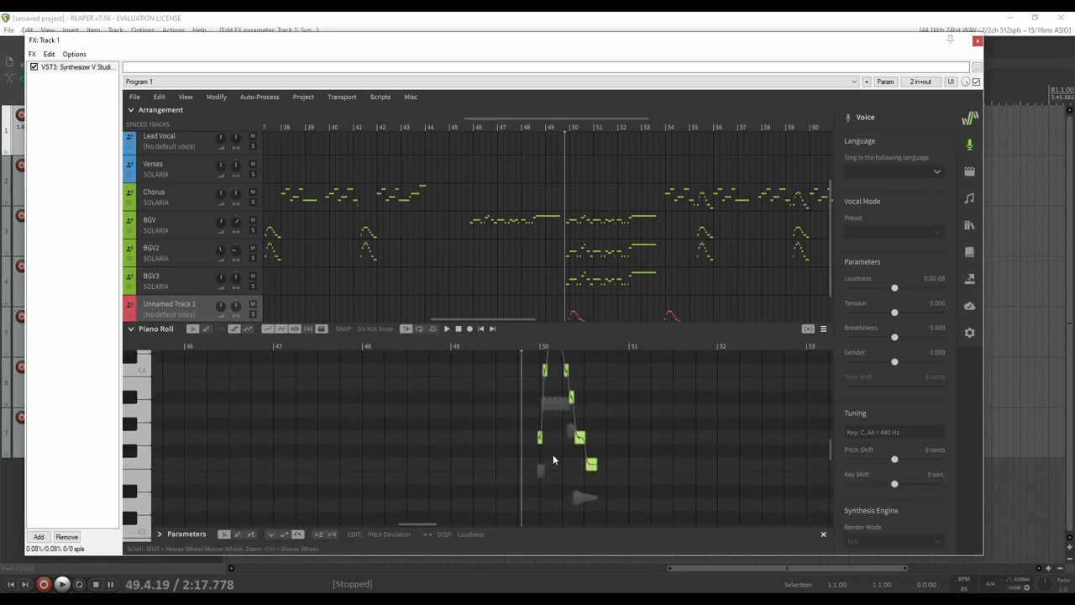
pyautogui.scroll(1, 553, 459)
pyautogui.scroll(1, 562, 463)
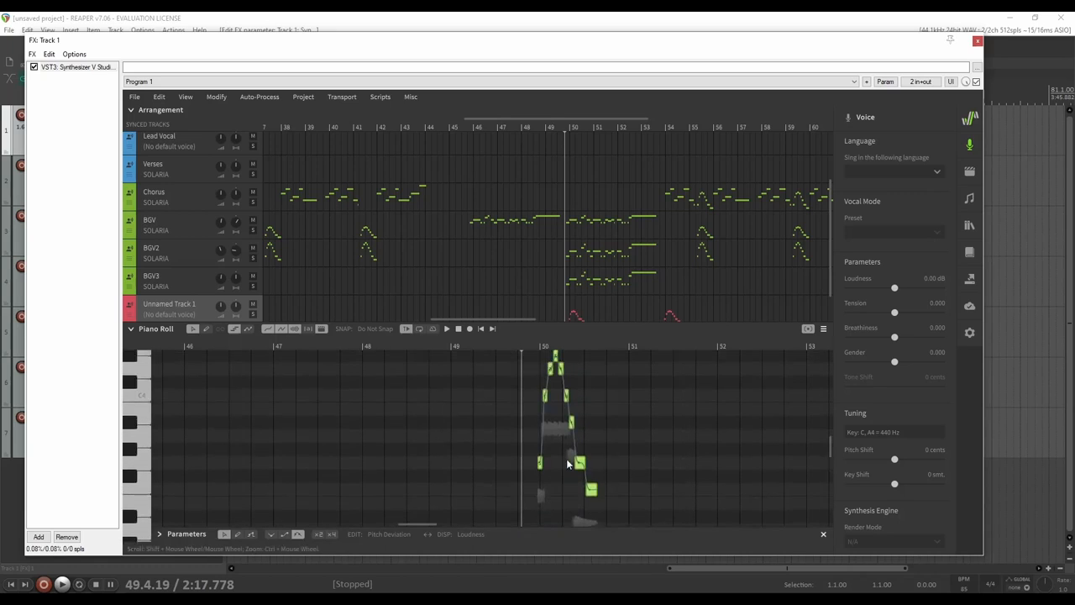
pyautogui.press('Delete')
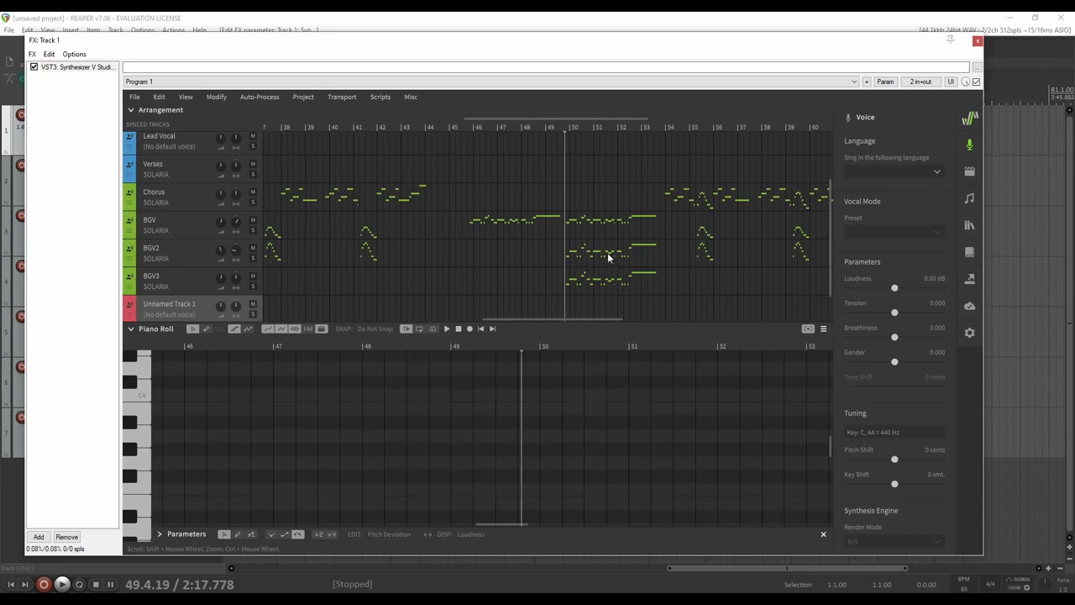
pyautogui.click(189, 226)
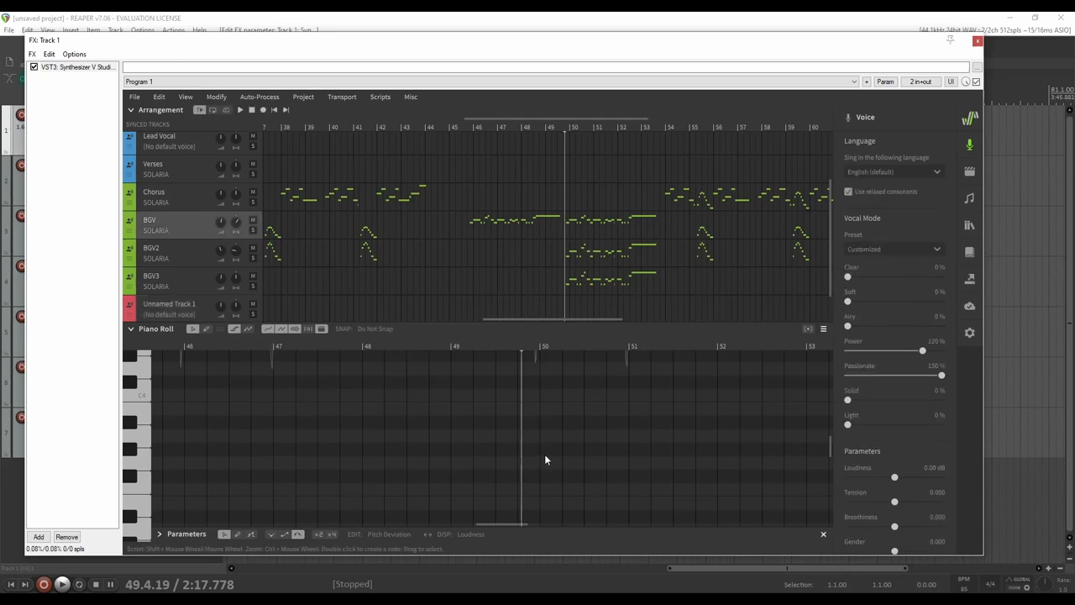
# View the lyrics of the selected BGV notes and cancel without changes
pyautogui.scroll(5, 547, 448)
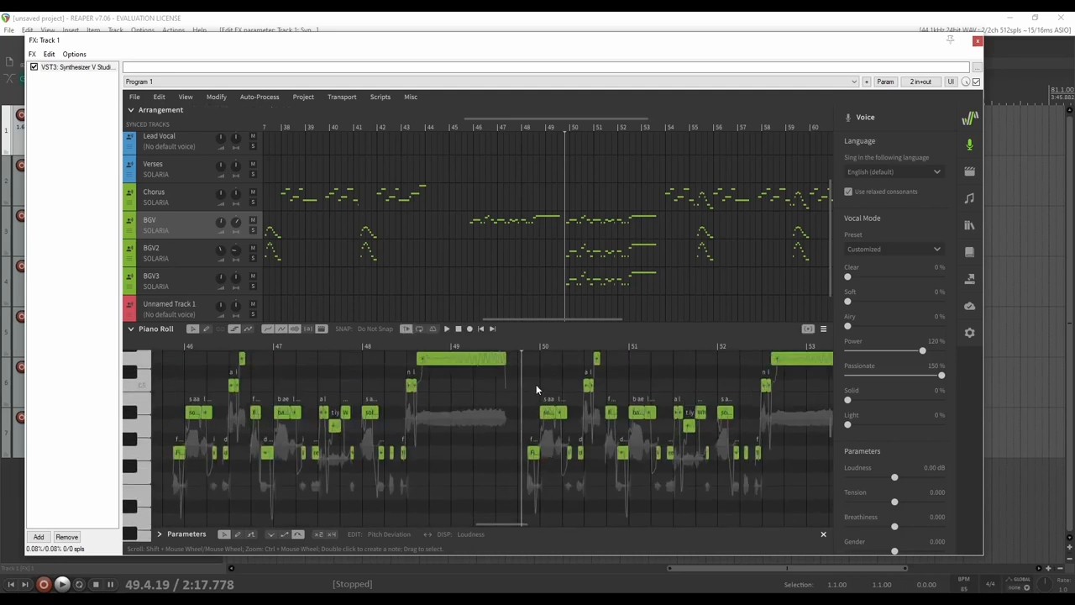
pyautogui.scroll(1, 536, 384)
pyautogui.moveTo(512, 359); pyautogui.dragTo(817, 502)
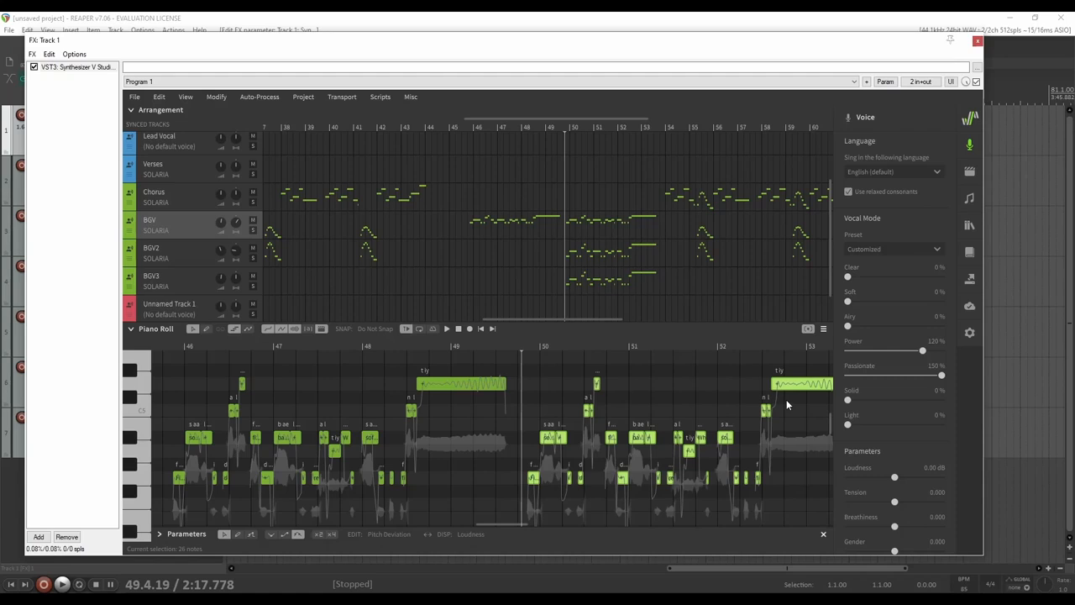
pyautogui.hotkey('ctrl', 'l')
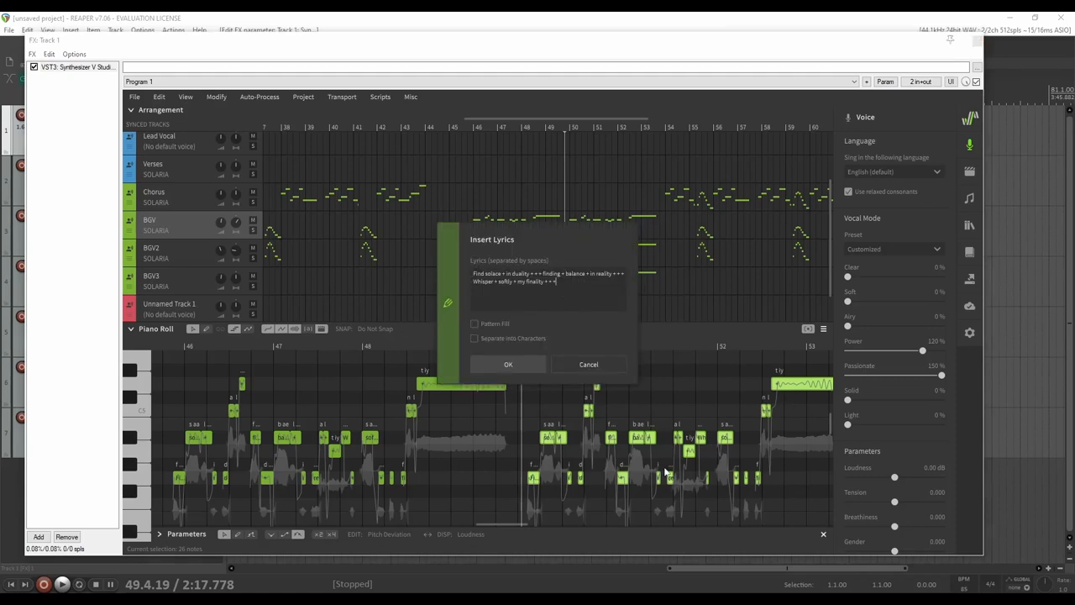
pyautogui.hotkey('ctrl', 'a')
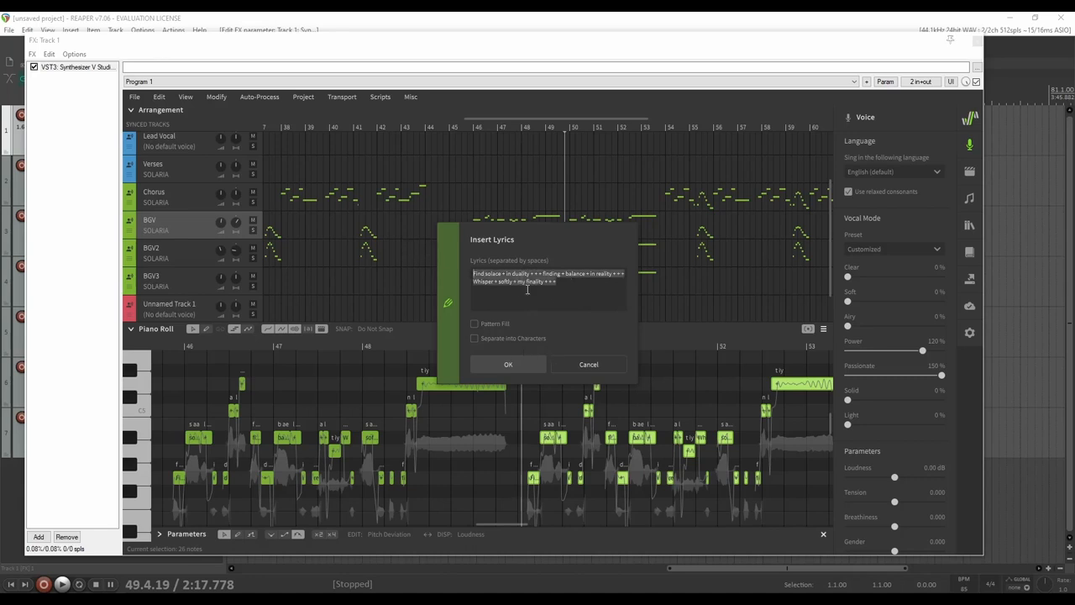
pyautogui.click(571, 366)
# View the lyrics of 28 BGV2 notes unchanged, then close the Synthesizer V window
pyautogui.click(179, 247)
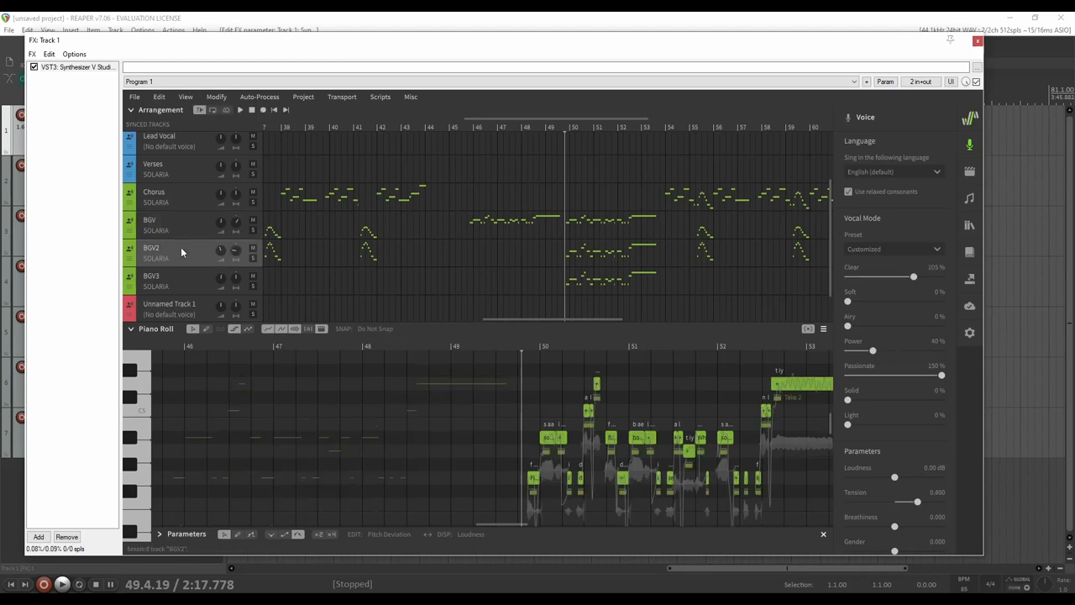
pyautogui.moveTo(511, 372); pyautogui.dragTo(805, 492)
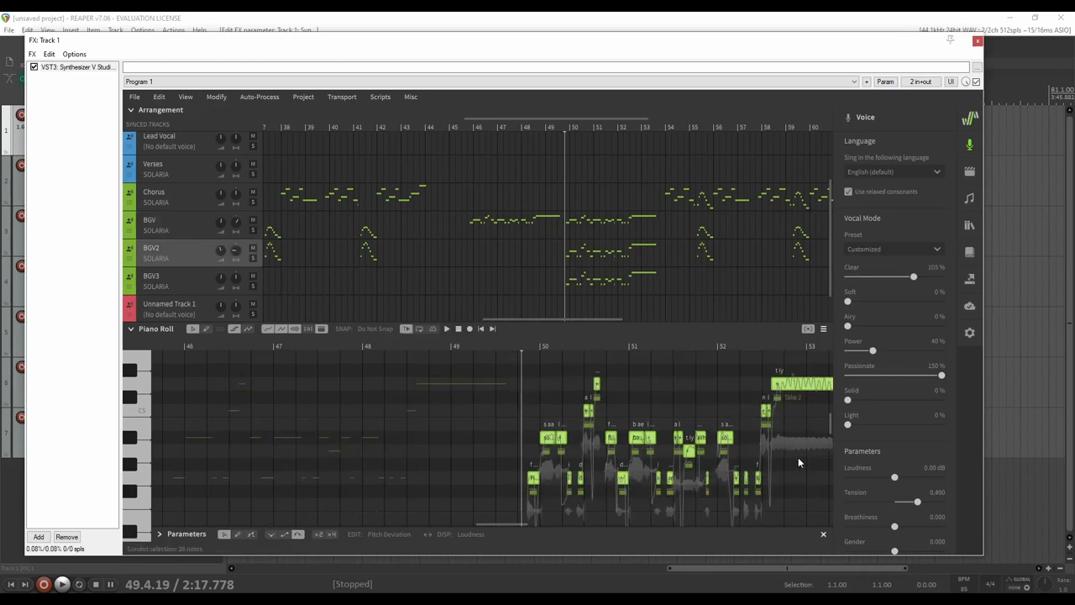
pyautogui.rightClick(785, 384)
pyautogui.click(731, 379)
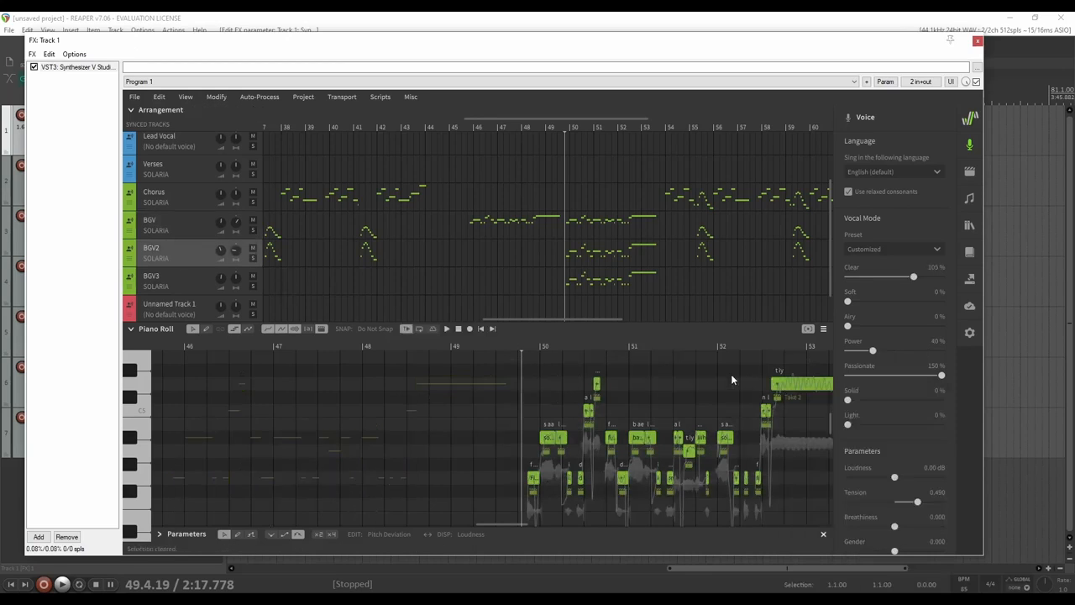
pyautogui.moveTo(494, 369); pyautogui.dragTo(819, 509)
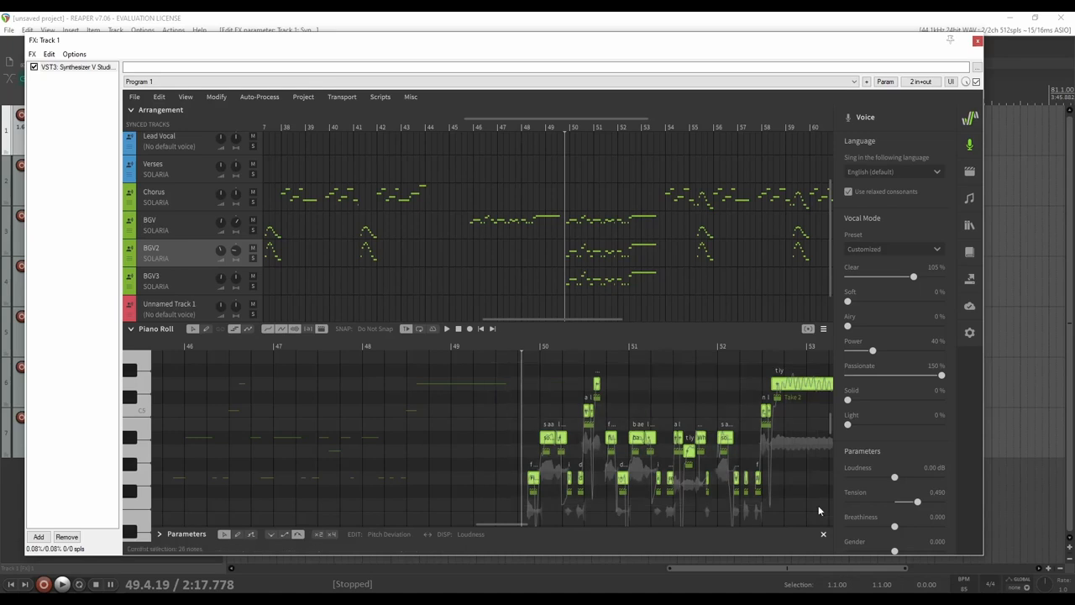
pyautogui.hotkey('ctrl', 'l')
pyautogui.hotkey('ctrl', 'a')
pyautogui.click(581, 291)
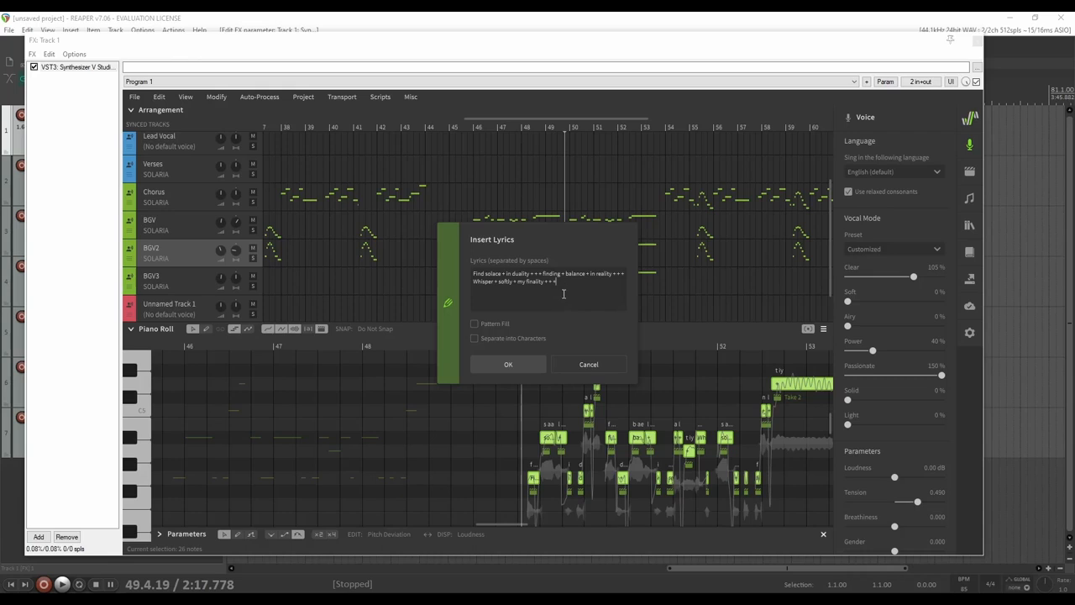
pyautogui.click(601, 361)
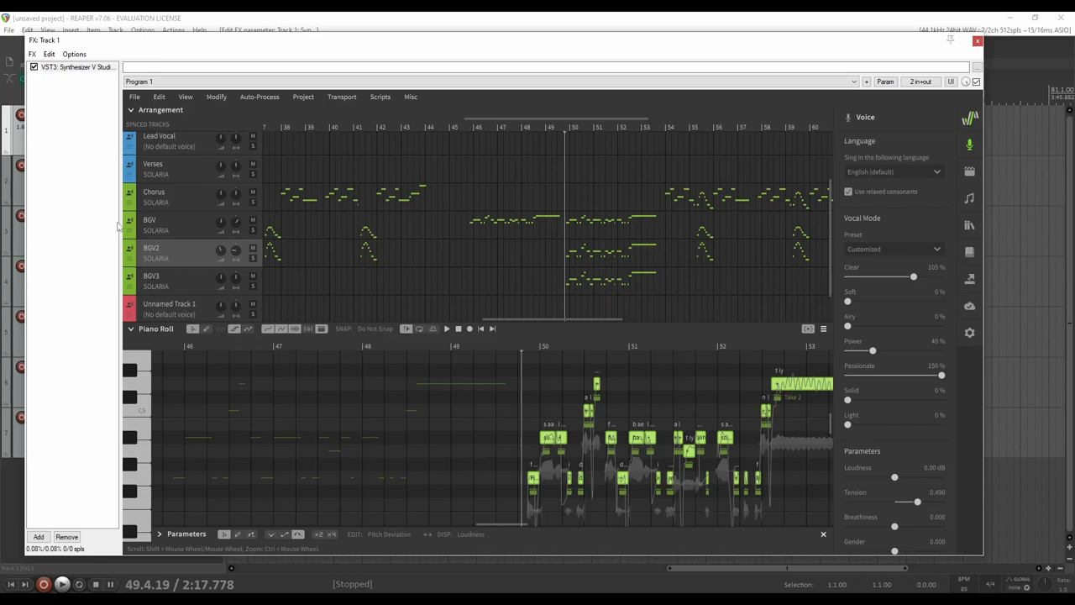
pyautogui.moveTo(608, 40)
pyautogui.mouseDown()
pyautogui.moveTo(703, 140)
pyautogui.moveTo(670, 456)
pyautogui.moveTo(670, 82)
pyautogui.moveTo(626, 66)
pyautogui.moveTo(626, 47)
pyautogui.mouseUp()
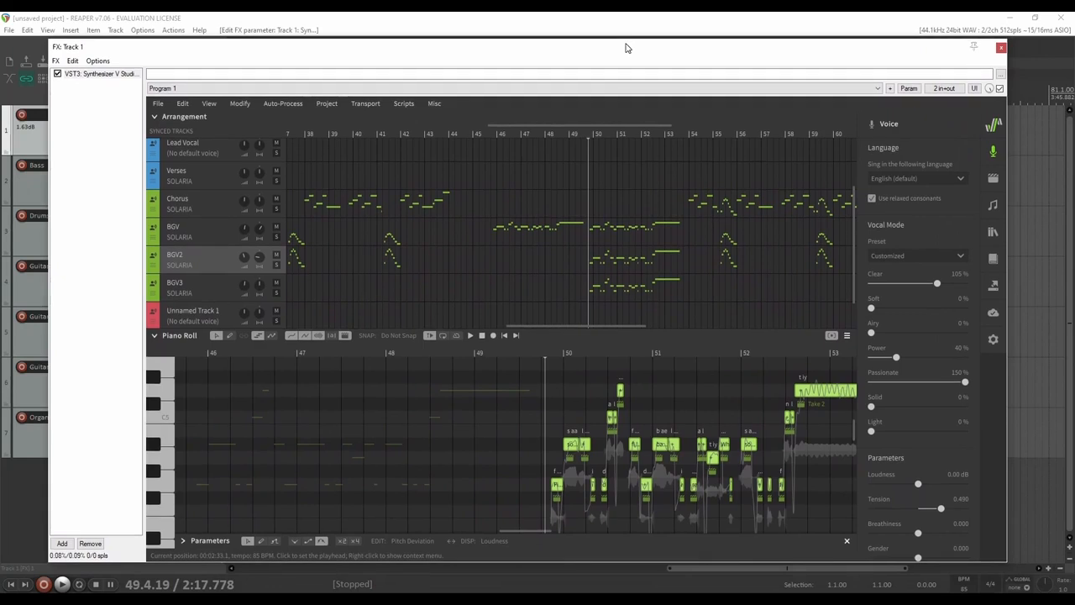
pyautogui.click(1001, 48)
# Review the track list and play 'New Original' from the beginning
pyautogui.click(255, 99)
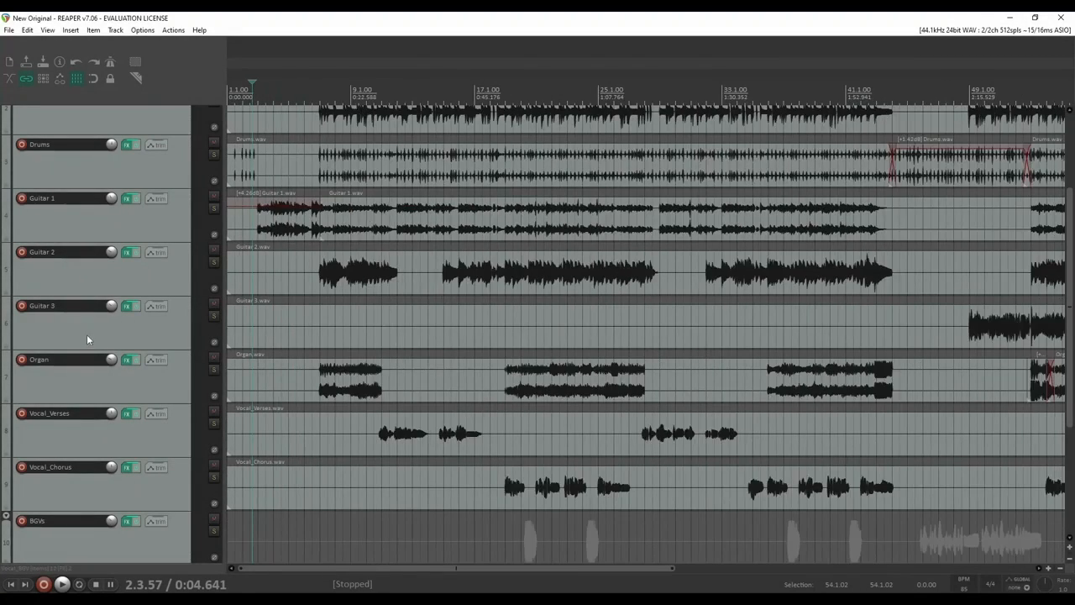
pyautogui.scroll(-5, 87, 339)
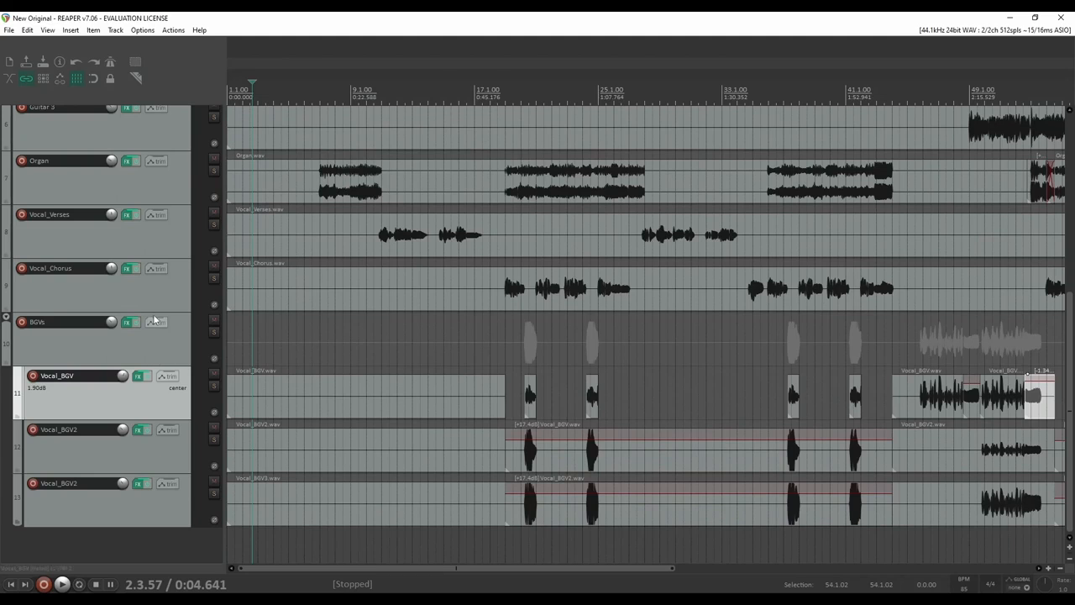
pyautogui.scroll(5, 154, 328)
pyautogui.scroll(-1, 167, 309)
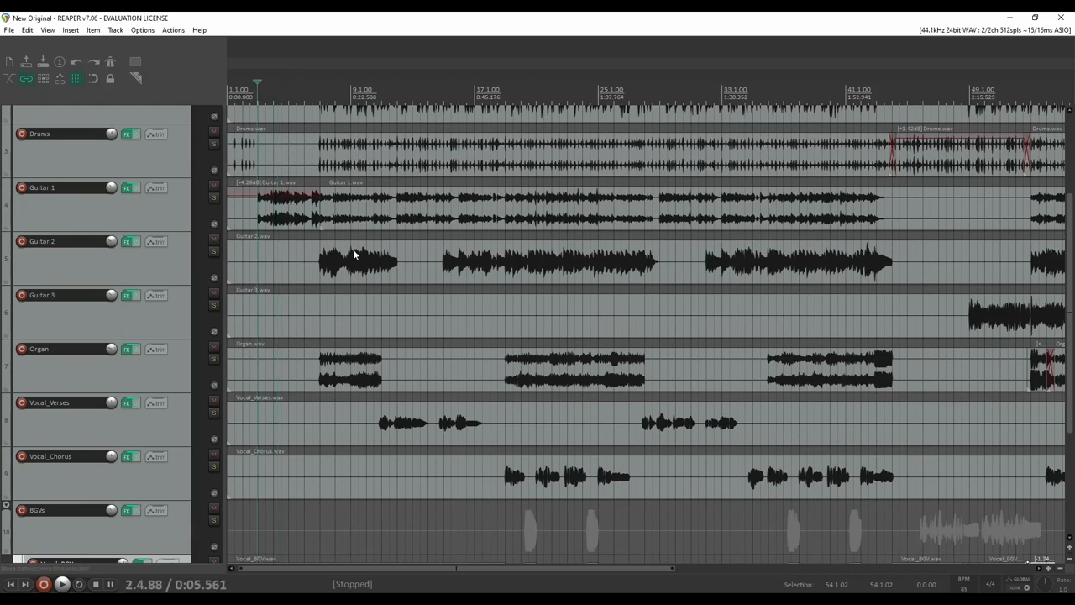
pyautogui.scroll(-4, 353, 253)
pyautogui.scroll(4, 521, 324)
pyautogui.press('space')
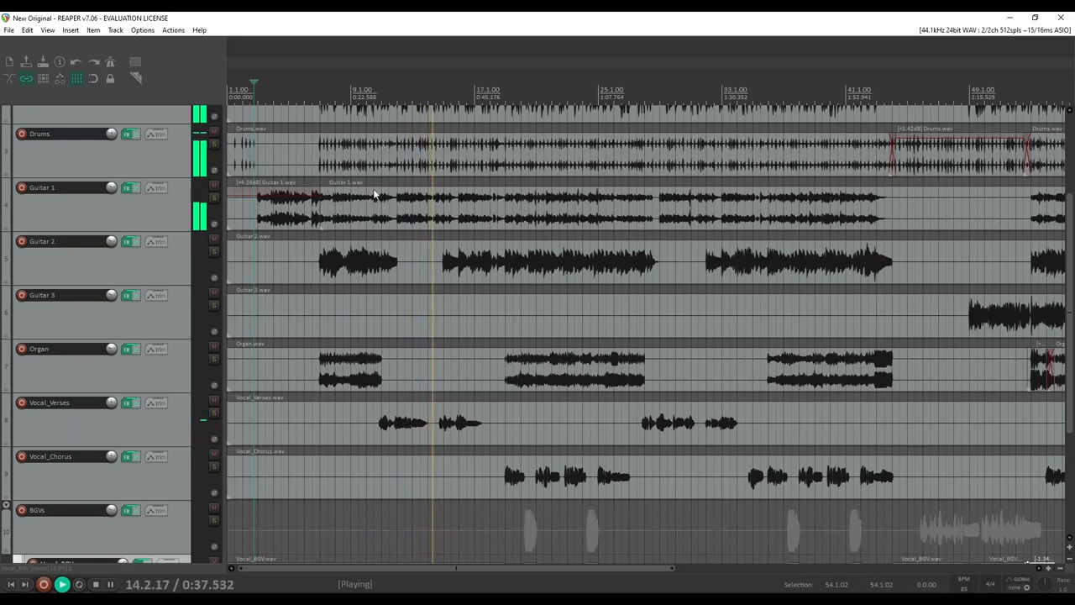
# During playback, select the Vocal_Verses then Vocal_Chorus tracks and their audio items
pyautogui.click(143, 424)
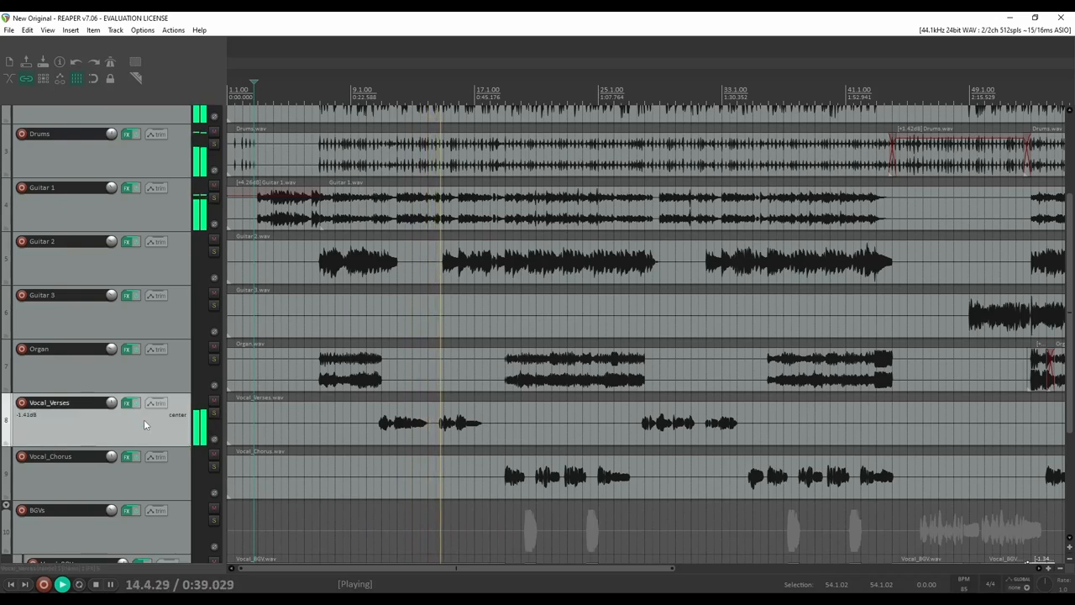
pyautogui.click(304, 429)
pyautogui.scroll(-2, 306, 432)
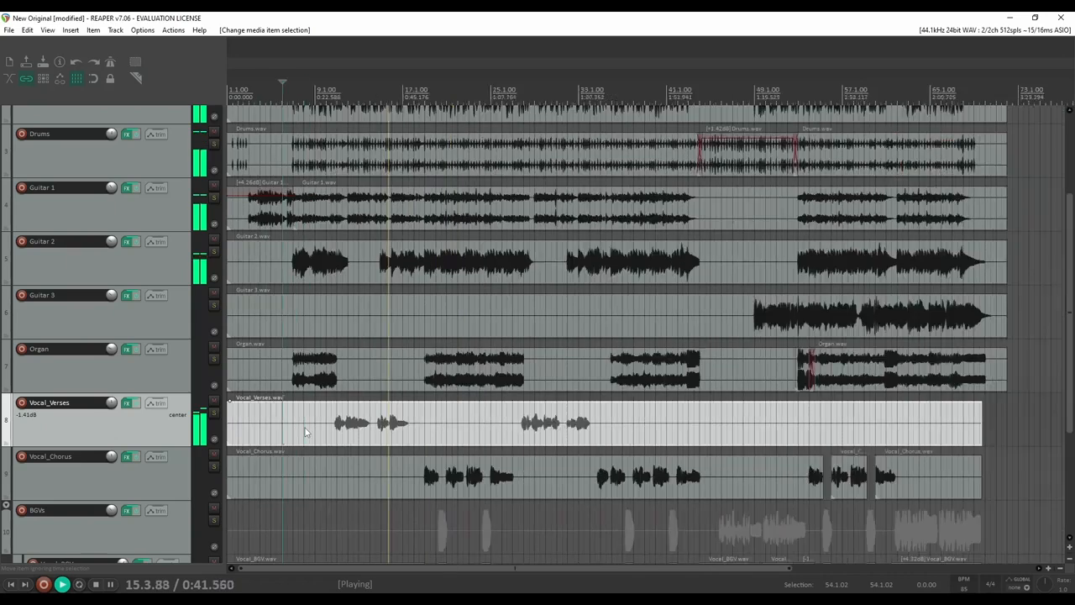
pyautogui.scroll(1, 306, 432)
pyautogui.scroll(-2, 138, 439)
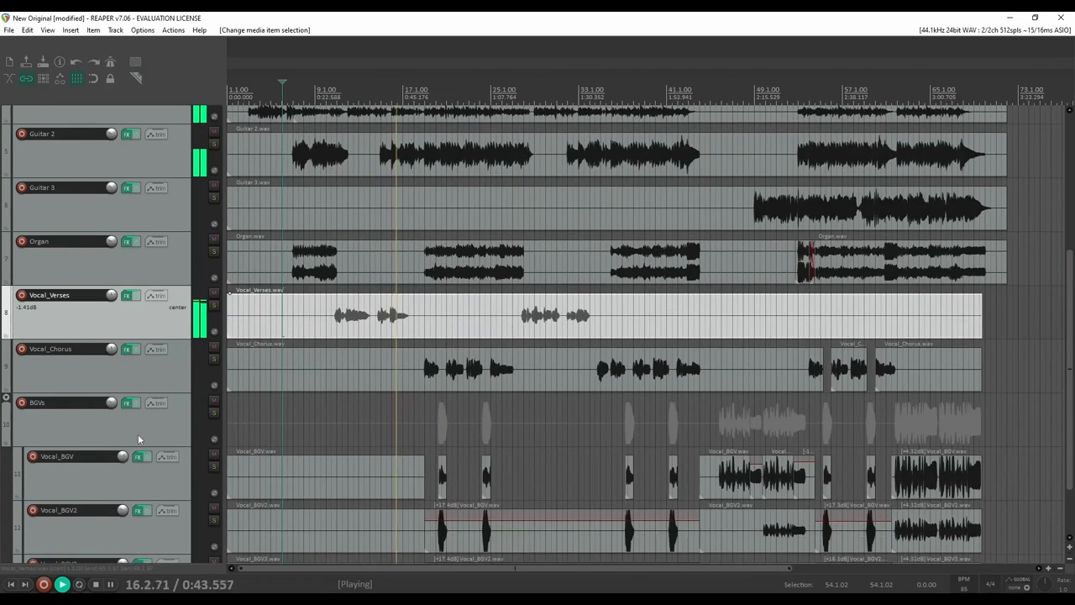
pyautogui.scroll(-3, 173, 380)
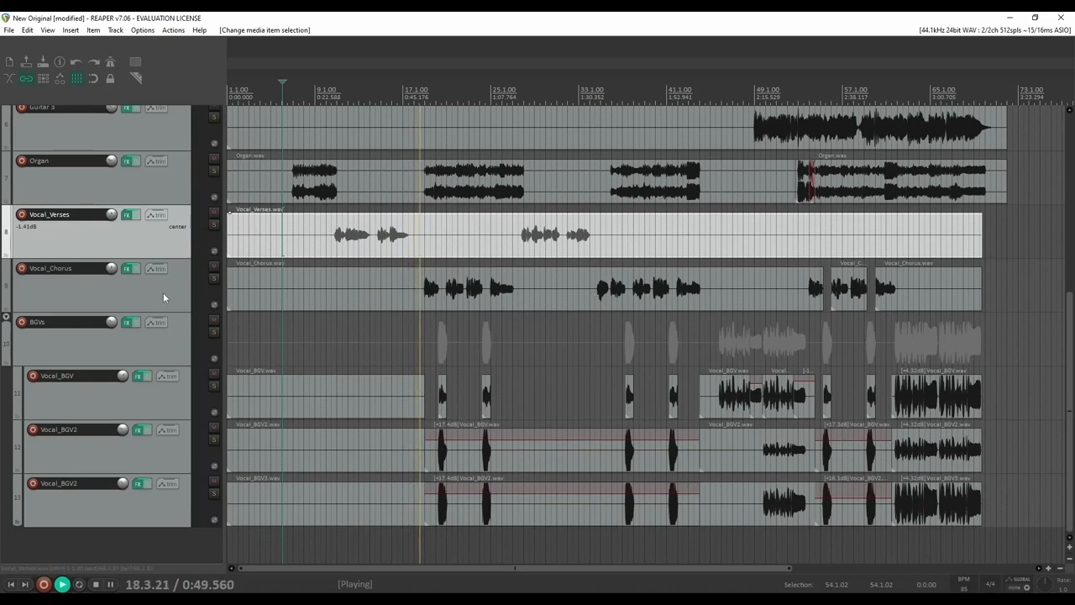
pyautogui.click(163, 292)
pyautogui.click(315, 288)
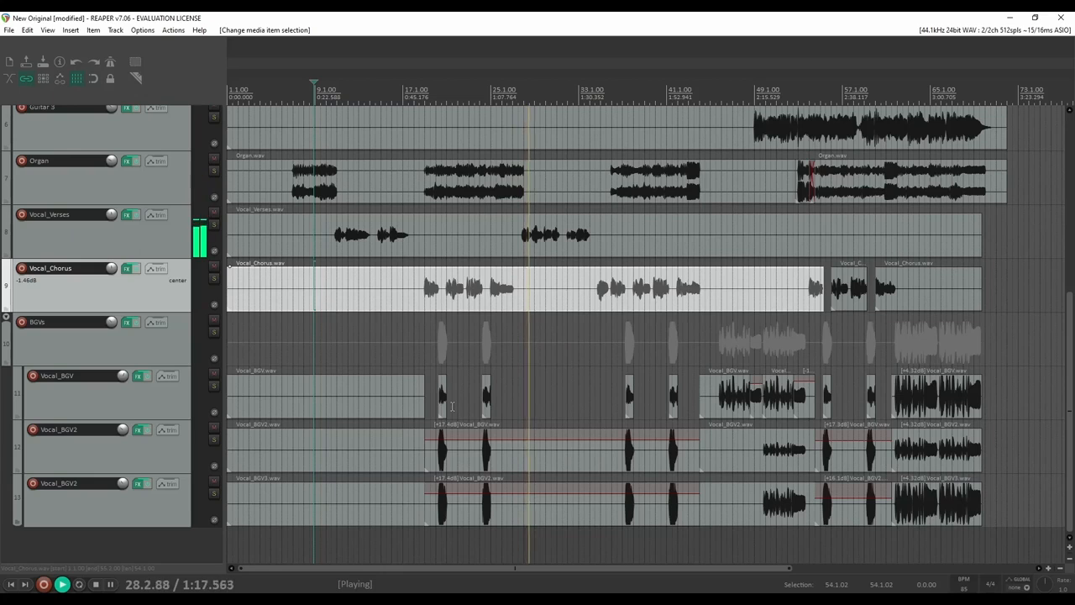
# Reselect the Vocal_Verses and Vocal_Chorus tracks and items as playback reaches bar 47
pyautogui.scroll(1, 122, 341)
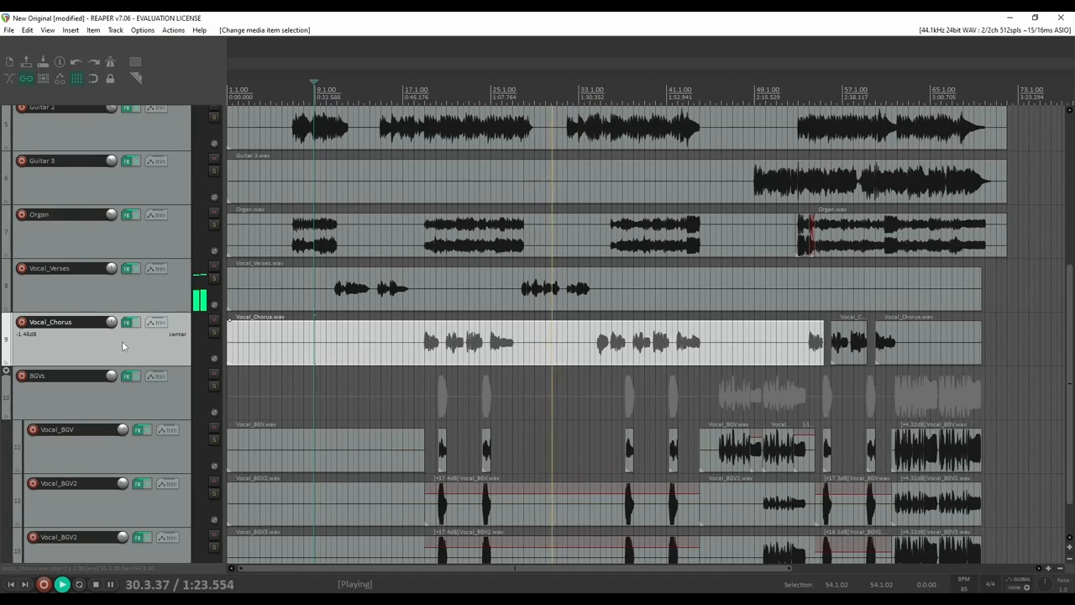
pyautogui.click(144, 299)
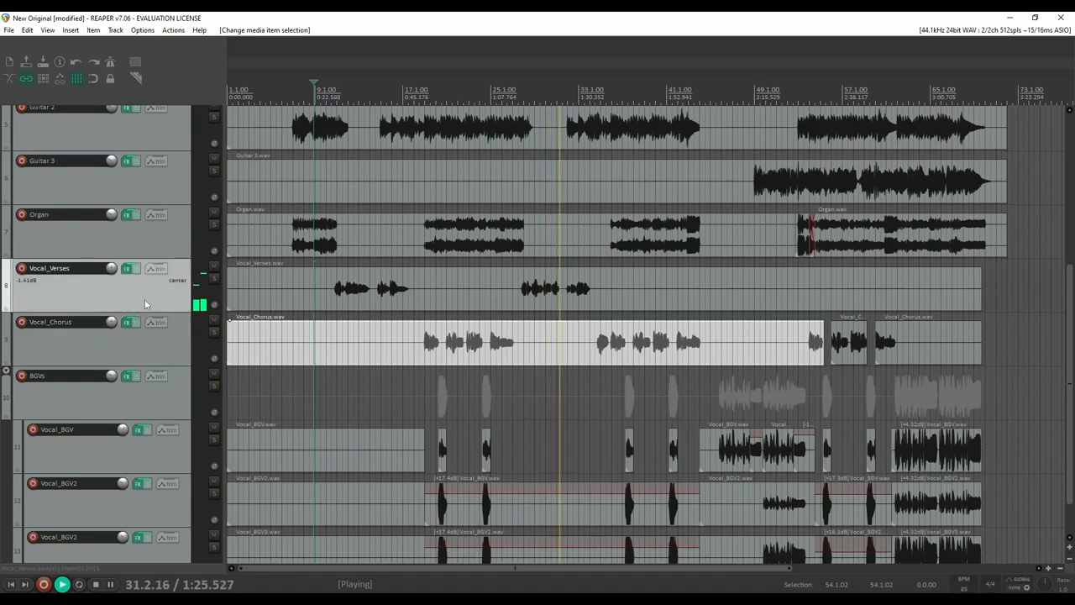
pyautogui.click(372, 290)
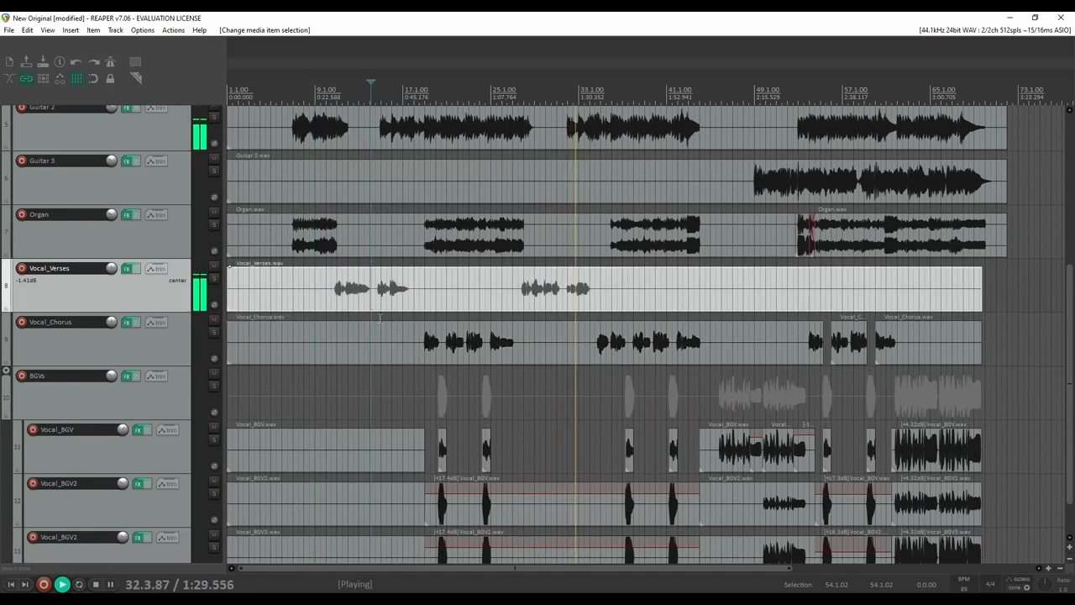
pyautogui.click(180, 342)
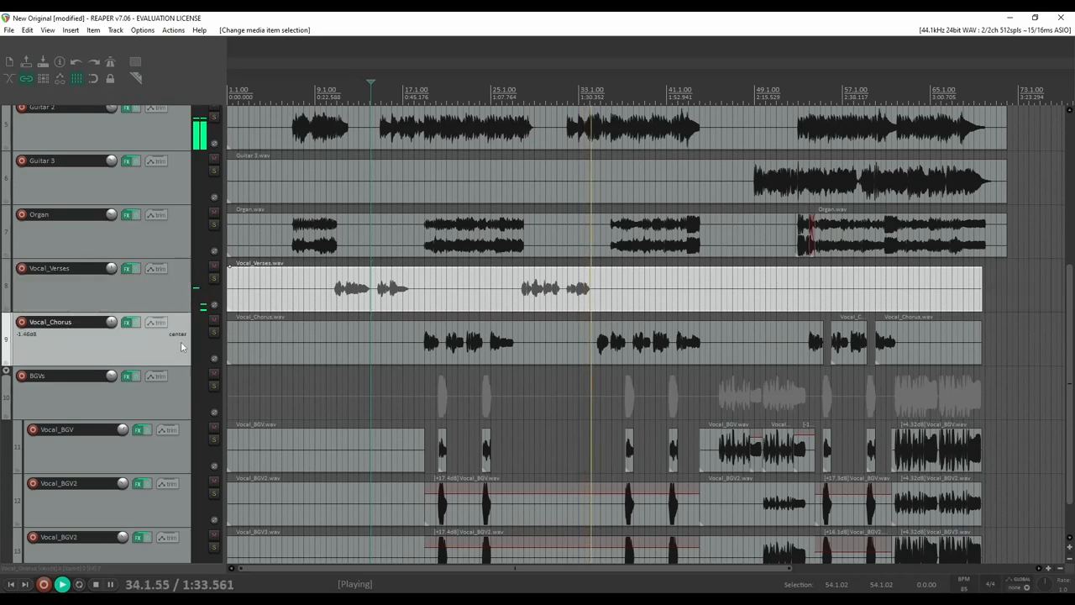
pyautogui.click(403, 350)
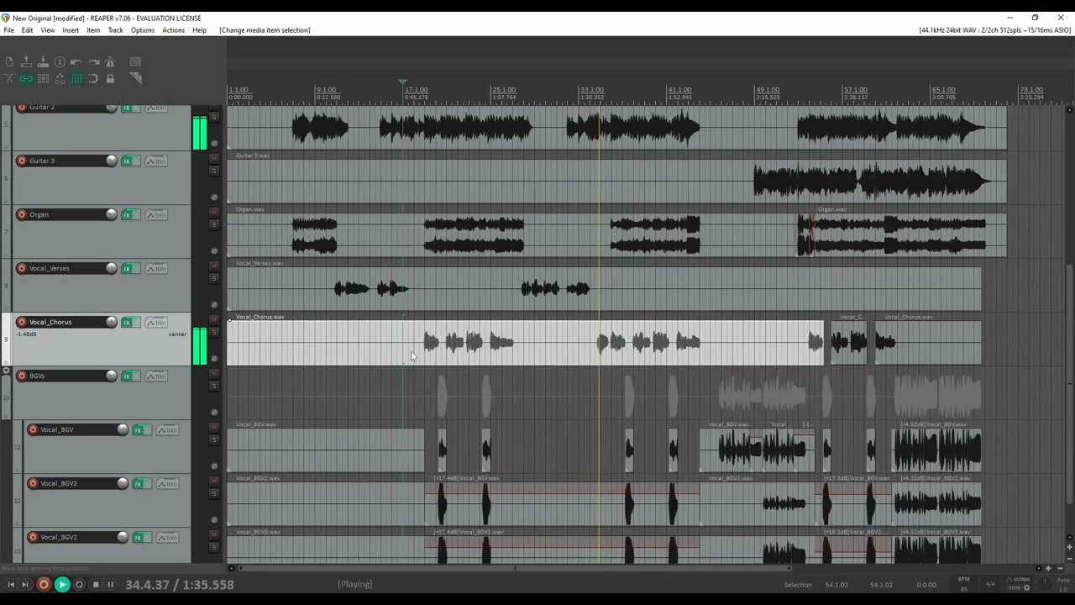
pyautogui.scroll(-1, 462, 351)
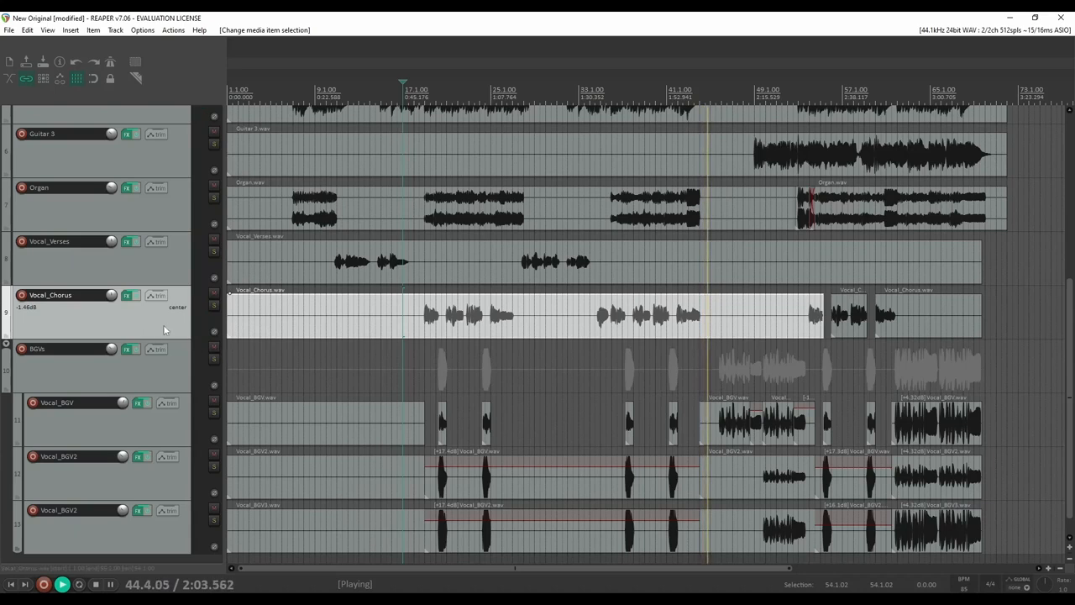
pyautogui.scroll(-1, 163, 324)
pyautogui.scroll(2, 163, 324)
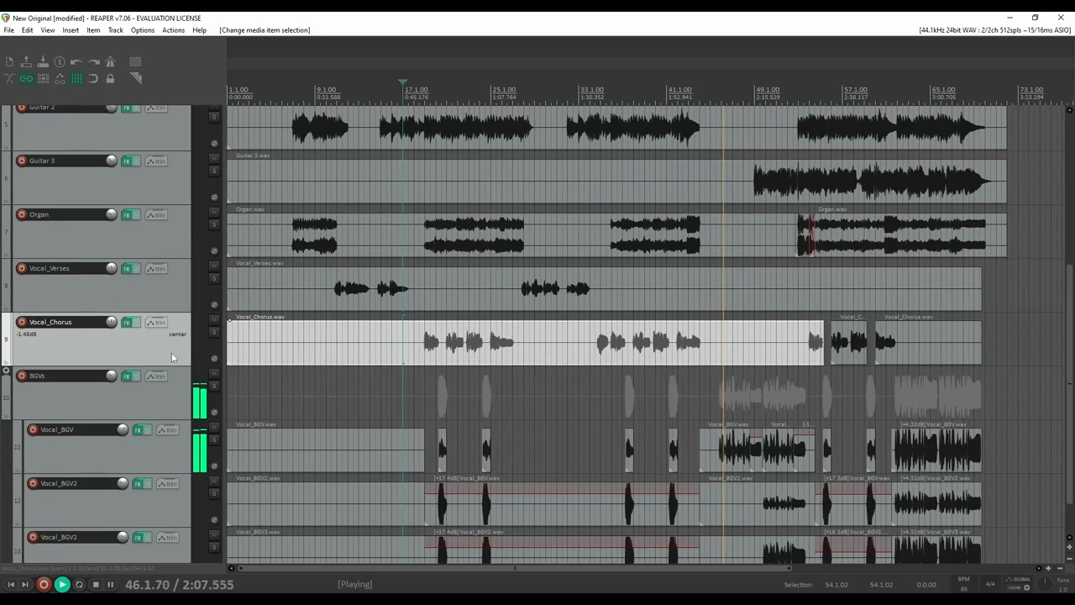
pyautogui.scroll(-2, 777, 404)
pyautogui.scroll(2, 777, 404)
# Select the late Vocal_BGV item, then the BGVs folder's late chorus and backing-vocal items
pyautogui.scroll(-1, 202, 437)
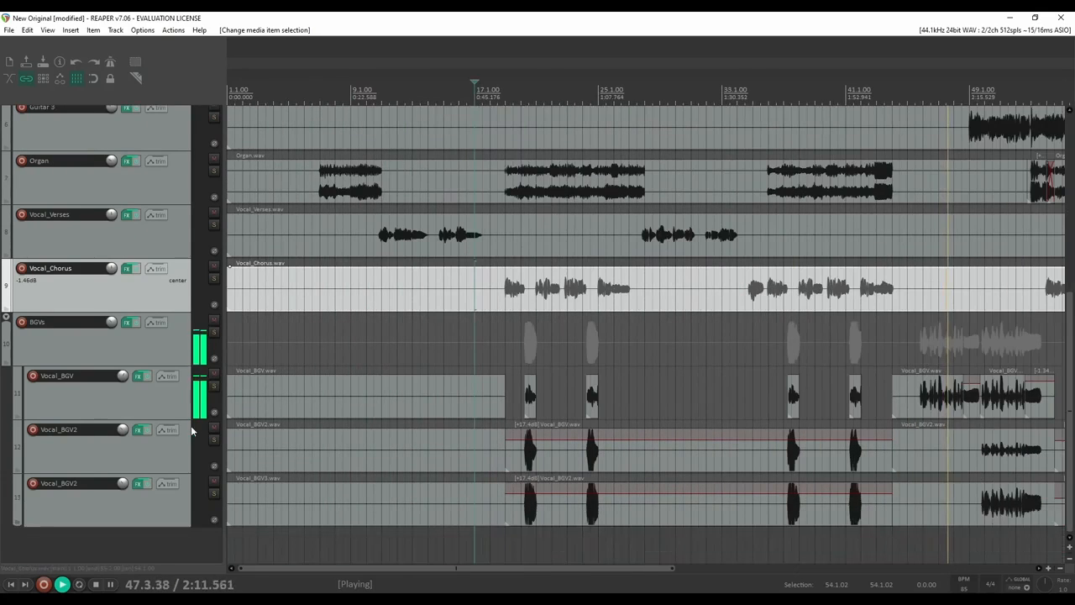
pyautogui.click(162, 411)
pyautogui.click(933, 409)
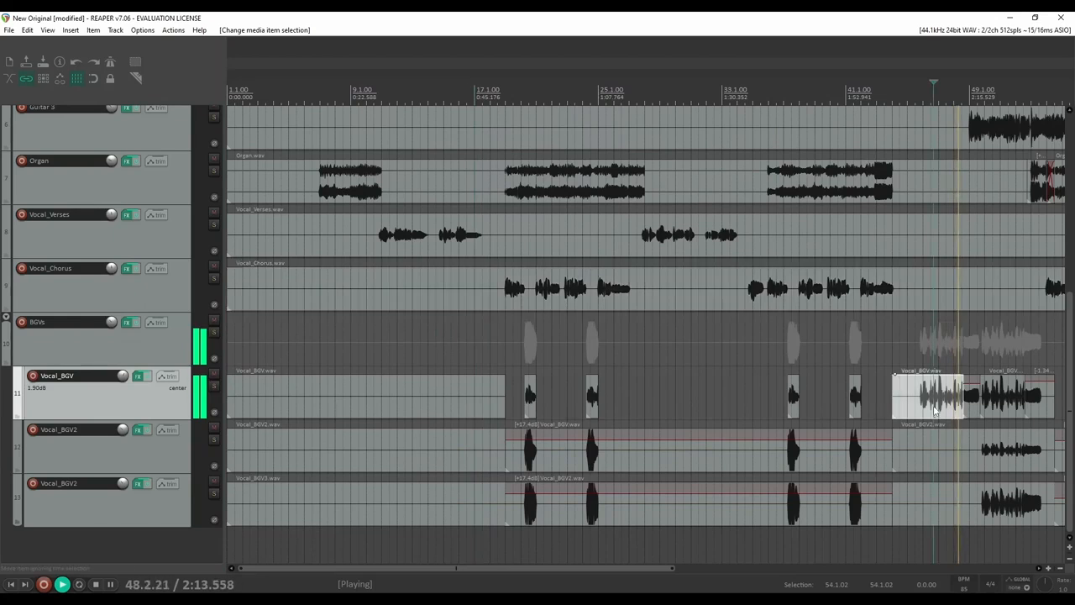
pyautogui.moveTo(639, 570); pyautogui.dragTo(867, 539)
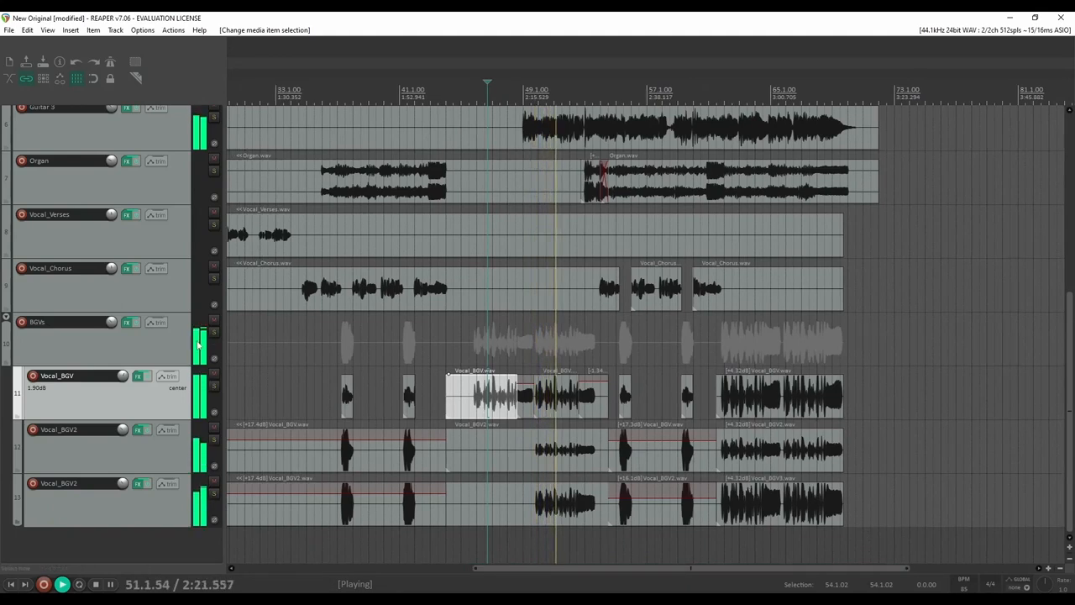
pyautogui.click(125, 344)
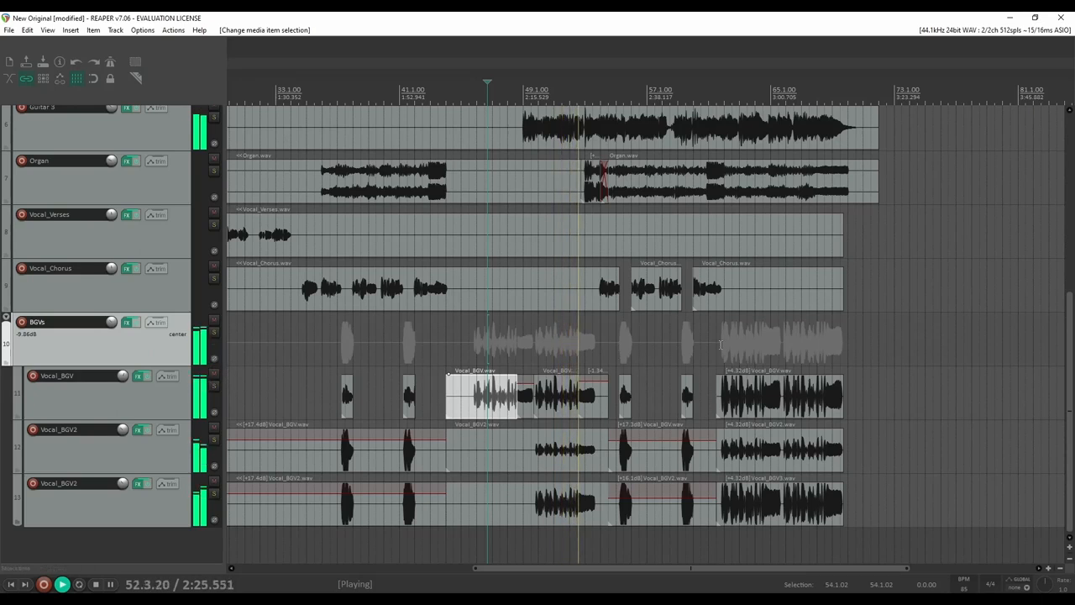
pyautogui.moveTo(892, 292); pyautogui.dragTo(614, 535)
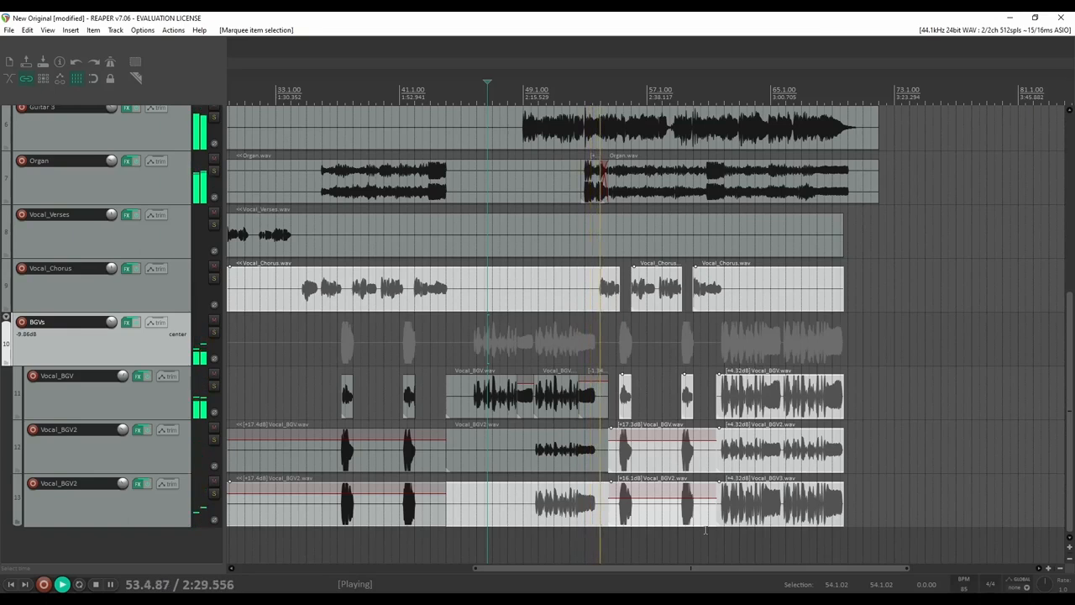
pyautogui.moveTo(896, 282); pyautogui.dragTo(623, 555)
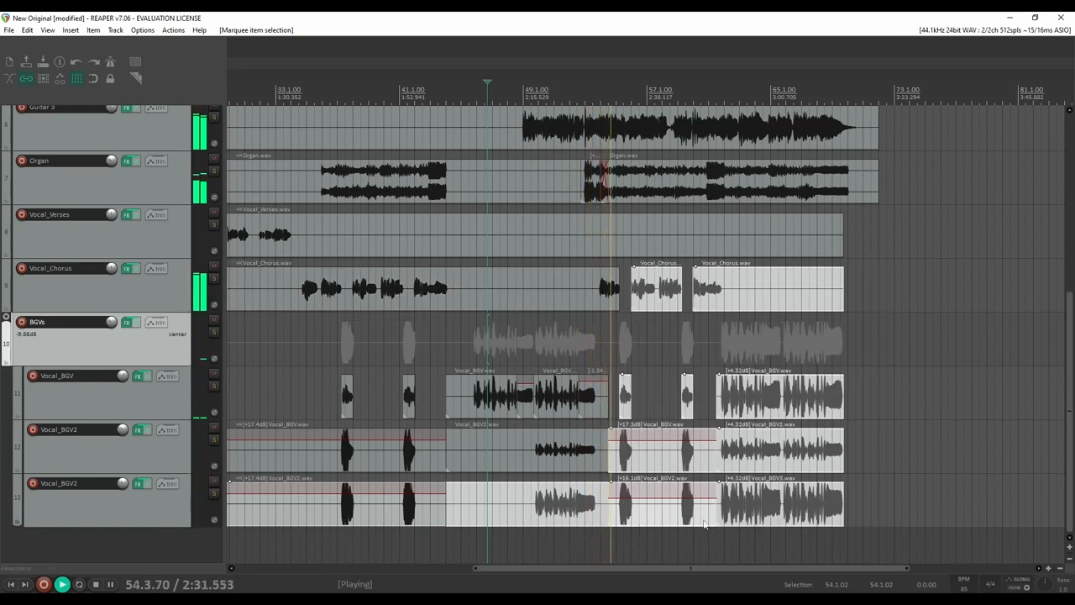